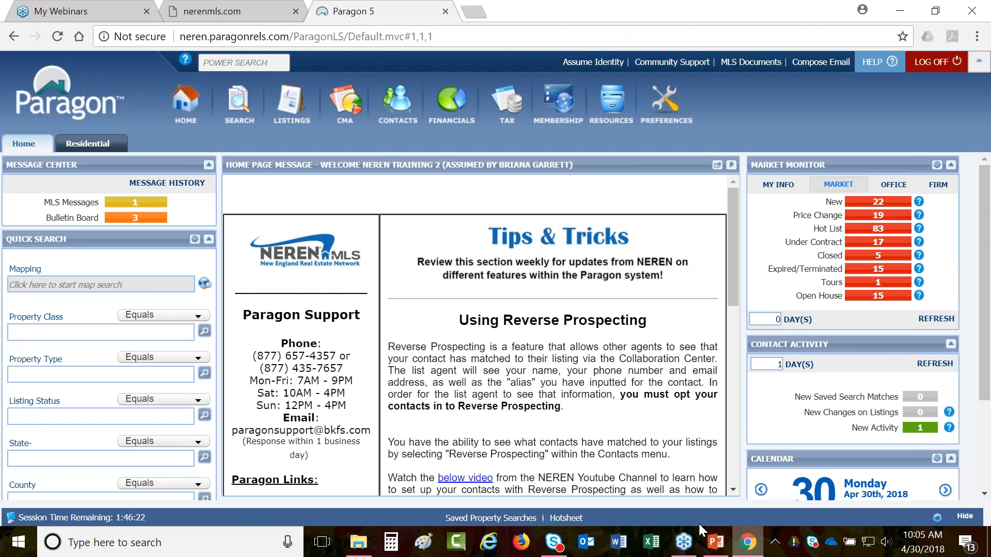
- Open Preferences and show the My Views list of personal custom views
{"action": "left_click", "coordinate": [666, 122]}
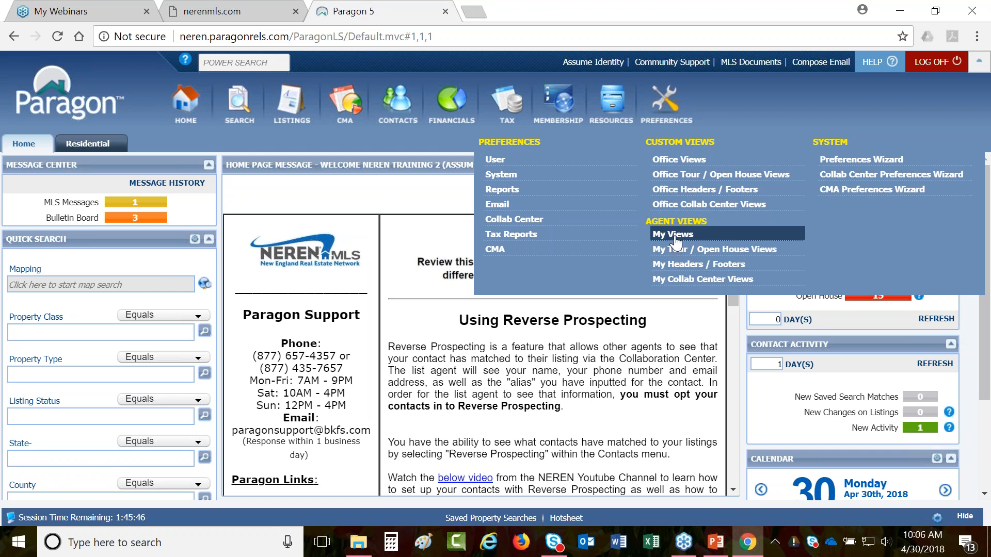
{"action": "left_click", "coordinate": [729, 241]}
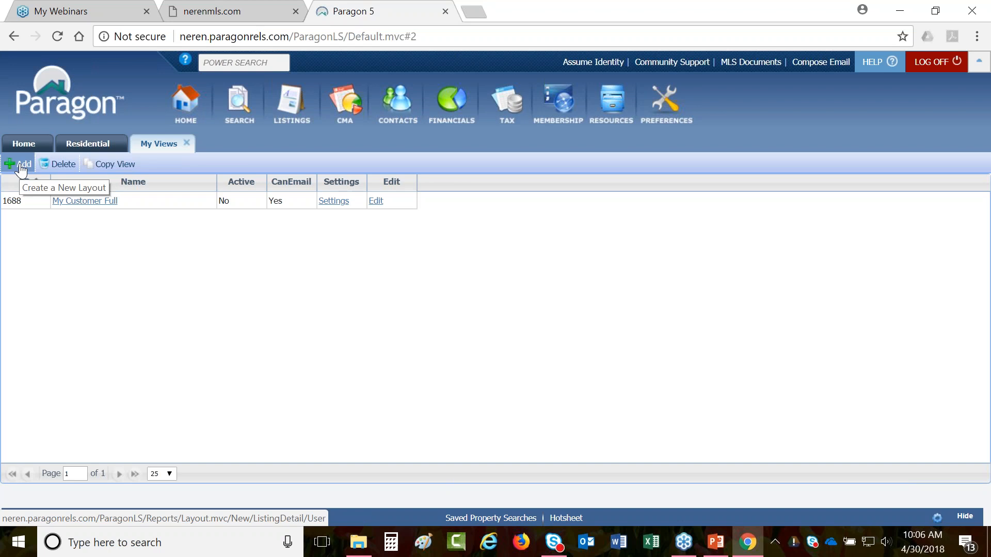
- Copy the MLS-wide Blue Flyer view, choosing MLS as the Custom Views source
{"action": "left_click", "coordinate": [111, 165]}
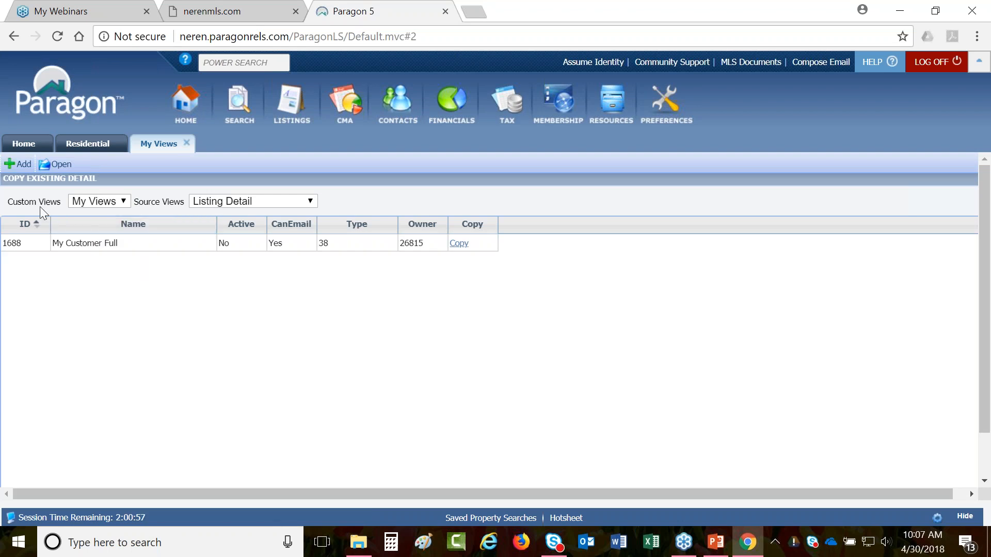
{"action": "double_click", "coordinate": [13, 202]}
{"action": "left_click_drag", "start_coordinate": [51, 204], "coordinate": [65, 204]}
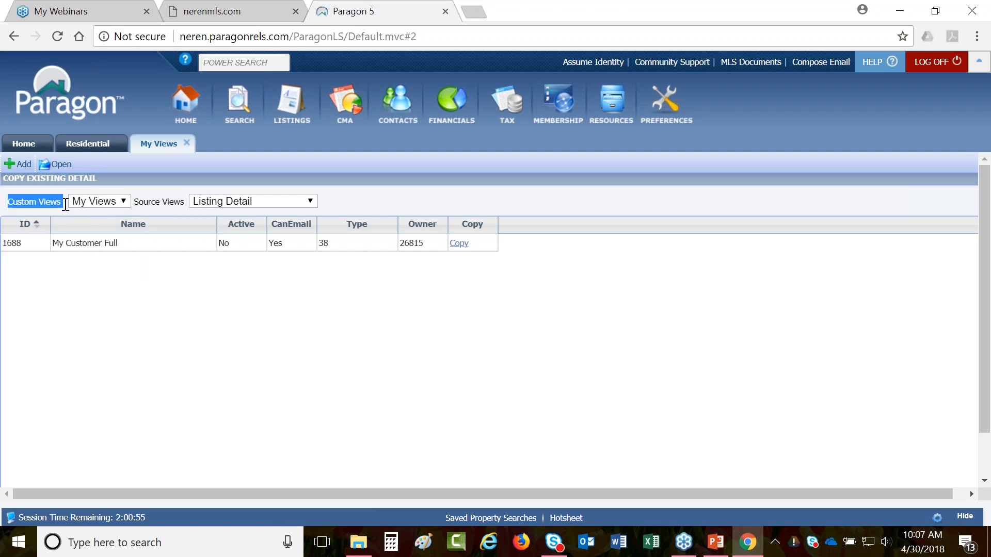
{"action": "left_click", "coordinate": [123, 202]}
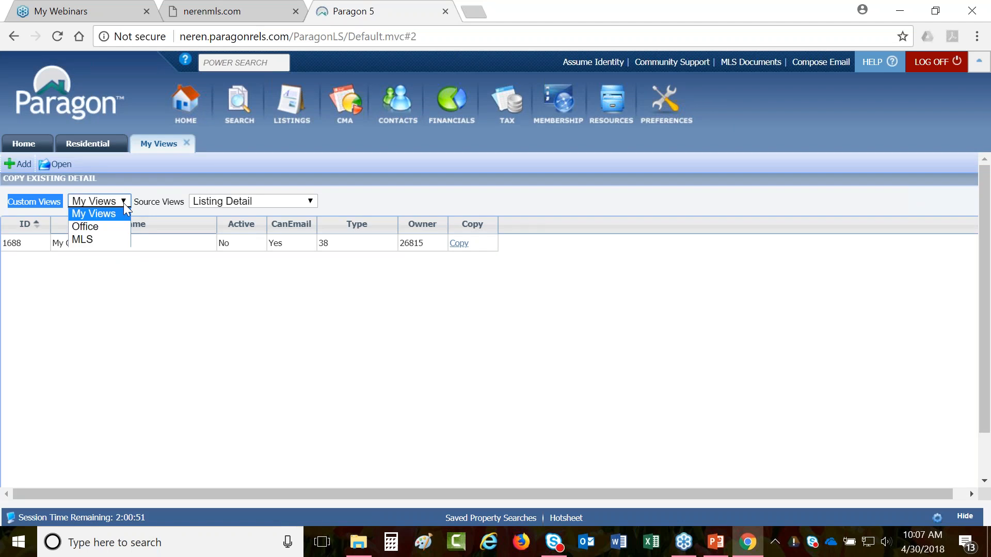
{"action": "left_click", "coordinate": [95, 240]}
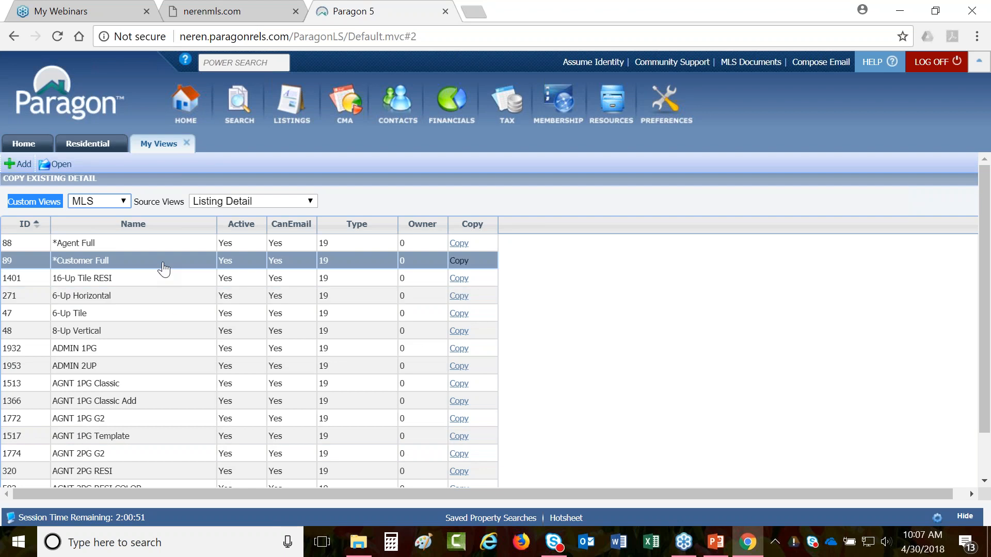
{"action": "scroll", "coordinate": [163, 268], "scroll_direction": "down", "scroll_amount": 3}
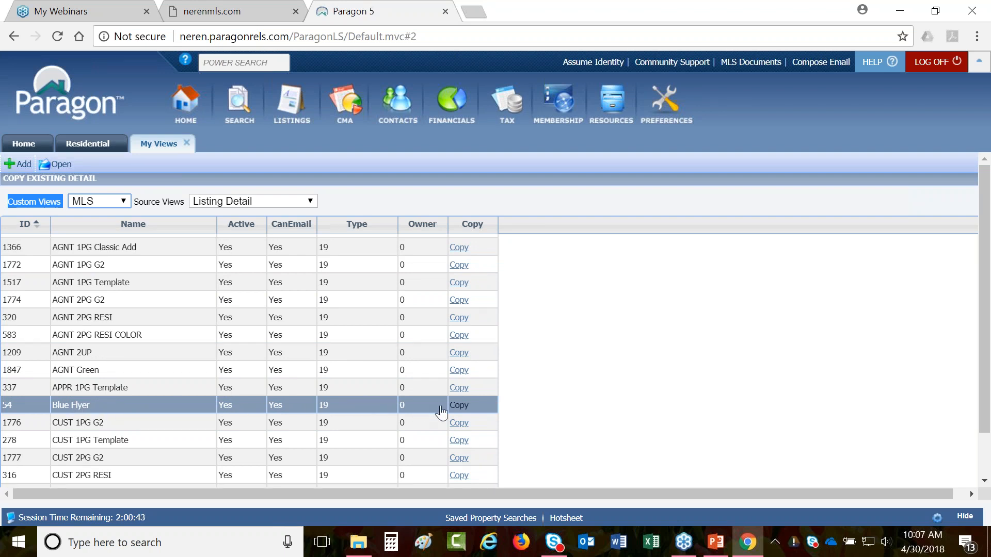
{"action": "left_click", "coordinate": [461, 411]}
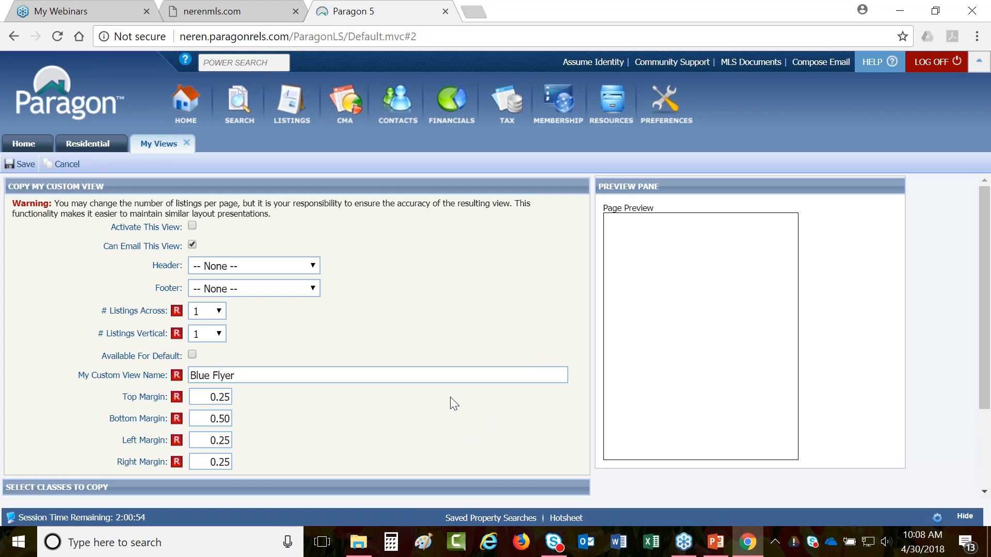
- Preview a Residential listing in the Blue Flyer layout and scroll through it
{"action": "left_click", "coordinate": [110, 148]}
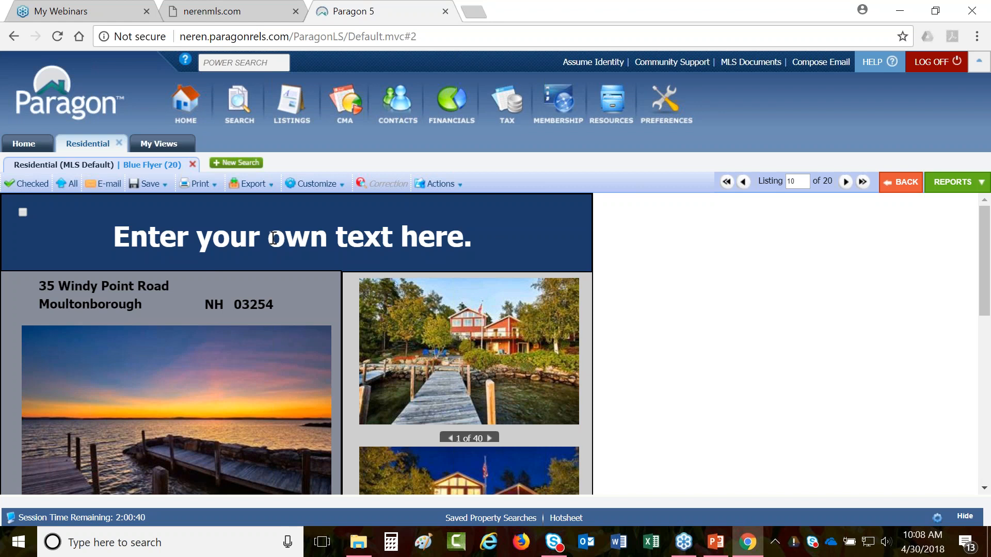
{"action": "scroll", "coordinate": [391, 252], "scroll_direction": "down", "scroll_amount": 6}
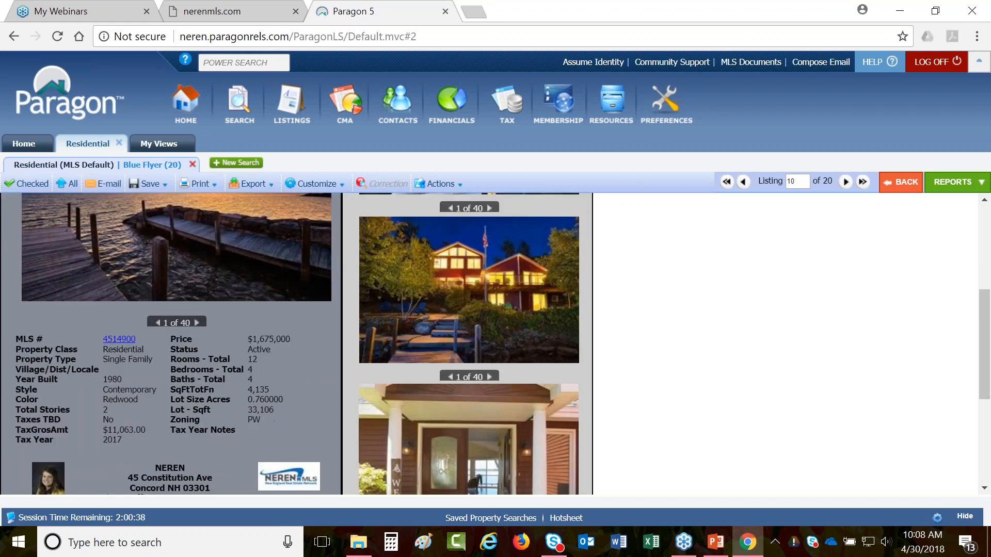
{"action": "scroll", "coordinate": [349, 430], "scroll_direction": "down", "scroll_amount": 3}
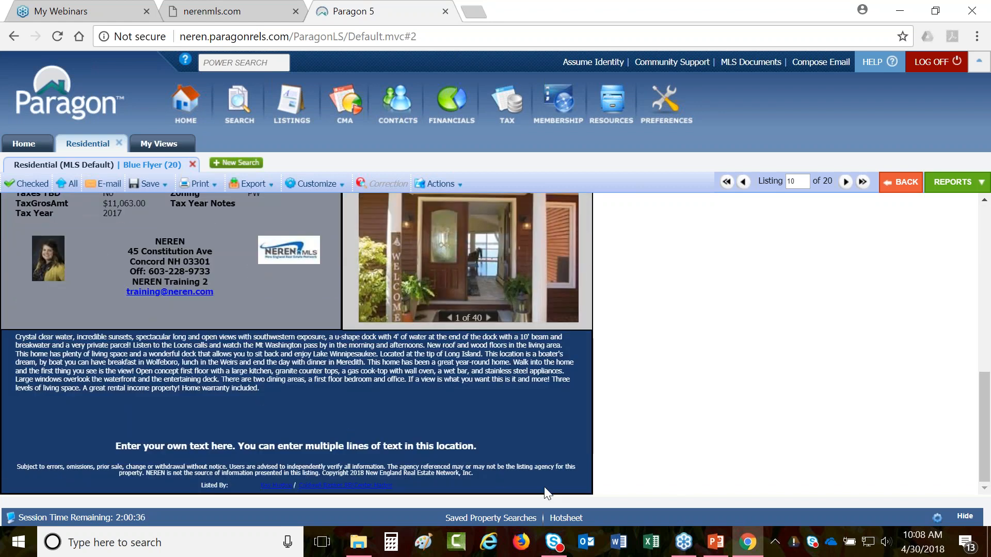
{"action": "scroll", "coordinate": [539, 482], "scroll_direction": "up", "scroll_amount": 5}
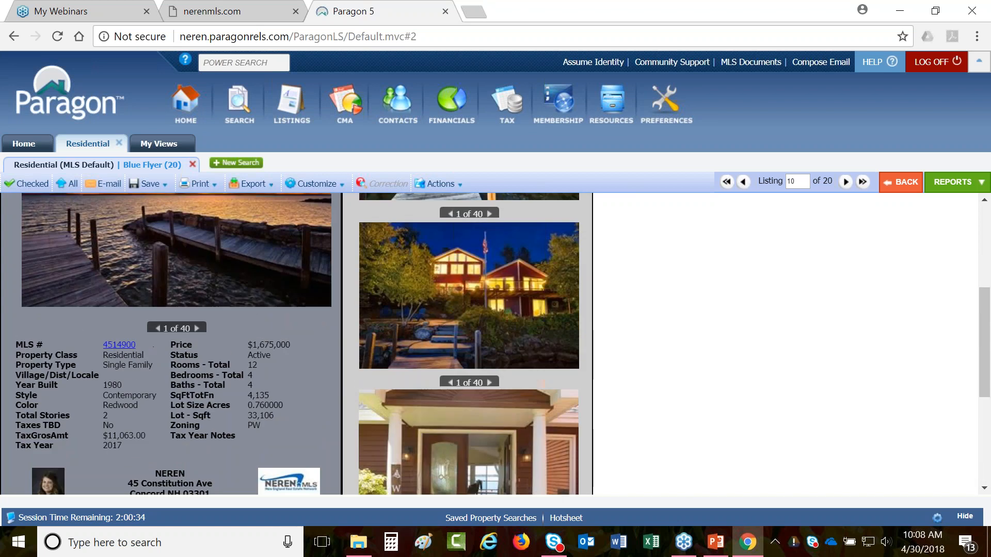
- Choose Customize > Fields and highlight the 'Enter your own text here.' banner placeholder
{"action": "left_click", "coordinate": [324, 189]}
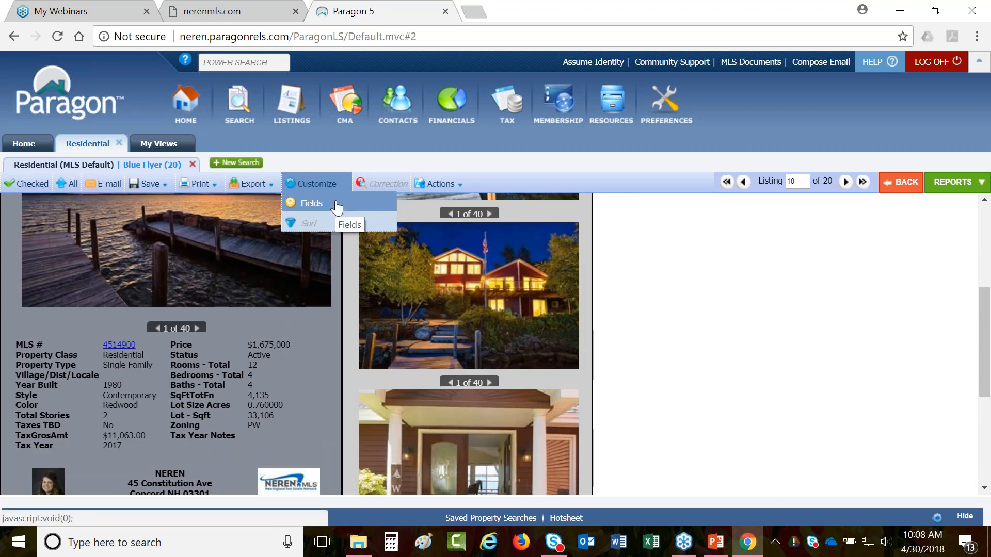
{"action": "left_click", "coordinate": [337, 205]}
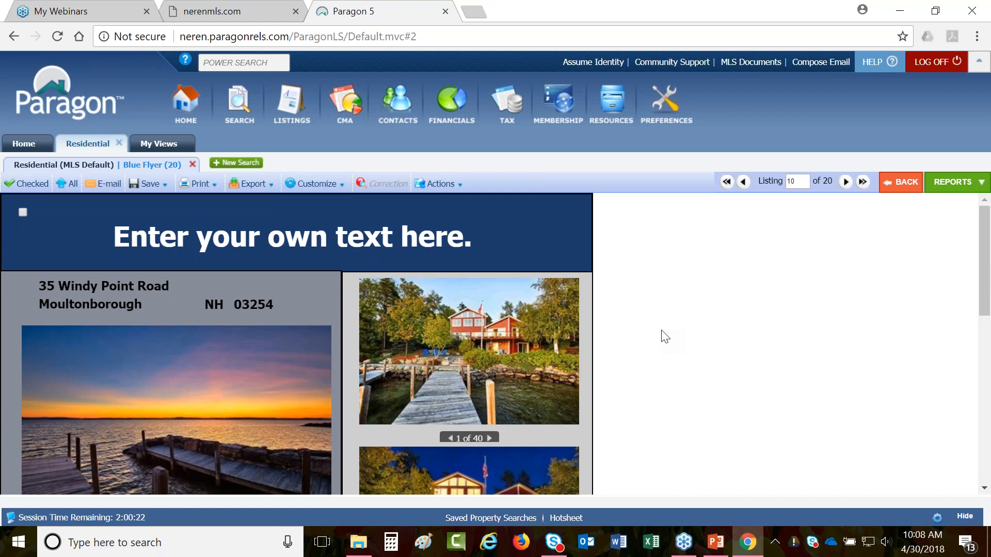
{"action": "left_click_drag", "start_coordinate": [113, 238], "coordinate": [473, 241]}
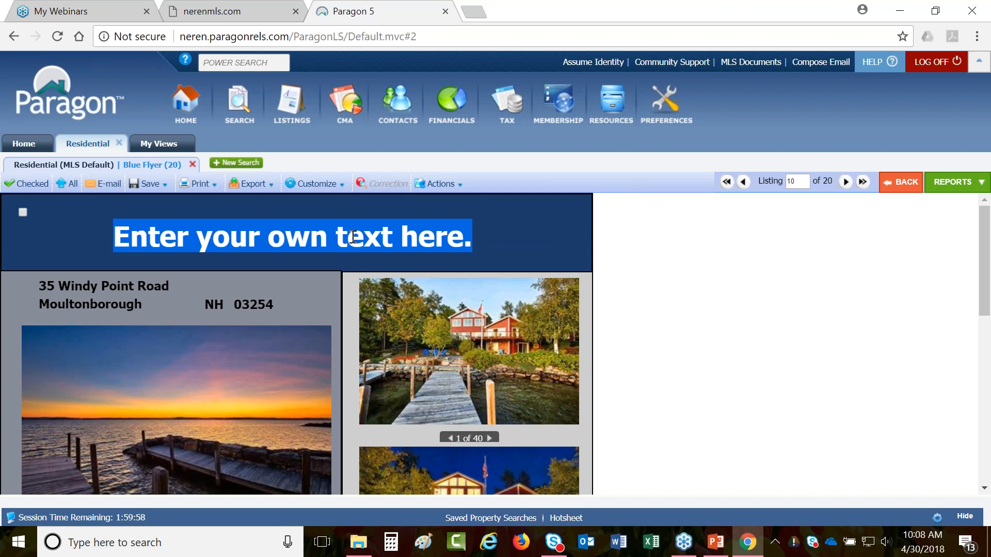
- Return to the copy form and review the activate, email and view name options
{"action": "left_click", "coordinate": [166, 147]}
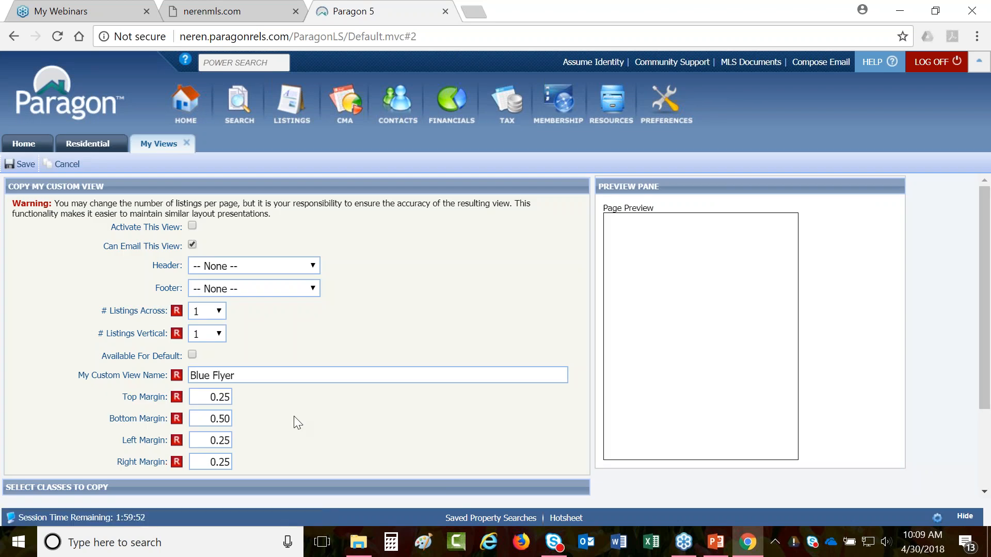
{"action": "left_click_drag", "start_coordinate": [106, 227], "coordinate": [178, 224]}
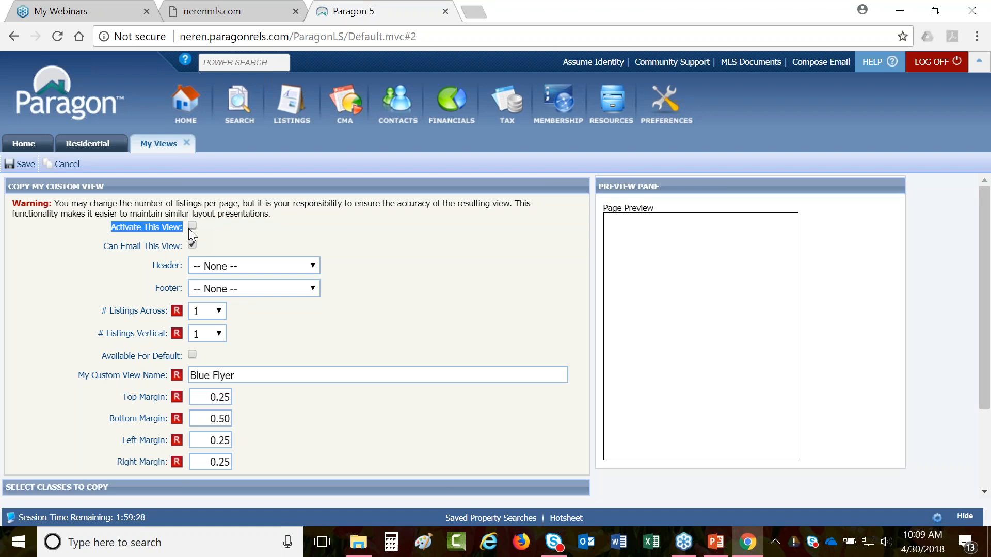
{"action": "left_click", "coordinate": [105, 247]}
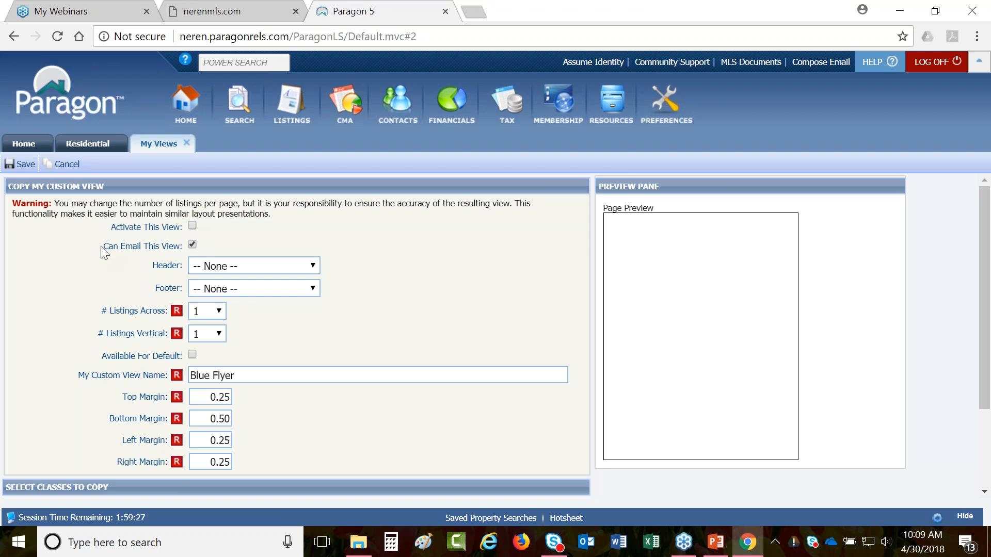
{"action": "triple_click", "coordinate": [179, 252]}
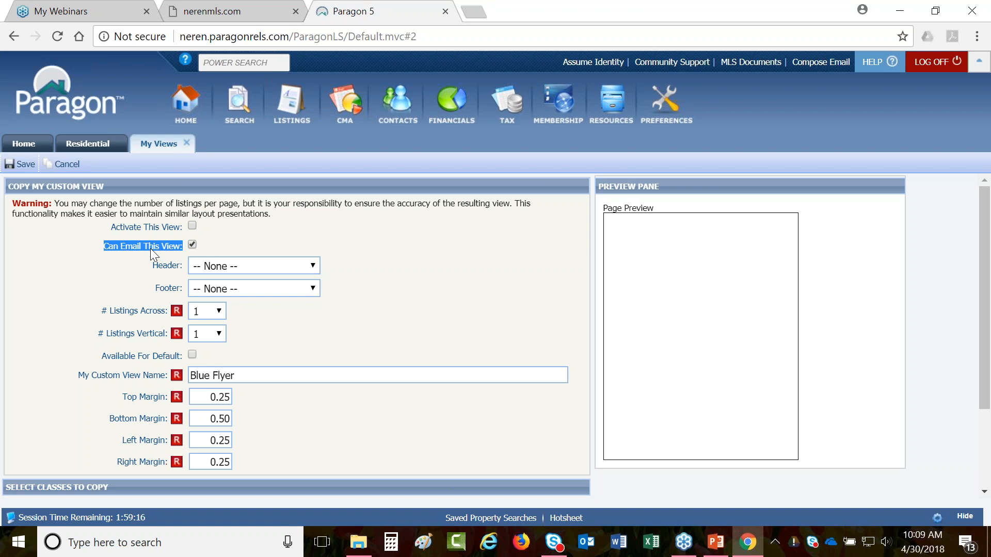
{"action": "scroll", "coordinate": [106, 287], "scroll_direction": "down", "scroll_amount": 2}
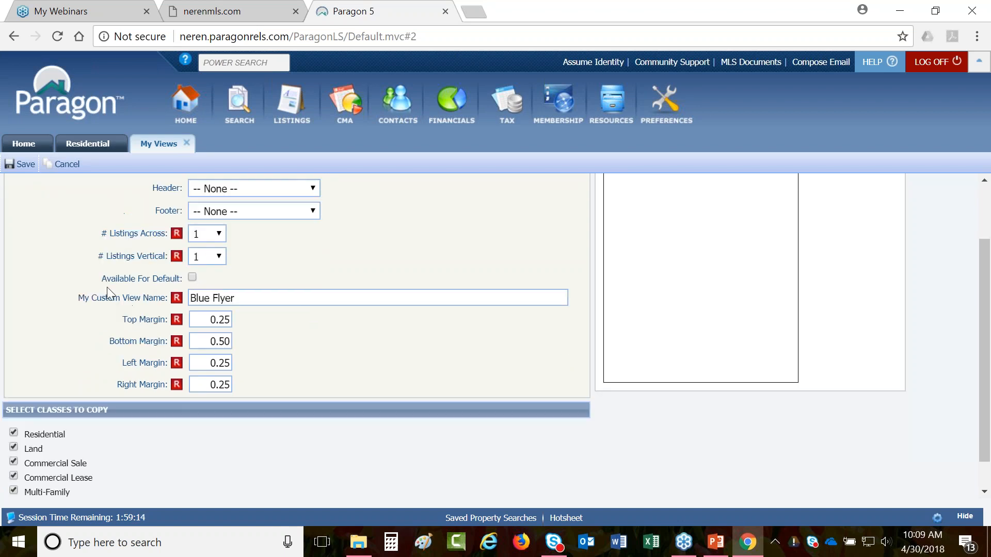
{"action": "left_click_drag", "start_coordinate": [84, 306], "coordinate": [166, 306]}
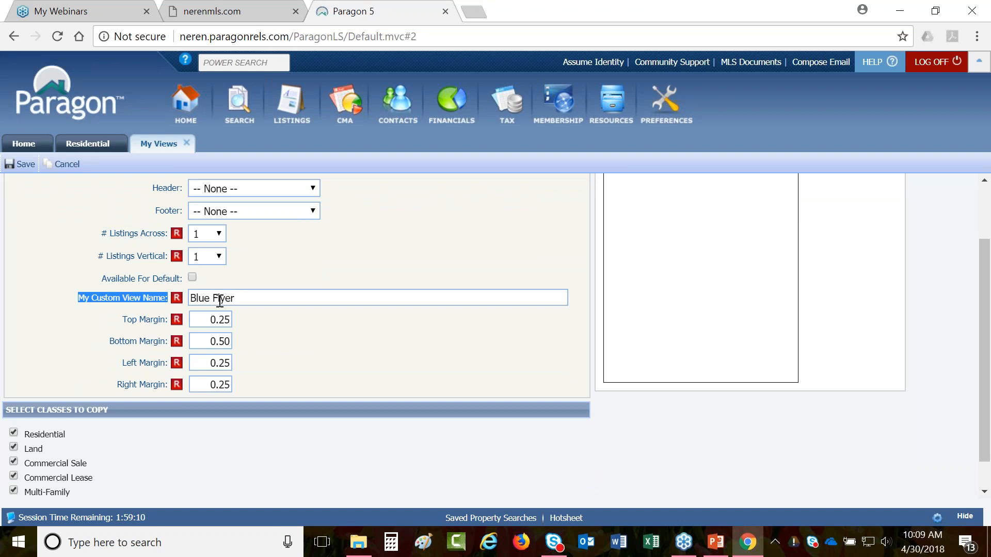
- Rename the copied view to 'Open House Flyer'
{"action": "left_click", "coordinate": [259, 298]}
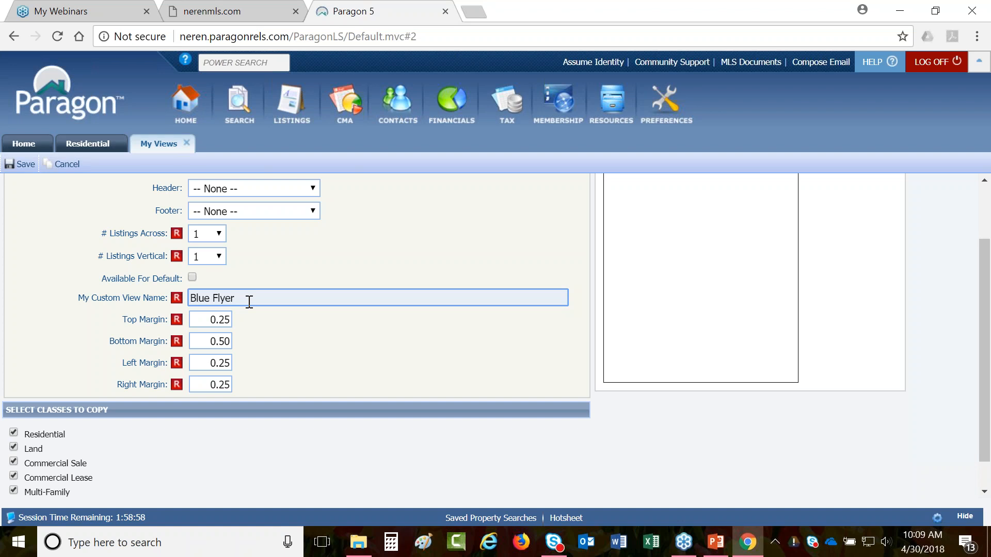
{"action": "type", "text": "2"}
{"action": "key", "text": "ctrl+a"}
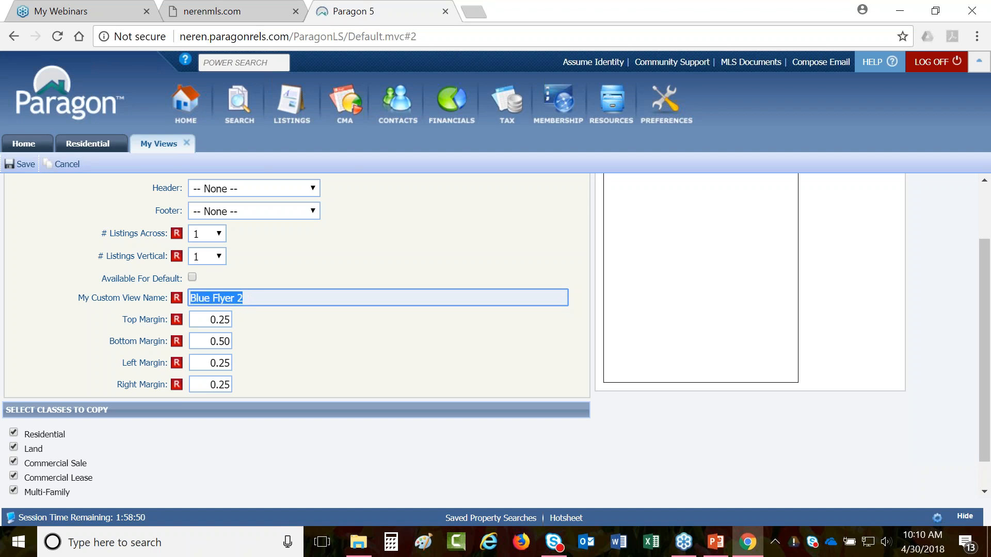
{"action": "type", "text": "Open House "}
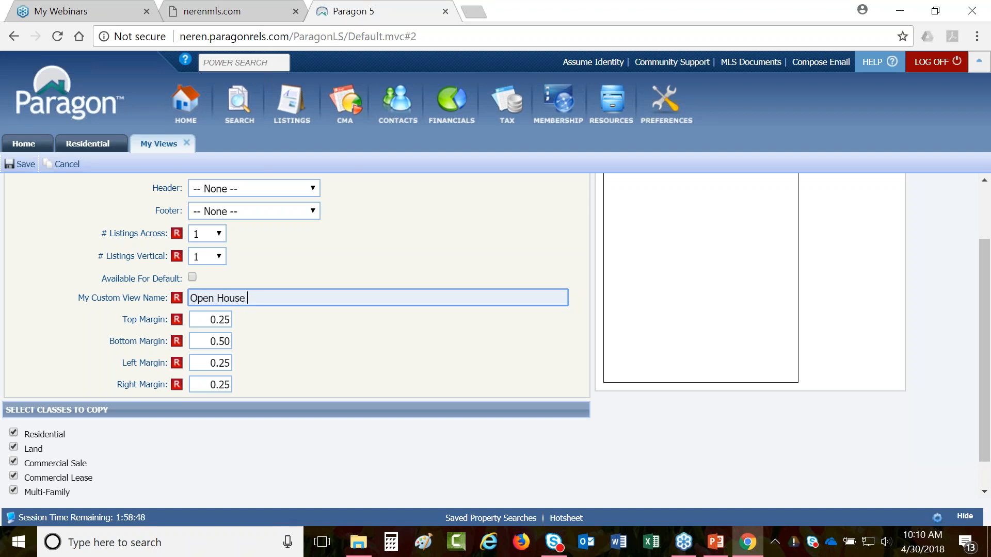
{"action": "type", "text": "Flyer"}
- Change the Bottom Margin to 0.25
{"action": "left_click", "coordinate": [219, 321]}
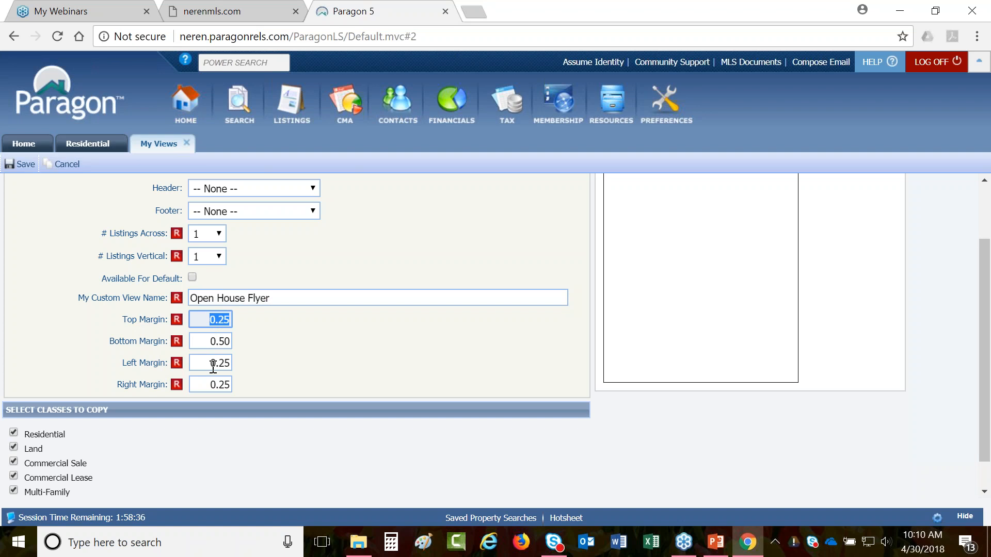
{"action": "left_click_drag", "start_coordinate": [230, 343], "coordinate": [217, 343]}
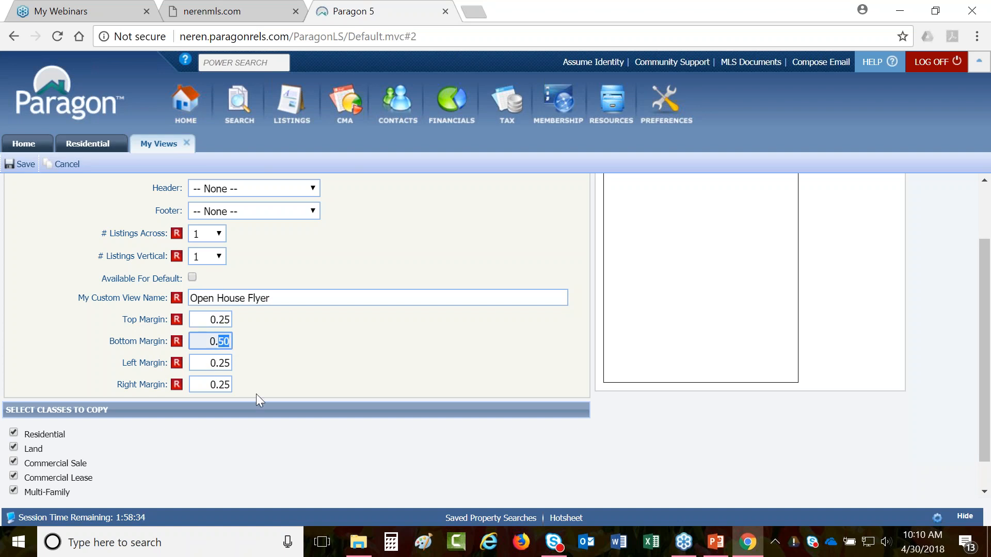
{"action": "type", "text": "25"}
{"action": "left_click", "coordinate": [320, 346]}
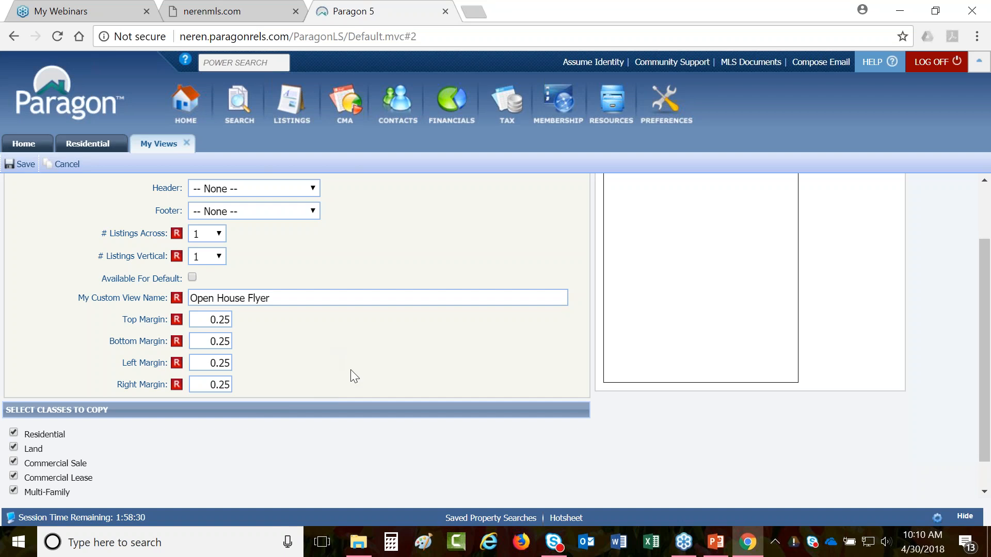
{"action": "scroll", "coordinate": [351, 370], "scroll_direction": "up", "scroll_amount": 2}
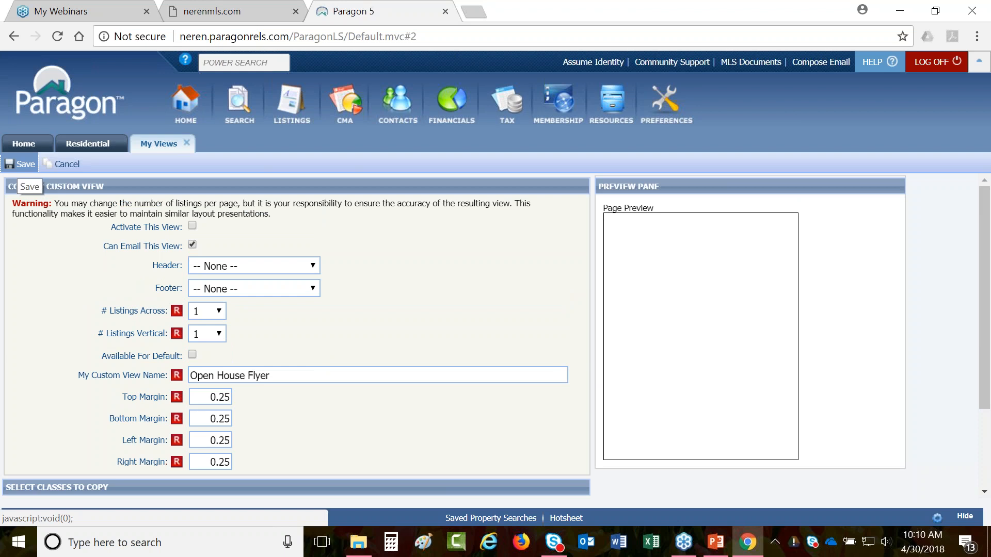
- Save the Open House Flyer view as inactive and open its layout for editing
{"action": "left_click", "coordinate": [17, 164]}
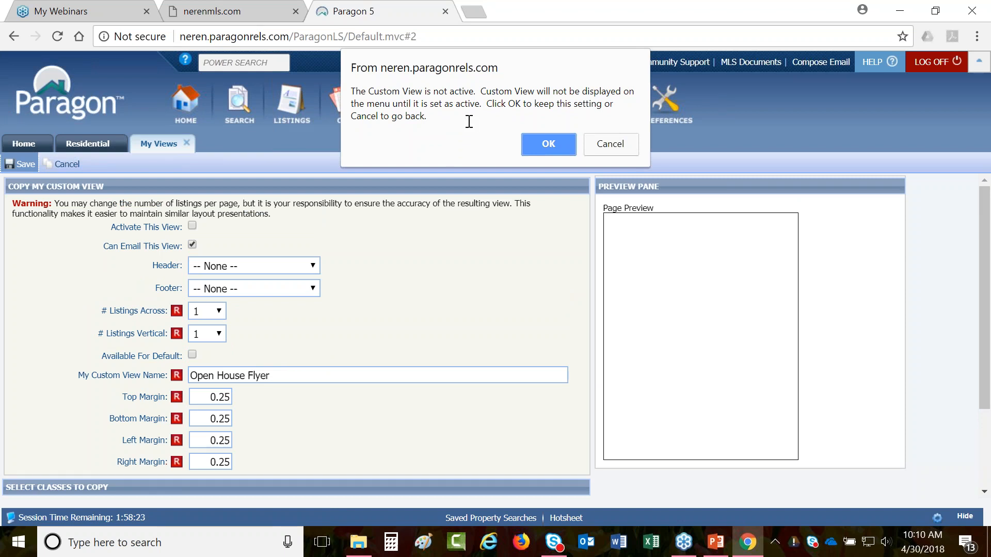
{"action": "left_click", "coordinate": [542, 143]}
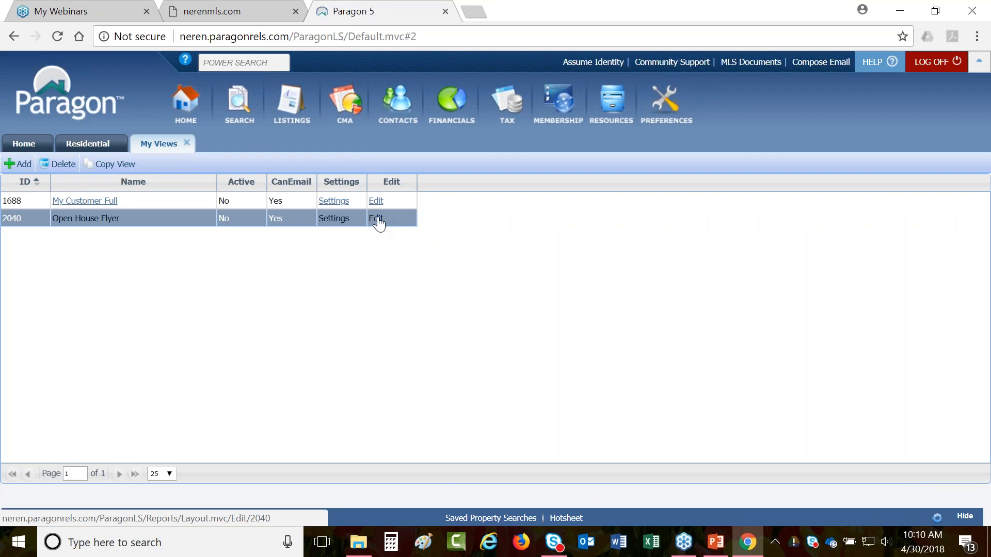
{"action": "left_click", "coordinate": [377, 218]}
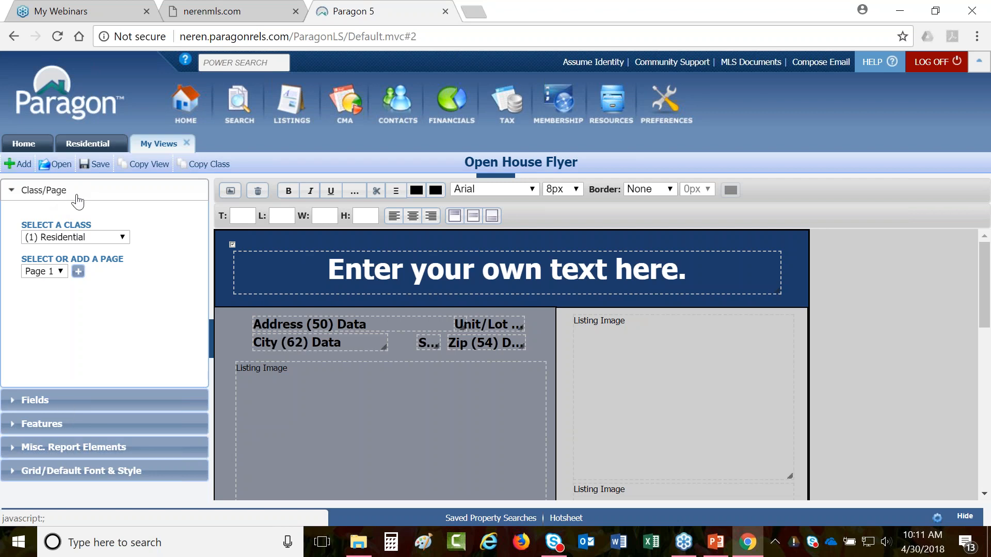
- Show the seven property classes available for the Open House Flyer layout
{"action": "left_click", "coordinate": [97, 239]}
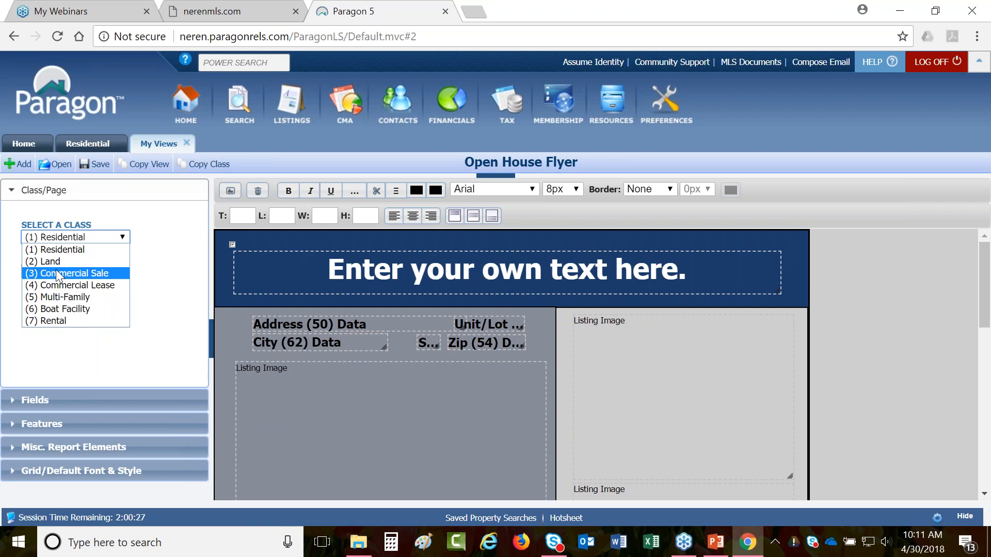
- Keep the Residential class on Page 1 and list the available Text fields
{"action": "left_click", "coordinate": [177, 277]}
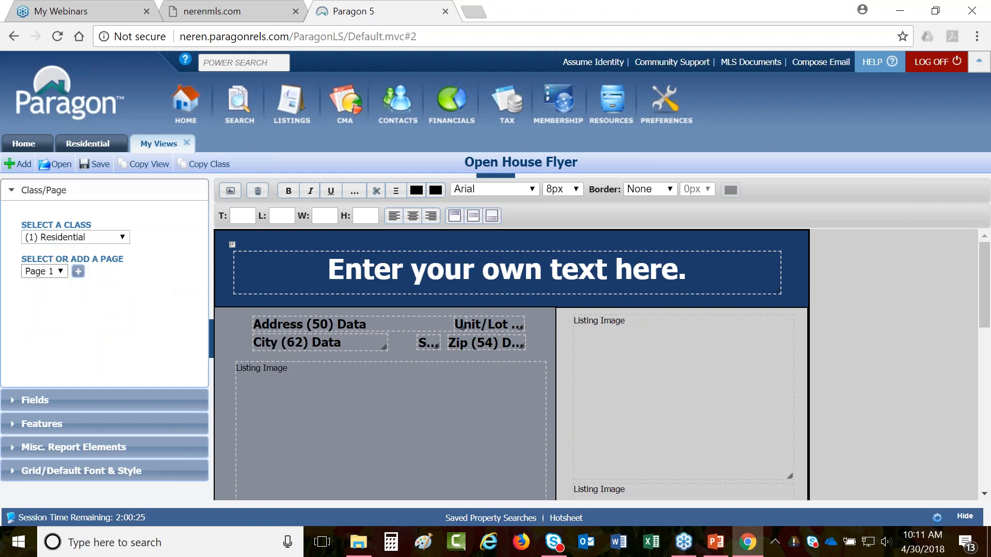
{"action": "left_click", "coordinate": [57, 271]}
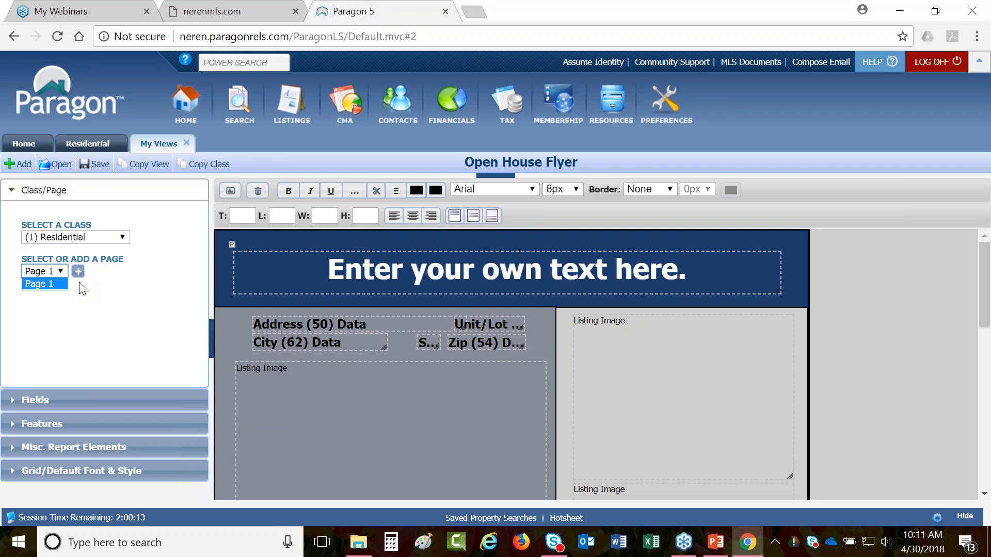
{"action": "left_click", "coordinate": [39, 407]}
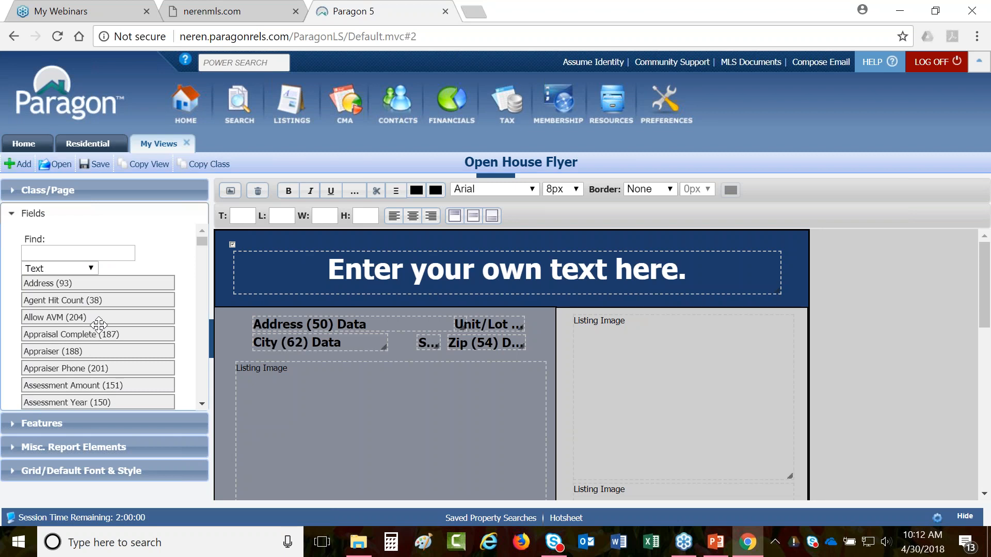
- Show grid and default font settings (Snap to Grid X 10, Y 16, Tahoma 11px) and select Address (50) Data
{"action": "left_click", "coordinate": [46, 424]}
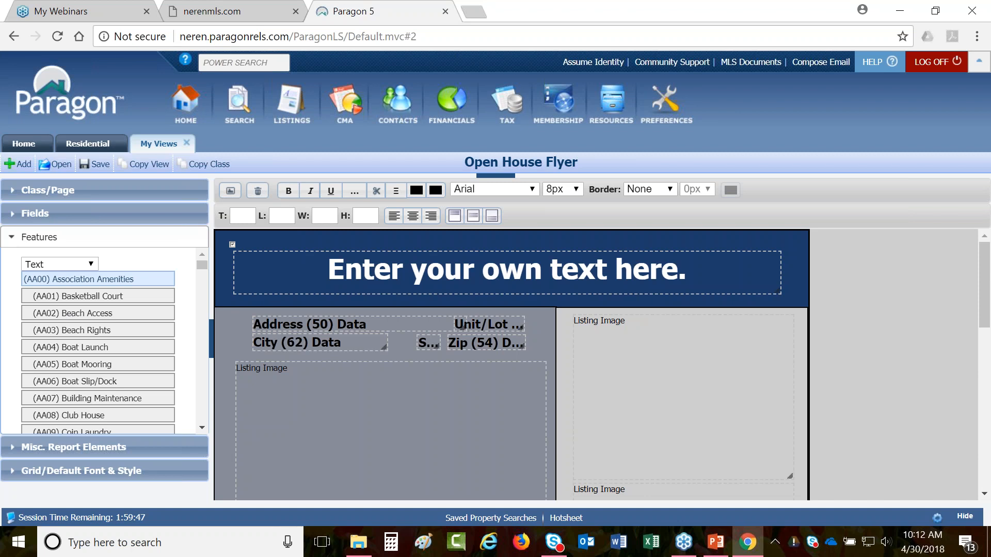
{"action": "left_click", "coordinate": [70, 448]}
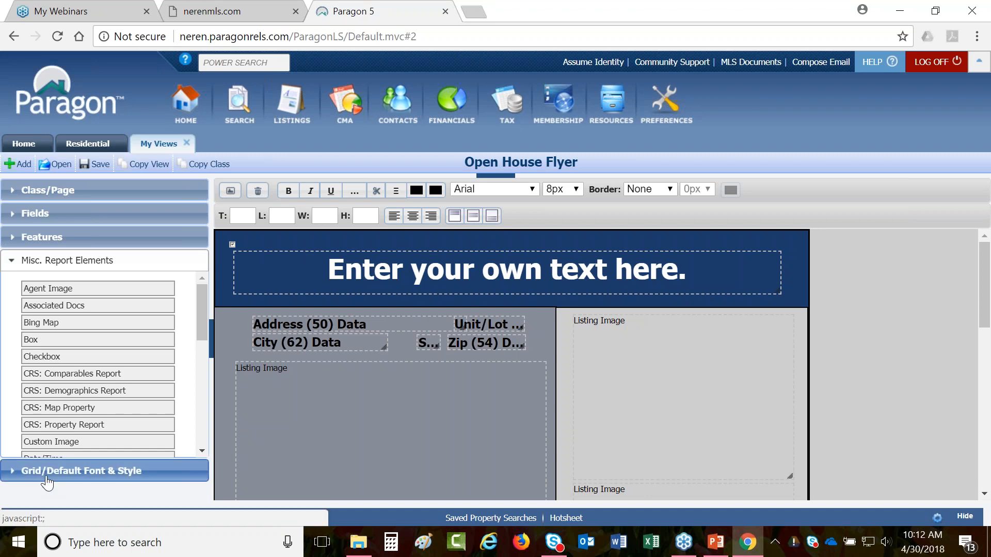
{"action": "left_click", "coordinate": [53, 476]}
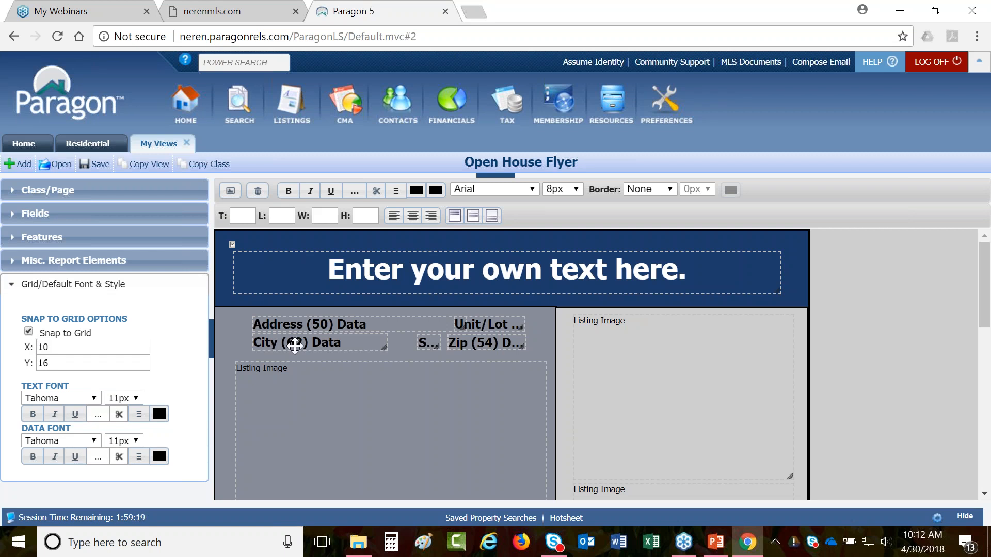
{"action": "left_click", "coordinate": [366, 322]}
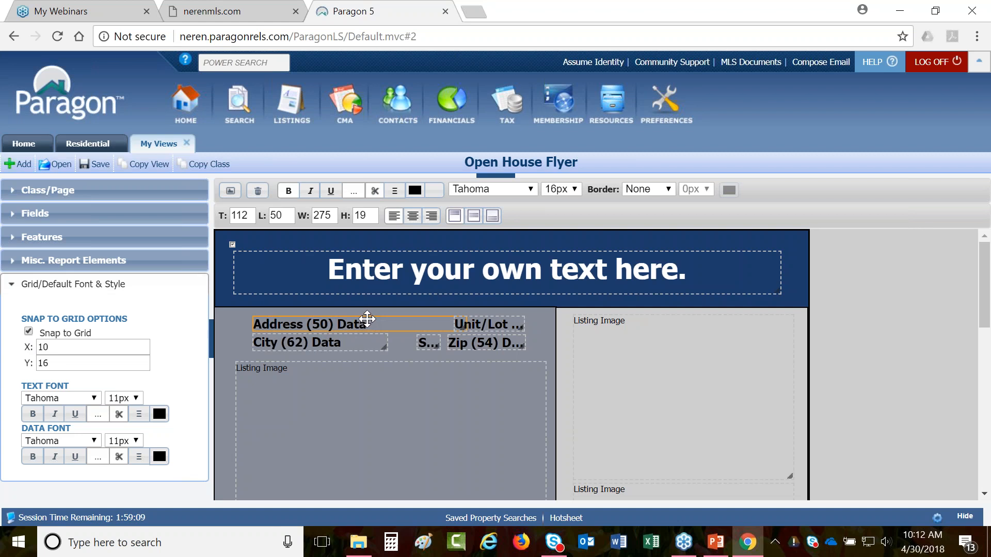
- Turn off Snap to Grid and reposition the Address (50) Data field beside Unit/Lot
{"action": "mouse_move", "coordinate": [366, 316]}
{"action": "left_mouse_down"}
{"action": "mouse_move", "coordinate": [365, 325]}
{"action": "mouse_move", "coordinate": [399, 322]}
{"action": "mouse_move", "coordinate": [389, 310]}
{"action": "mouse_move", "coordinate": [340, 317]}
{"action": "mouse_move", "coordinate": [364, 320]}
{"action": "left_mouse_up"}
{"action": "left_click", "coordinate": [29, 332]}
{"action": "mouse_move", "coordinate": [377, 328]}
{"action": "left_mouse_down"}
{"action": "mouse_move", "coordinate": [362, 310]}
{"action": "mouse_move", "coordinate": [374, 331]}
{"action": "mouse_move", "coordinate": [377, 310]}
{"action": "mouse_move", "coordinate": [368, 326]}
{"action": "mouse_move", "coordinate": [407, 330]}
{"action": "mouse_move", "coordinate": [410, 317]}
{"action": "mouse_move", "coordinate": [383, 305]}
{"action": "mouse_move", "coordinate": [403, 331]}
{"action": "mouse_move", "coordinate": [413, 325]}
{"action": "mouse_move", "coordinate": [370, 318]}
{"action": "mouse_move", "coordinate": [377, 328]}
{"action": "left_mouse_up"}
- Save the Open House Flyer layout and return to the My Views list
{"action": "scroll", "coordinate": [377, 383], "scroll_direction": "down", "scroll_amount": 3}
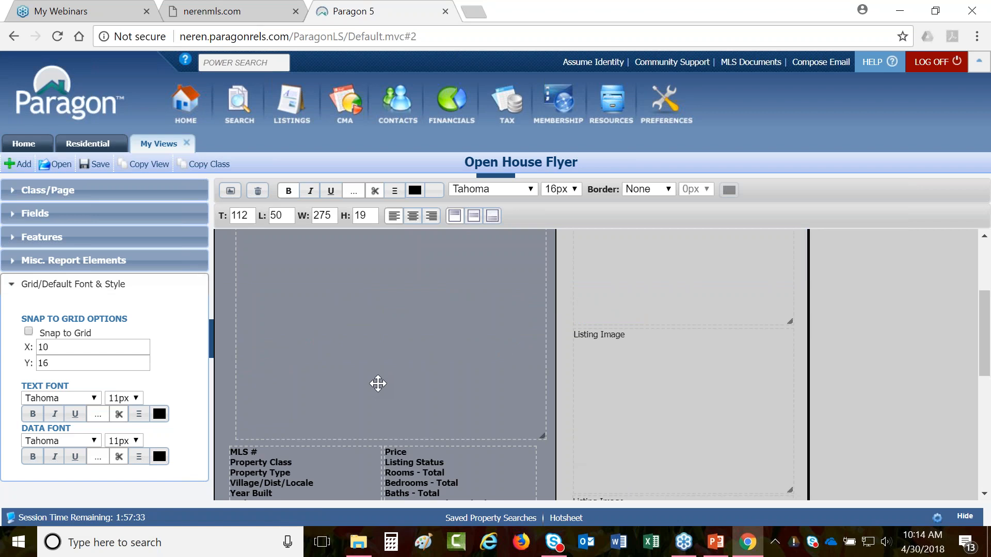
{"action": "scroll", "coordinate": [376, 383], "scroll_direction": "up", "scroll_amount": 2}
{"action": "scroll", "coordinate": [358, 380], "scroll_direction": "up", "scroll_amount": 2}
{"action": "left_click", "coordinate": [51, 213]}
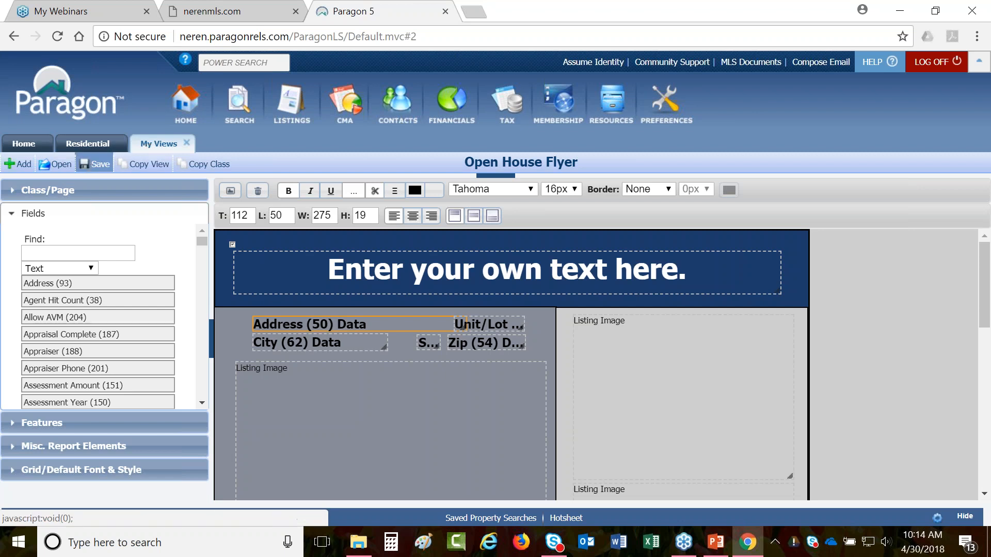
{"action": "left_click", "coordinate": [93, 164]}
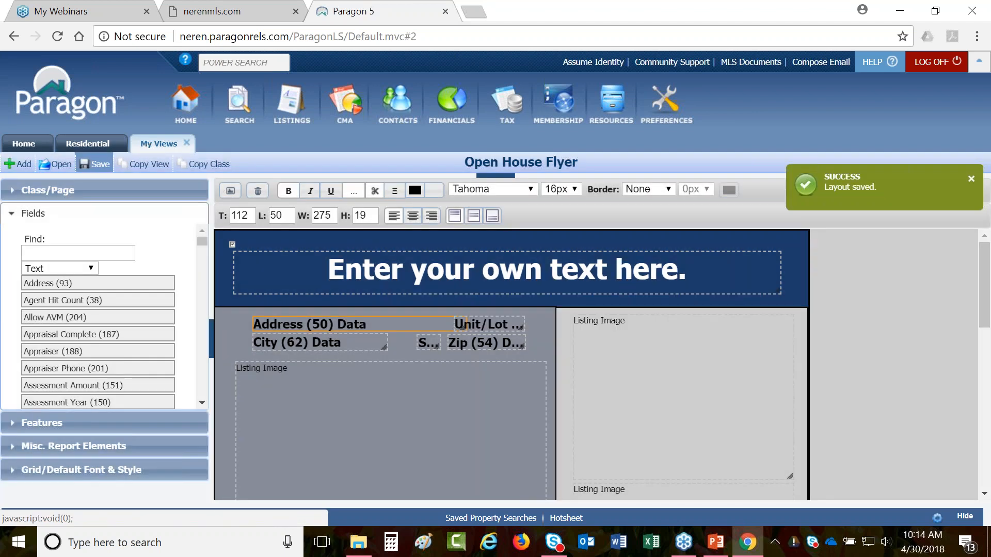
{"action": "left_click", "coordinate": [50, 170]}
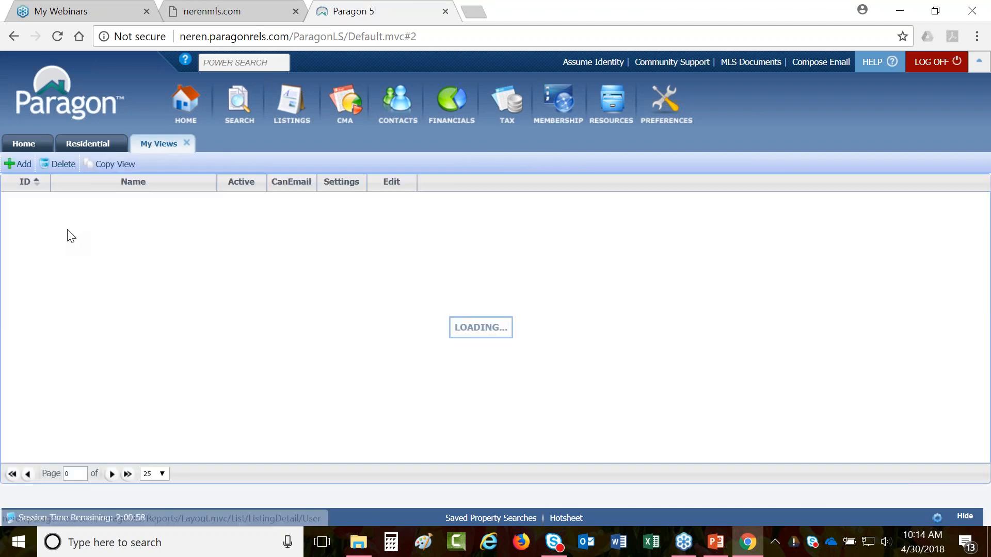
{"action": "left_click", "coordinate": [189, 144]}
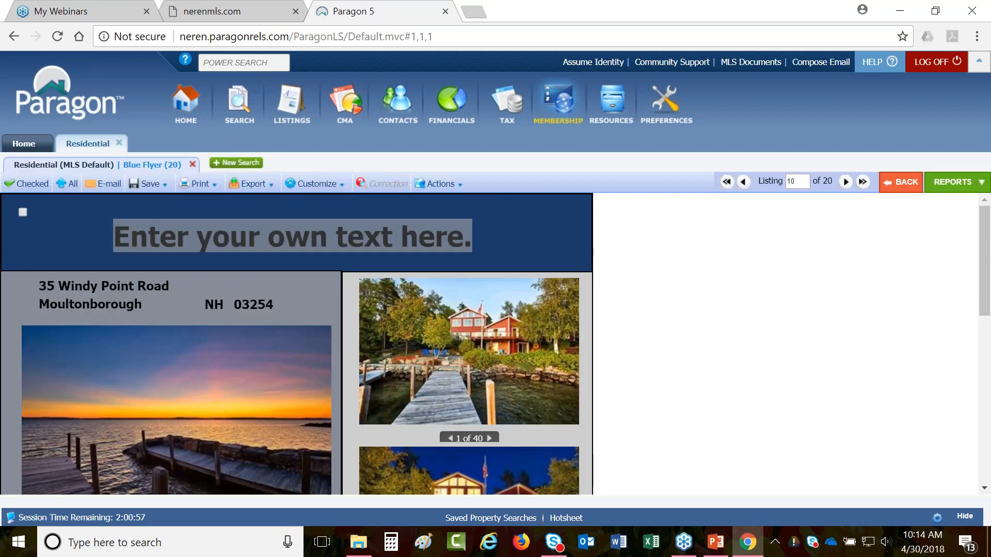
{"action": "mouse_move", "coordinate": [605, 118]}
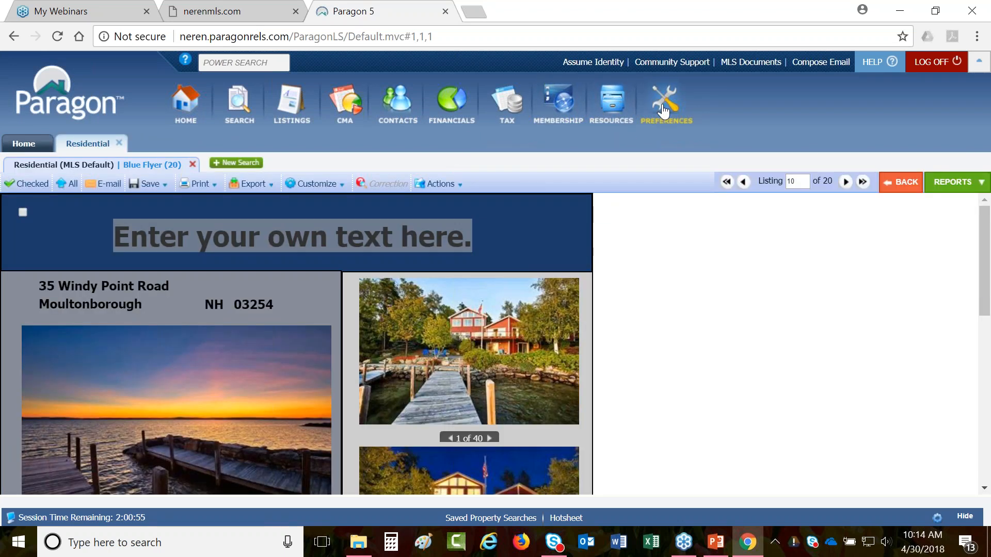
{"action": "mouse_move", "coordinate": [671, 117]}
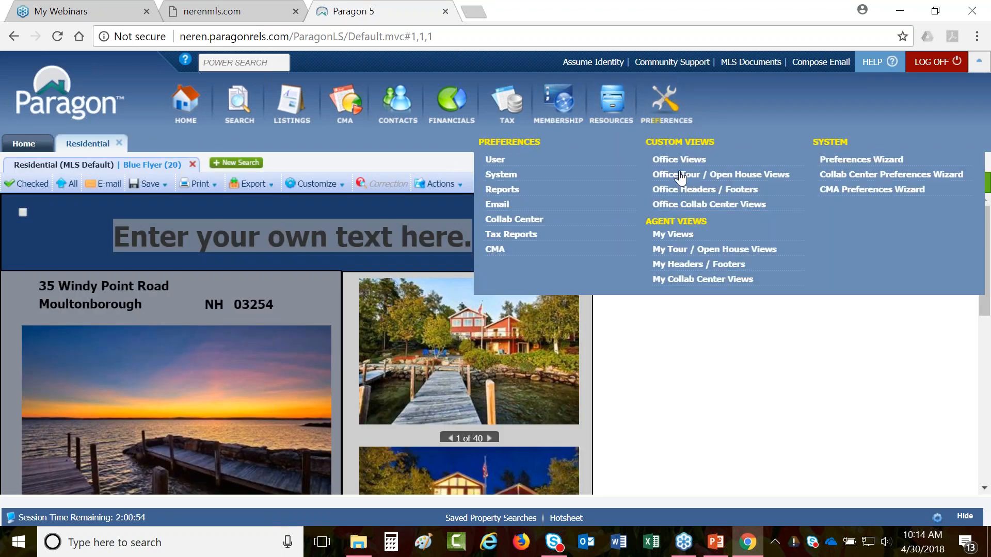
{"action": "left_click", "coordinate": [702, 241]}
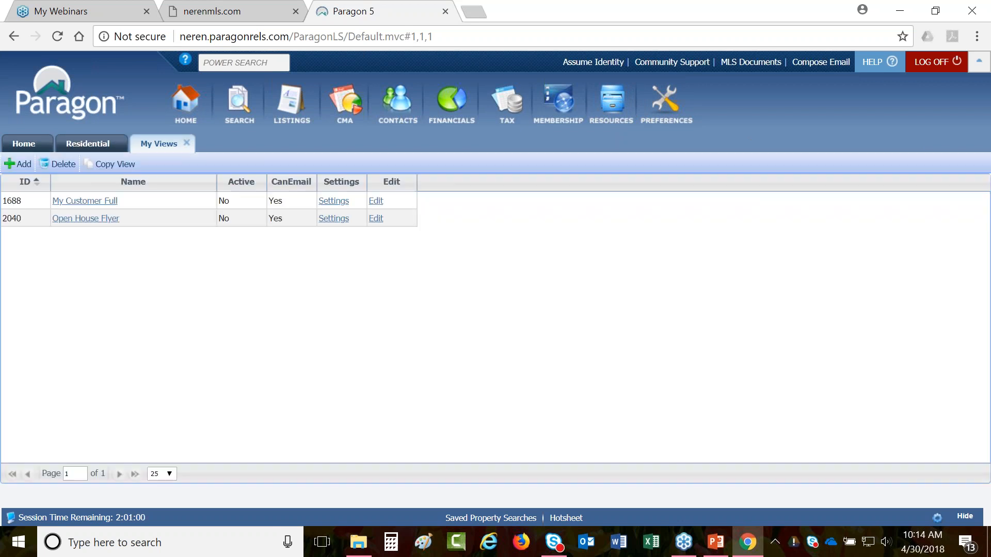
{"action": "left_click", "coordinate": [115, 167]}
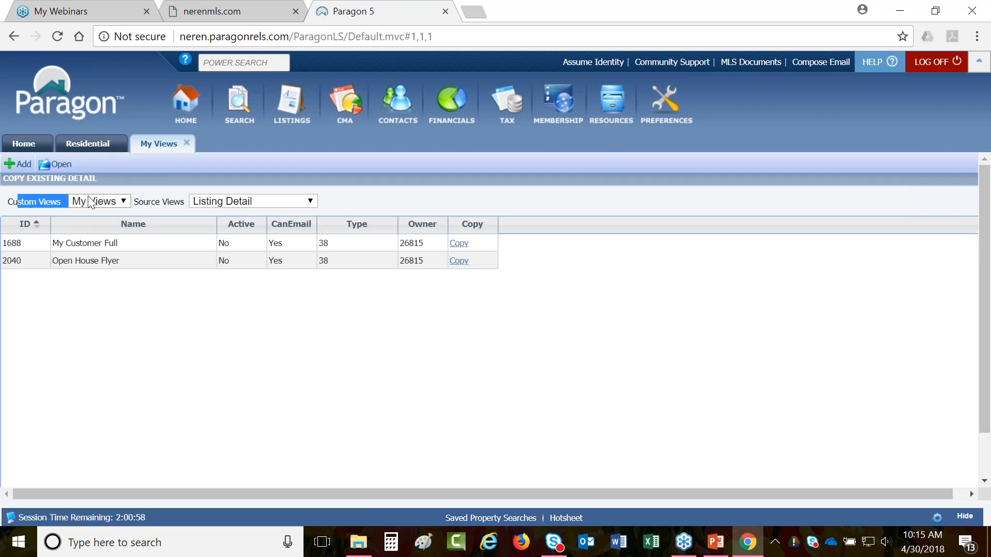
{"action": "left_click", "coordinate": [122, 201]}
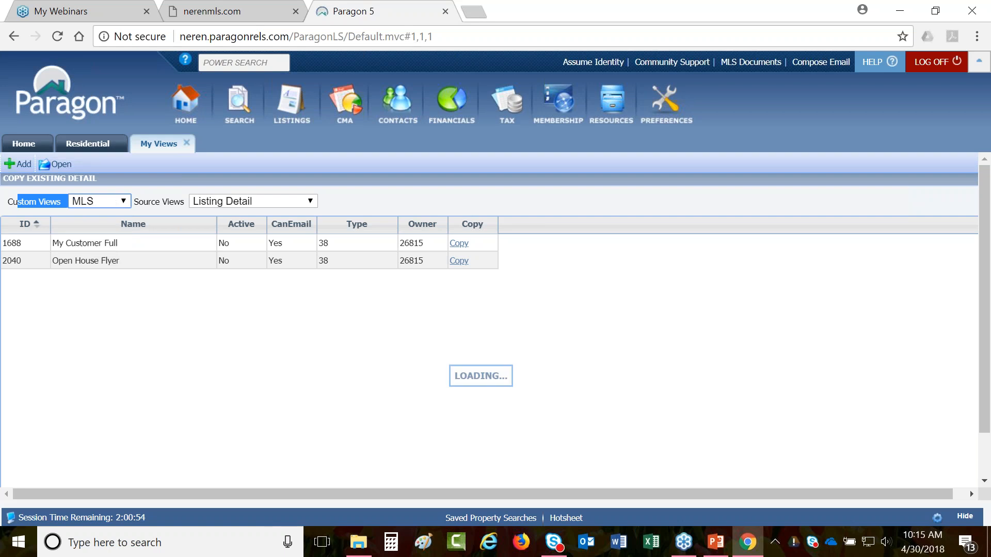
{"action": "left_click", "coordinate": [93, 240]}
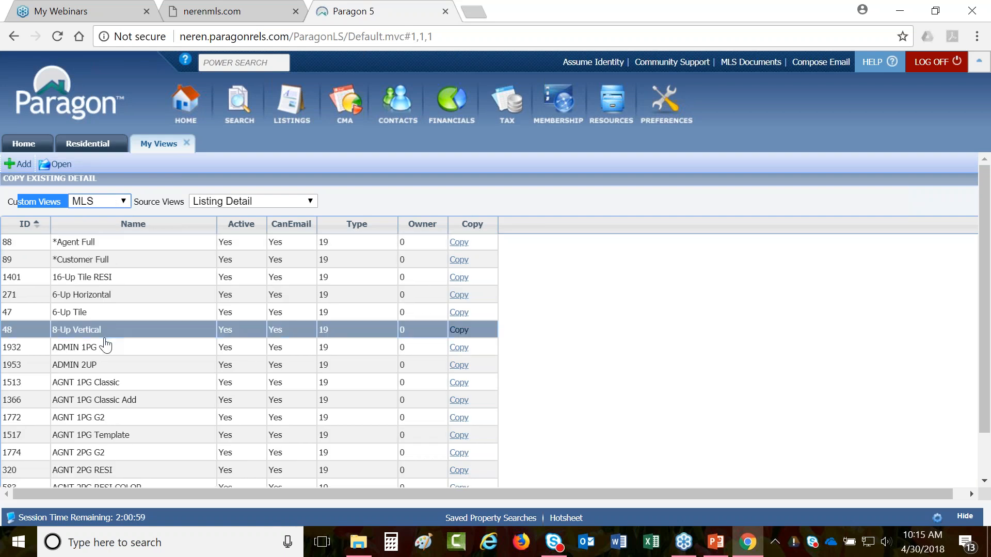
{"action": "scroll", "coordinate": [105, 344], "scroll_direction": "down", "scroll_amount": 3}
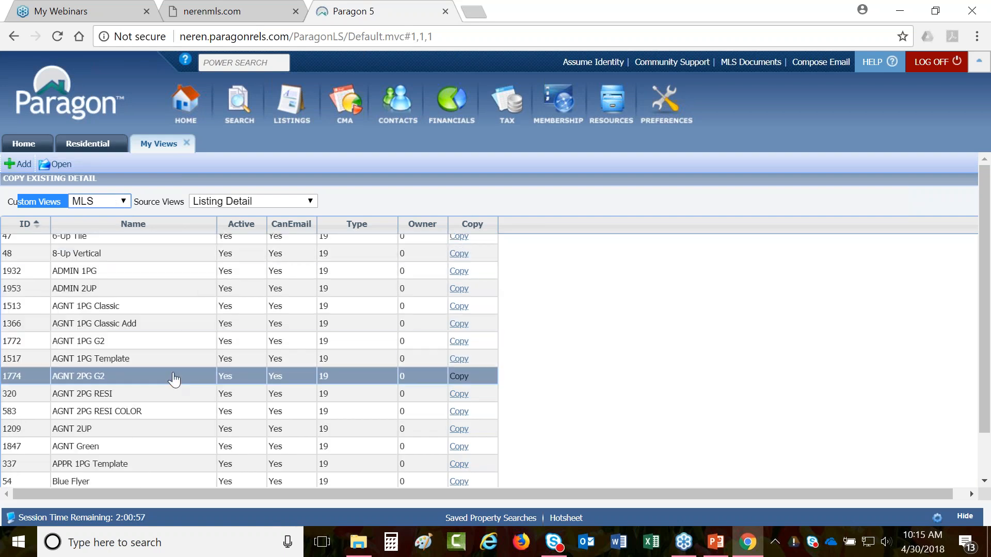
{"action": "scroll", "coordinate": [174, 380], "scroll_direction": "down", "scroll_amount": 3}
{"action": "scroll", "coordinate": [174, 380], "scroll_direction": "down", "scroll_amount": 2}
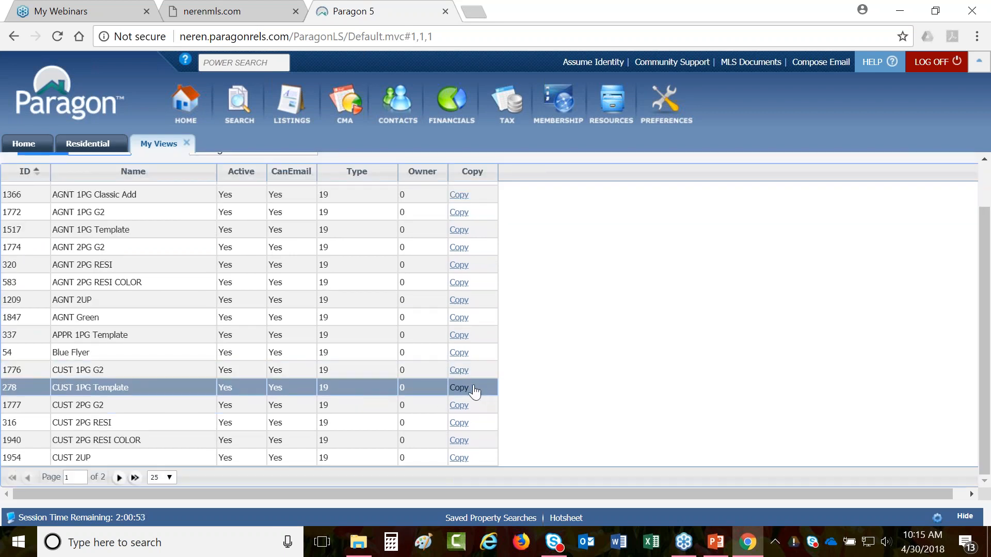
{"action": "left_click", "coordinate": [459, 353]}
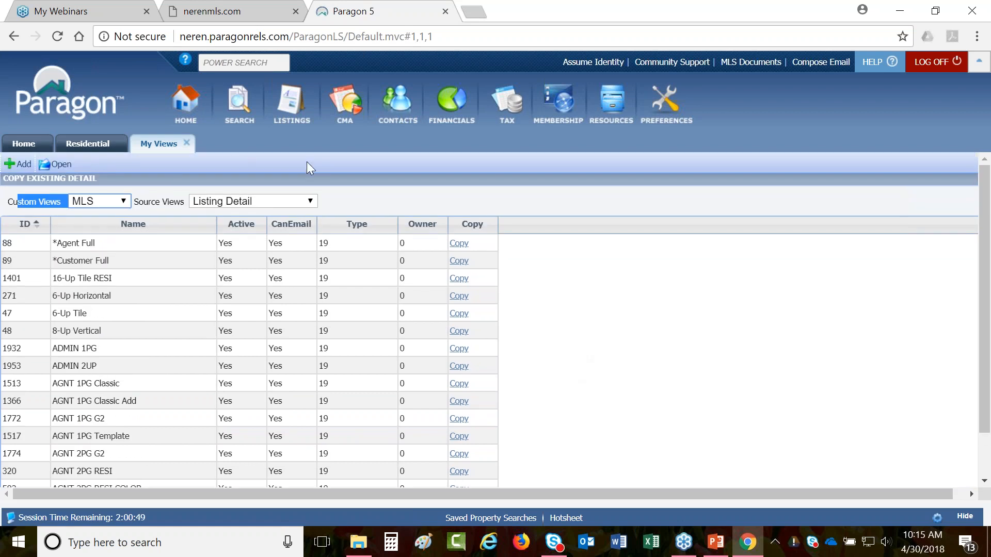
{"action": "left_click", "coordinate": [55, 164]}
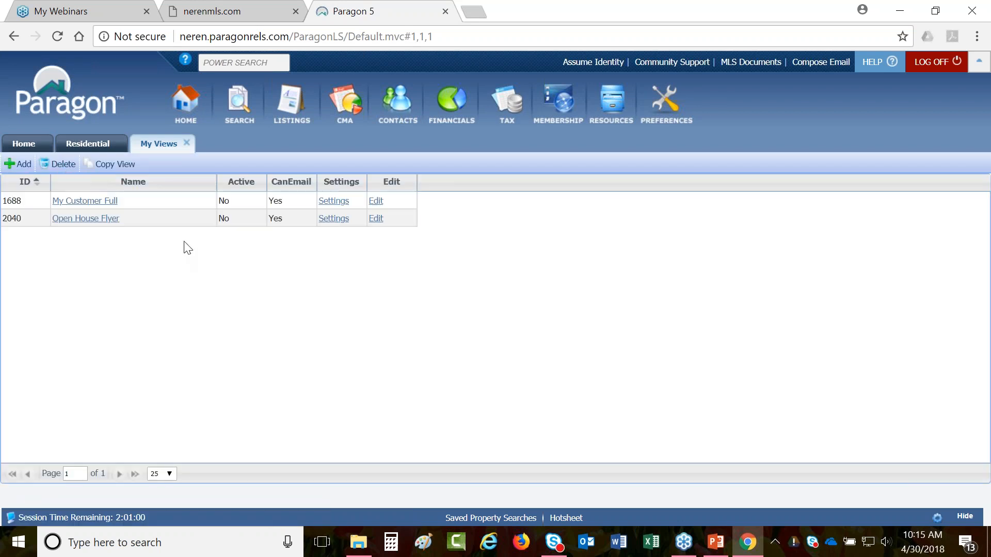
- Reopen the Open House Flyer editor with its Fields list, then switch to the Blue Flyer listing
{"action": "left_click", "coordinate": [375, 220]}
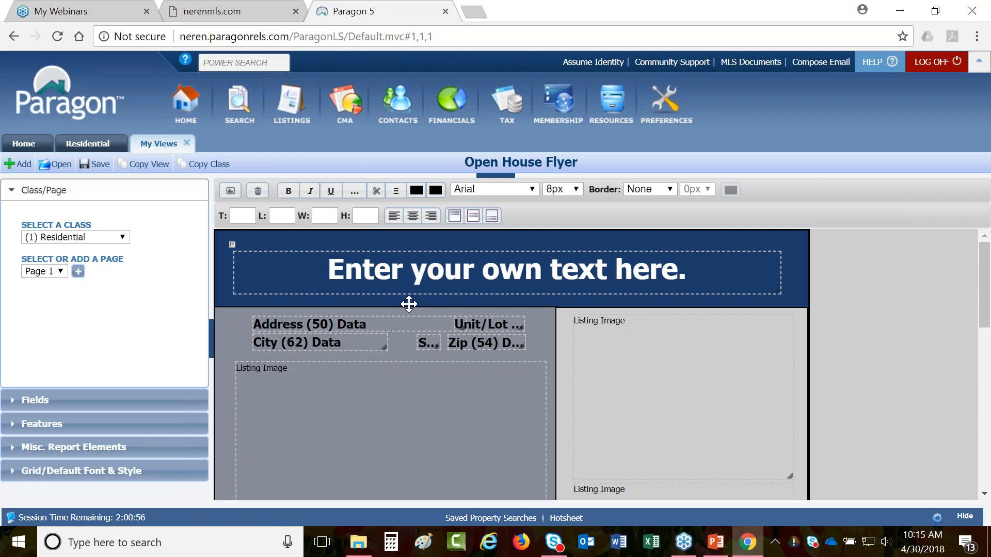
{"action": "left_click", "coordinate": [47, 405]}
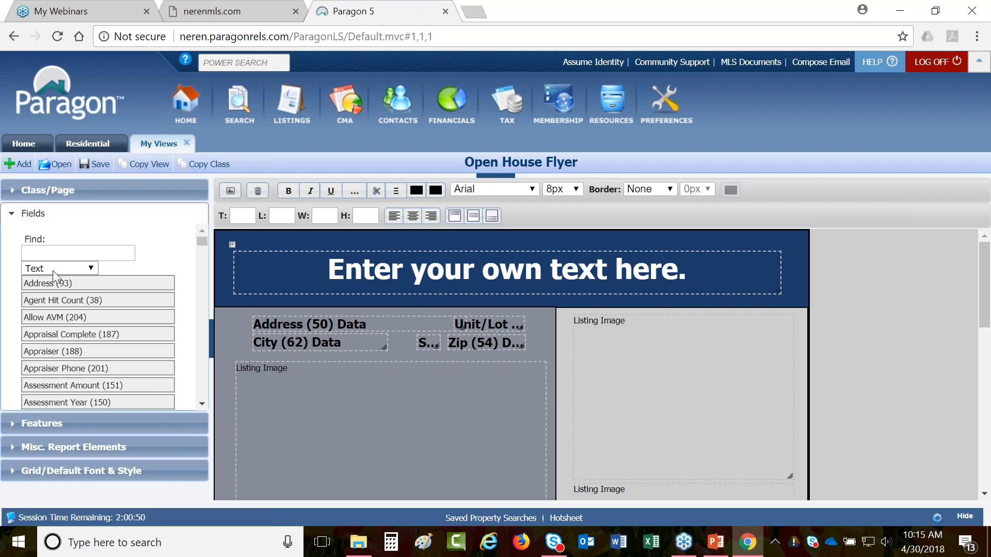
{"action": "left_click", "coordinate": [90, 269]}
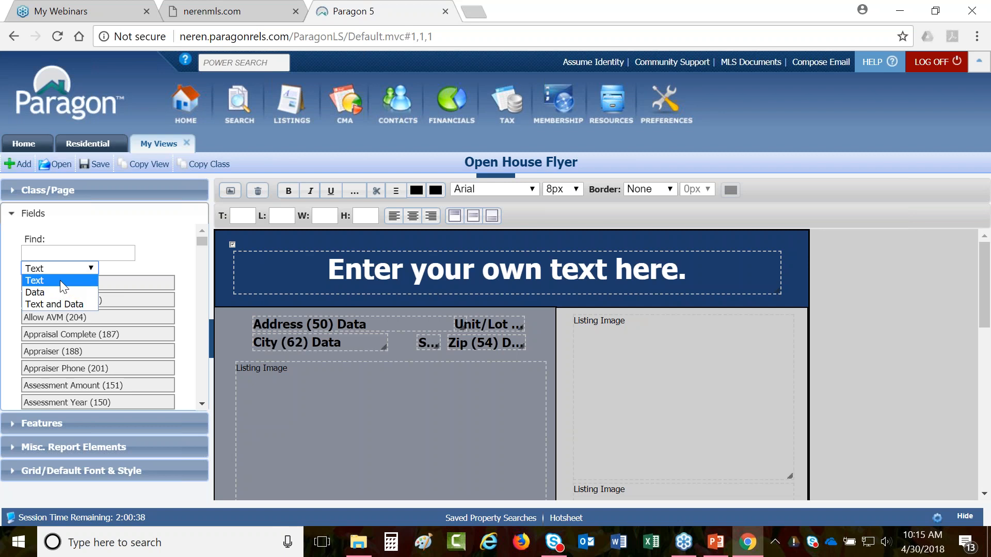
{"action": "left_click", "coordinate": [103, 144]}
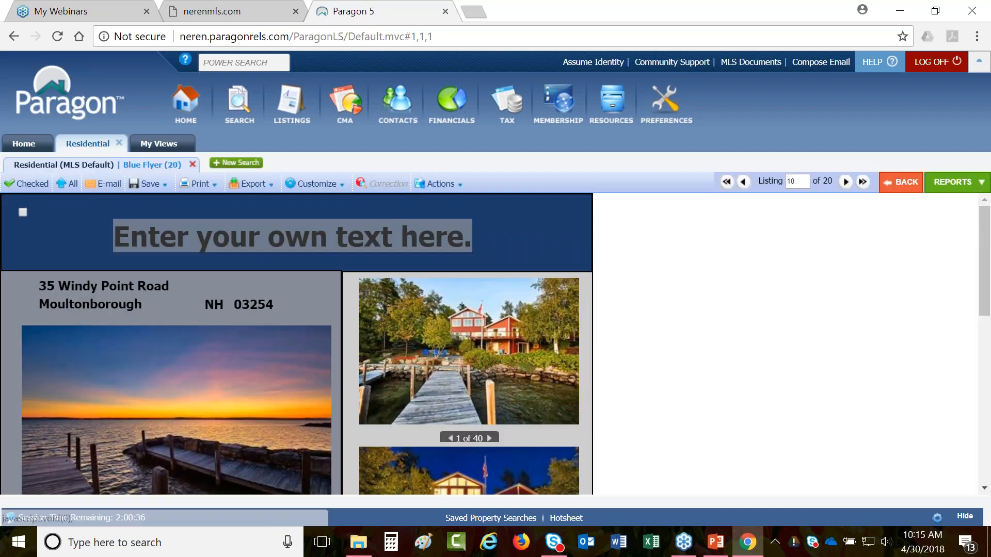
- Scroll the Blue Flyer to its price and detail fields, then go back to the Open House Flyer editor
{"action": "scroll", "coordinate": [703, 323], "scroll_direction": "down", "scroll_amount": 5}
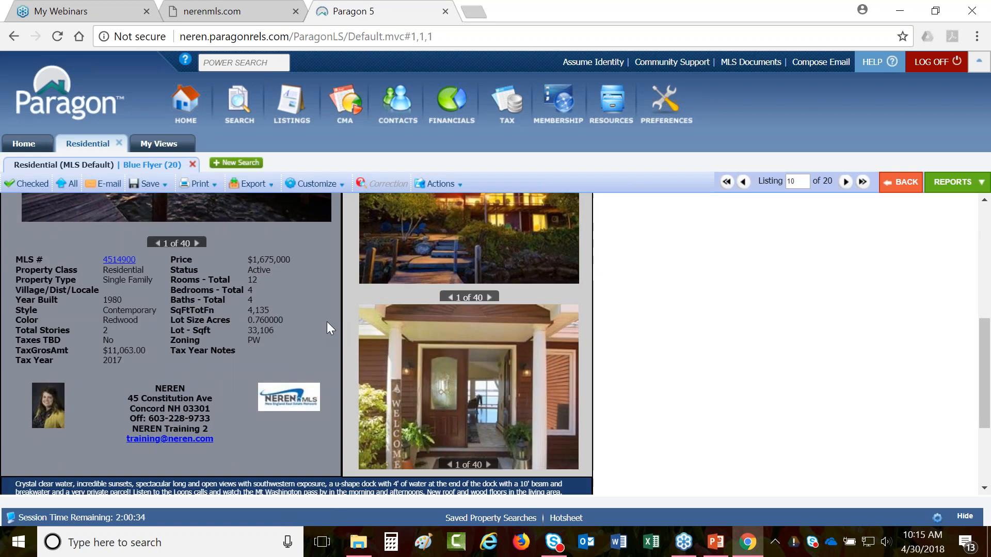
{"action": "left_click_drag", "start_coordinate": [168, 262], "coordinate": [177, 262]}
{"action": "left_click", "coordinate": [177, 262]}
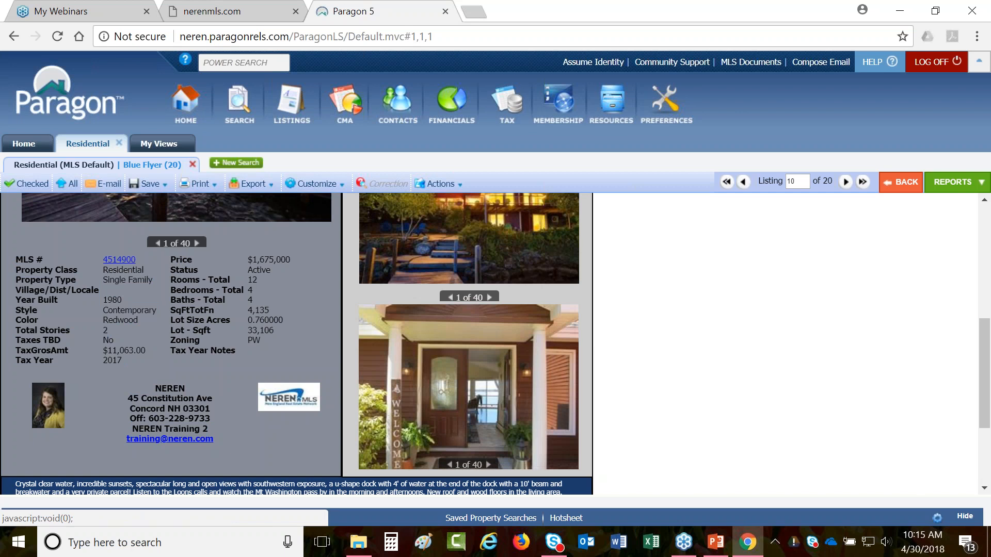
{"action": "left_click", "coordinate": [164, 144]}
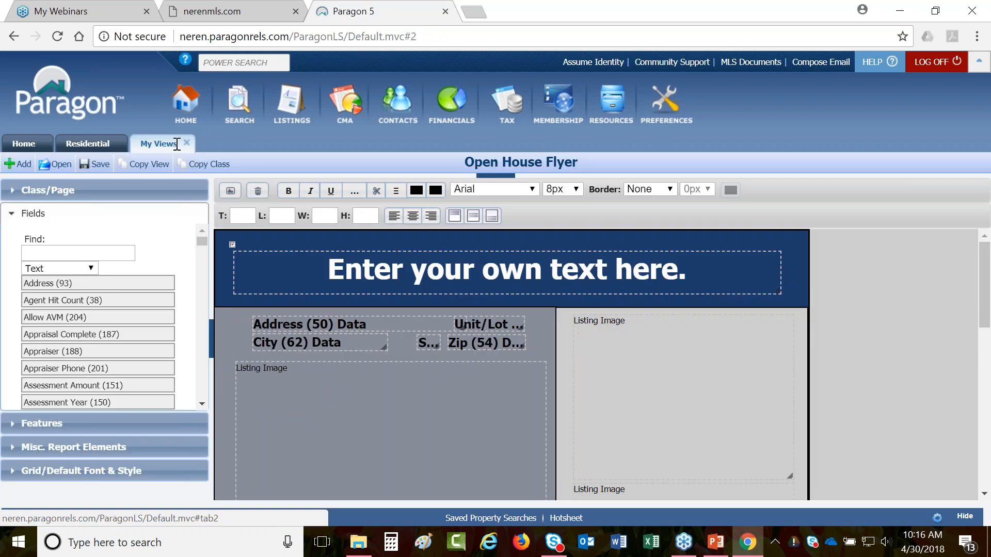
- Compare the Text, Data and Text and Data field types, then scroll to the MLS # and Price blocks
{"action": "left_click", "coordinate": [75, 270]}
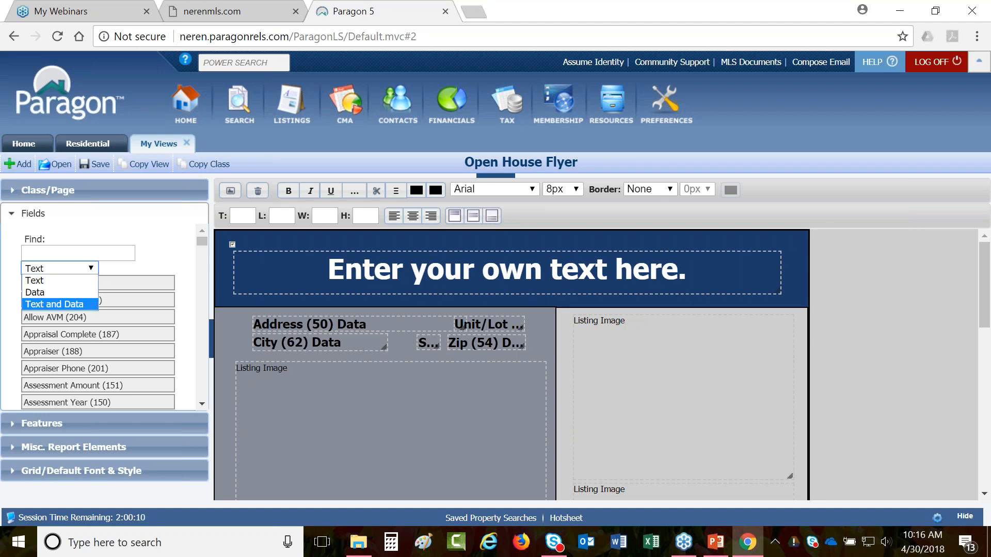
{"action": "scroll", "coordinate": [255, 372], "scroll_direction": "down", "scroll_amount": 5}
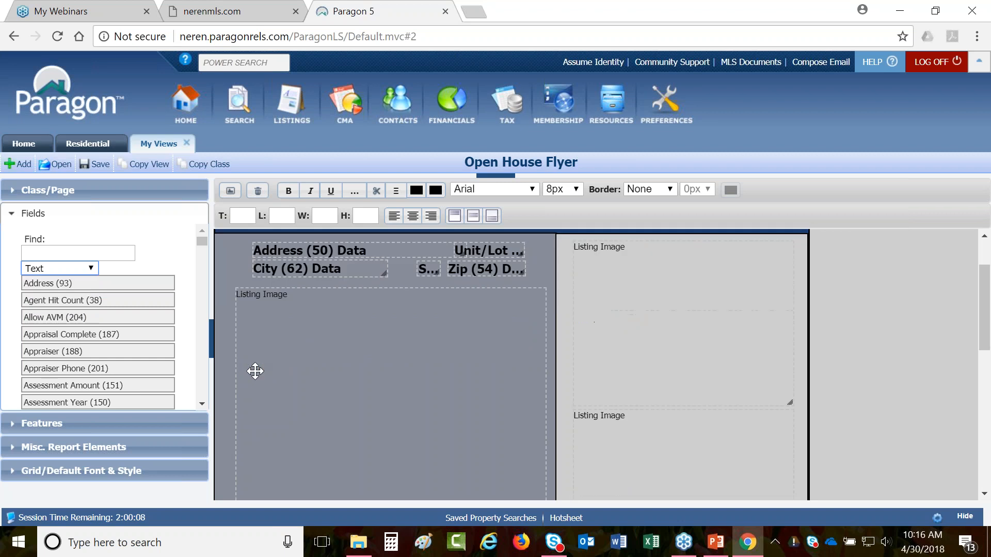
{"action": "left_click", "coordinate": [57, 269]}
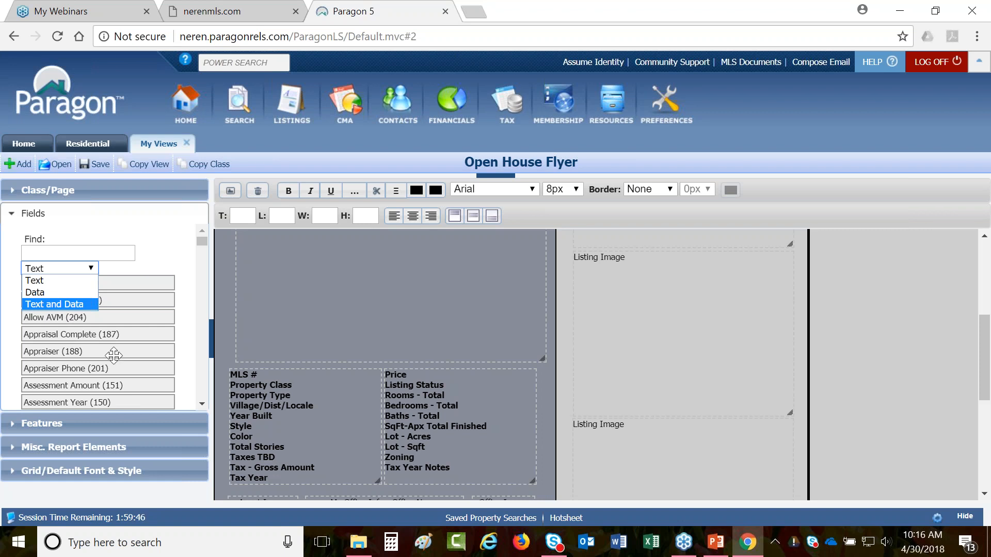
{"action": "scroll", "coordinate": [343, 400], "scroll_direction": "up", "scroll_amount": 5}
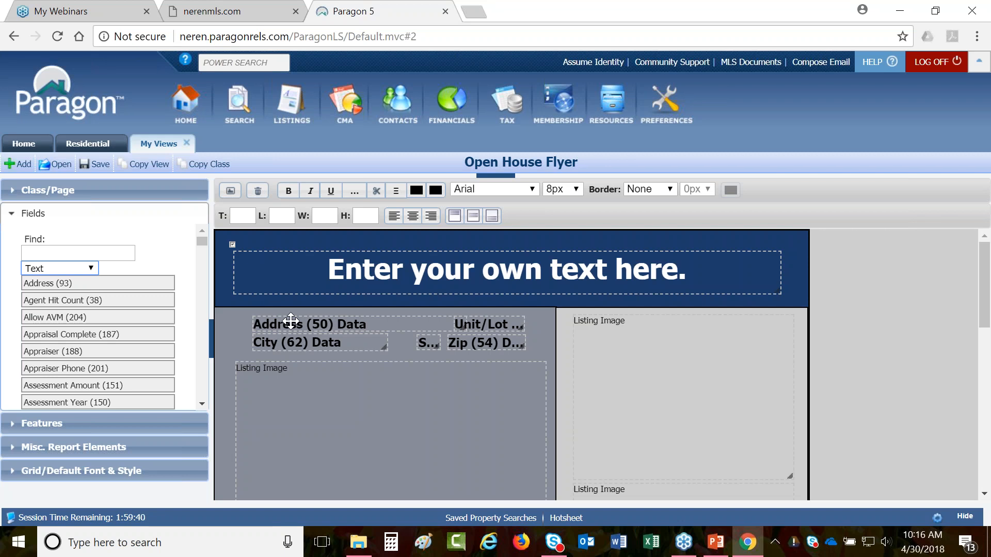
{"action": "left_click", "coordinate": [77, 269]}
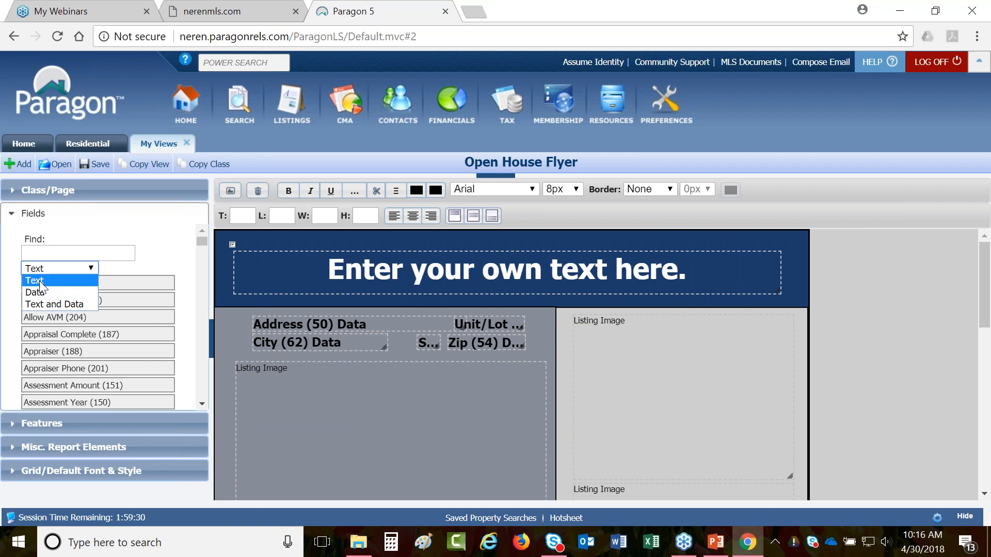
{"action": "left_click", "coordinate": [232, 199]}
{"action": "left_click", "coordinate": [232, 199]}
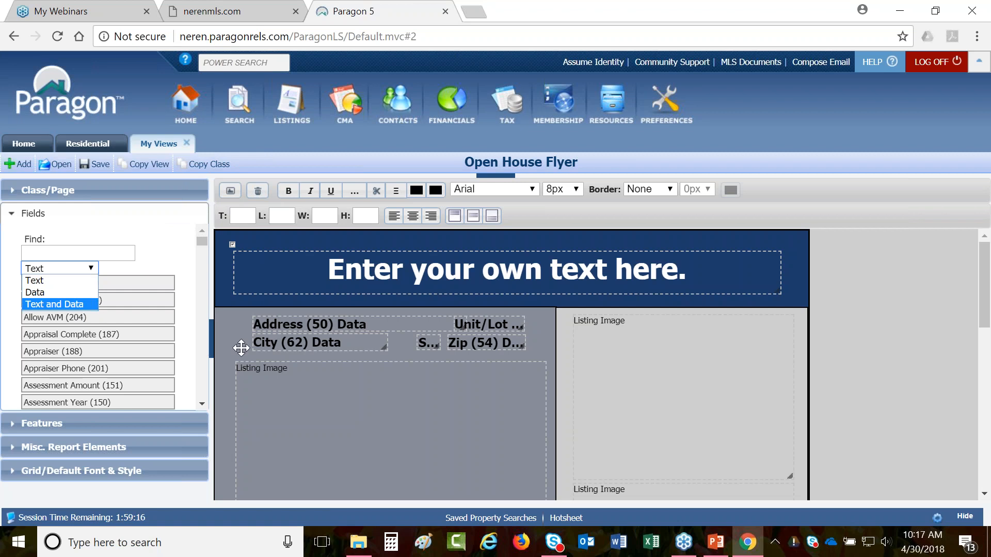
{"action": "scroll", "coordinate": [241, 347], "scroll_direction": "down", "scroll_amount": 5}
{"action": "scroll", "coordinate": [241, 348], "scroll_direction": "down", "scroll_amount": 2}
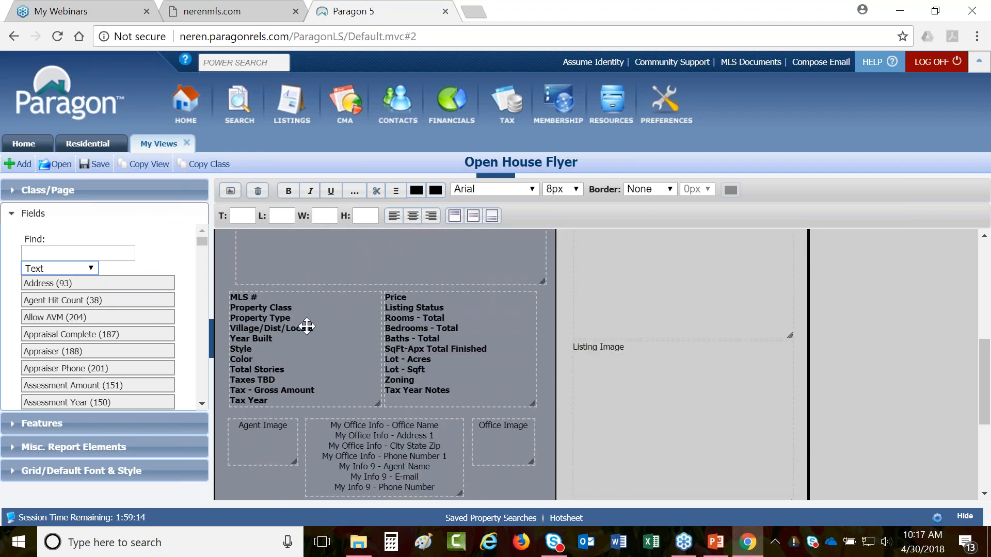
- Drag the MLS # field block 200 px right so its left edge reads 220
{"action": "left_click", "coordinate": [307, 329]}
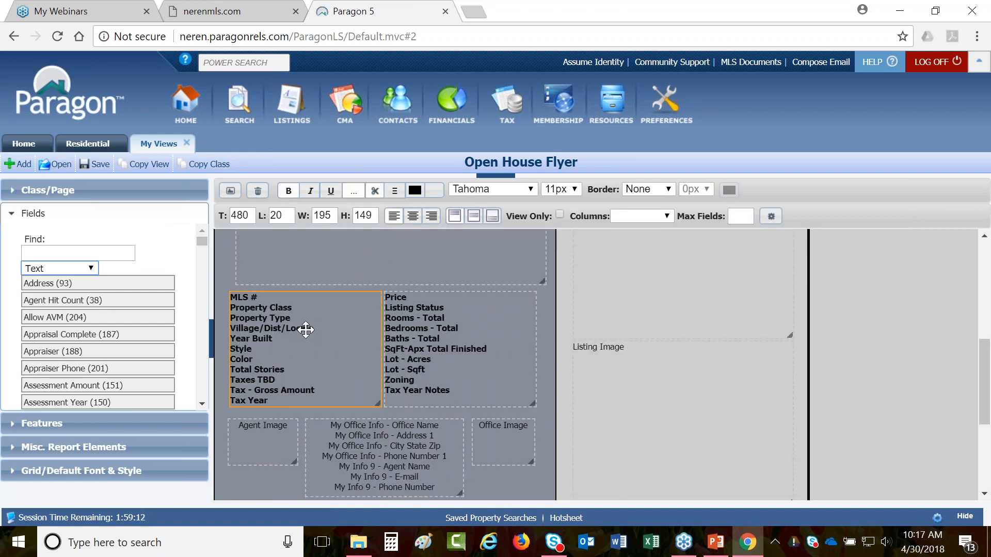
{"action": "left_click_drag", "start_coordinate": [306, 329], "coordinate": [410, 345]}
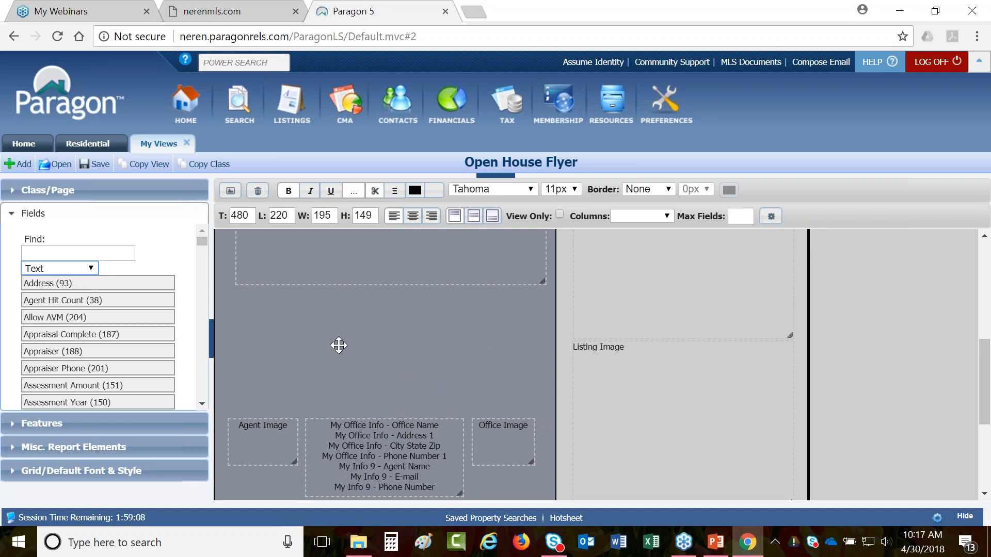
{"action": "scroll", "coordinate": [98, 320], "scroll_direction": "down", "scroll_amount": 3}
{"action": "scroll", "coordinate": [67, 289], "scroll_direction": "up", "scroll_amount": 3}
{"action": "left_click", "coordinate": [53, 253]}
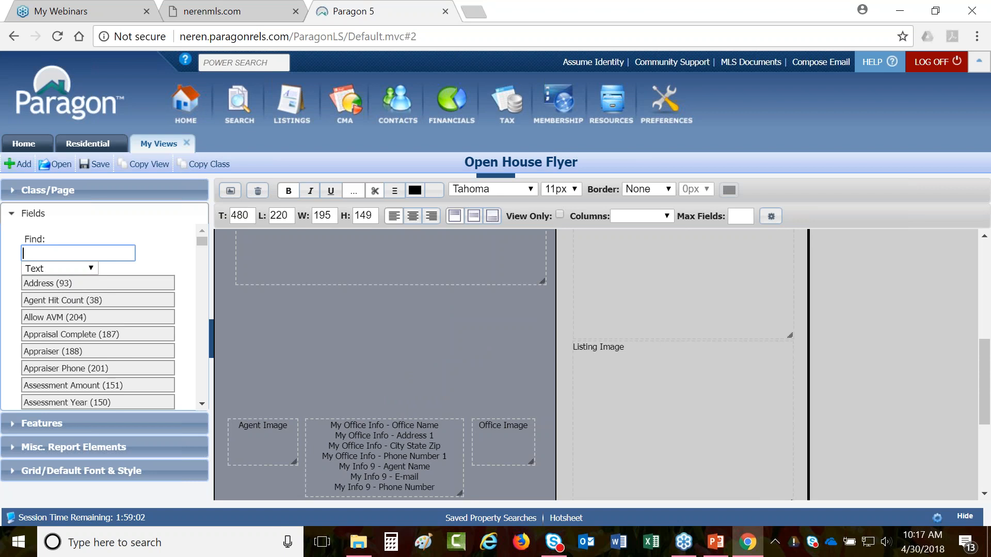
- Find 'status' and place Listing Status (89) as Text and Data, then move its label lower
{"action": "type", "text": "sta"}
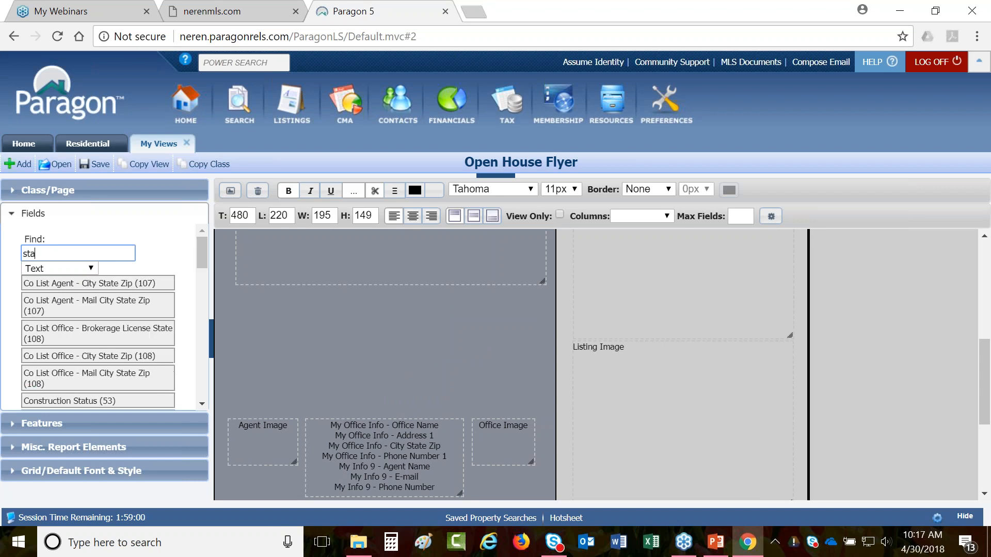
{"action": "type", "text": "tu"}
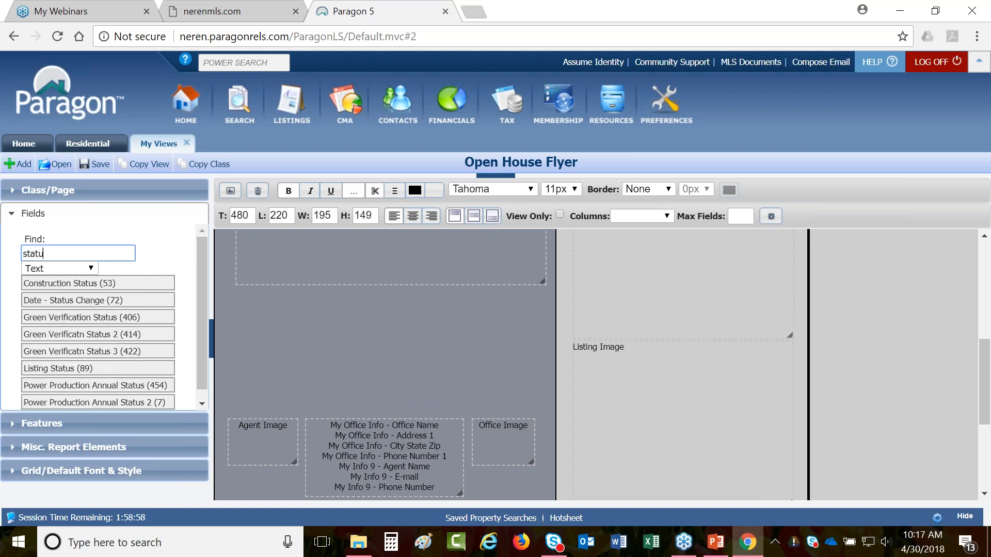
{"action": "type", "text": "s"}
{"action": "left_click", "coordinate": [78, 268]}
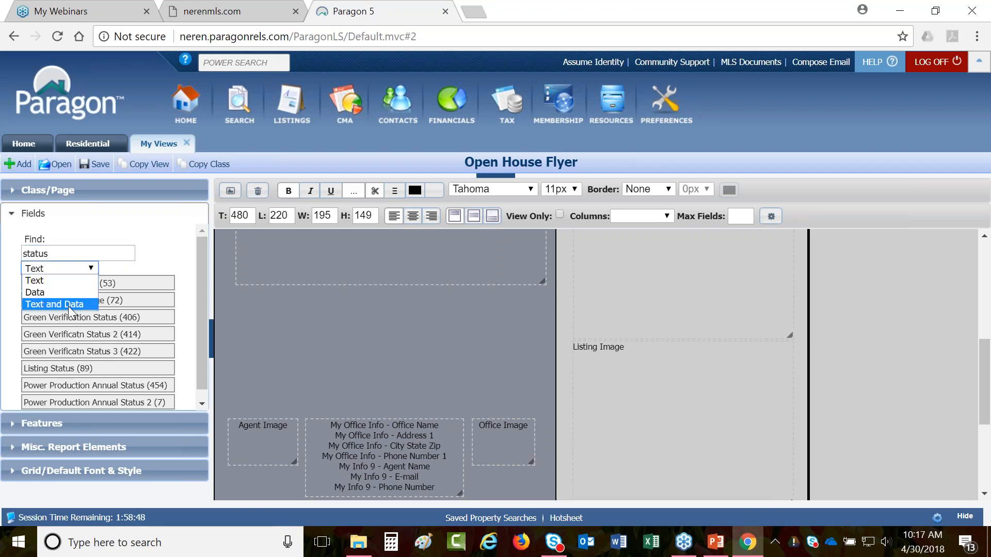
{"action": "left_click", "coordinate": [70, 305]}
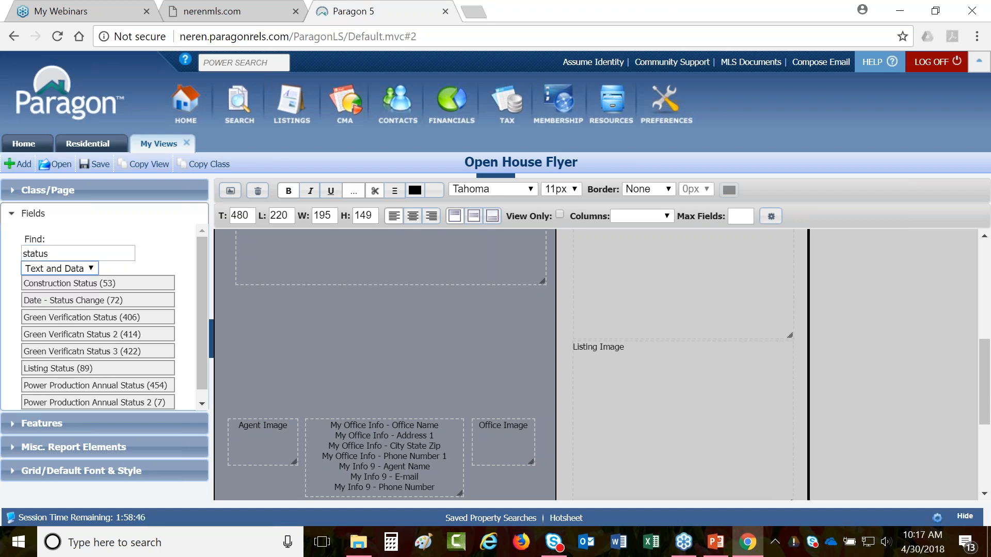
{"action": "left_click_drag", "start_coordinate": [48, 368], "coordinate": [259, 295]}
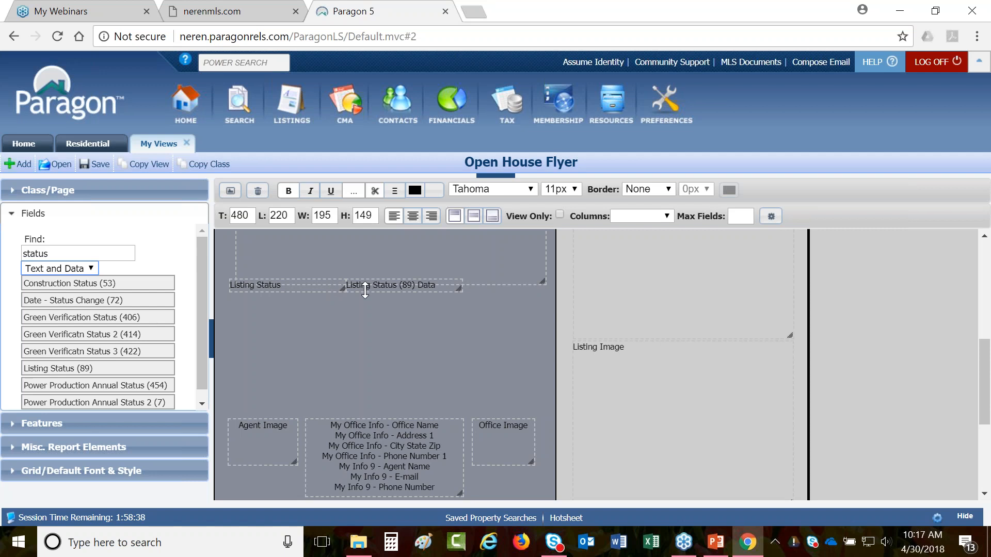
{"action": "left_click", "coordinate": [314, 289]}
{"action": "left_click_drag", "start_coordinate": [314, 290], "coordinate": [311, 312]}
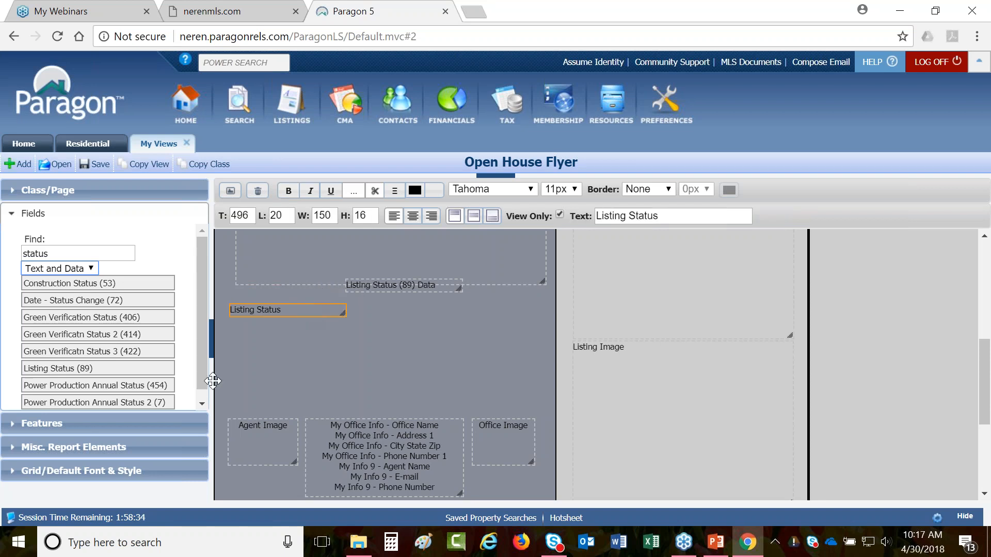
- Turn off Snap to Grid, nudge the Listing Status pair, and shrink the label to 76 × 14 px
{"action": "left_click", "coordinate": [115, 470]}
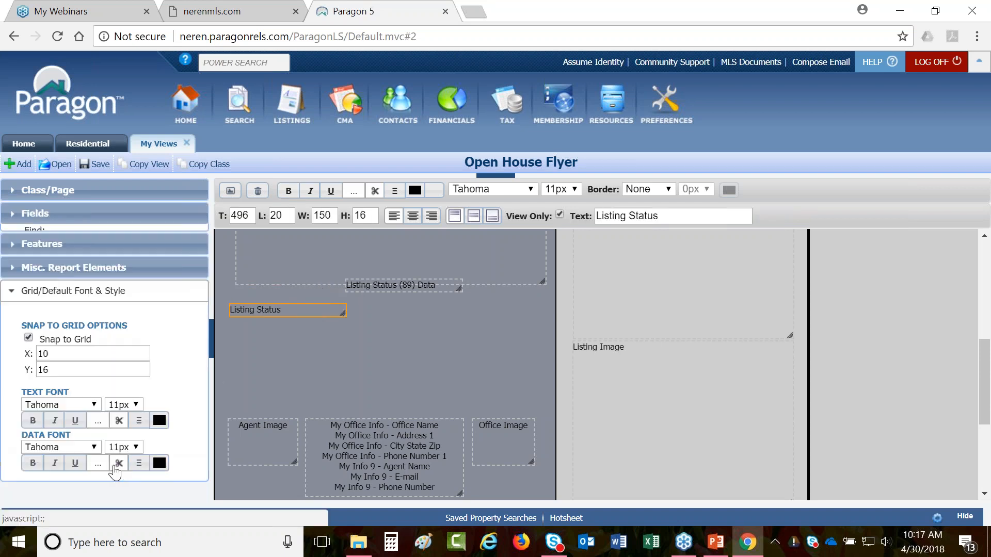
{"action": "left_click", "coordinate": [29, 331]}
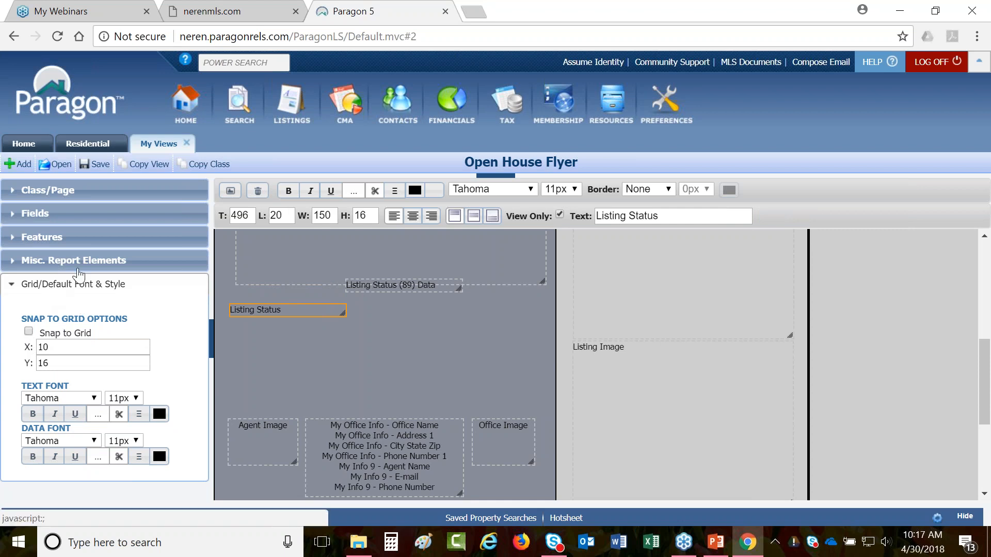
{"action": "left_click", "coordinate": [78, 214]}
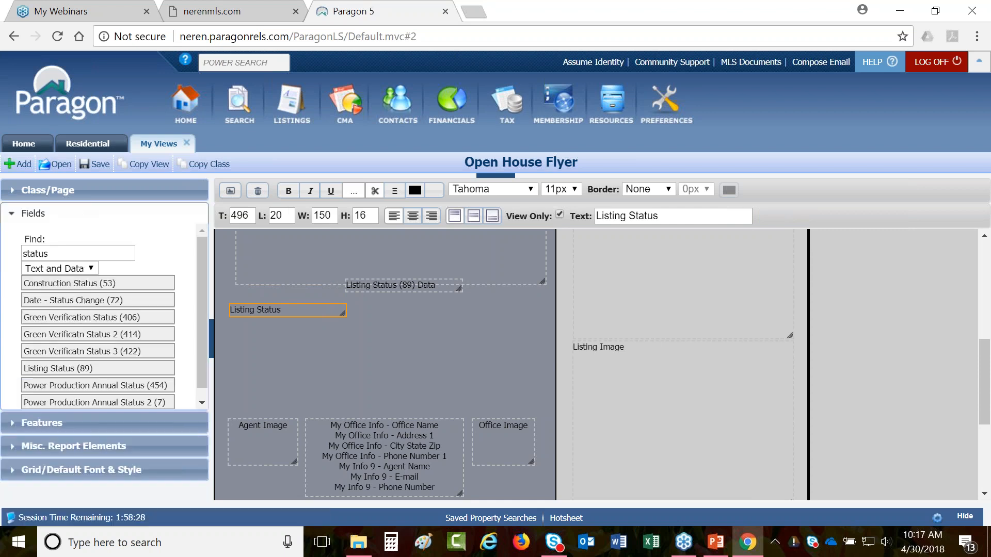
{"action": "mouse_move", "coordinate": [281, 309]}
{"action": "left_mouse_down"}
{"action": "mouse_move", "coordinate": [276, 316]}
{"action": "mouse_move", "coordinate": [286, 312]}
{"action": "left_mouse_up"}
{"action": "left_click_drag", "start_coordinate": [369, 285], "coordinate": [333, 334]}
{"action": "left_click", "coordinate": [295, 313]}
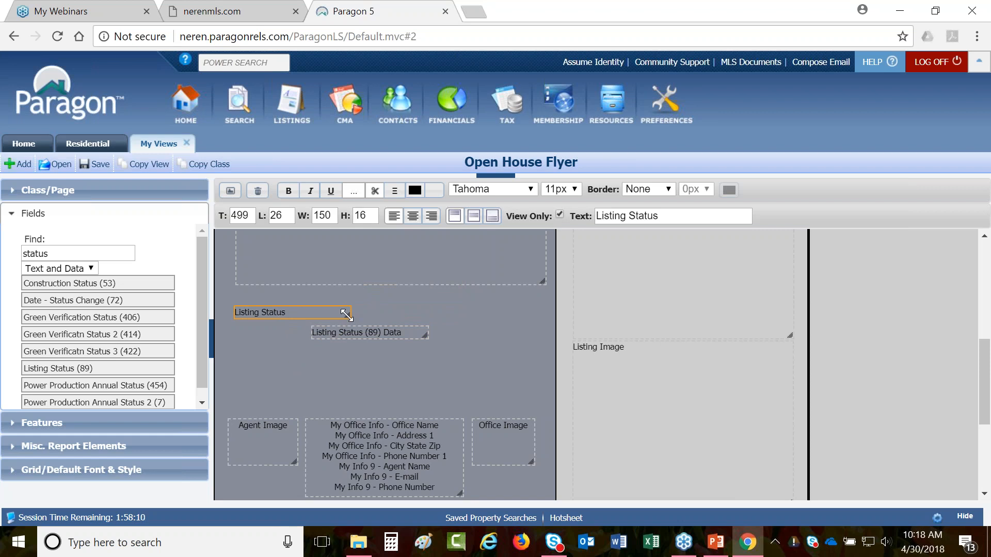
{"action": "left_click_drag", "start_coordinate": [347, 314], "coordinate": [290, 315]}
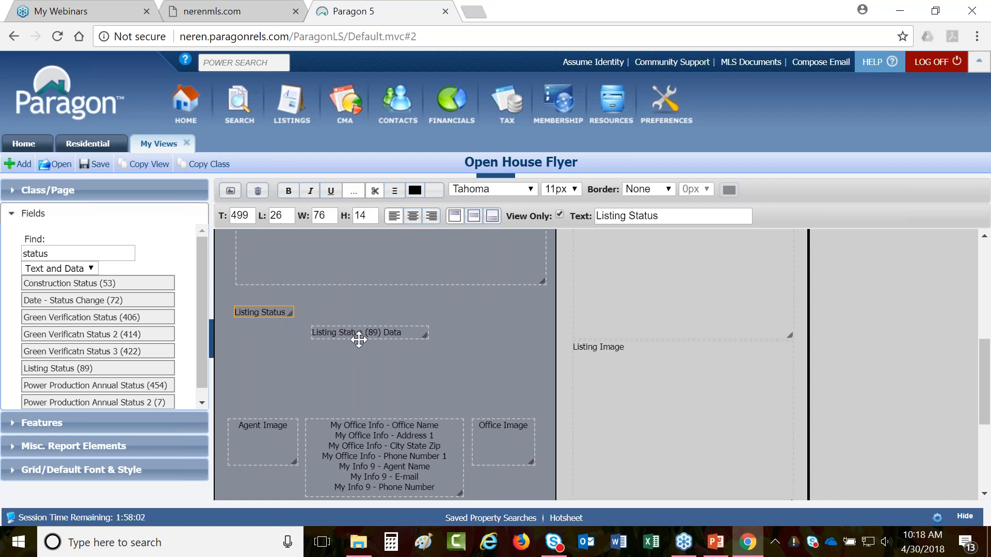
- Make the label bold Arial 14px, widen it to 101 px, and place the data field beside it
{"action": "left_click", "coordinate": [520, 190]}
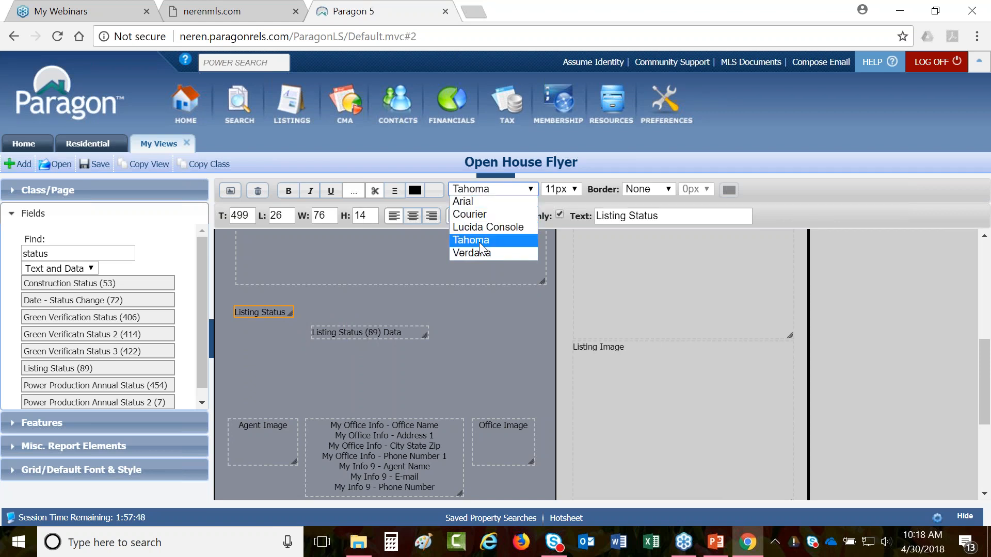
{"action": "left_click", "coordinate": [472, 202]}
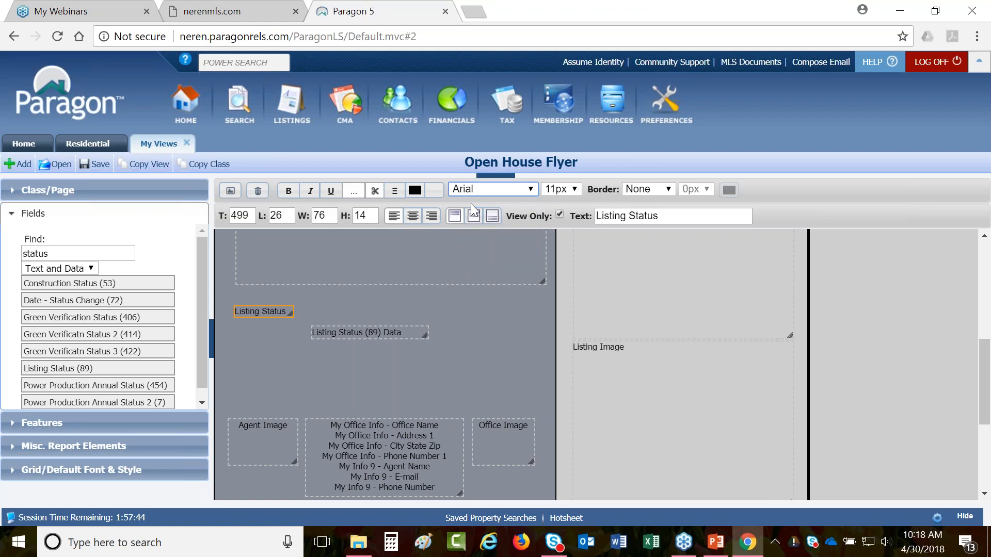
{"action": "left_click", "coordinate": [568, 190]}
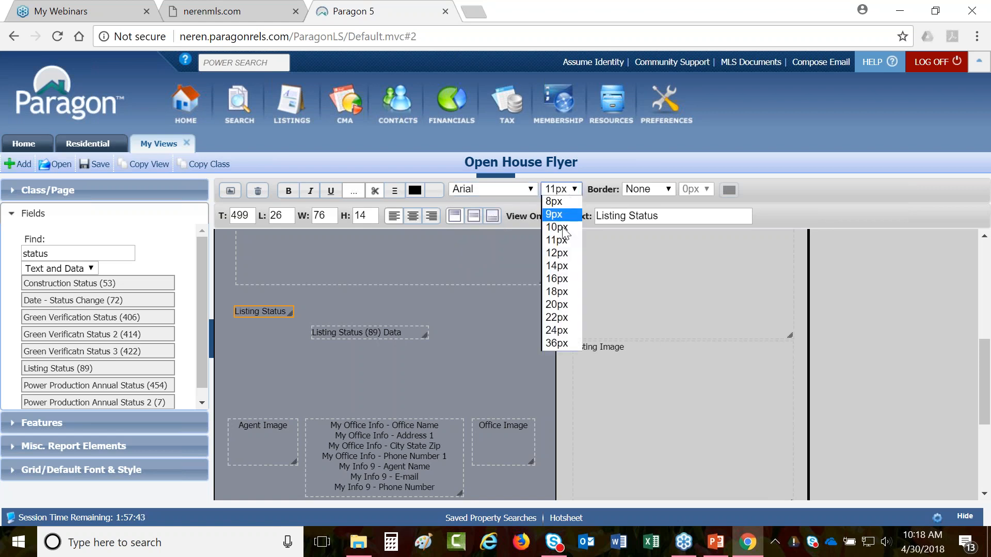
{"action": "left_click", "coordinate": [559, 267]}
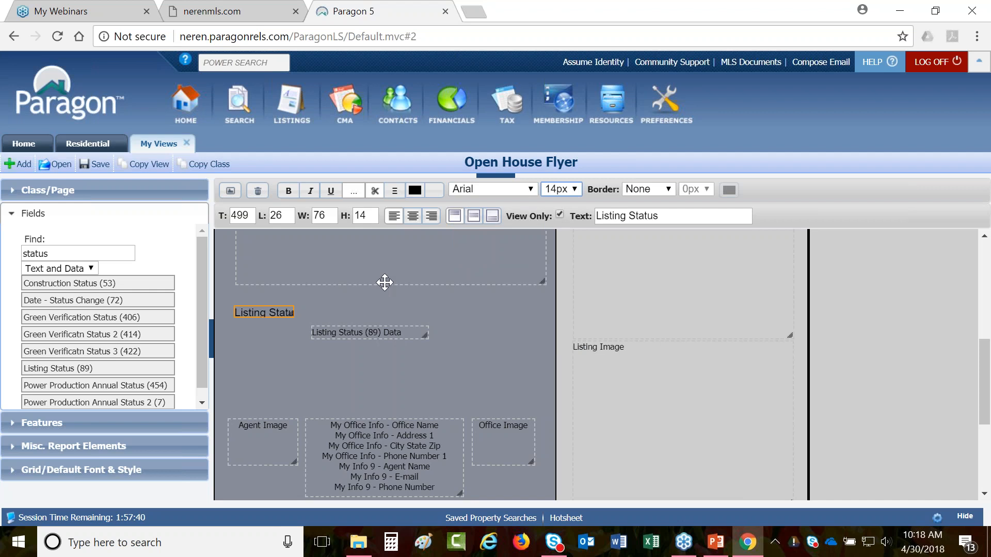
{"action": "left_click", "coordinate": [288, 191]}
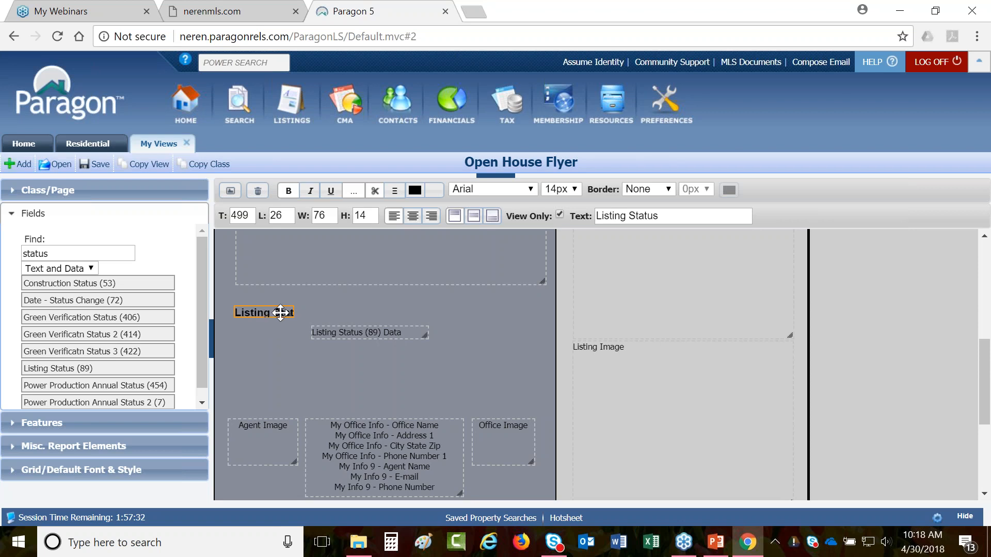
{"action": "left_click_drag", "start_coordinate": [293, 317], "coordinate": [310, 315]}
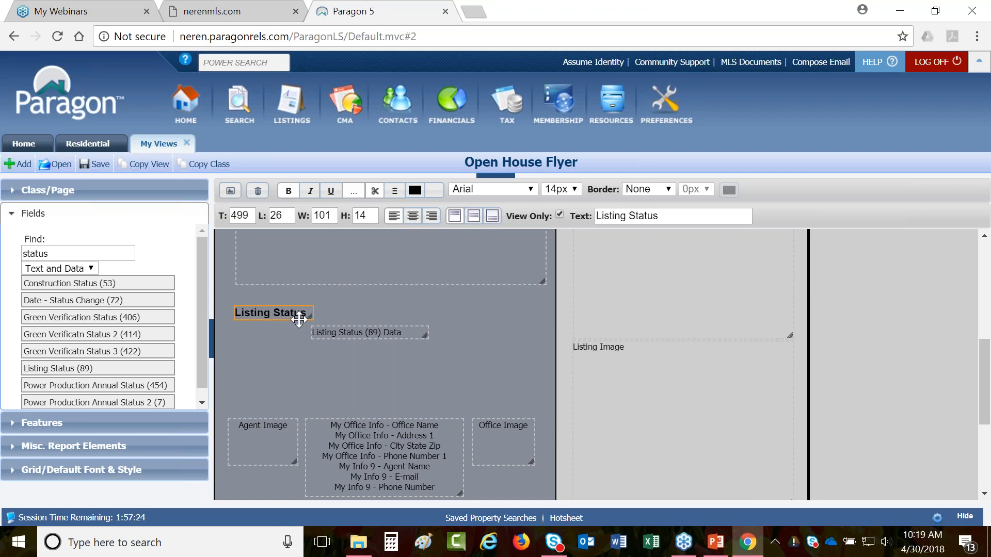
{"action": "left_click_drag", "start_coordinate": [347, 335], "coordinate": [346, 313]}
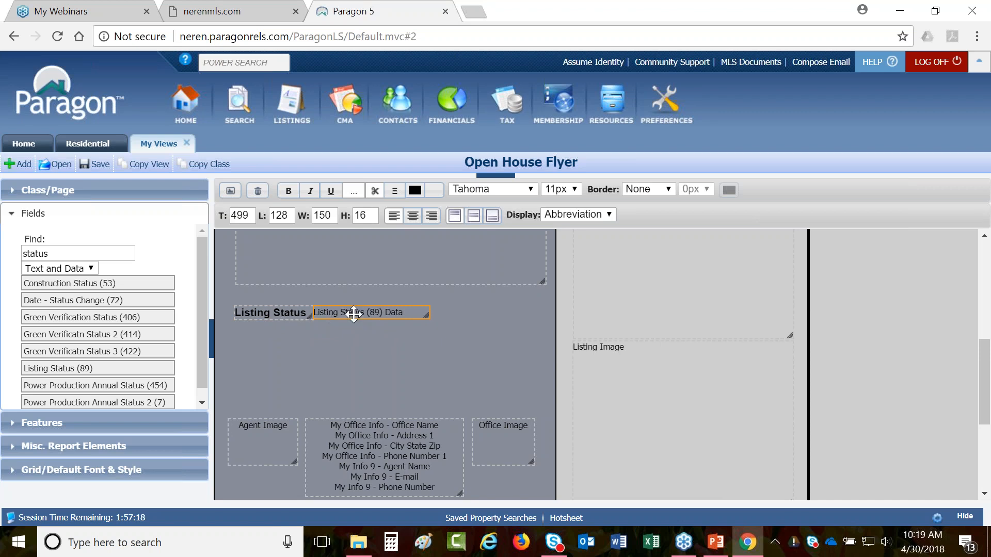
- Give the Listing Status data field Arial 14px, make it slightly taller, and narrow its box
{"action": "left_click", "coordinate": [491, 190]}
{"action": "left_click", "coordinate": [485, 201]}
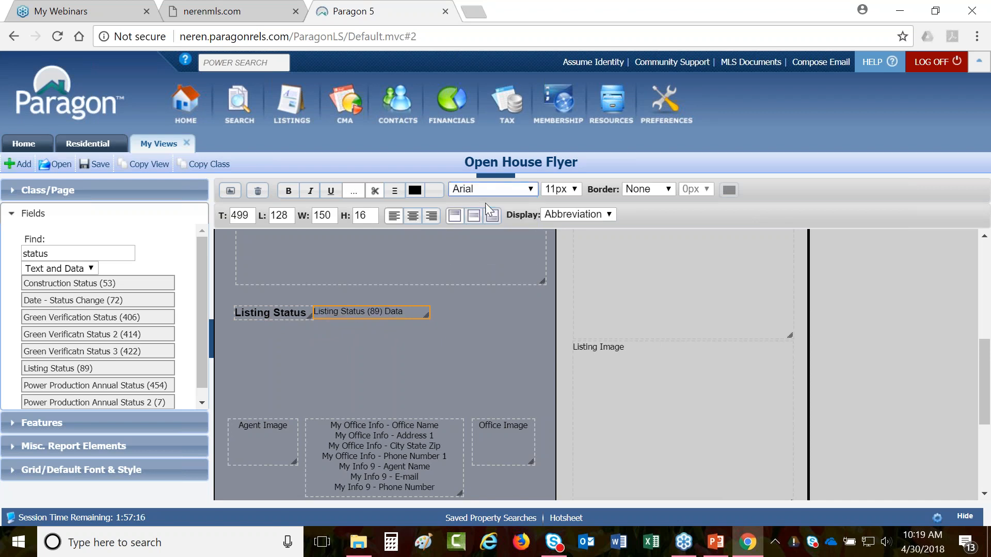
{"action": "left_click", "coordinate": [561, 189]}
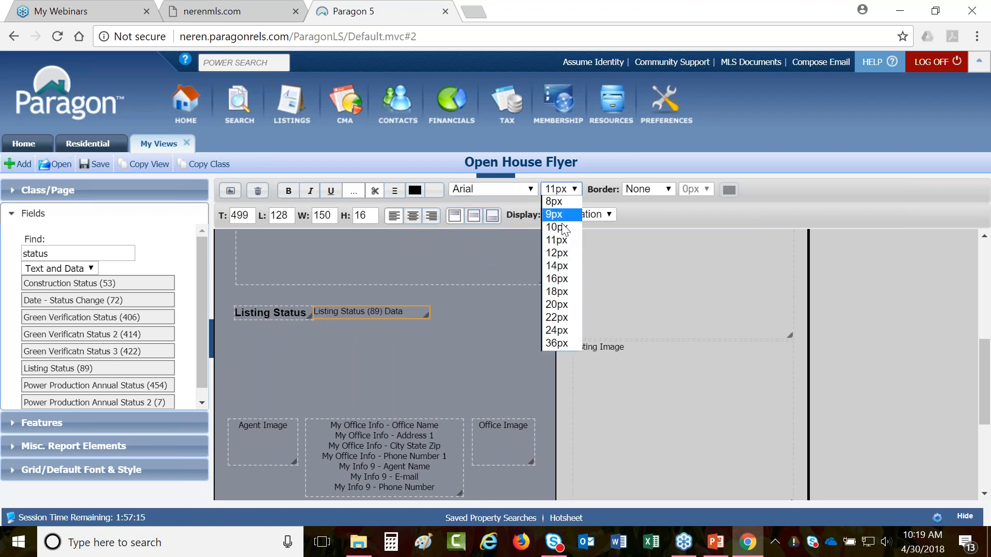
{"action": "left_click", "coordinate": [560, 266]}
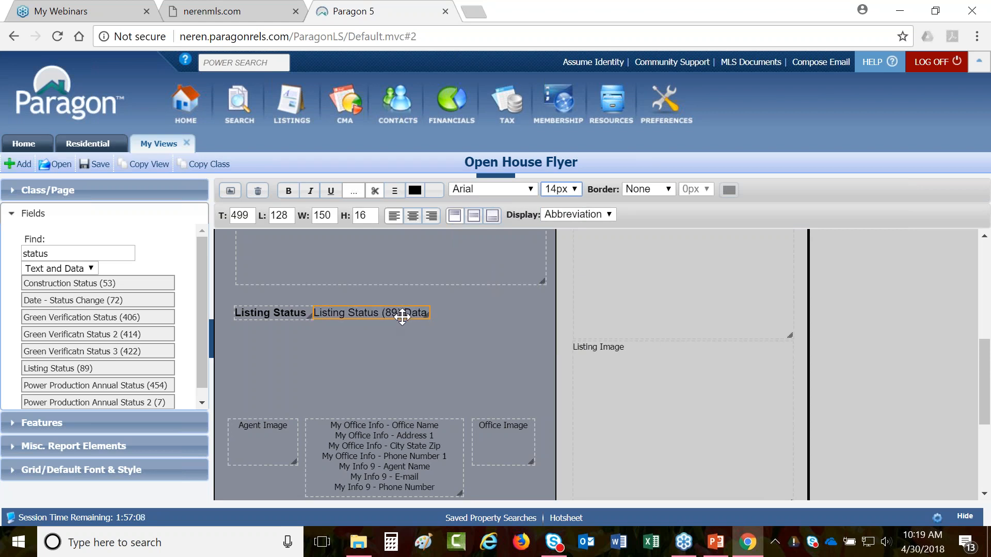
{"action": "key", "text": "shift+Down"}
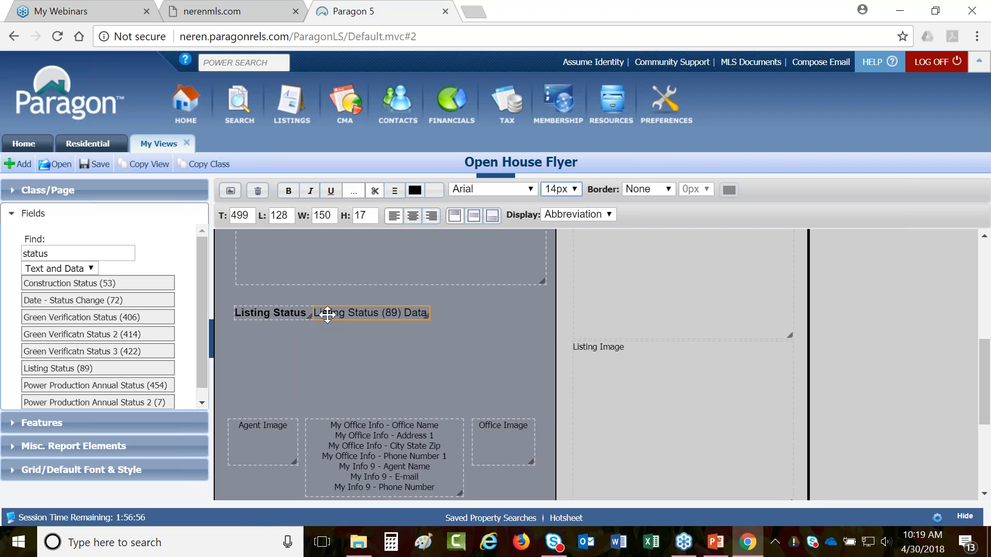
{"action": "left_click_drag", "start_coordinate": [428, 316], "coordinate": [388, 316]}
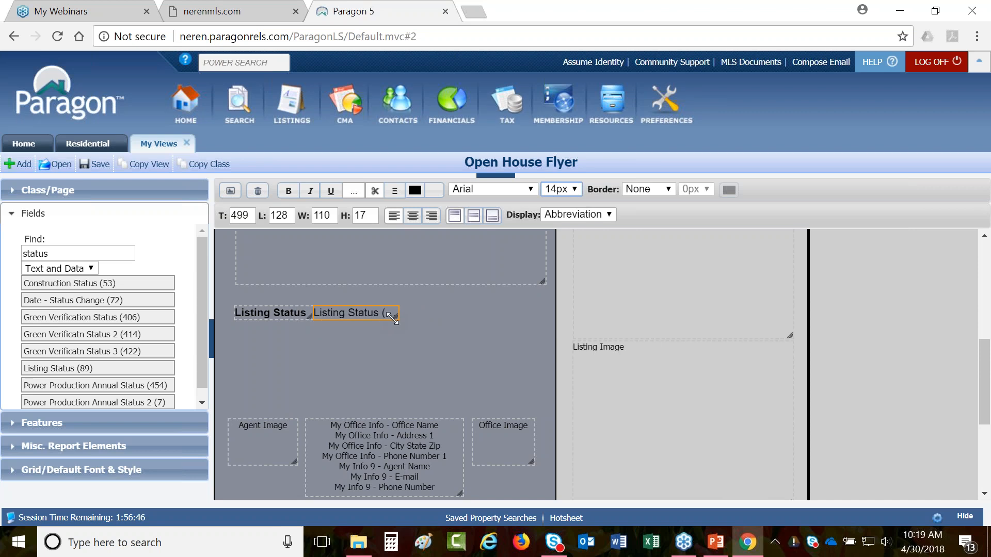
{"action": "scroll", "coordinate": [413, 332], "scroll_direction": "down", "scroll_amount": 4}
- Move the Public Remarks block to left 7 and resize it to 757 × 118 px
{"action": "left_click", "coordinate": [411, 333]}
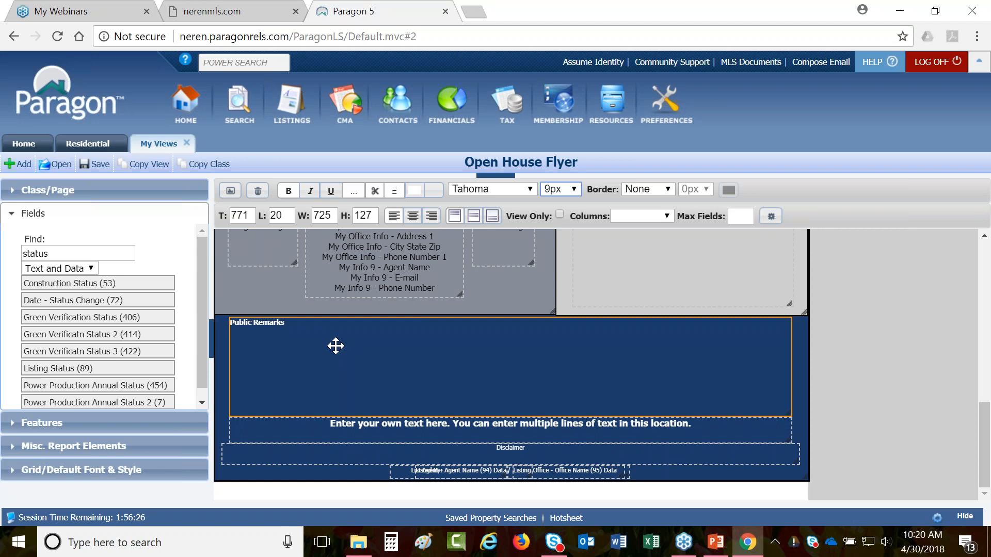
{"action": "left_click_drag", "start_coordinate": [335, 346], "coordinate": [324, 342]}
{"action": "left_click_drag", "start_coordinate": [779, 364], "coordinate": [805, 374]}
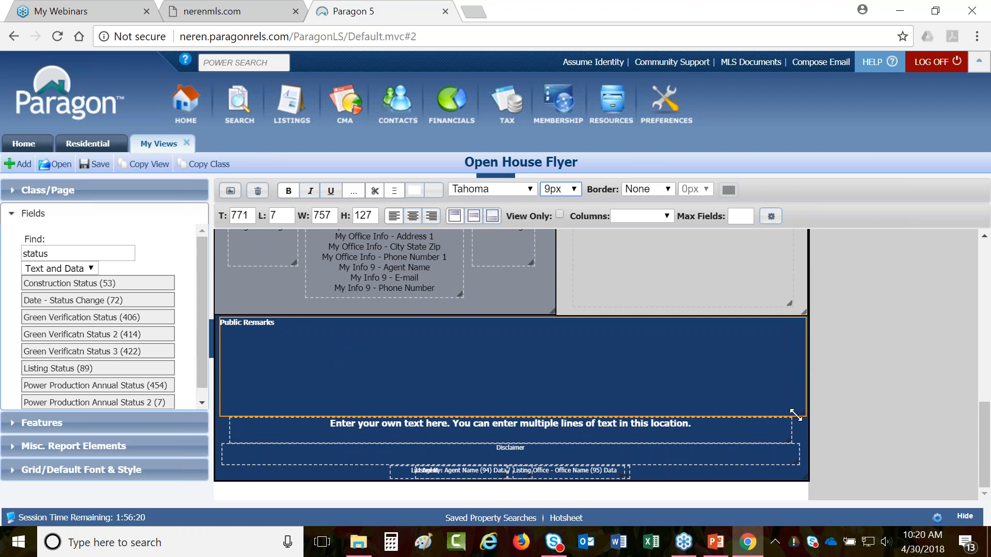
{"action": "left_click_drag", "start_coordinate": [796, 417], "coordinate": [796, 409]}
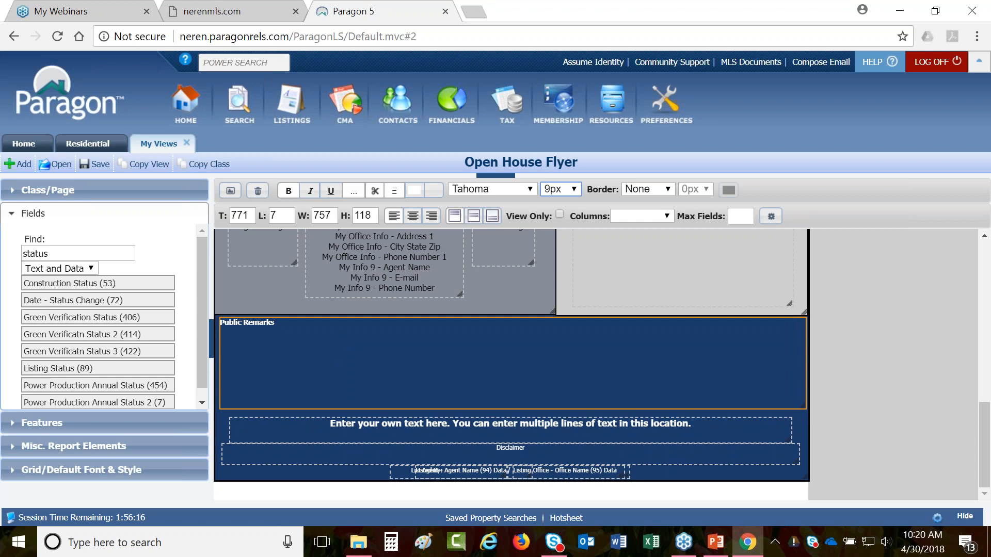
{"action": "scroll", "coordinate": [865, 425], "scroll_direction": "up", "scroll_amount": 5}
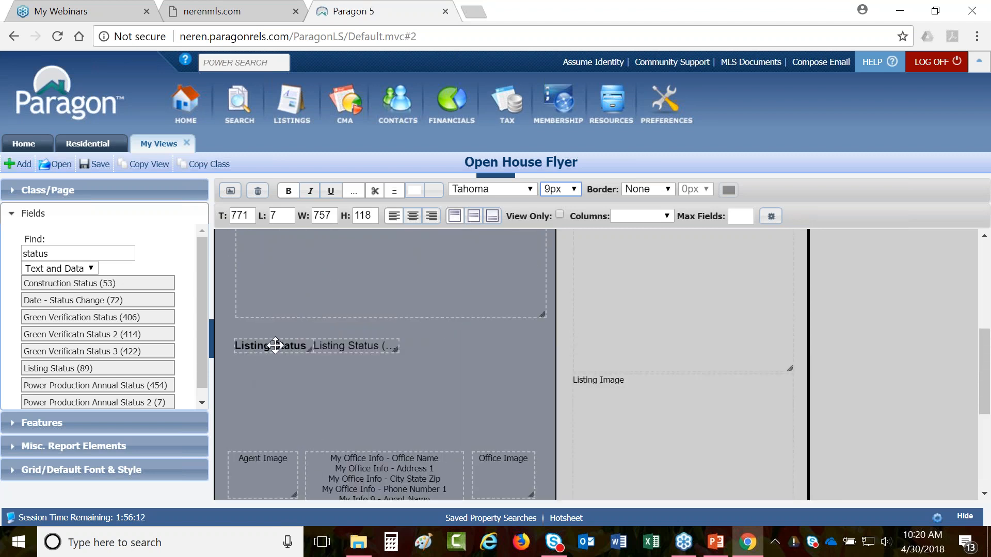
- Shift the Listing Status pair up-left, then save the layout and preview it showing status CL
{"action": "left_click", "coordinate": [302, 345]}
{"action": "left_click", "coordinate": [364, 348], "text": "ctrl"}
{"action": "left_click_drag", "start_coordinate": [336, 351], "coordinate": [322, 335]}
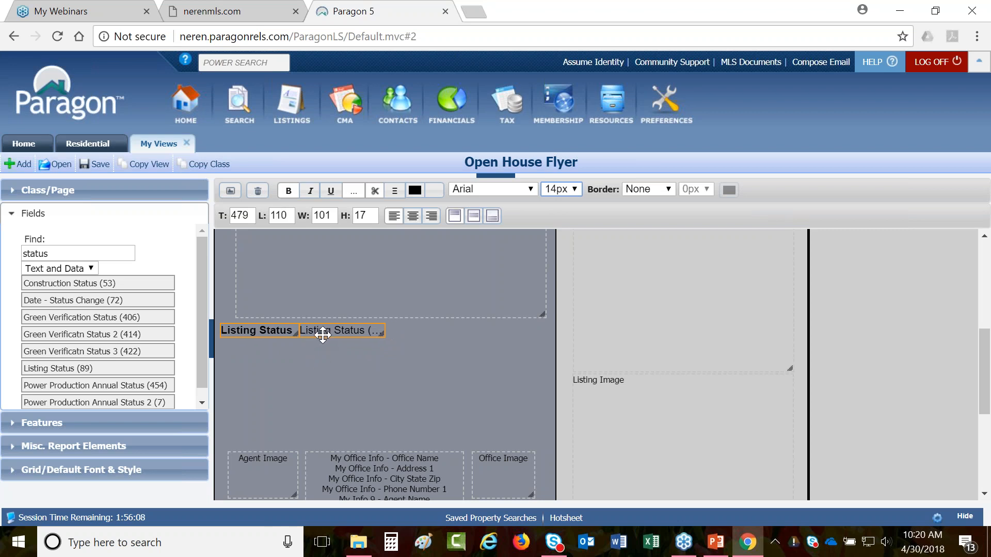
{"action": "left_click", "coordinate": [325, 366]}
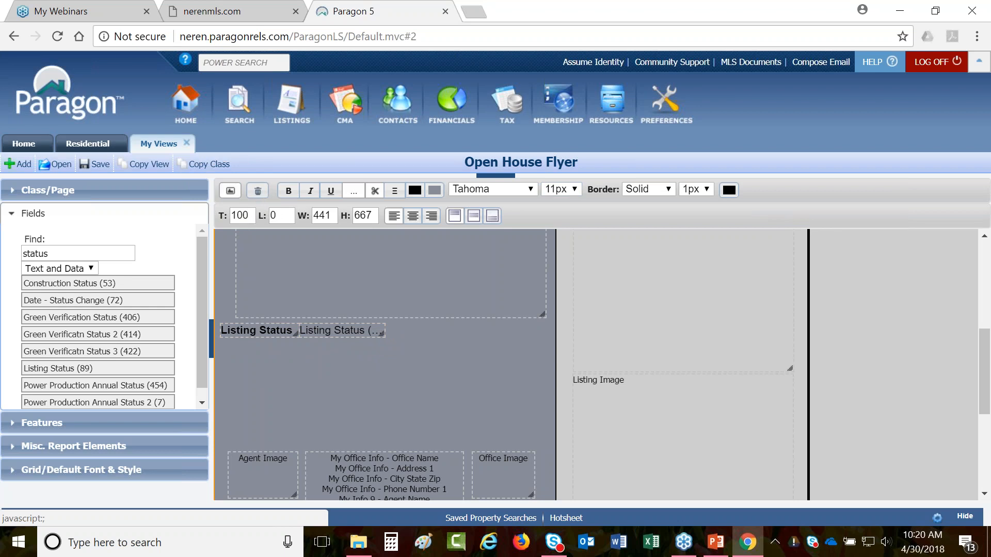
{"action": "left_click", "coordinate": [230, 191]}
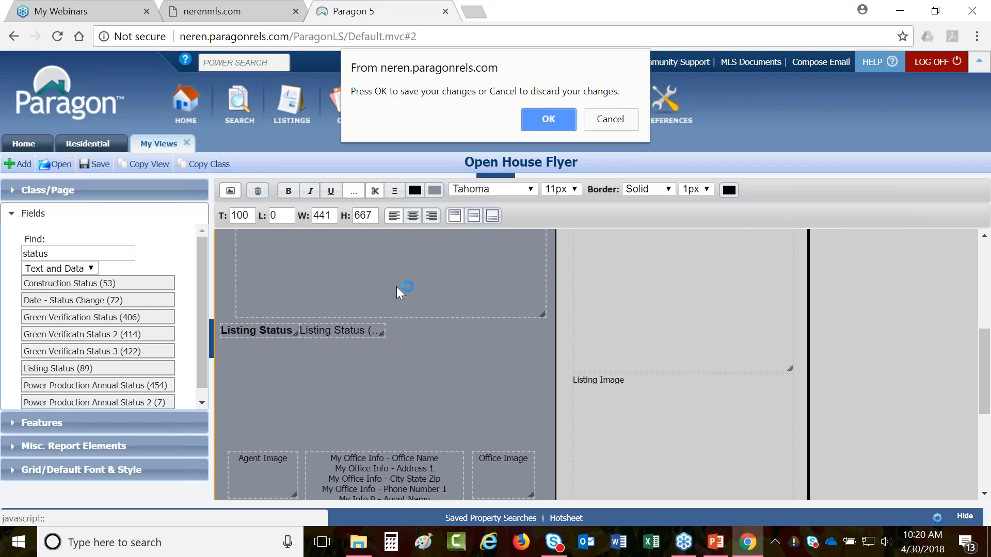
{"action": "left_click", "coordinate": [547, 123]}
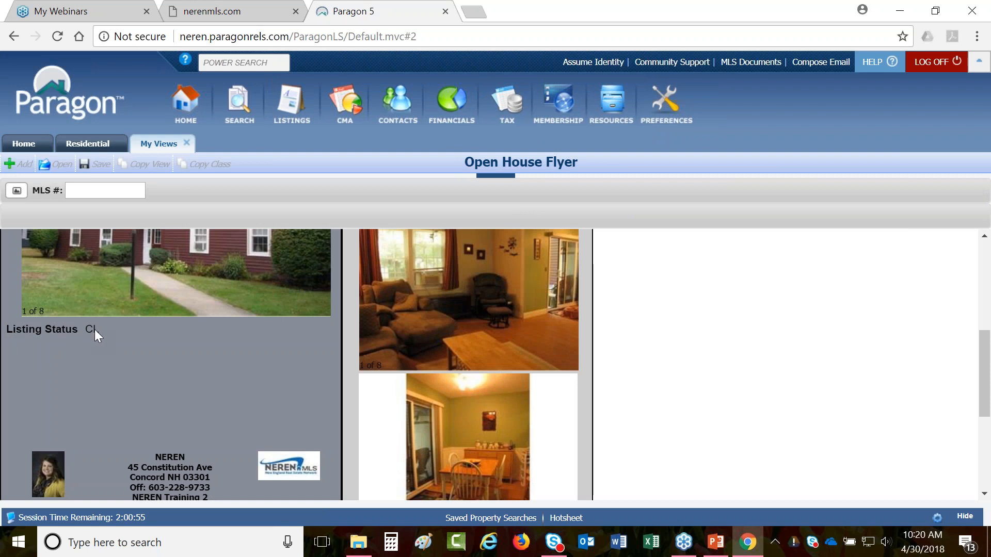
- Preview the flyer for listing 4514900, confirm Listing Status shows A, then return to layout editing
{"action": "scroll", "coordinate": [248, 368], "scroll_direction": "up", "scroll_amount": 3}
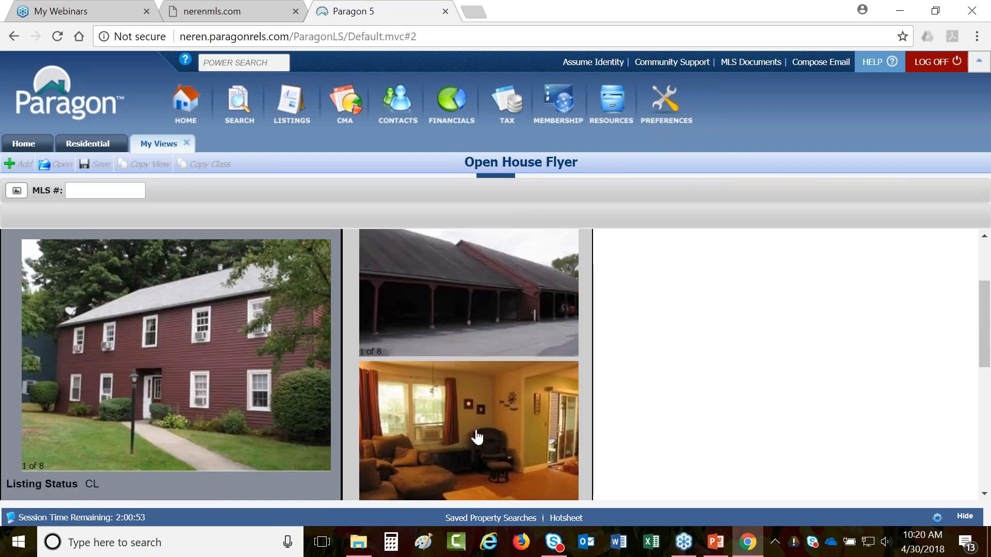
{"action": "scroll", "coordinate": [487, 438], "scroll_direction": "up", "scroll_amount": 3}
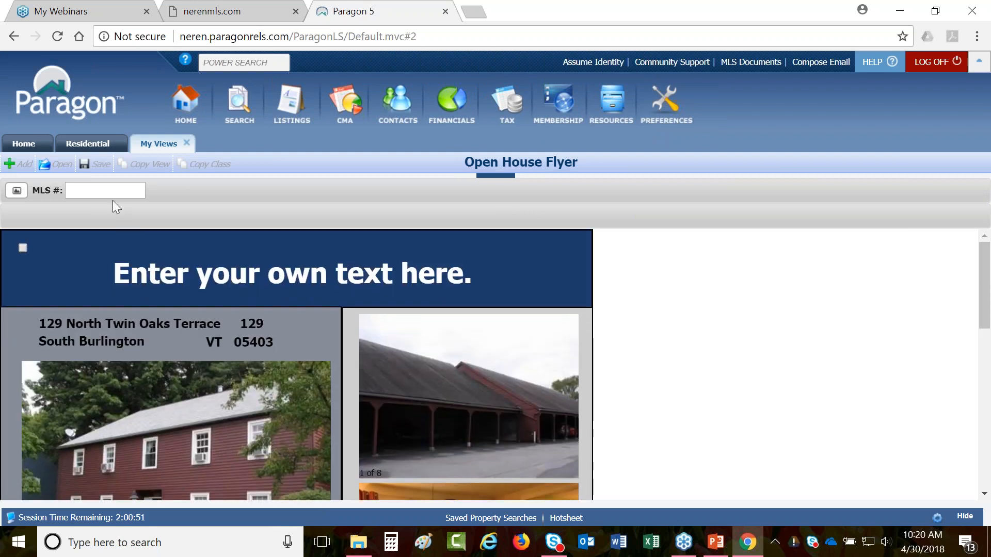
{"action": "left_click", "coordinate": [110, 190]}
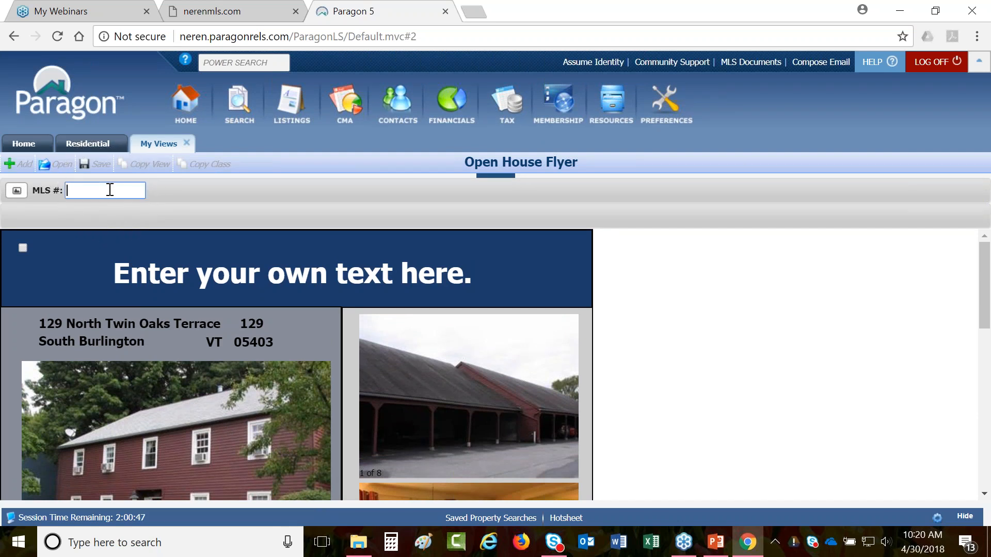
{"action": "type", "text": "4514900"}
{"action": "key", "text": "Return"}
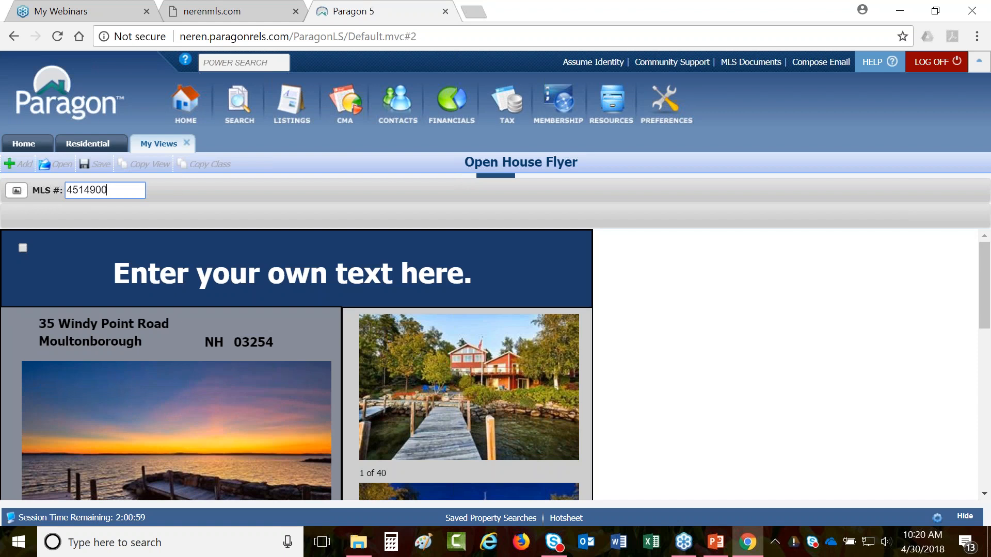
{"action": "scroll", "coordinate": [115, 313], "scroll_direction": "down", "scroll_amount": 5}
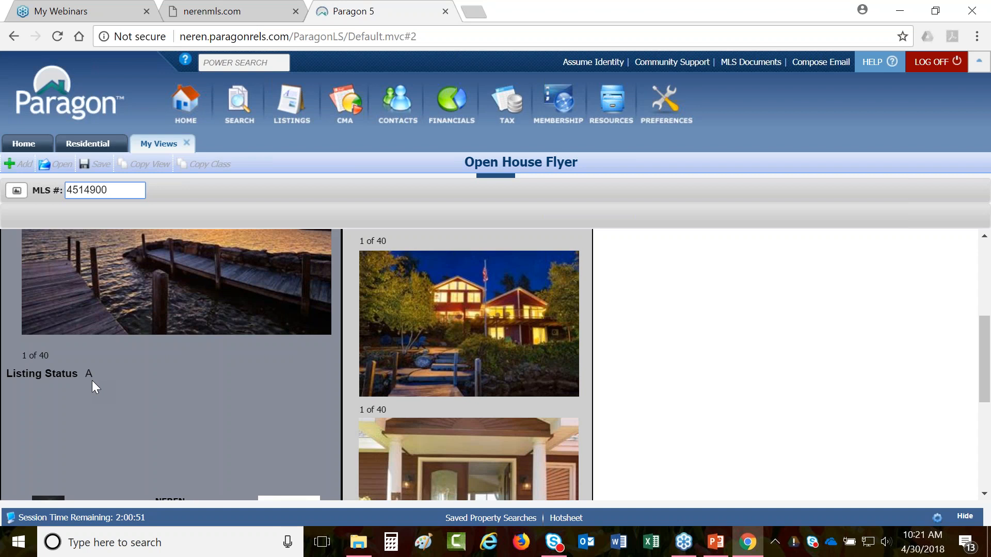
{"action": "left_click", "coordinate": [17, 199]}
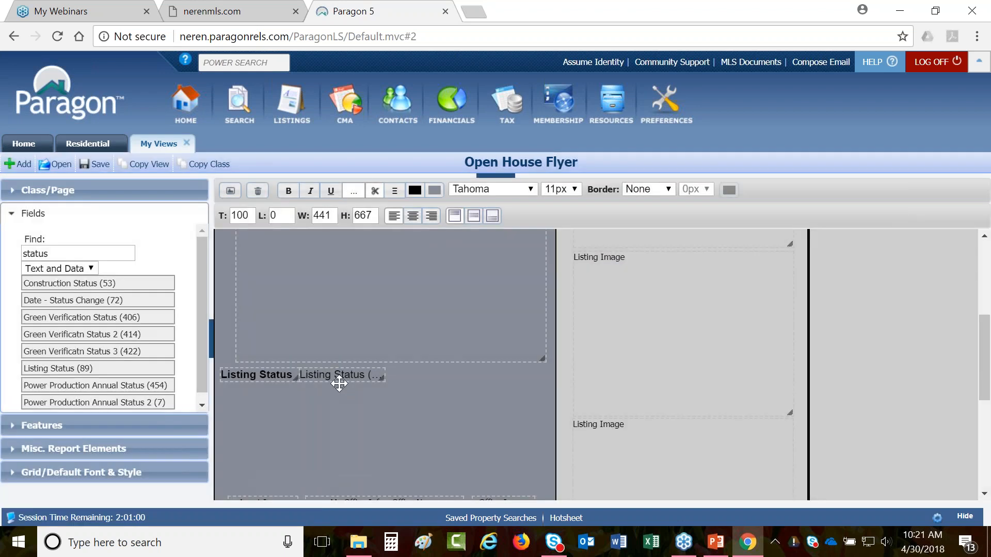
- Set the Listing Status value to display as Description so it reads Active, then preview and save
{"action": "left_click", "coordinate": [339, 376]}
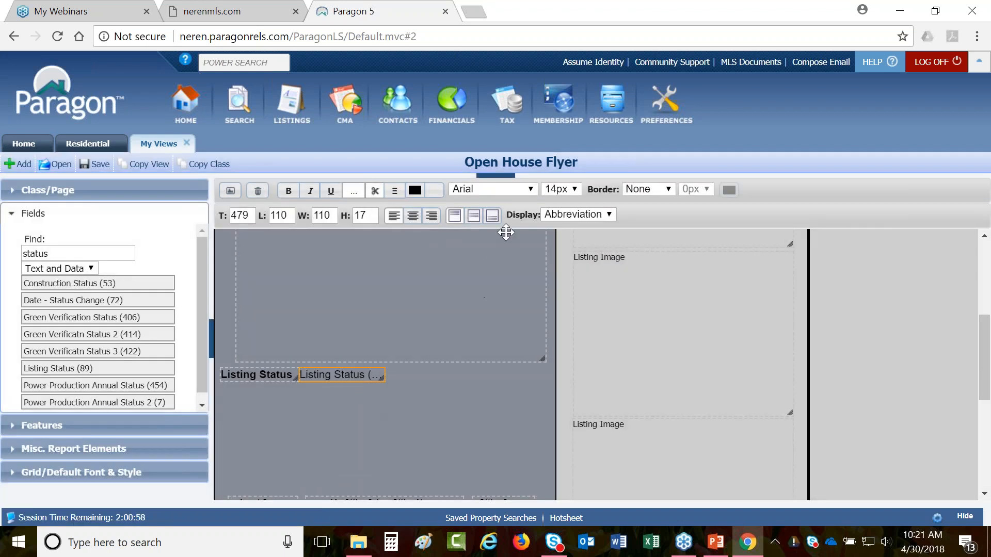
{"action": "left_click", "coordinate": [602, 219]}
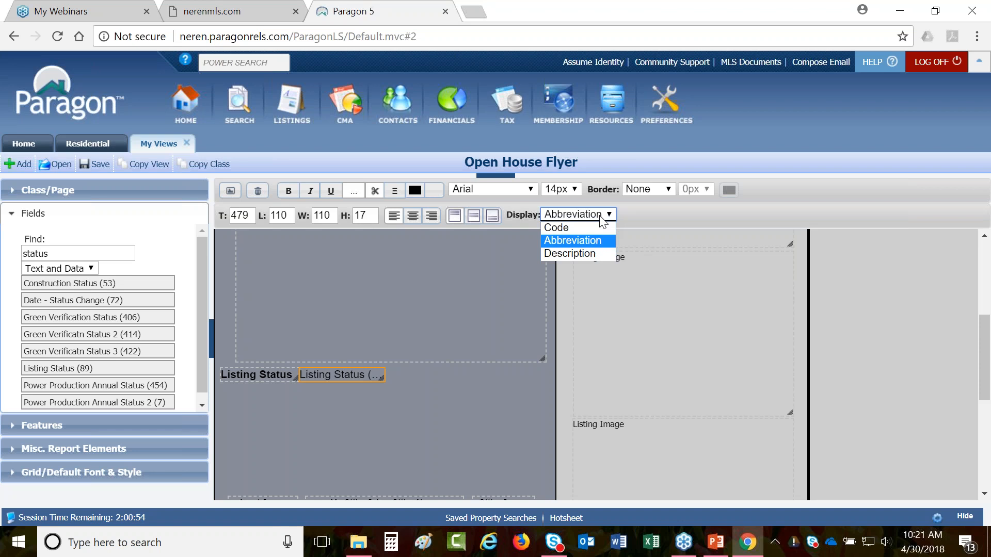
{"action": "left_click", "coordinate": [583, 253]}
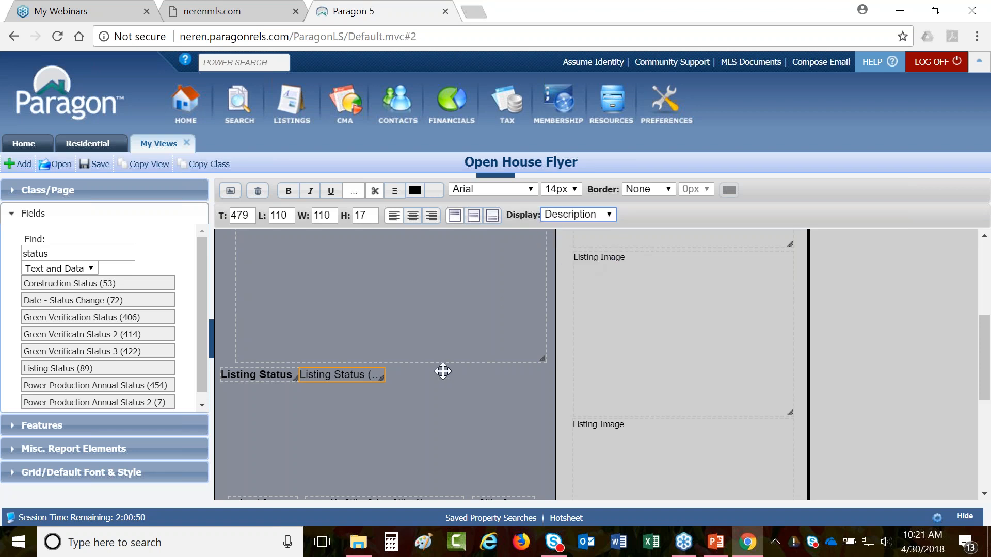
{"action": "left_click", "coordinate": [231, 191]}
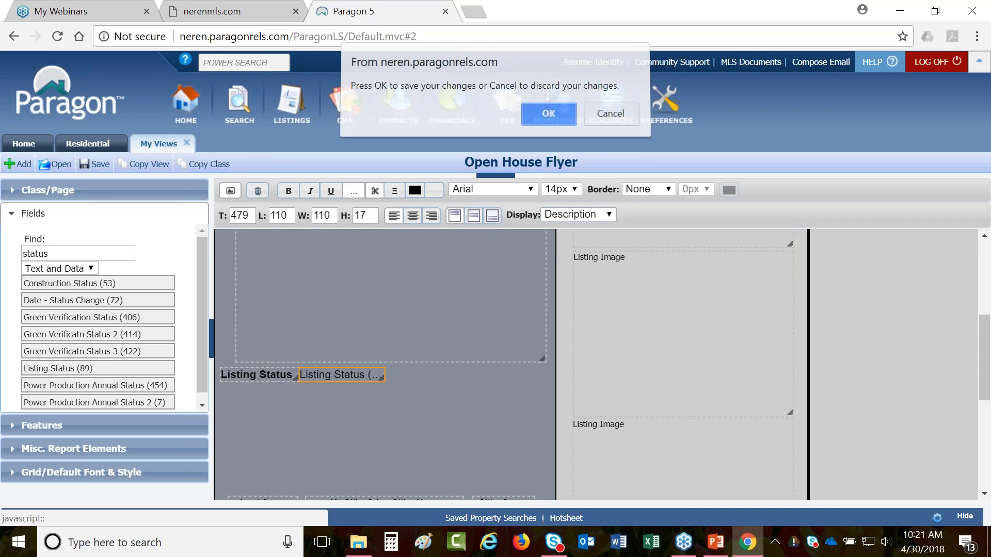
{"action": "left_click", "coordinate": [531, 122]}
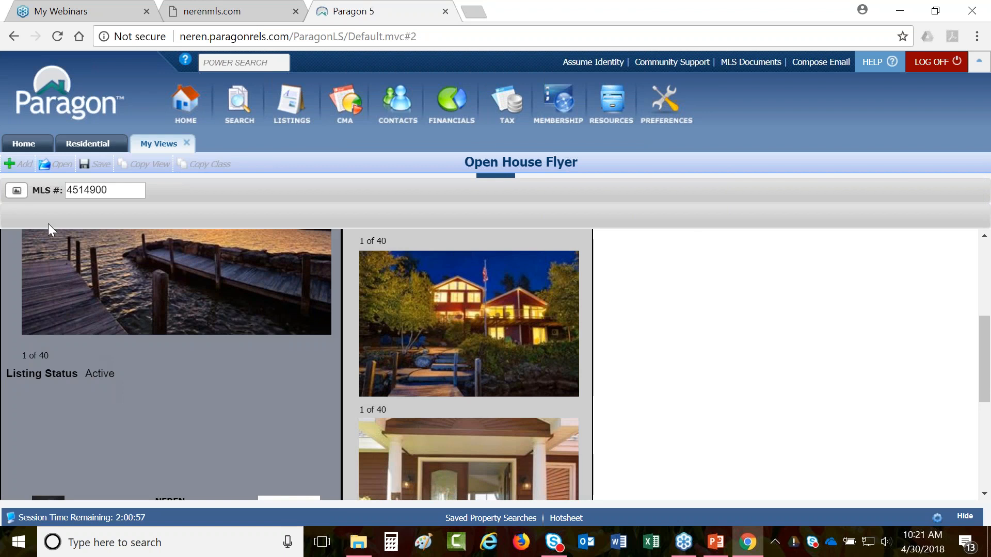
- Nudge the Listing Status value a few pixels lower, then preview and save the layout
{"action": "left_click", "coordinate": [16, 191]}
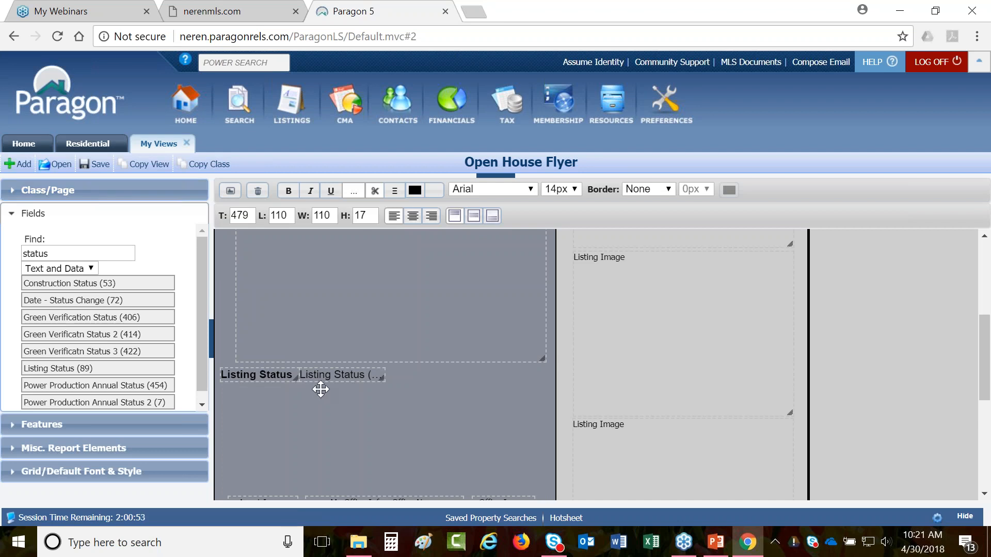
{"action": "left_click_drag", "start_coordinate": [325, 375], "coordinate": [329, 379]}
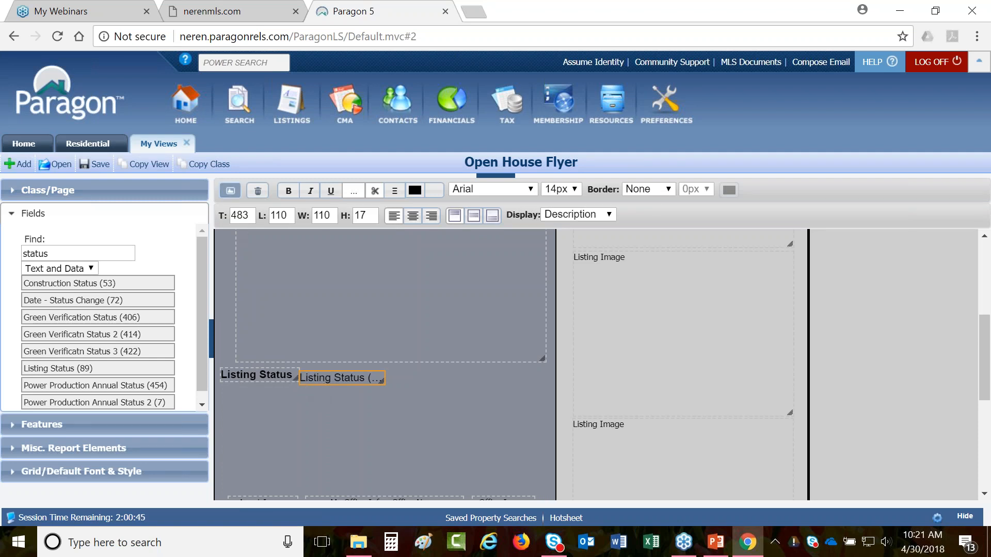
{"action": "left_click", "coordinate": [231, 191]}
{"action": "left_click", "coordinate": [549, 124]}
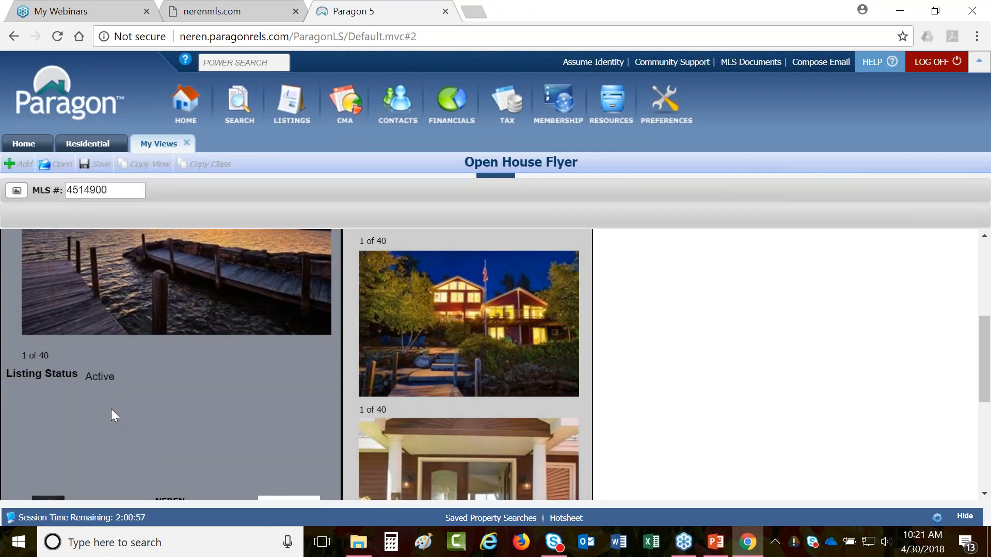
- Return to layout editing, then select and deselect the Listing Status value
{"action": "left_click", "coordinate": [21, 192]}
{"action": "left_click", "coordinate": [348, 375]}
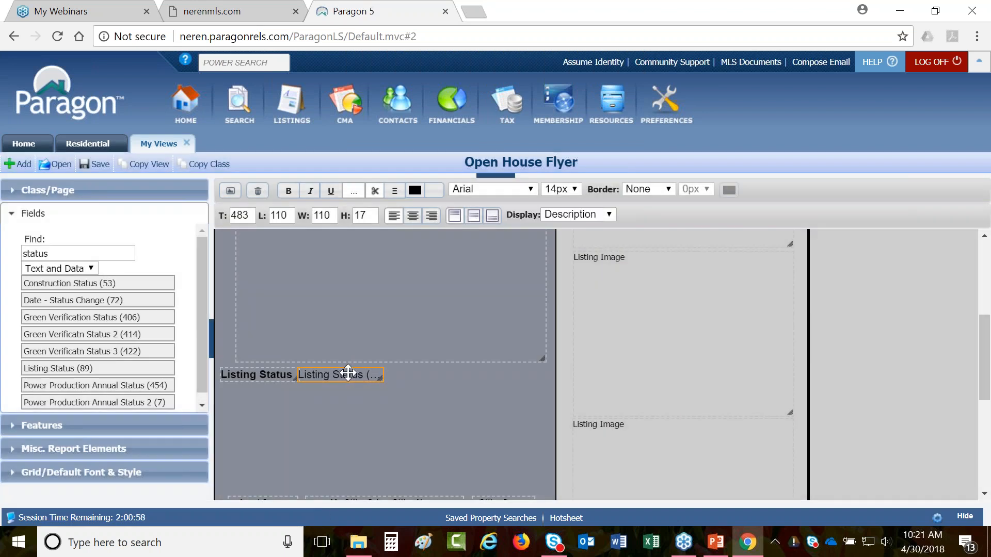
{"action": "left_click", "coordinate": [326, 404]}
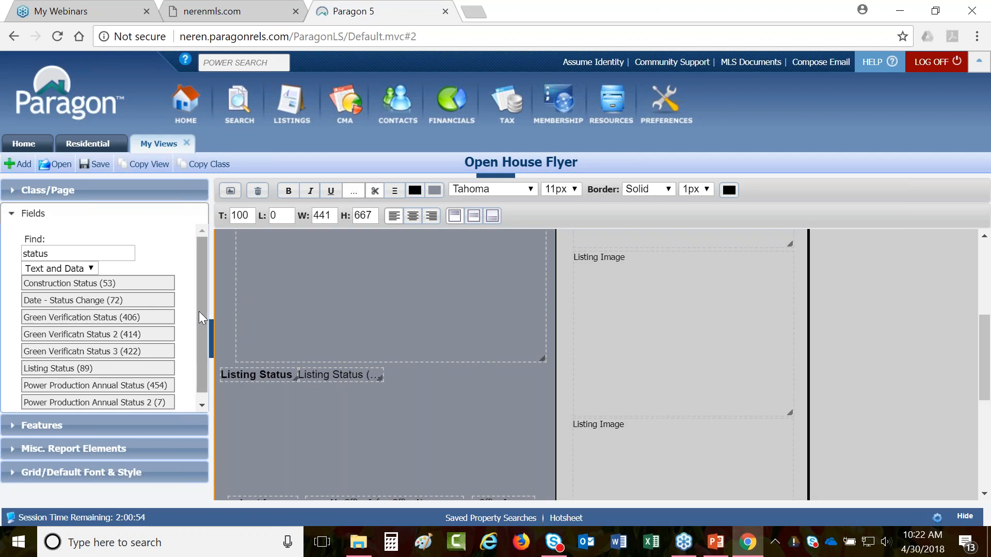
{"action": "scroll", "coordinate": [200, 312], "scroll_direction": "down", "scroll_amount": 1}
- Delete 'status' from the Fields Find box so all fields list, then select the Listing Status label
{"action": "double_click", "coordinate": [36, 246]}
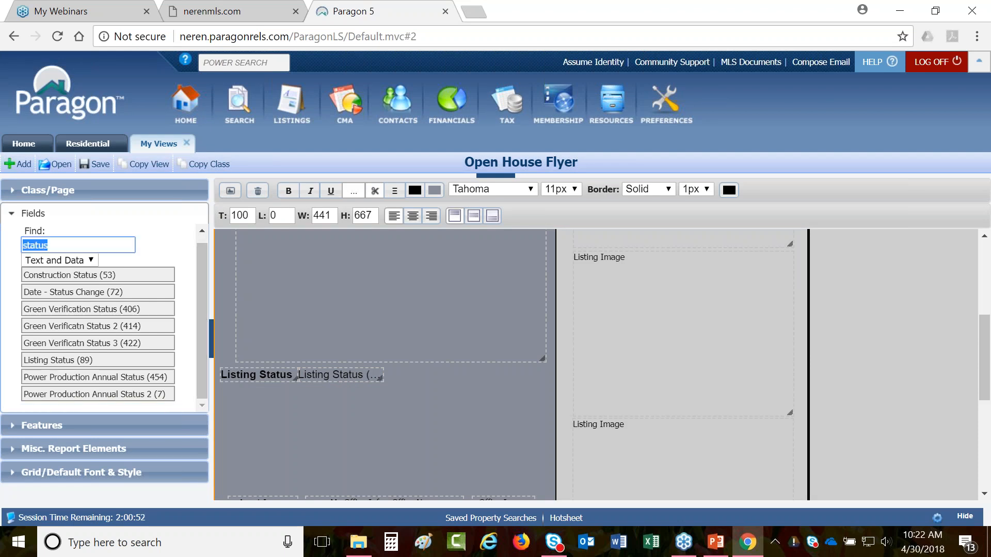
{"action": "key", "text": "BackSpace"}
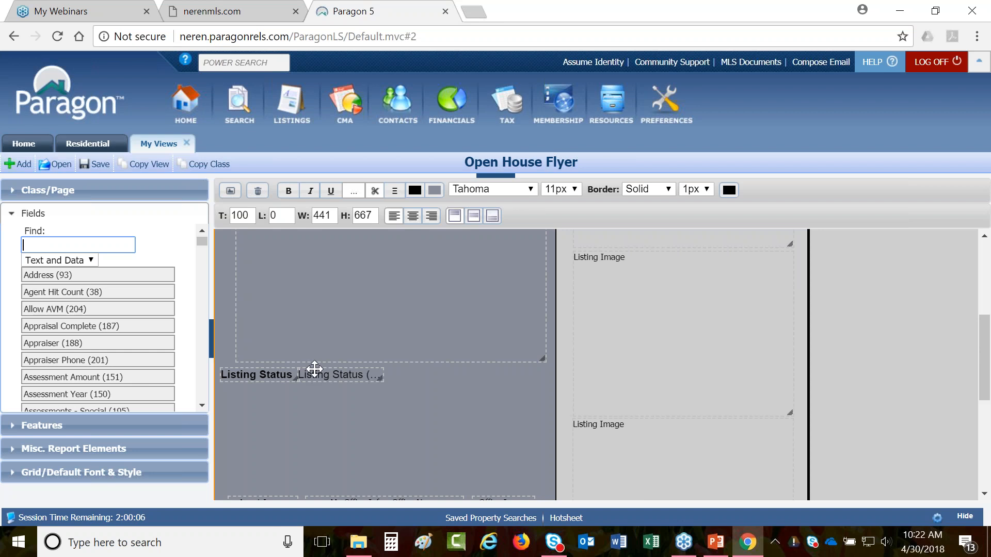
{"action": "left_click", "coordinate": [242, 375]}
- Drag Auctioneer - Responsible and Auctioneer License Number fields onto the flyer below Listing Status
{"action": "left_click", "coordinate": [320, 376]}
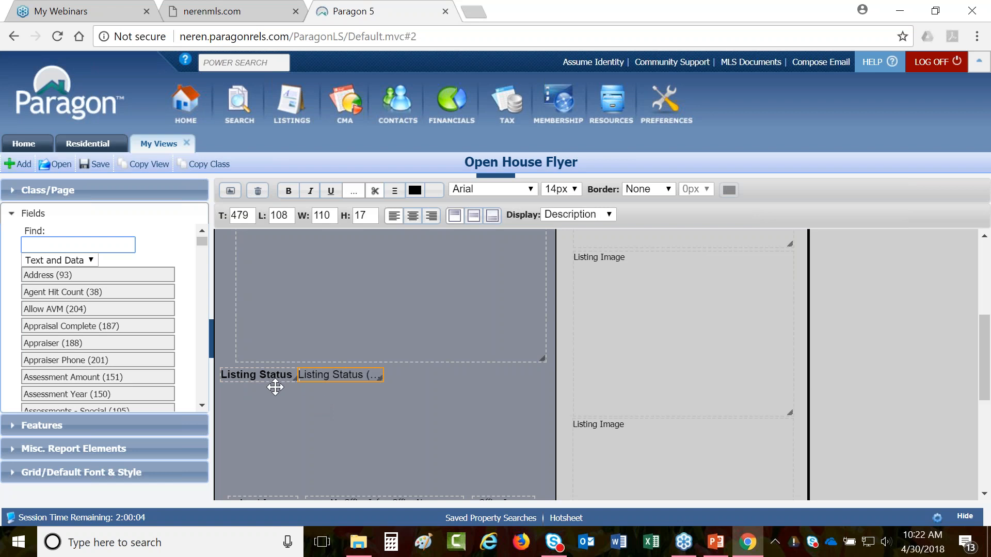
{"action": "scroll", "coordinate": [93, 327], "scroll_direction": "down", "scroll_amount": 3}
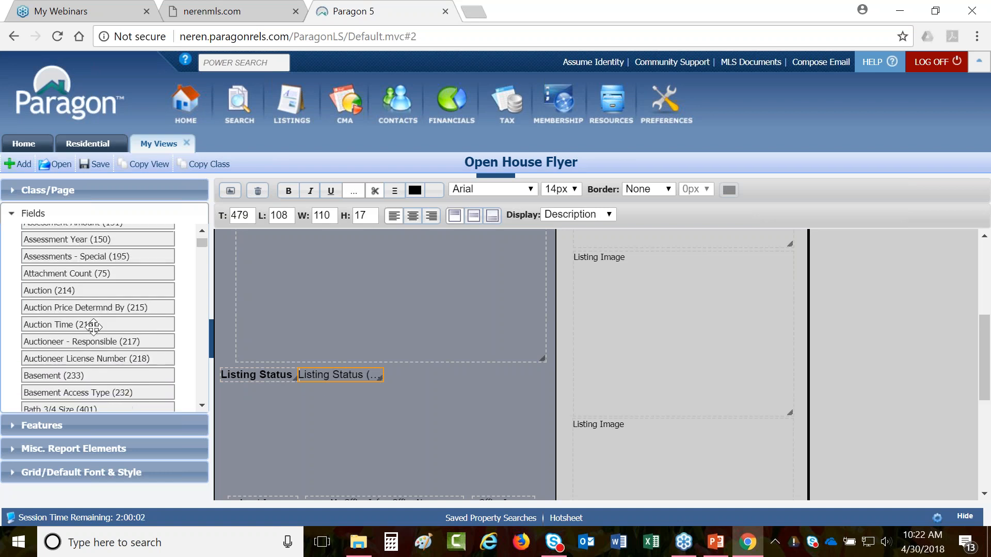
{"action": "left_click_drag", "start_coordinate": [71, 341], "coordinate": [287, 402]}
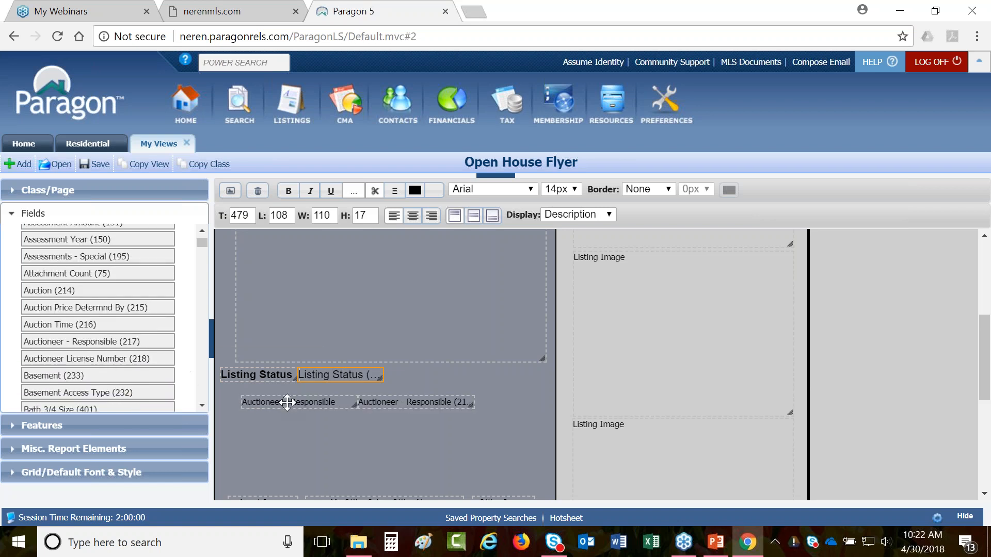
{"action": "left_click_drag", "start_coordinate": [78, 359], "coordinate": [298, 416]}
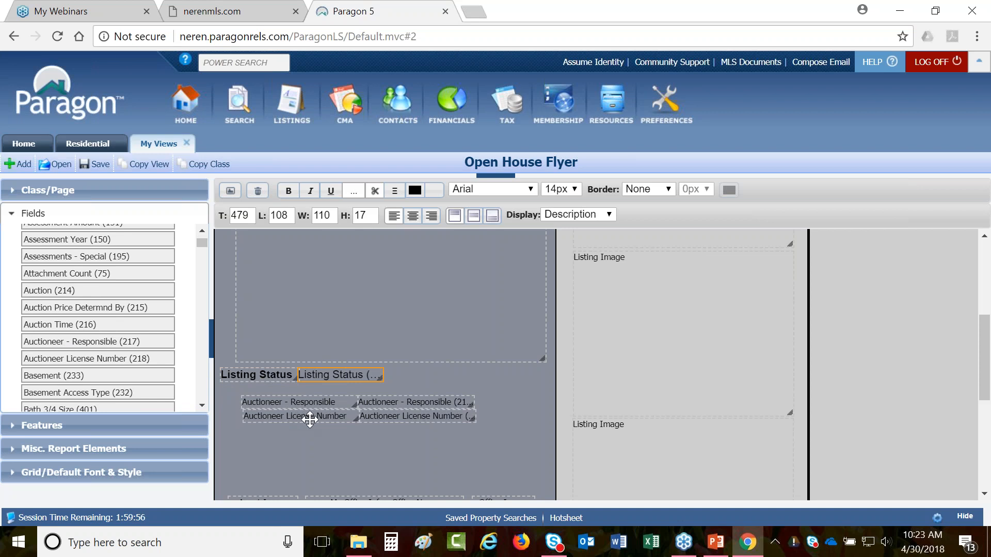
- Multi-select the Listing Status and Auctioneer labels and values and set their font to Lucida Console
{"action": "left_click", "coordinate": [306, 418], "text": "ctrl"}
{"action": "left_click", "coordinate": [313, 405], "text": "ctrl"}
{"action": "left_click", "coordinate": [394, 401], "text": "ctrl"}
{"action": "left_click", "coordinate": [393, 416], "text": "ctrl"}
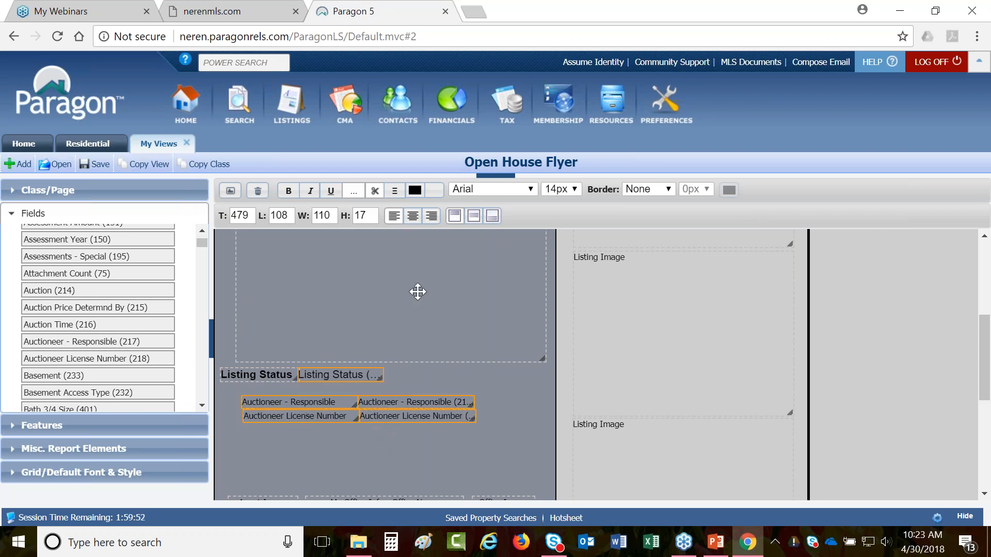
{"action": "left_click", "coordinate": [506, 187]}
{"action": "left_click", "coordinate": [487, 227]}
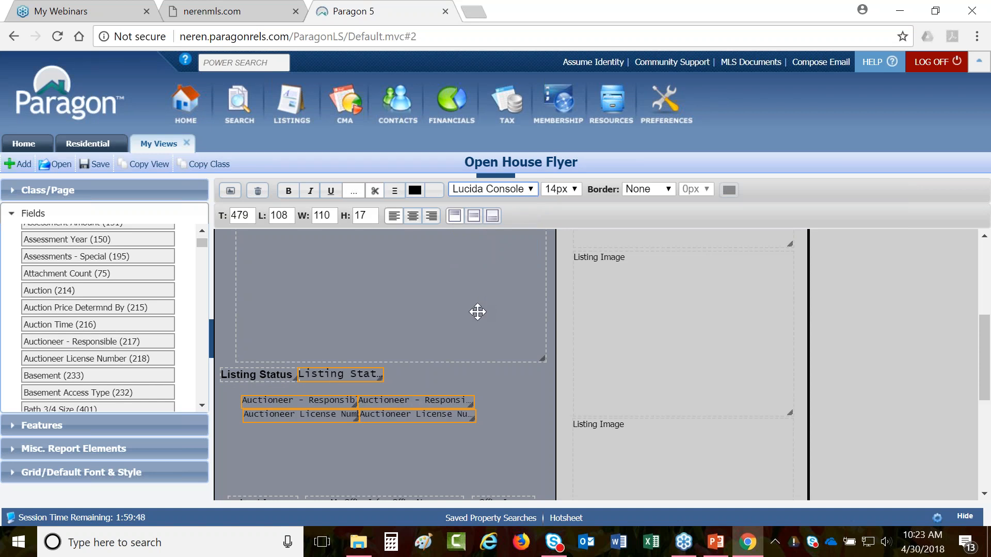
- Move the Auctioneer - Responsible label and value up under Listing Status, and expand Misc. Report Elements
{"action": "left_click", "coordinate": [390, 383]}
{"action": "left_click_drag", "start_coordinate": [332, 405], "coordinate": [310, 390]}
{"action": "left_click_drag", "start_coordinate": [390, 402], "coordinate": [378, 395]}
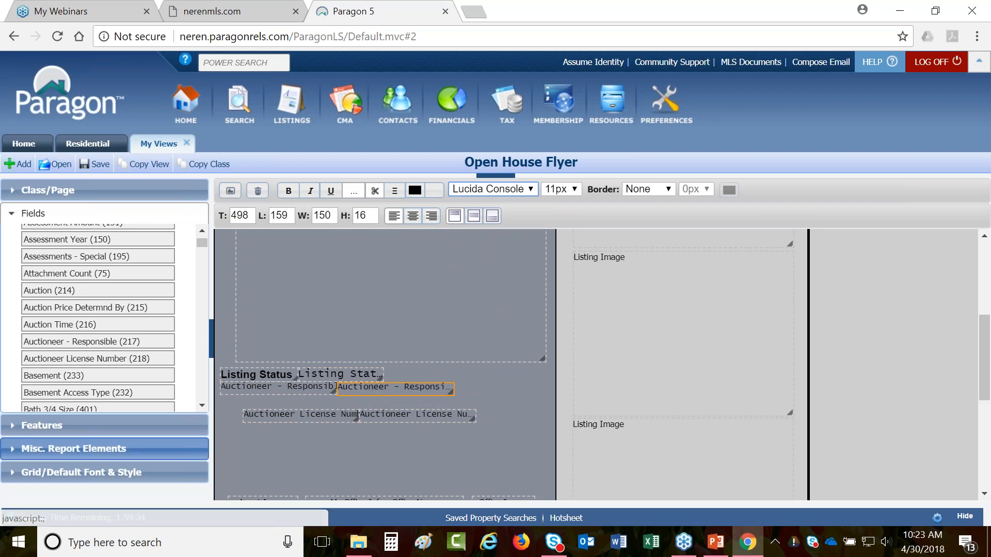
{"action": "left_click", "coordinate": [63, 450]}
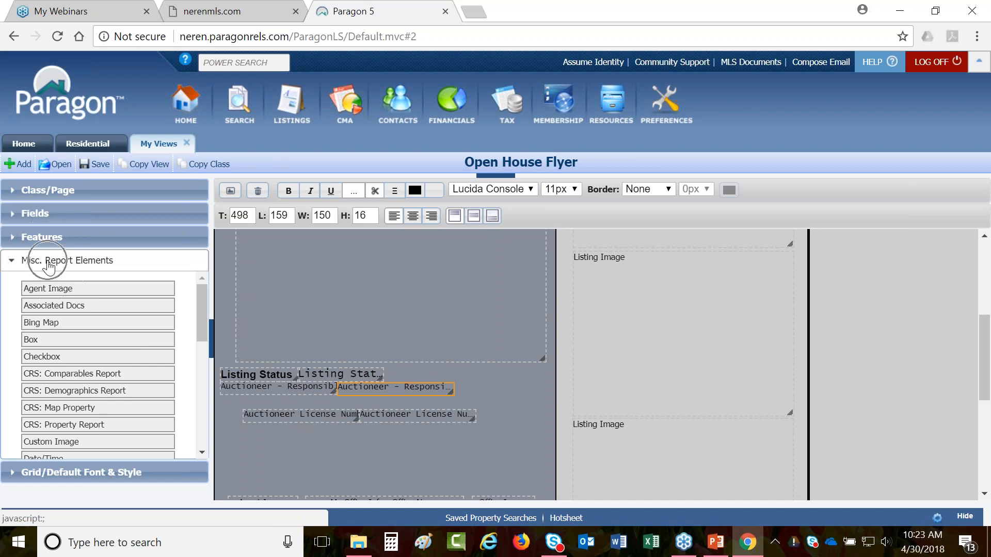
- Add a Field Prefs Section, delete the Listing Status and Auctioneer fields, and shift the section left
{"action": "scroll", "coordinate": [65, 389], "scroll_direction": "down", "scroll_amount": 3}
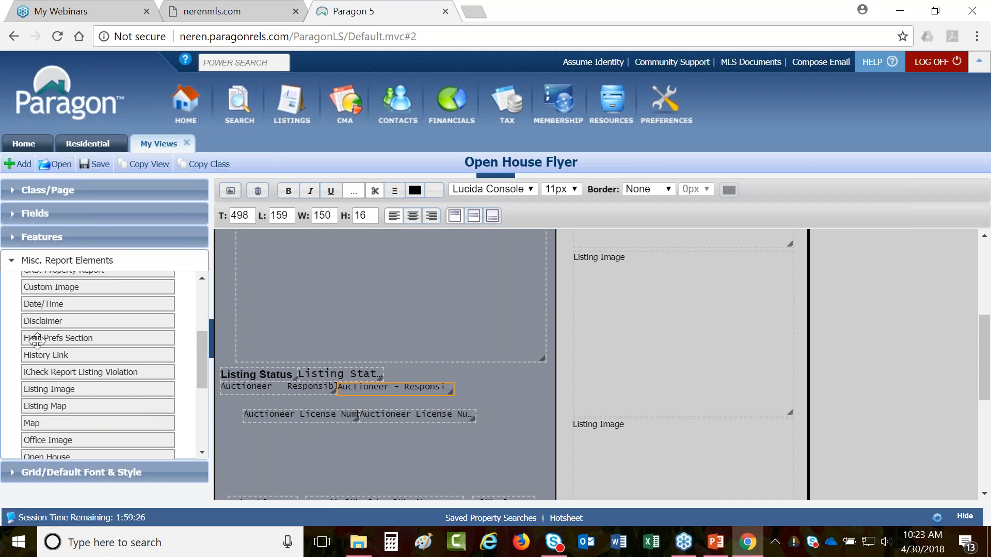
{"action": "left_click_drag", "start_coordinate": [45, 337], "coordinate": [453, 379]}
{"action": "left_click", "coordinate": [382, 418]}
{"action": "left_click", "coordinate": [347, 390], "text": "ctrl"}
{"action": "left_click", "coordinate": [310, 384], "text": "ctrl"}
{"action": "left_click", "coordinate": [348, 375], "text": "ctrl"}
{"action": "left_click", "coordinate": [277, 373], "text": "ctrl"}
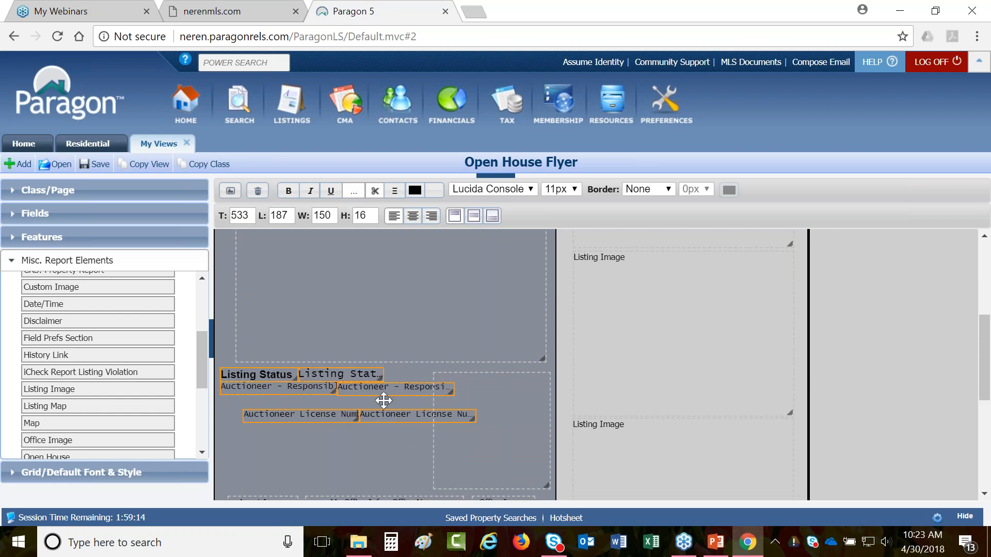
{"action": "left_click", "coordinate": [258, 192]}
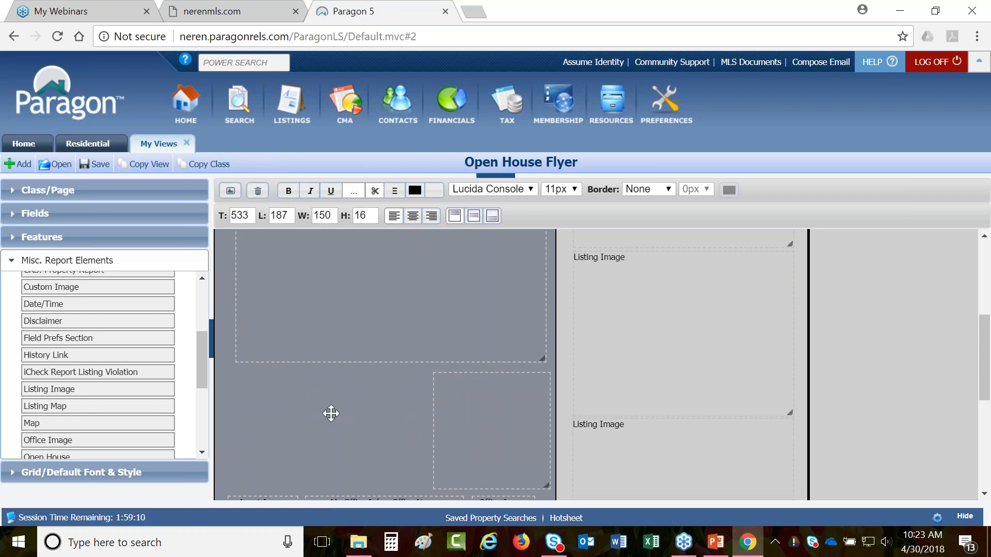
{"action": "left_click_drag", "start_coordinate": [471, 415], "coordinate": [281, 408]}
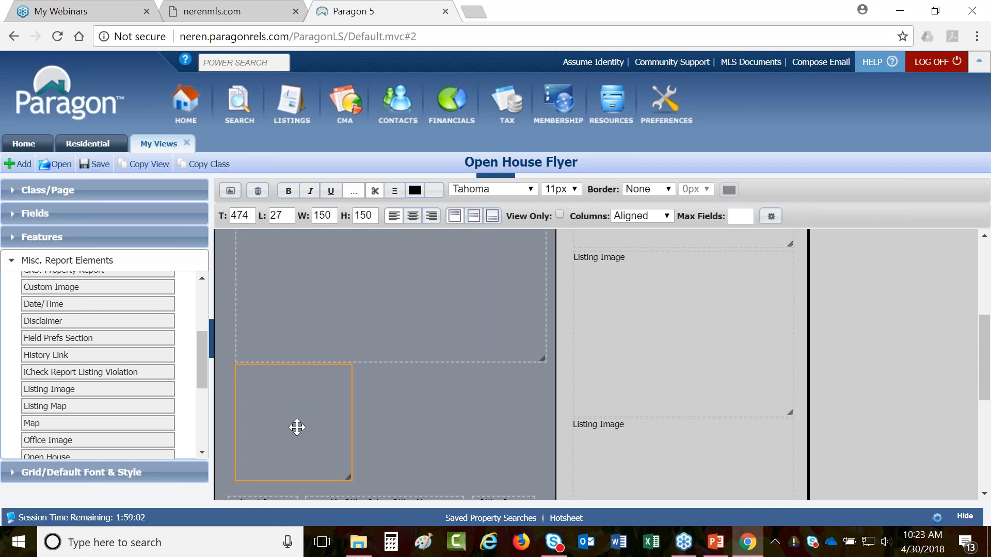
- Open Field Preferences for the new section placed at top 474, left 27
{"action": "double_click", "coordinate": [296, 426]}
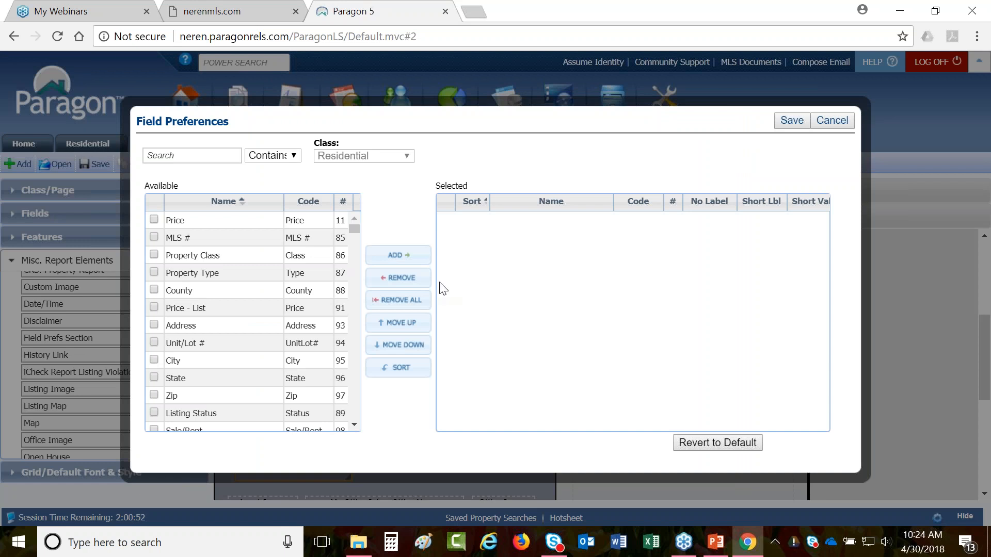
- Add MLS # and Property Class to the section's Selected fields in Field Preferences
{"action": "left_click_drag", "start_coordinate": [183, 188], "coordinate": [133, 185]}
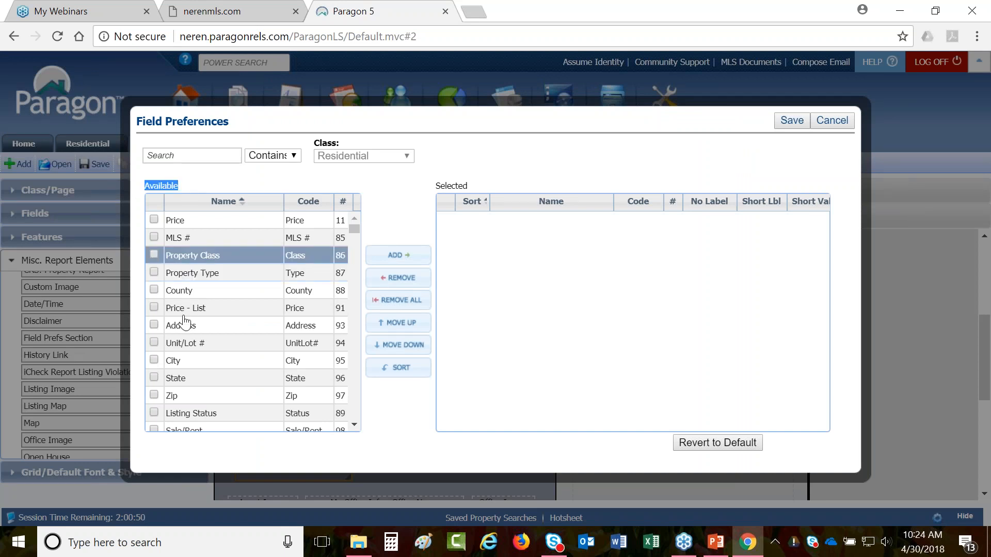
{"action": "left_click_drag", "start_coordinate": [474, 184], "coordinate": [440, 186]}
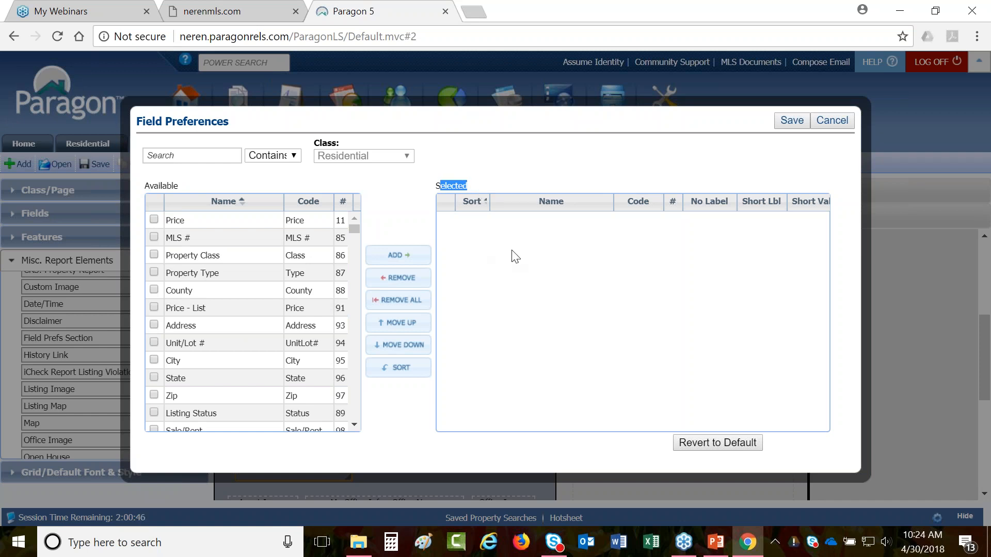
{"action": "left_click", "coordinate": [521, 280]}
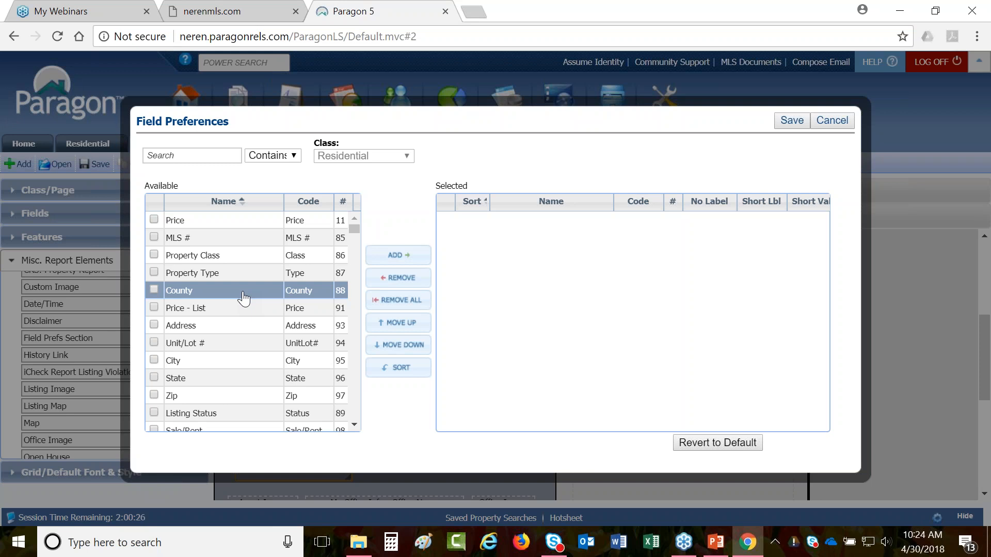
{"action": "double_click", "coordinate": [226, 238]}
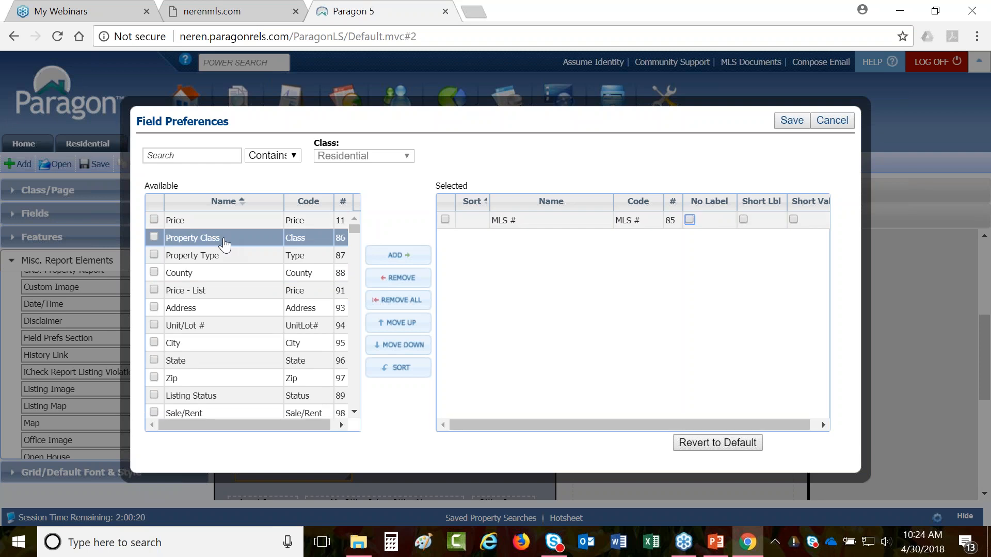
{"action": "double_click", "coordinate": [225, 239]}
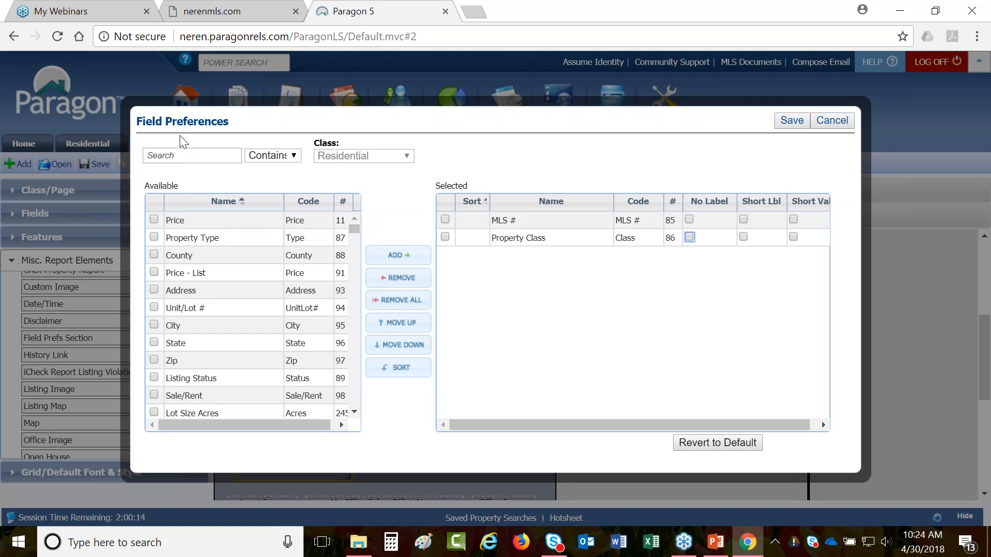
{"action": "left_click", "coordinate": [180, 160]}
- Search for and add Year Built, Style and Color to the selected fields
{"action": "type", "text": "year b"}
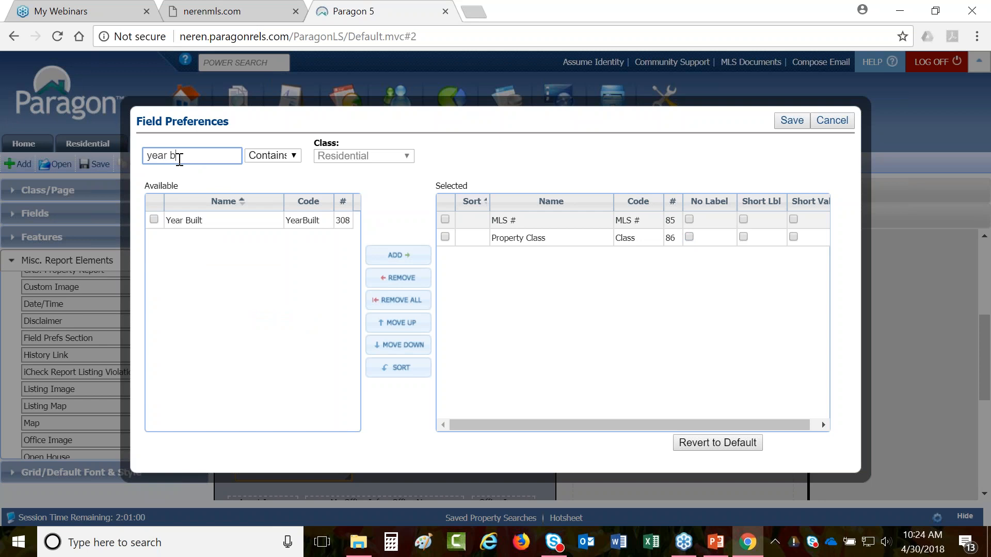
{"action": "double_click", "coordinate": [206, 221]}
{"action": "key", "text": "ctrl+a"}
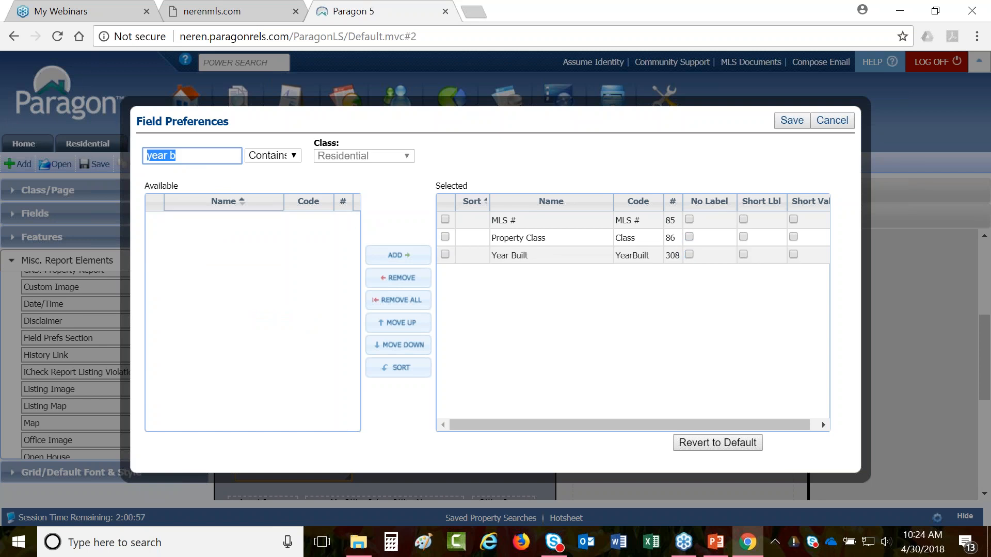
{"action": "type", "text": "style"}
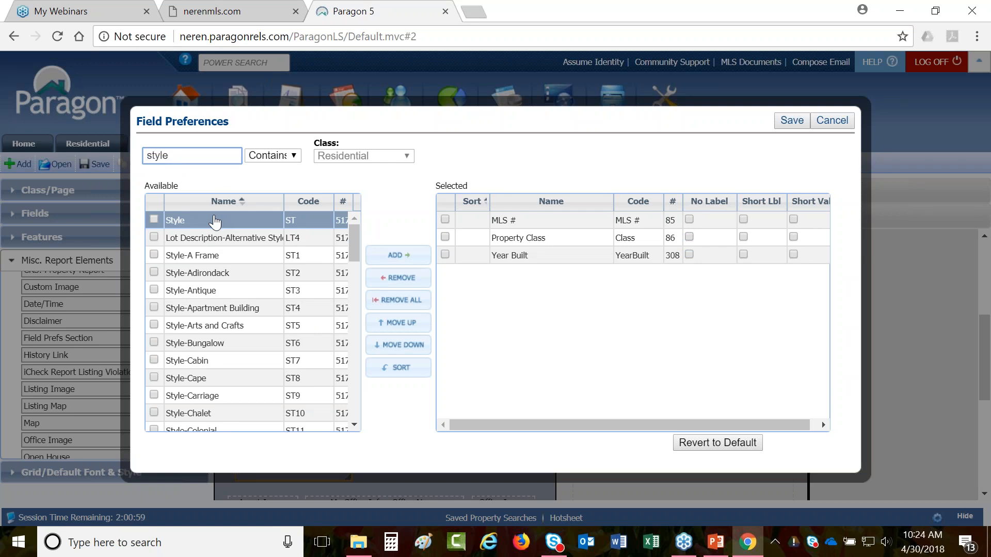
{"action": "double_click", "coordinate": [215, 221]}
{"action": "left_click_drag", "start_coordinate": [193, 157], "coordinate": [135, 145]}
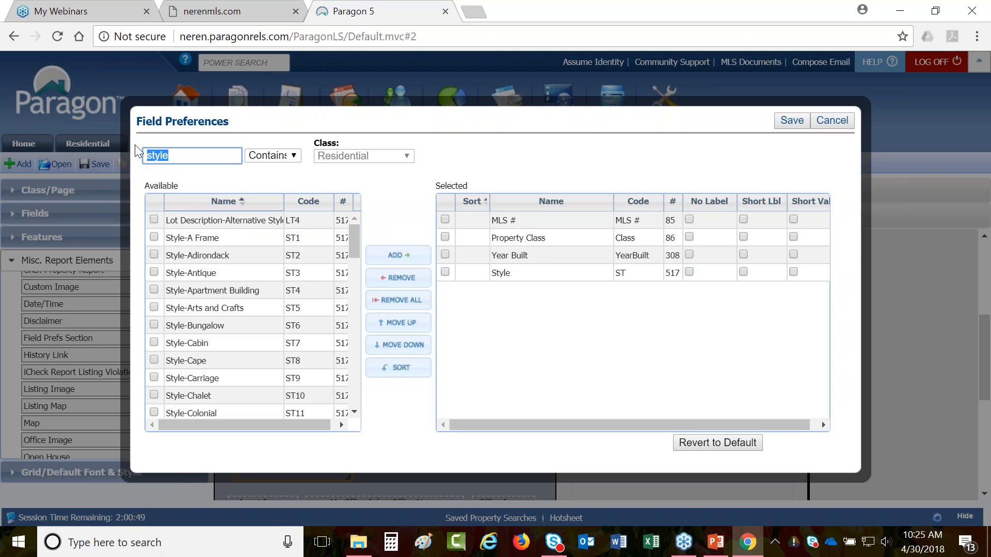
{"action": "type", "text": "color"}
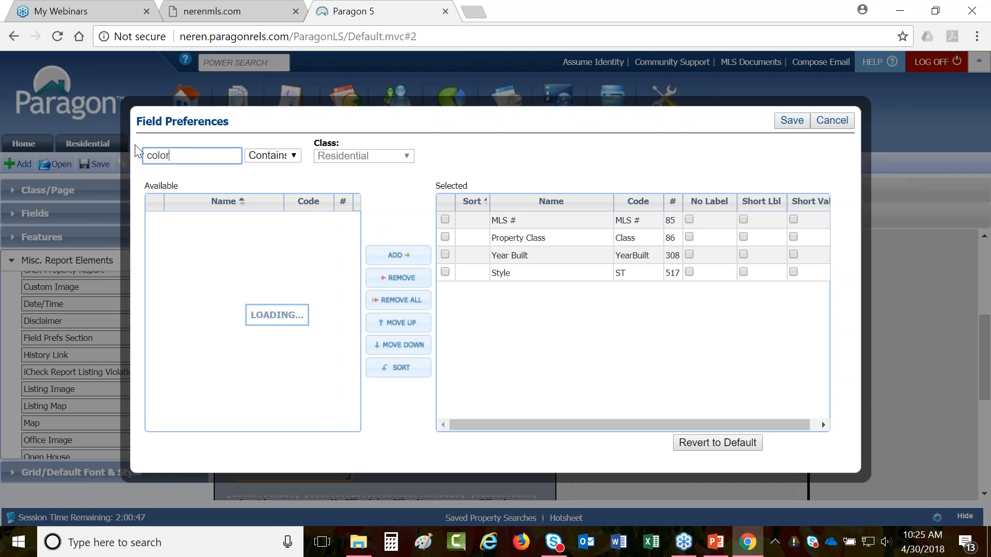
{"action": "double_click", "coordinate": [206, 221]}
{"action": "double_click", "coordinate": [160, 156]}
- Add Lot Size Acres, Taxes TBD, Tax - Gross Amount and Tax Year, then save the field preferences
{"action": "type", "text": "lot size"}
{"action": "double_click", "coordinate": [217, 220]}
{"action": "double_click", "coordinate": [162, 156]}
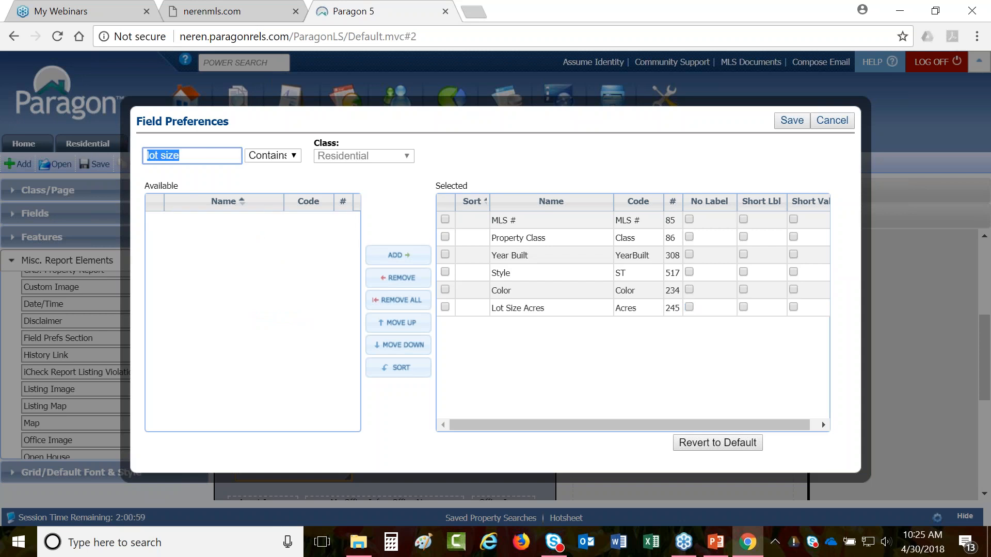
{"action": "type", "text": "xe"}
{"action": "key", "text": "BackSpace"}
{"action": "double_click", "coordinate": [221, 274]}
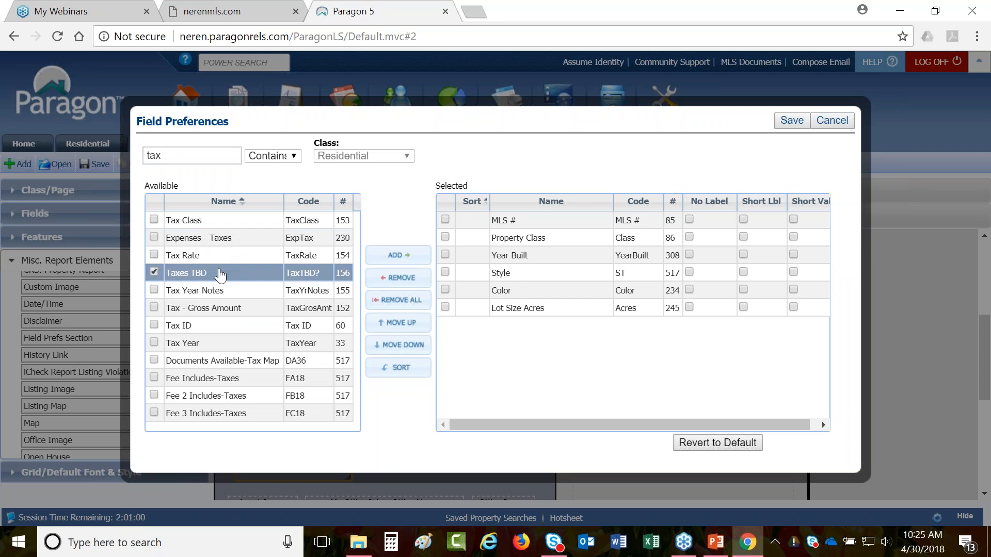
{"action": "double_click", "coordinate": [222, 288]}
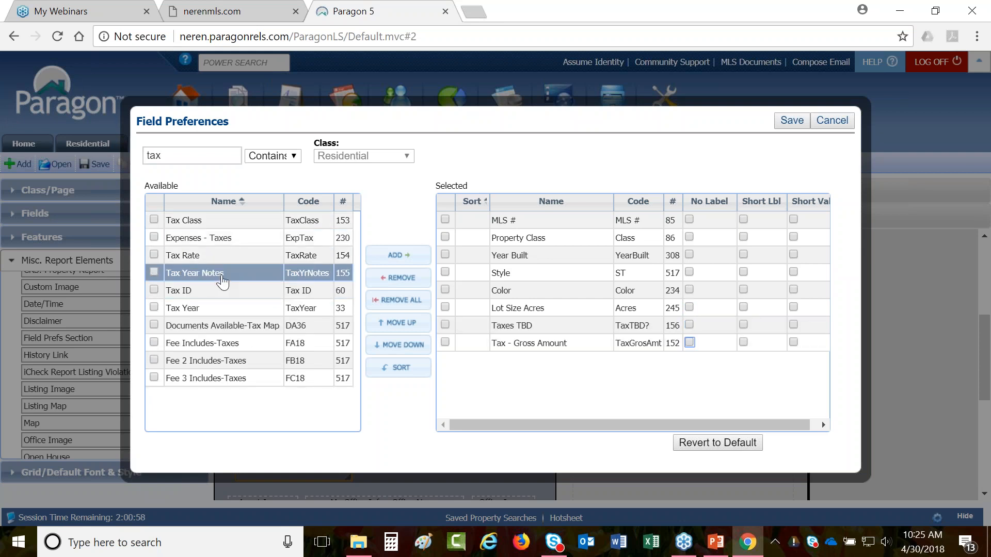
{"action": "double_click", "coordinate": [216, 308]}
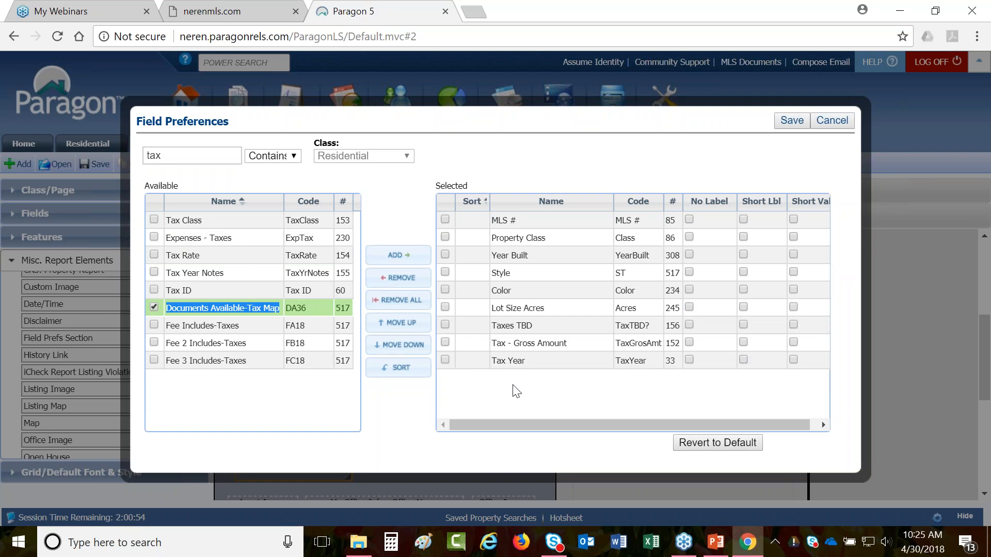
{"action": "left_click", "coordinate": [403, 409]}
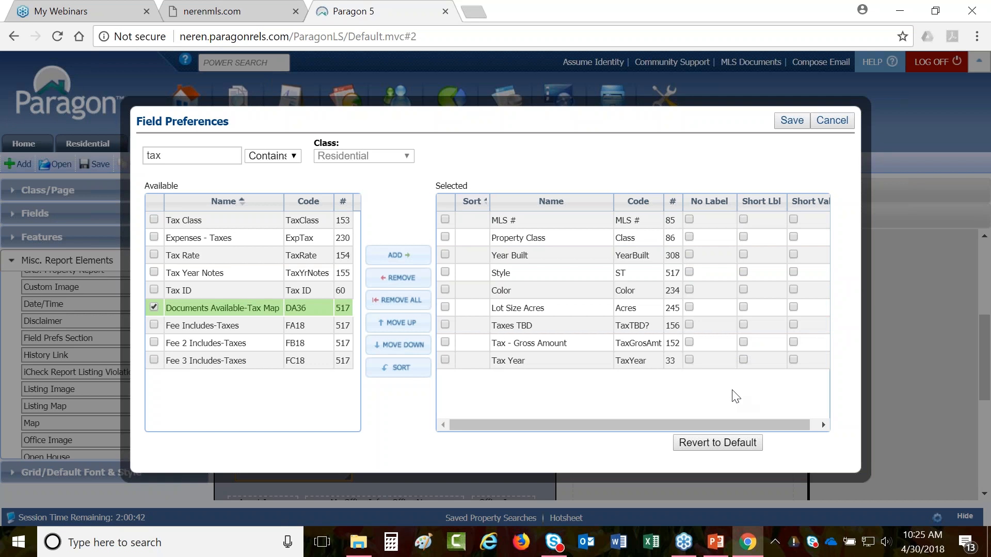
{"action": "left_click", "coordinate": [790, 122]}
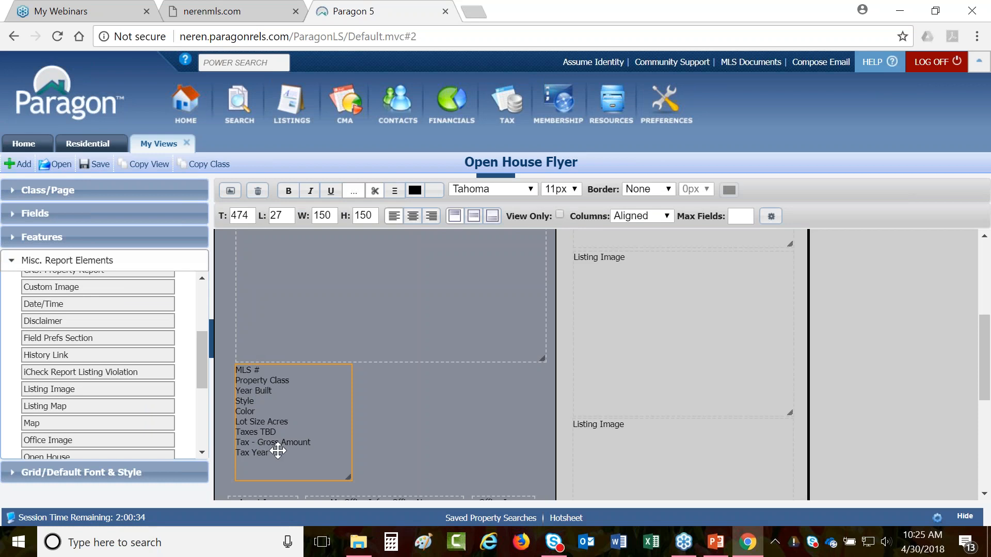
- Format the section's field list as bold Arial at 12px
{"action": "left_click", "coordinate": [528, 191]}
{"action": "left_click", "coordinate": [516, 201]}
{"action": "left_click", "coordinate": [570, 190]}
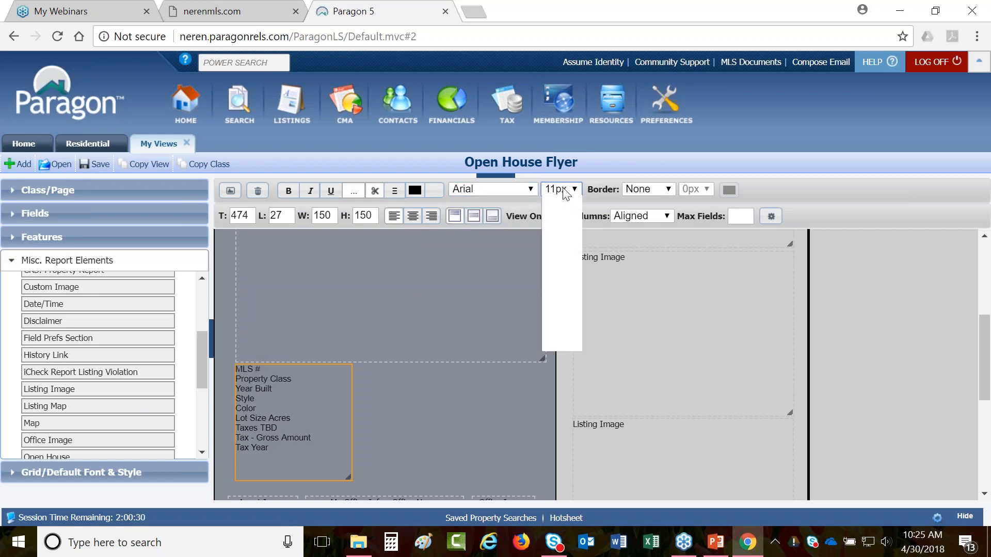
{"action": "left_click", "coordinate": [566, 254]}
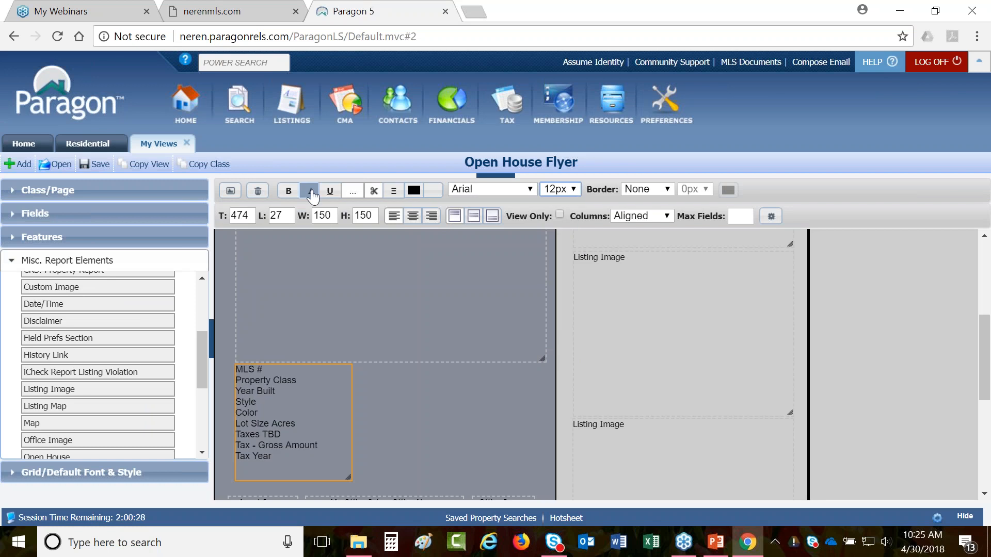
{"action": "left_click", "coordinate": [289, 193]}
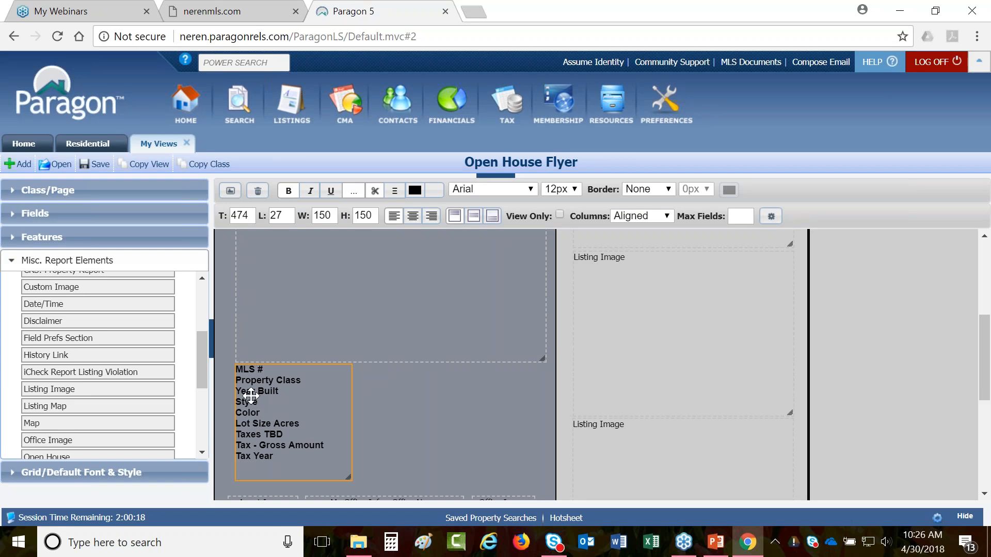
- Widen the field list box to 174 by 160 px and reduce its text to 11px
{"action": "scroll", "coordinate": [251, 396], "scroll_direction": "down", "scroll_amount": 3}
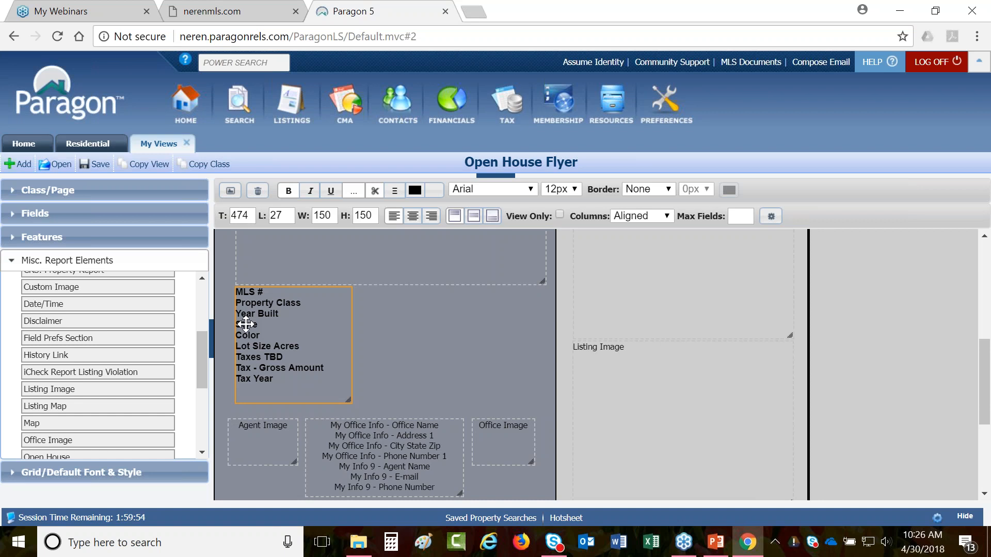
{"action": "mouse_move", "coordinate": [350, 402]}
{"action": "left_mouse_down"}
{"action": "mouse_move", "coordinate": [382, 398]}
{"action": "mouse_move", "coordinate": [366, 410]}
{"action": "left_mouse_up"}
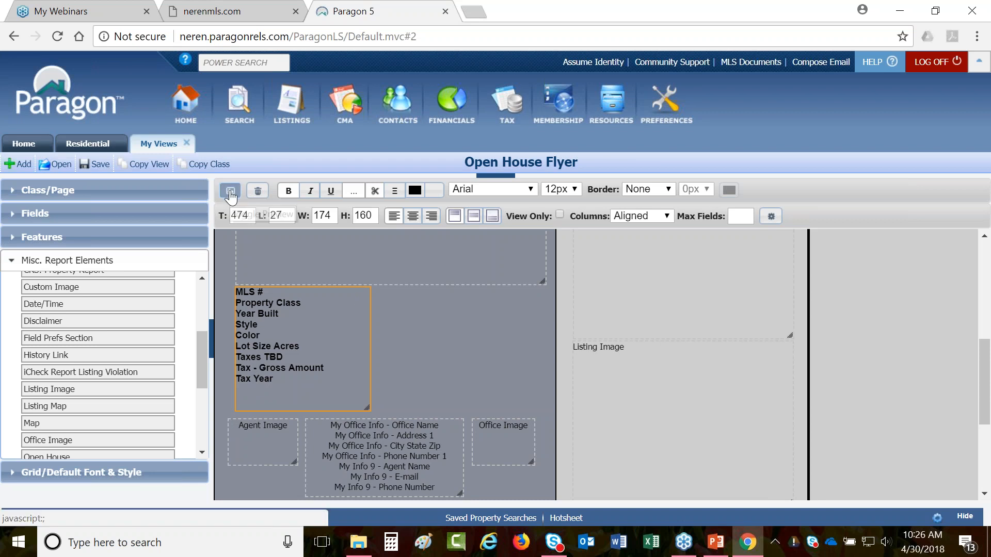
{"action": "left_click", "coordinate": [561, 189]}
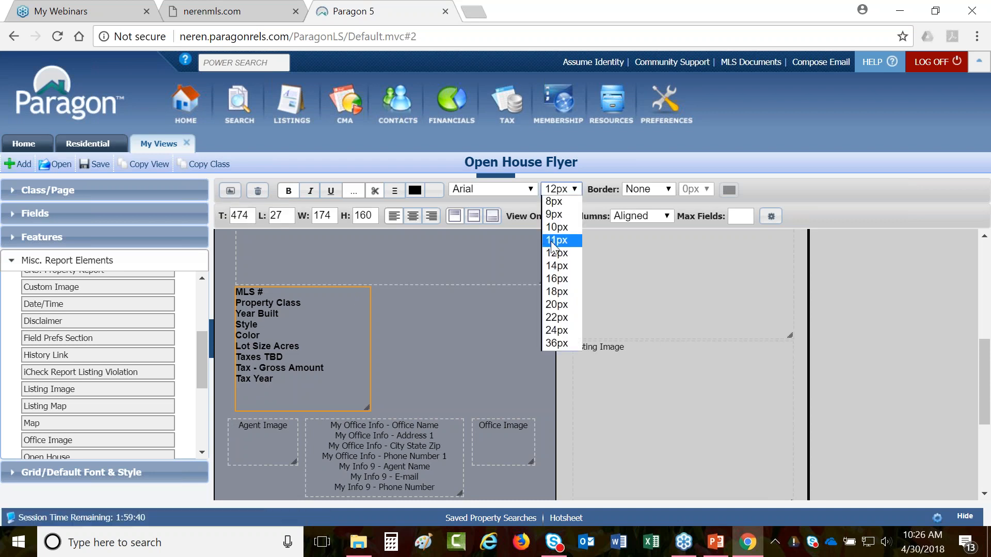
{"action": "left_click", "coordinate": [562, 235]}
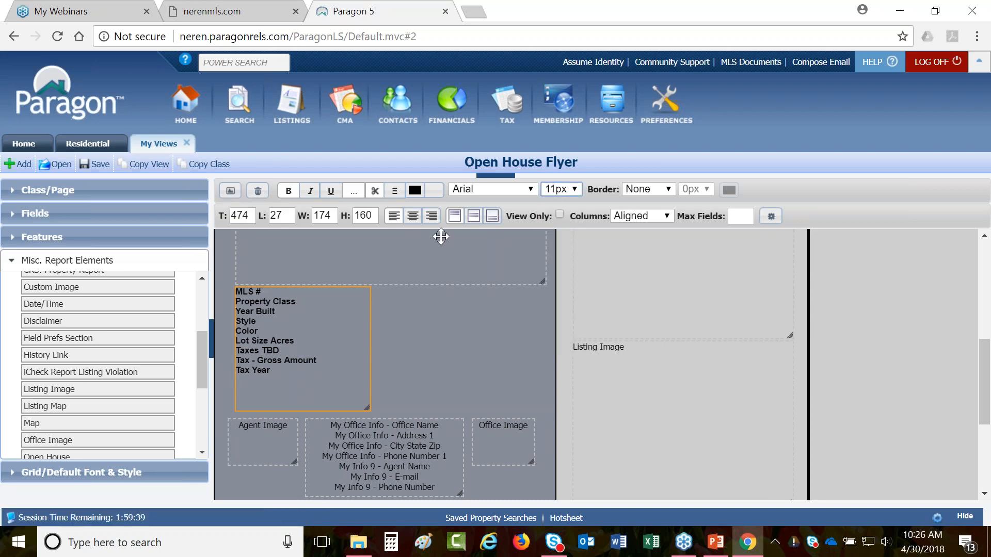
- Save the flyer layout and preview it with listing data: Residential, 1980, Contemporary, Redwood, $11,063.00 taxes
{"action": "left_click", "coordinate": [230, 195]}
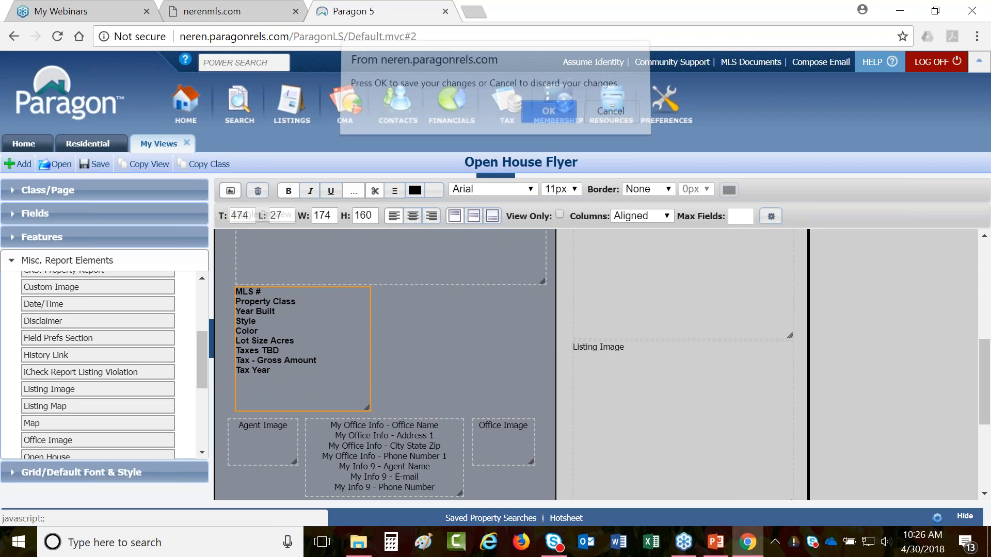
{"action": "left_click", "coordinate": [547, 119]}
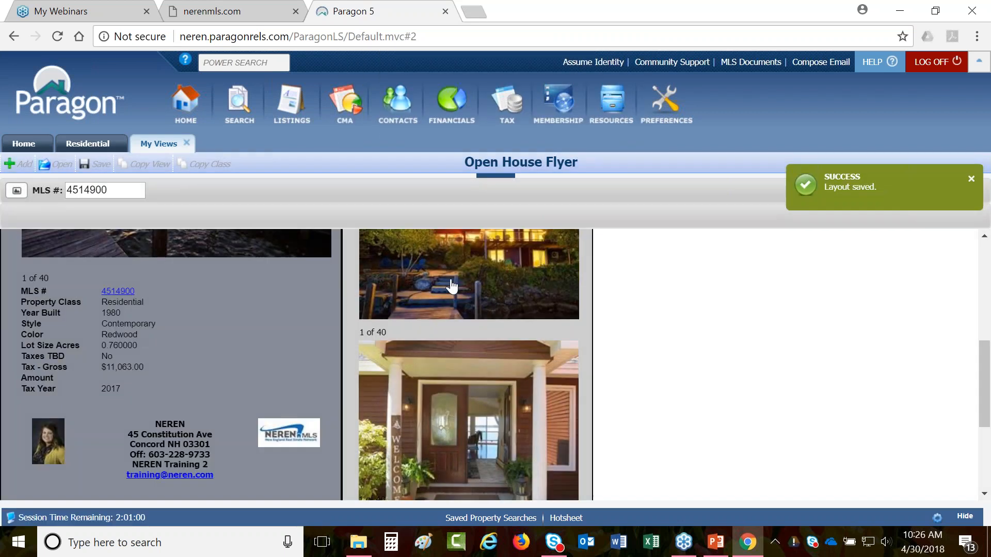
{"action": "scroll", "coordinate": [289, 325], "scroll_direction": "up", "scroll_amount": 5}
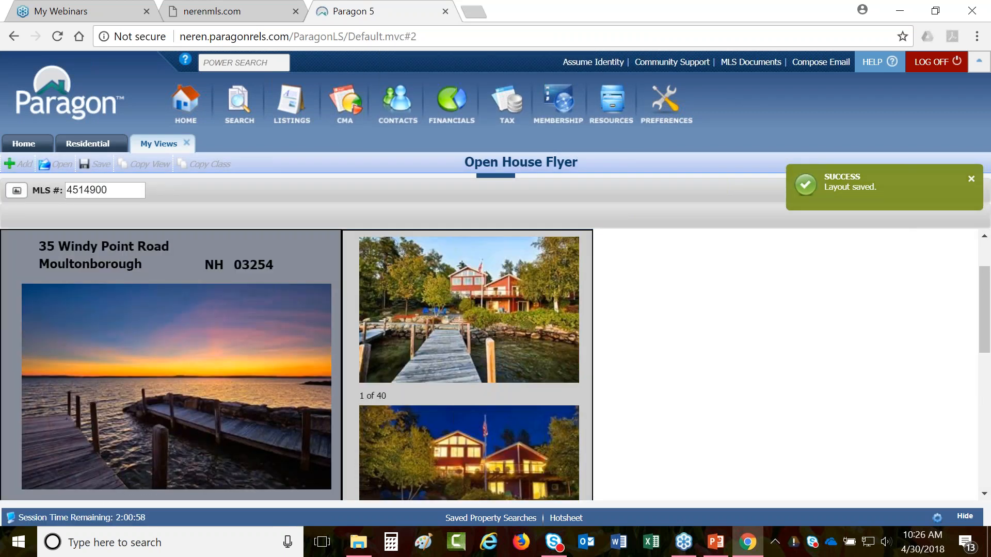
{"action": "left_click", "coordinate": [100, 191]}
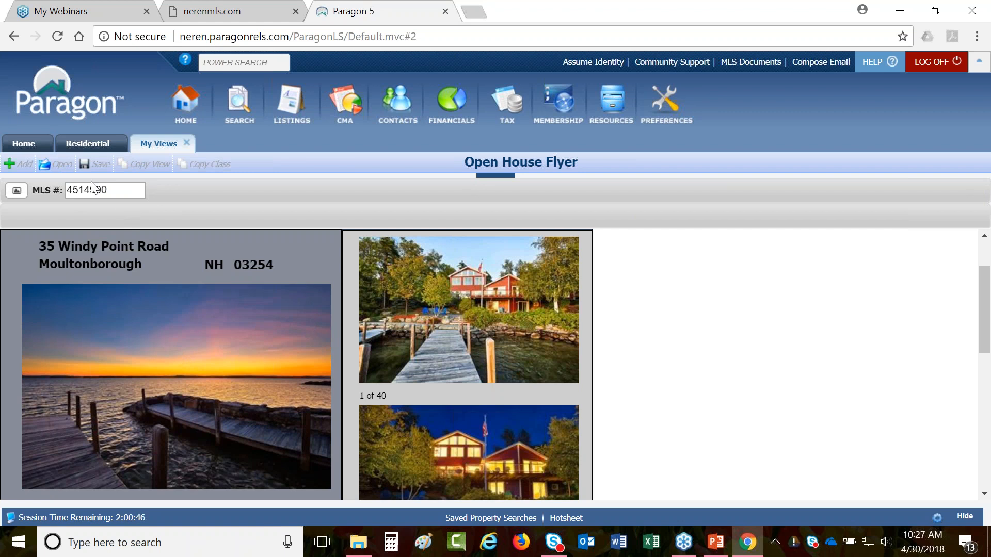
{"action": "scroll", "coordinate": [177, 361], "scroll_direction": "down", "scroll_amount": 3}
{"action": "scroll", "coordinate": [176, 362], "scroll_direction": "down", "scroll_amount": 1}
{"action": "scroll", "coordinate": [92, 369], "scroll_direction": "down", "scroll_amount": 1}
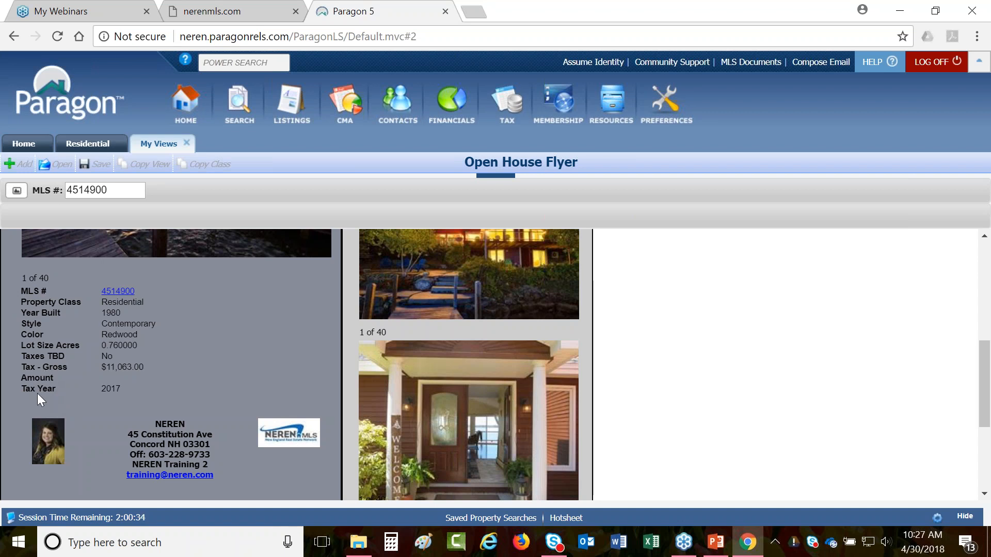
- In the layout editor, place a new Field Prefs Section on the flyer and open its field preferences
{"action": "left_click", "coordinate": [17, 191]}
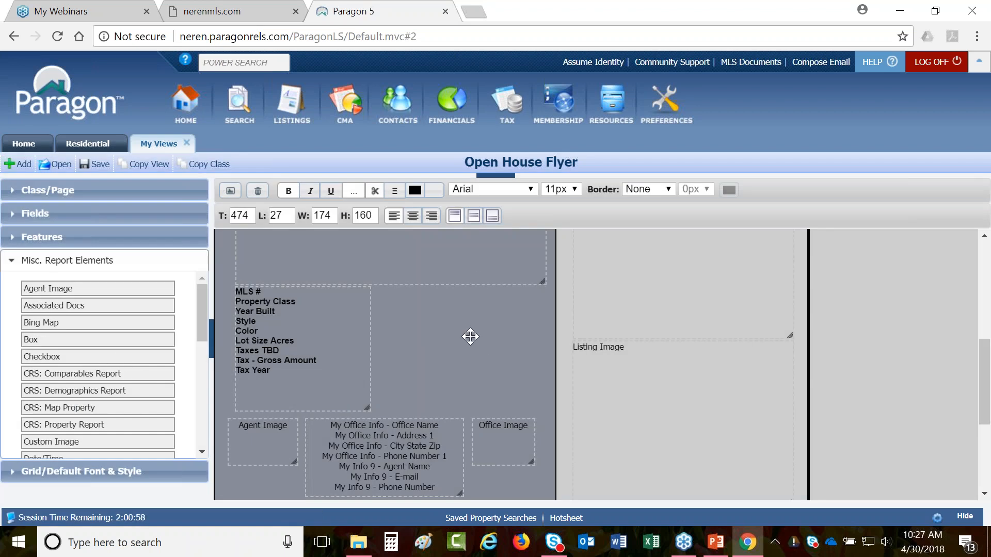
{"action": "scroll", "coordinate": [98, 361], "scroll_direction": "down", "scroll_amount": 3}
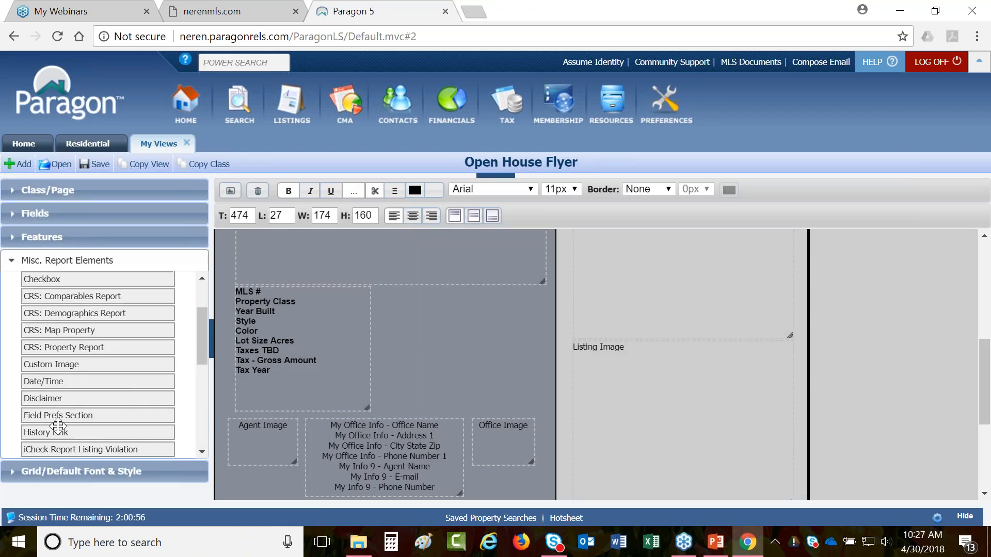
{"action": "left_click_drag", "start_coordinate": [51, 415], "coordinate": [403, 295]}
{"action": "double_click", "coordinate": [410, 337]}
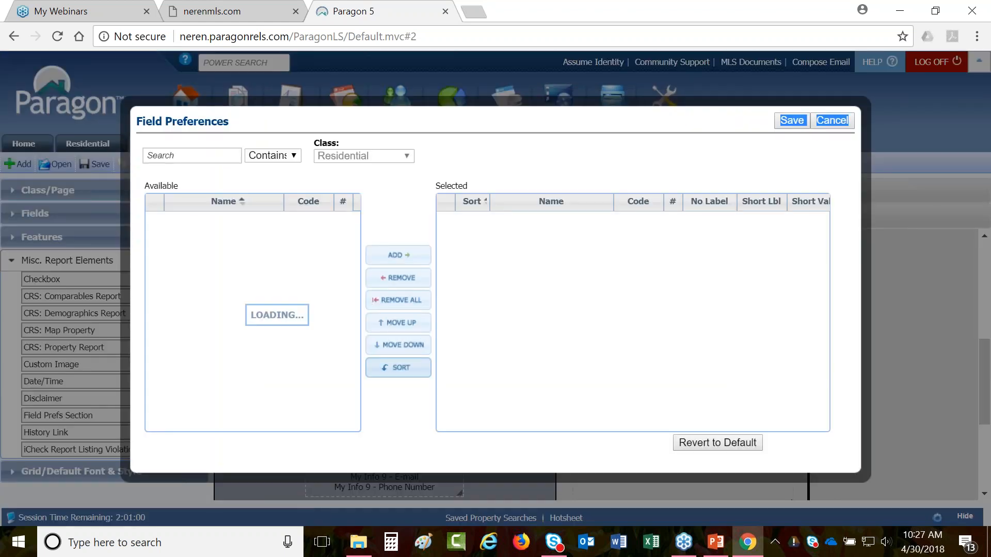
- Search for and add the Price and Listing Status fields to the section
{"action": "left_click", "coordinate": [193, 154]}
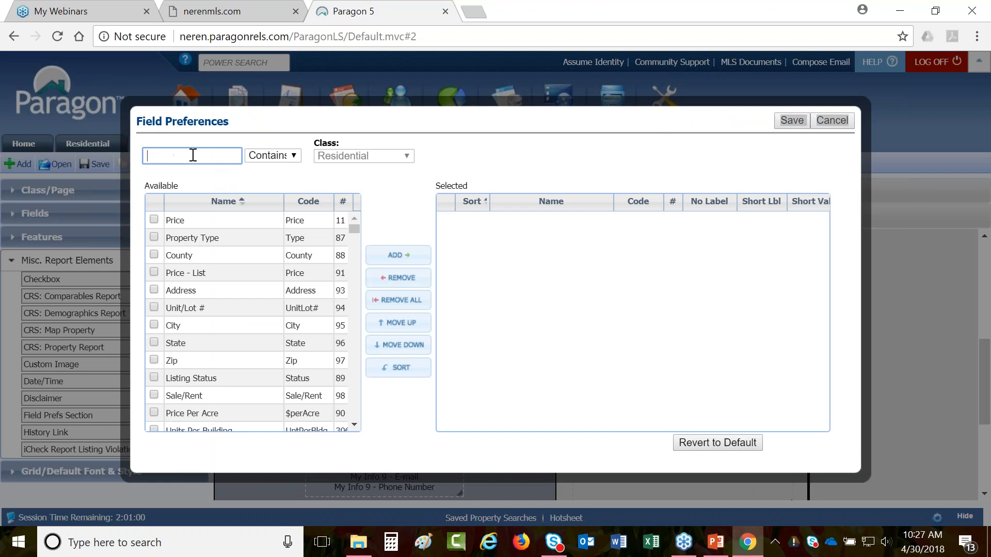
{"action": "type", "text": "price"}
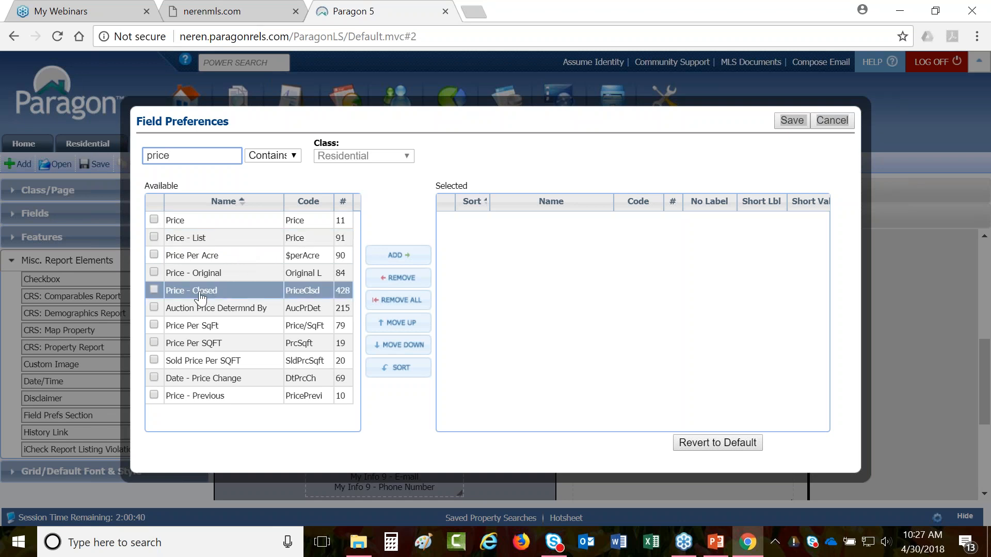
{"action": "left_click", "coordinate": [205, 225]}
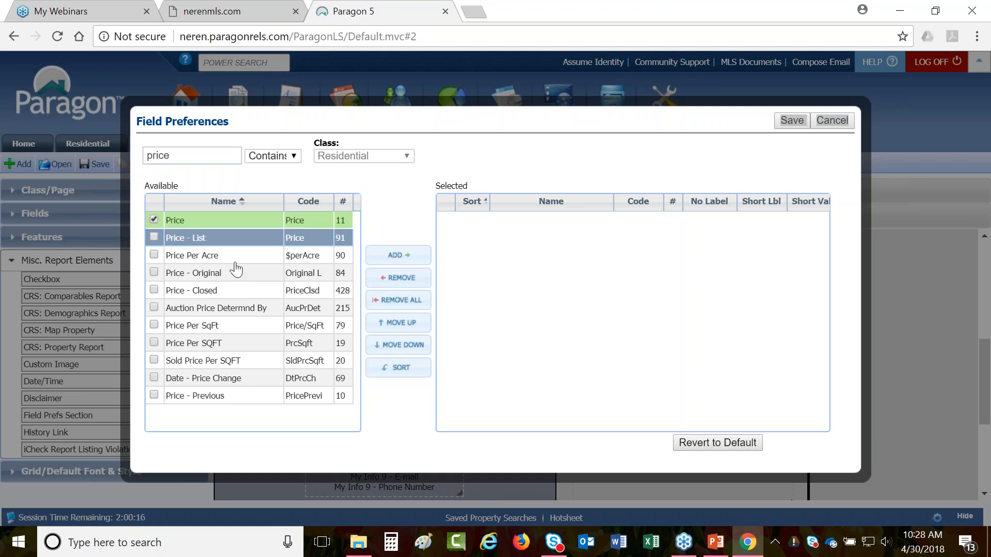
{"action": "left_click", "coordinate": [390, 262]}
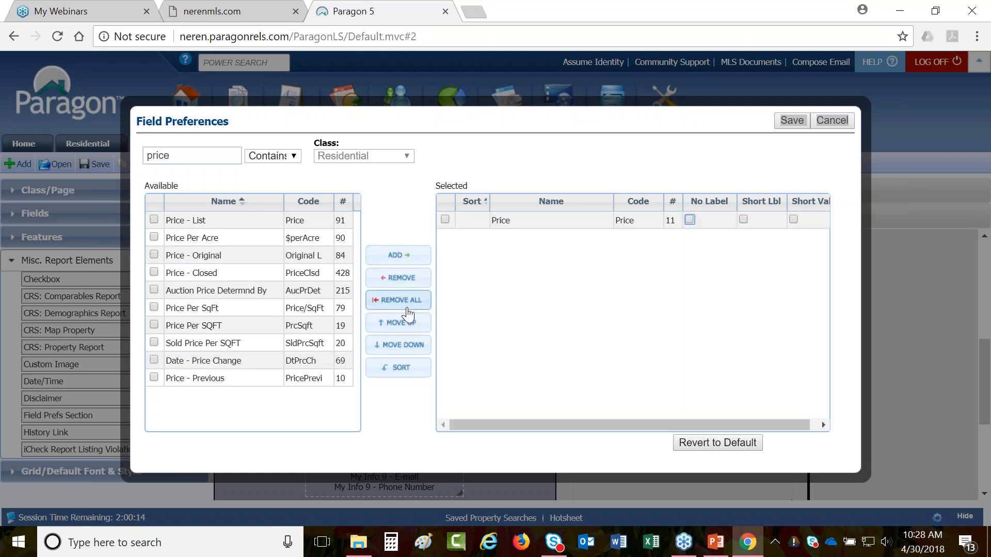
{"action": "double_click", "coordinate": [165, 155]}
{"action": "type", "text": "statu"}
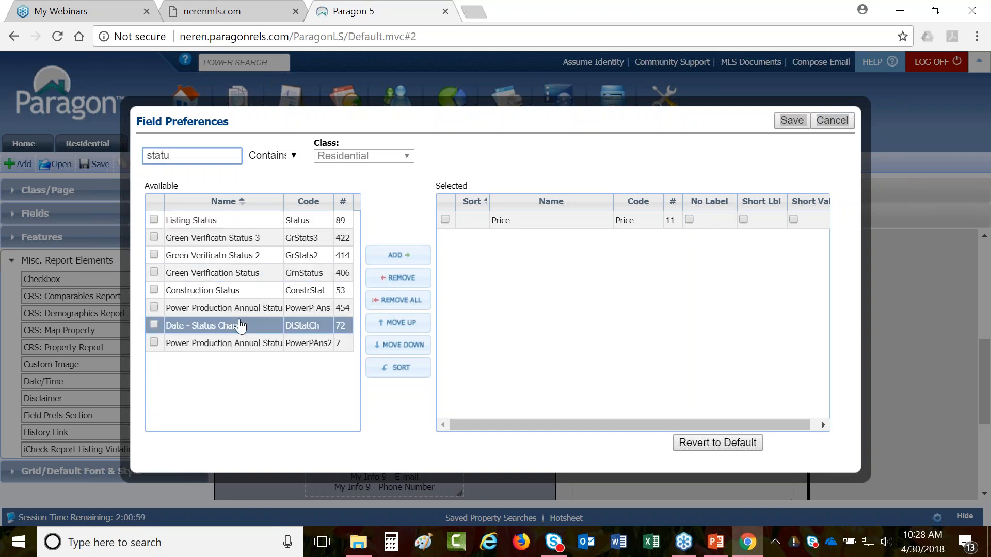
{"action": "double_click", "coordinate": [239, 221]}
- Search 'total' and add Rooms - Total, Bedrooms - Total, SqFt-Apx Total Finished and Baths - Total
{"action": "double_click", "coordinate": [164, 155]}
{"action": "type", "text": "room"}
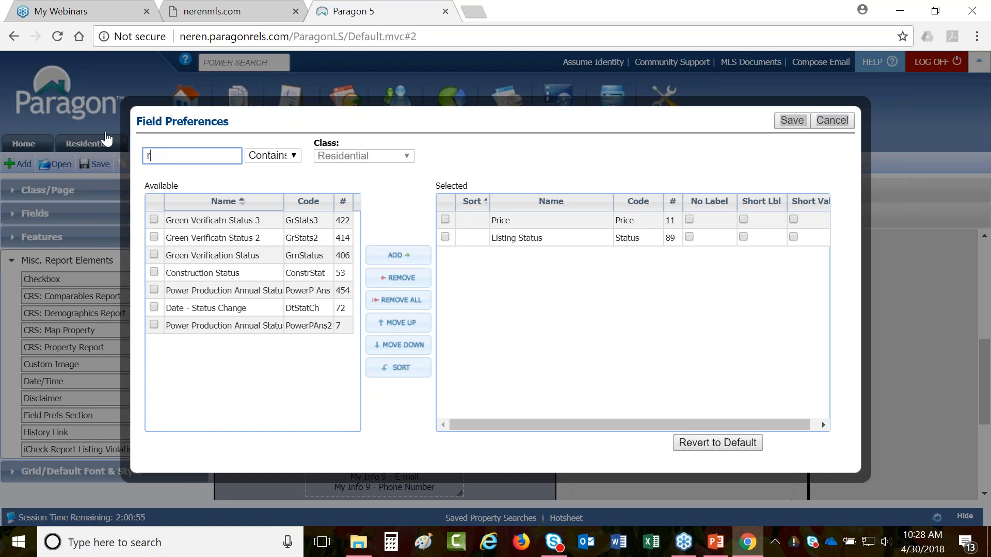
{"action": "key", "text": "BackSpace"}
{"action": "key", "text": "BackSpace"}
{"action": "key", "text": "BackSpace"}
{"action": "key", "text": "BackSpace"}
{"action": "type", "text": "total"}
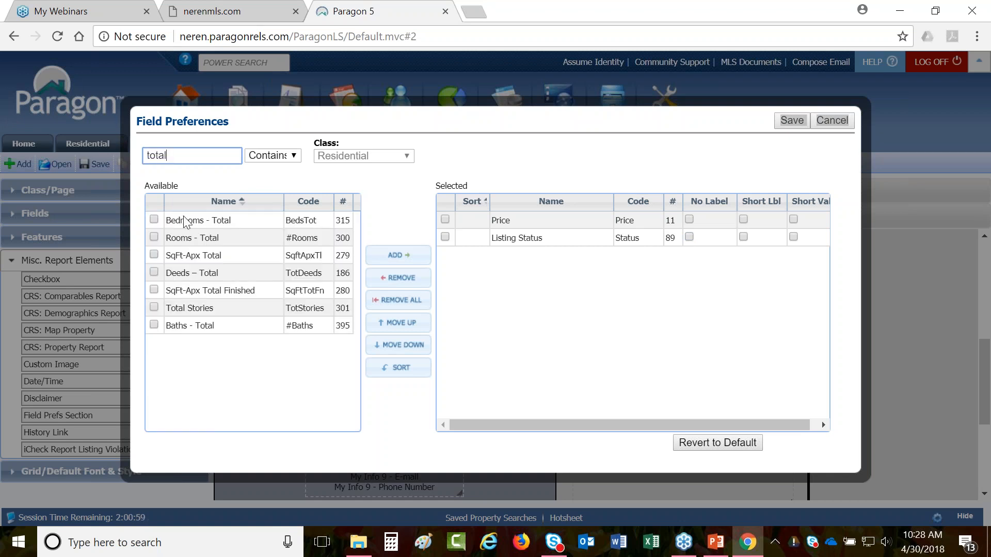
{"action": "left_click", "coordinate": [227, 240]}
{"action": "left_click", "coordinate": [234, 228]}
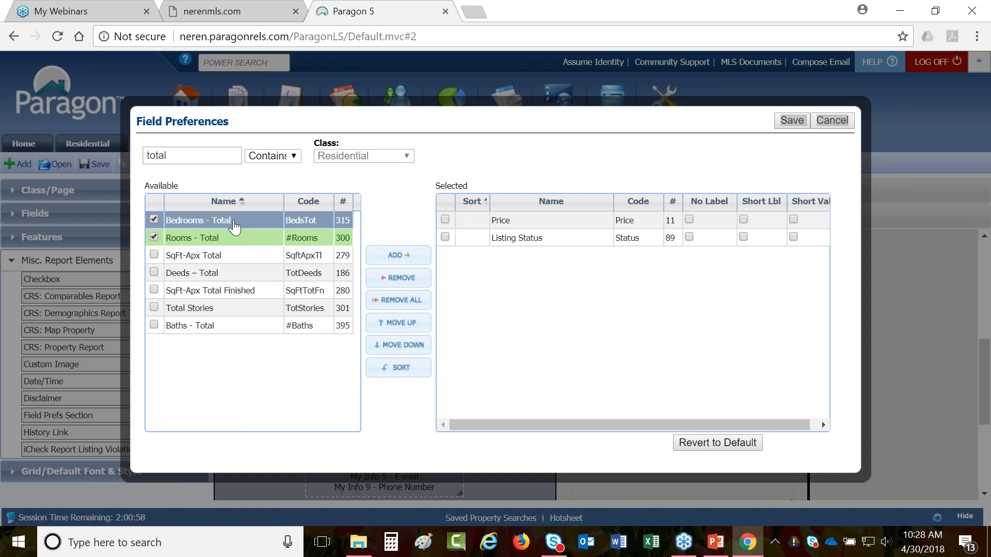
{"action": "left_click", "coordinate": [225, 293]}
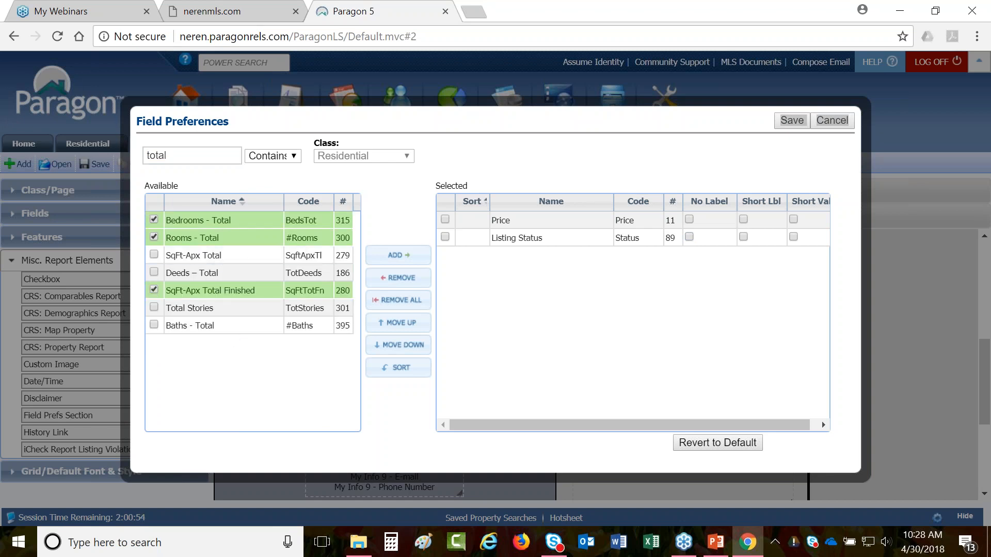
{"action": "left_click", "coordinate": [228, 330]}
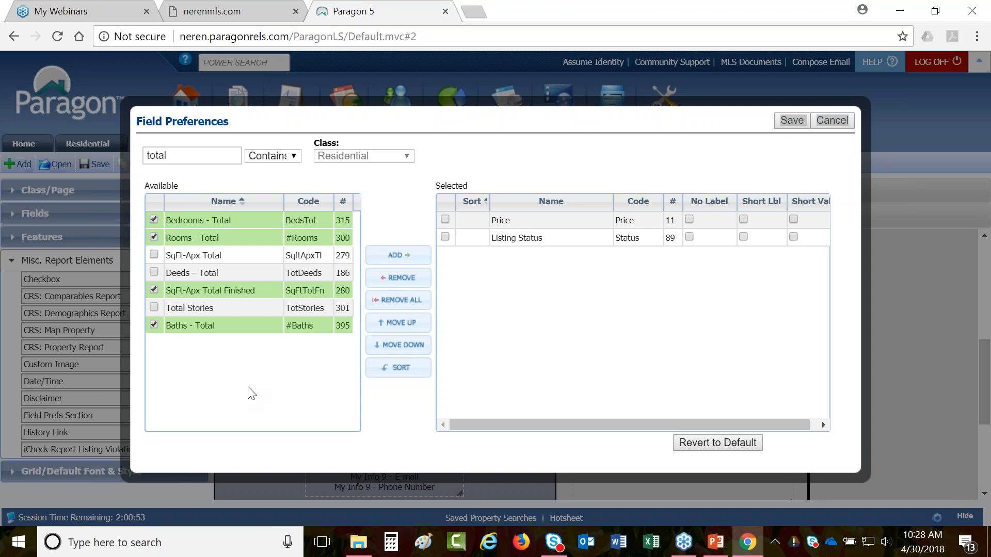
{"action": "left_click", "coordinate": [400, 255]}
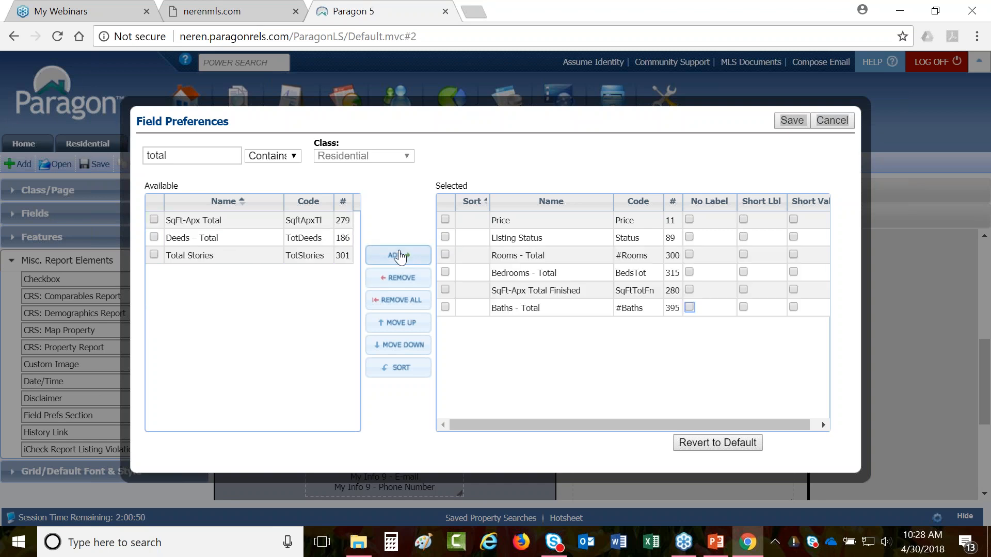
{"action": "left_click_drag", "start_coordinate": [171, 156], "coordinate": [124, 148]}
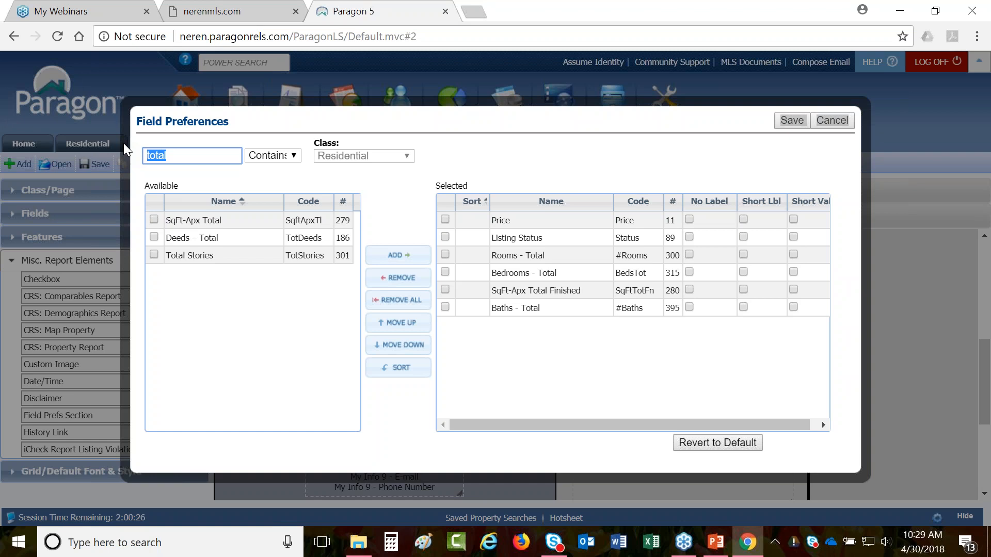
- Search 'waterf' and add Lot Description-Waterfront to the chosen fields
{"action": "type", "text": "waterf"}
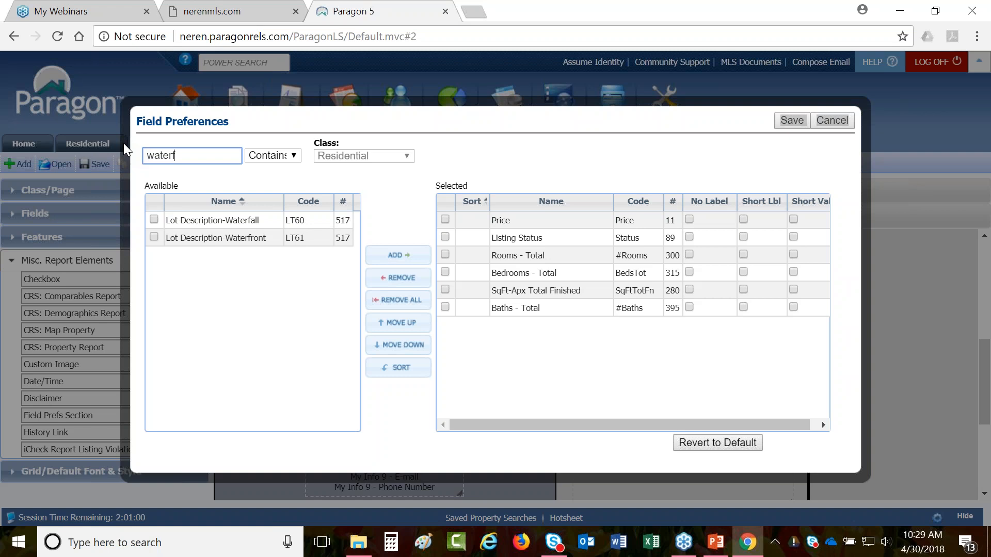
{"action": "left_click", "coordinate": [211, 239]}
{"action": "left_click", "coordinate": [190, 243]}
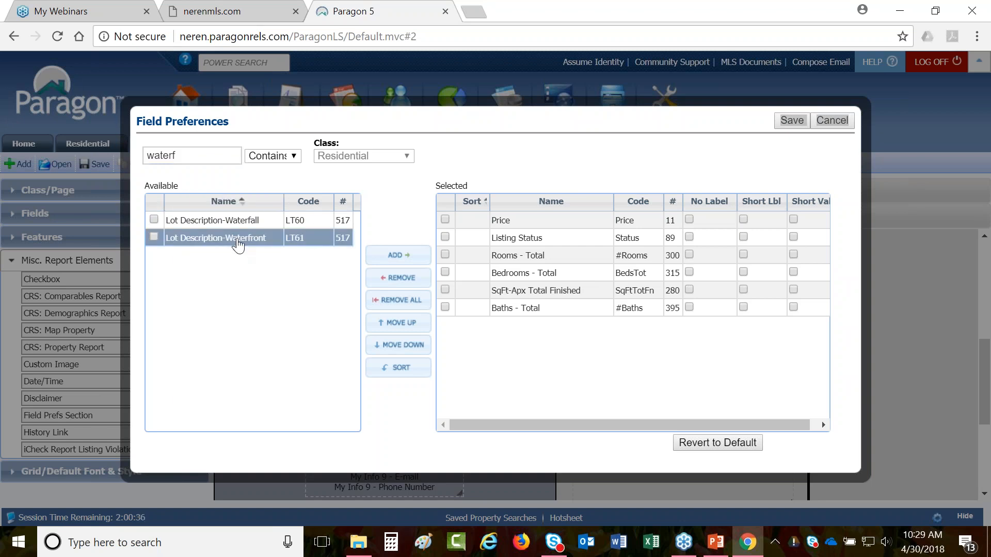
{"action": "double_click", "coordinate": [238, 242]}
- Search 'water' and add Water Body Type, Water Body Access and Water Body Name
{"action": "double_click", "coordinate": [199, 157]}
{"action": "type", "text": "water"}
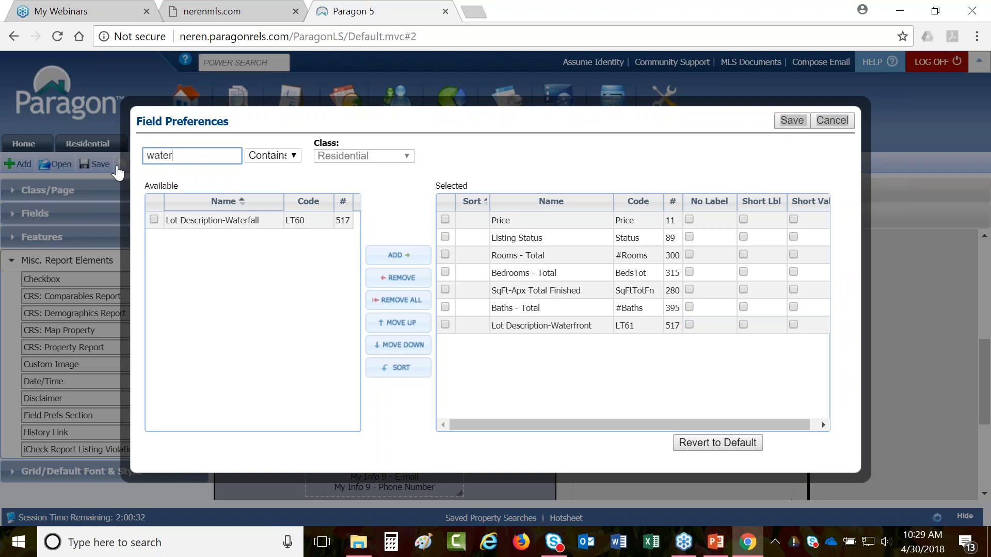
{"action": "left_click", "coordinate": [227, 239]}
{"action": "left_click", "coordinate": [239, 257]}
{"action": "left_click", "coordinate": [241, 270]}
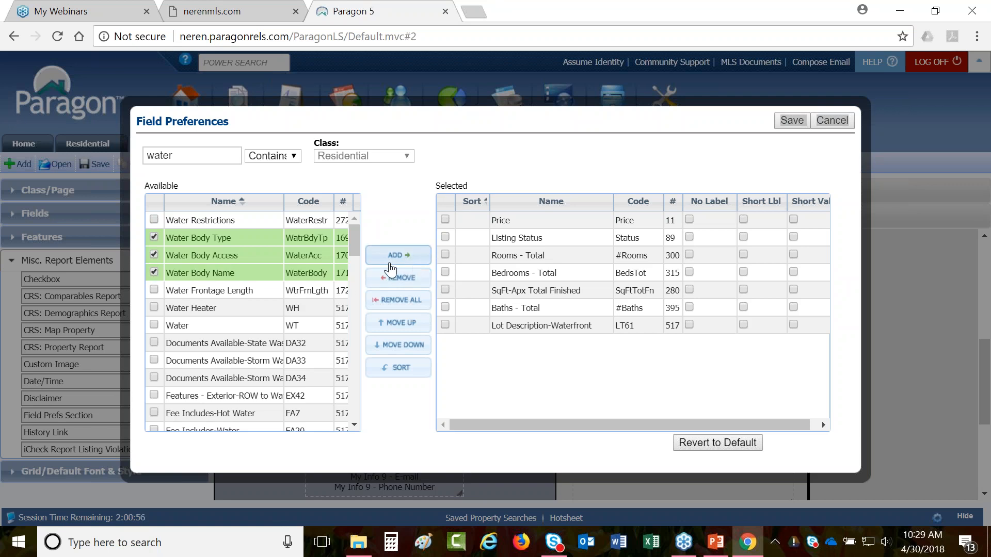
{"action": "left_click", "coordinate": [411, 258]}
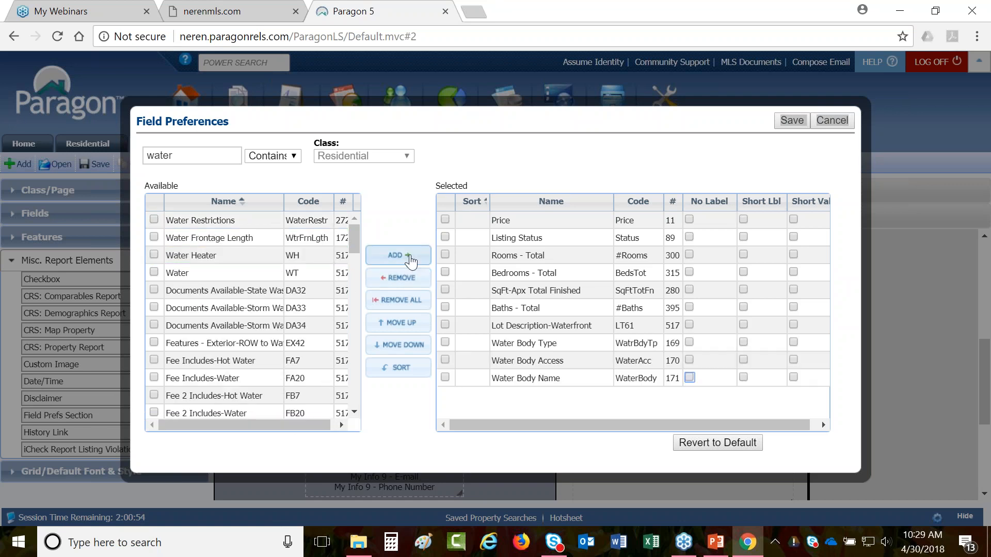
- Move Baths - Total above SqFt-Apx Total Finished in the selected fields list
{"action": "left_click", "coordinate": [599, 326]}
{"action": "left_click", "coordinate": [580, 292]}
{"action": "left_click", "coordinate": [566, 278]}
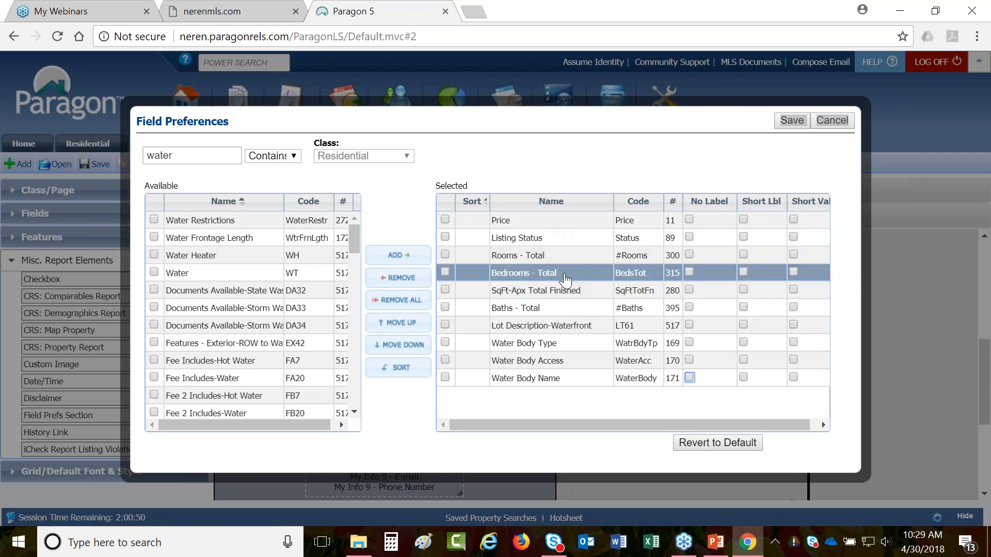
{"action": "left_click_drag", "start_coordinate": [582, 311], "coordinate": [580, 292]}
- Try moving the three Water Body fields up and back to the bottom, then give Listing Status a short label
{"action": "left_click", "coordinate": [445, 342]}
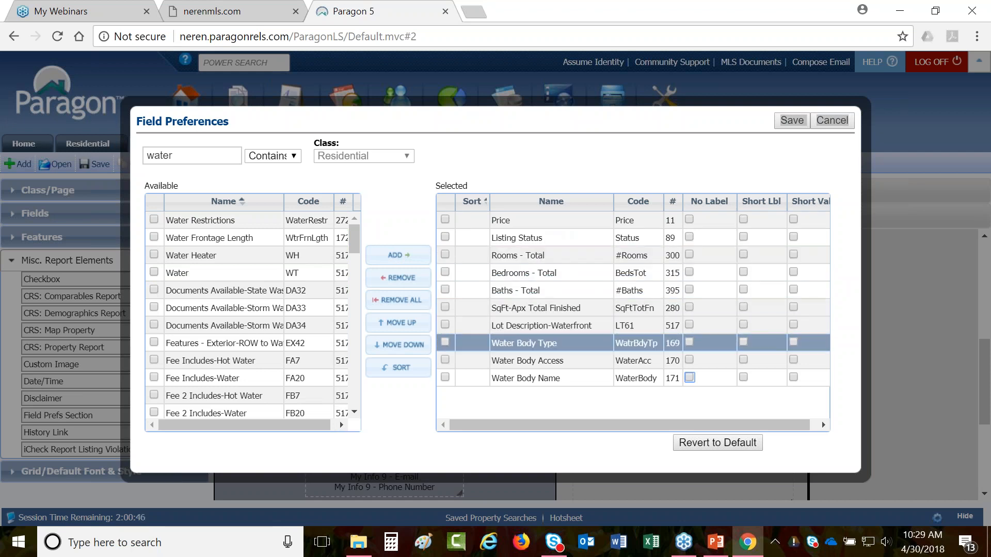
{"action": "left_click", "coordinate": [445, 342]}
{"action": "left_click", "coordinate": [445, 360]}
{"action": "left_click", "coordinate": [445, 377]}
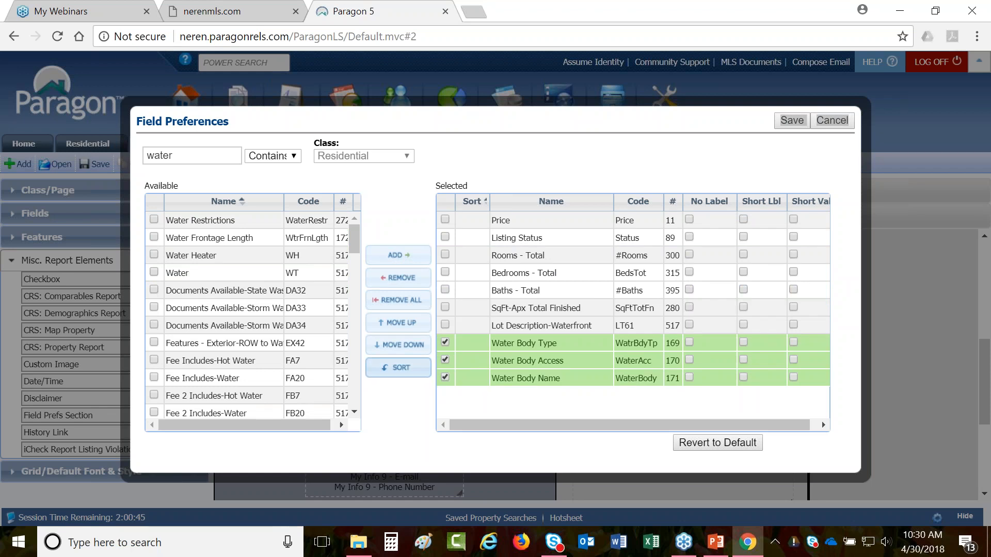
{"action": "left_click", "coordinate": [401, 324]}
{"action": "left_click", "coordinate": [400, 324]}
{"action": "left_click", "coordinate": [400, 324]}
{"action": "left_click", "coordinate": [401, 368]}
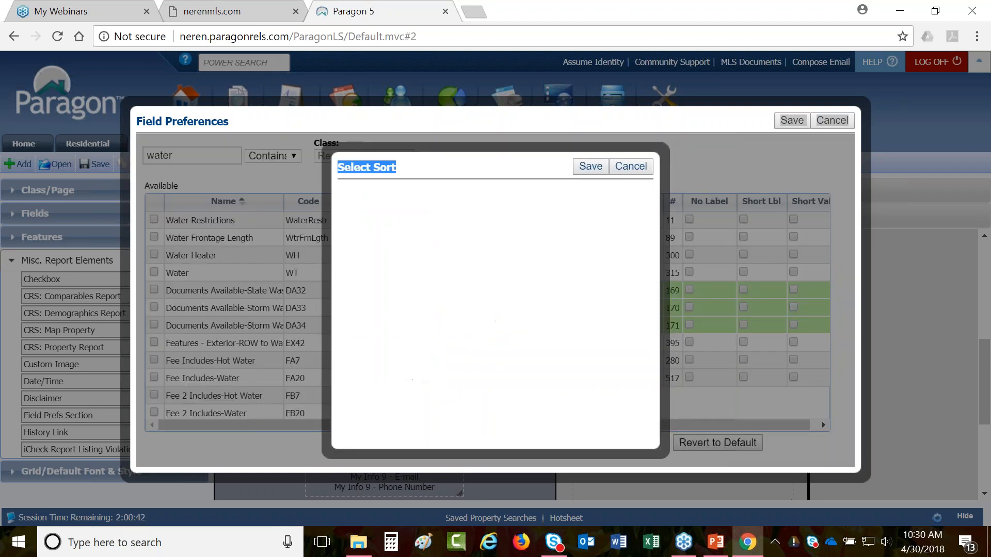
{"action": "left_click", "coordinate": [630, 166]}
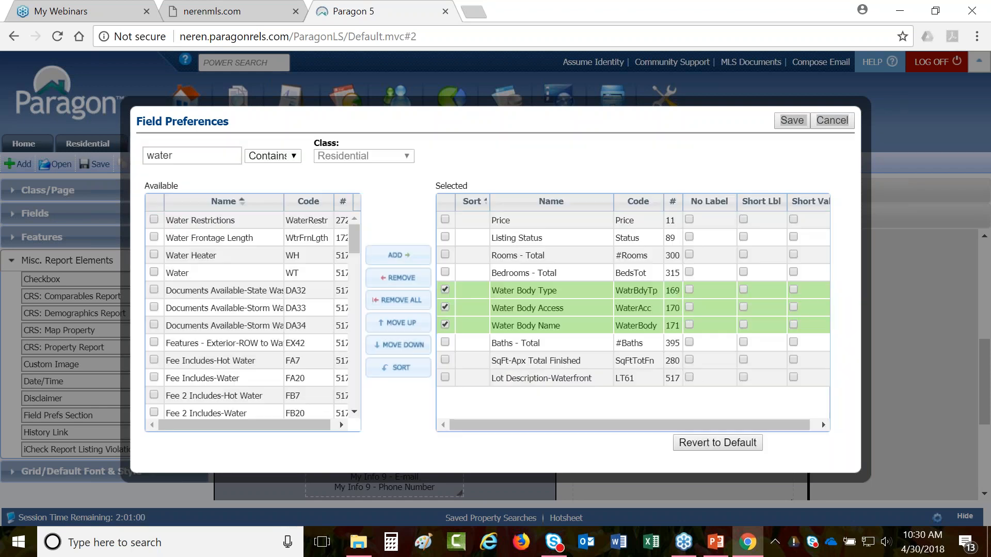
{"action": "left_click", "coordinate": [412, 347]}
{"action": "left_click", "coordinate": [412, 346]}
{"action": "left_click", "coordinate": [411, 346]}
{"action": "left_click", "coordinate": [445, 342]}
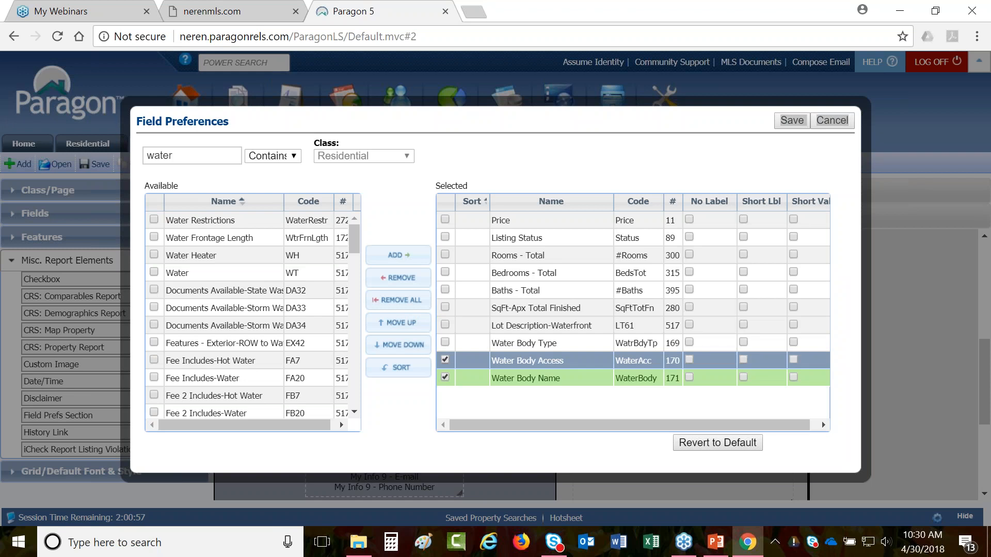
{"action": "left_click", "coordinate": [445, 360]}
{"action": "left_click", "coordinate": [445, 379]}
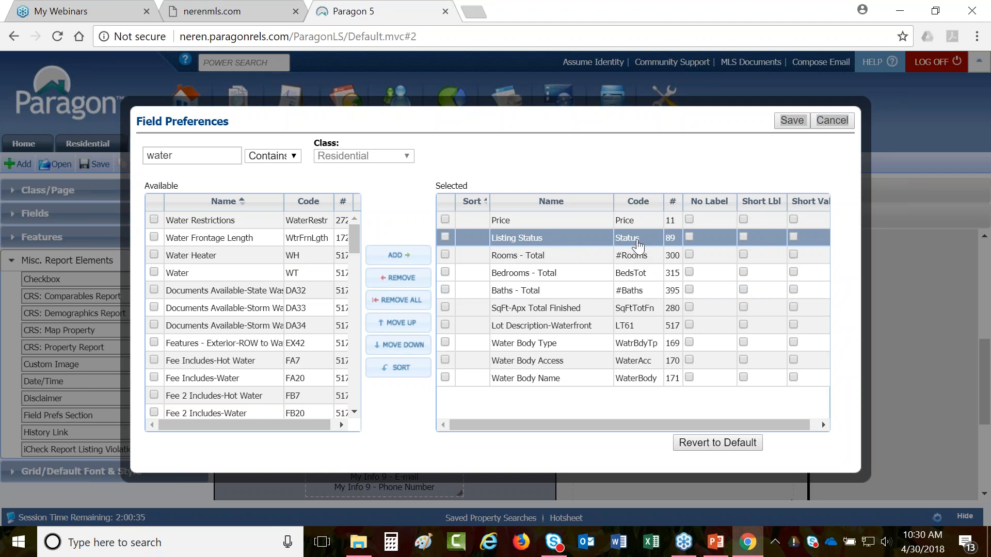
{"action": "left_click", "coordinate": [743, 236]}
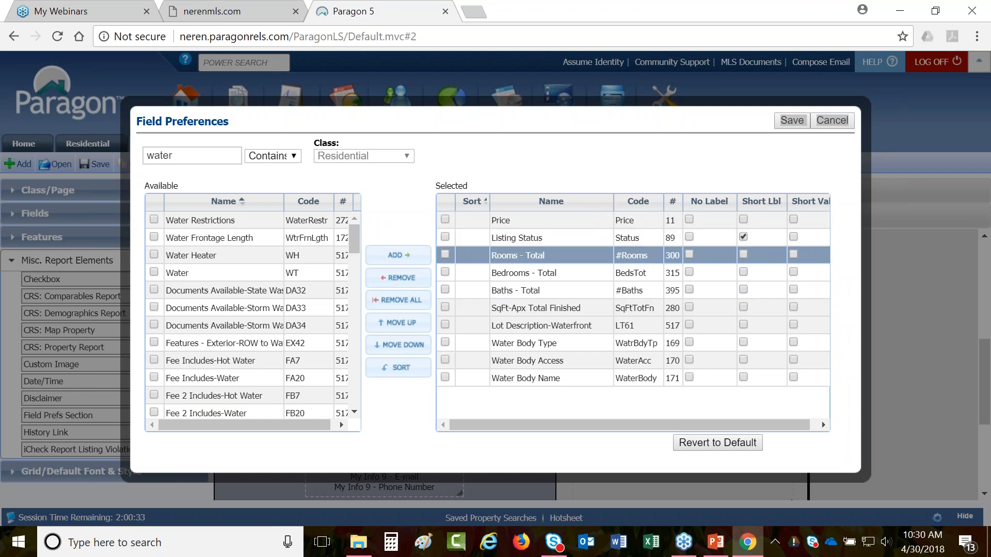
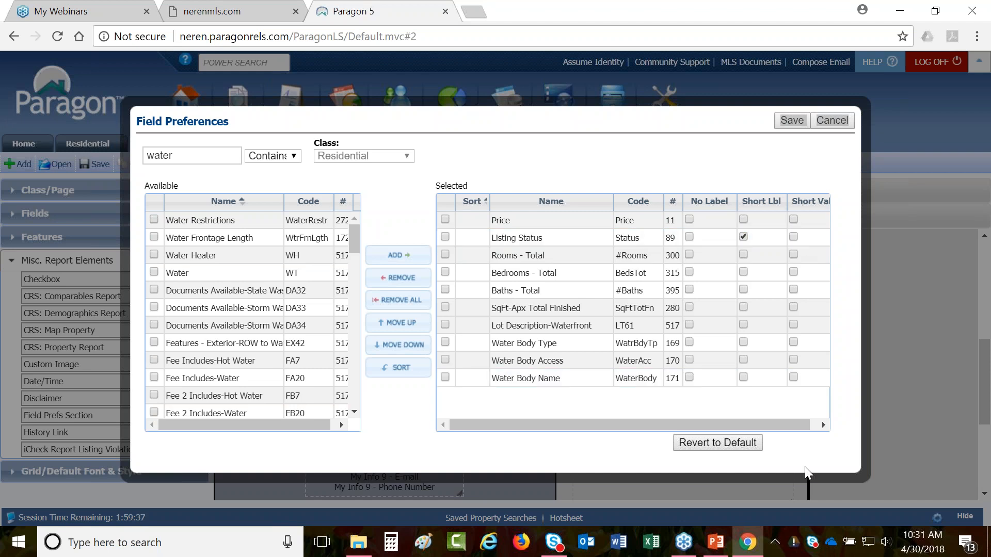
- Save the field preferences so Price through Water Body Name fill the flyer's field box
{"action": "left_click_drag", "start_coordinate": [820, 116], "coordinate": [790, 128]}
{"action": "left_click", "coordinate": [789, 126]}
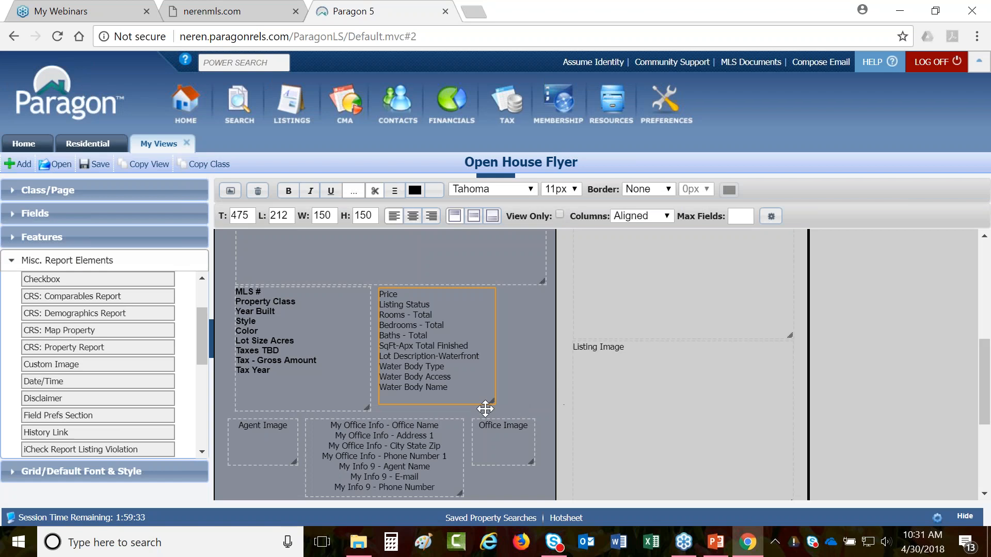
- Widen the Price field box and set its text to bold Arial
{"action": "left_click_drag", "start_coordinate": [494, 403], "coordinate": [545, 412]}
{"action": "left_click", "coordinate": [530, 189]}
{"action": "left_click", "coordinate": [532, 201]}
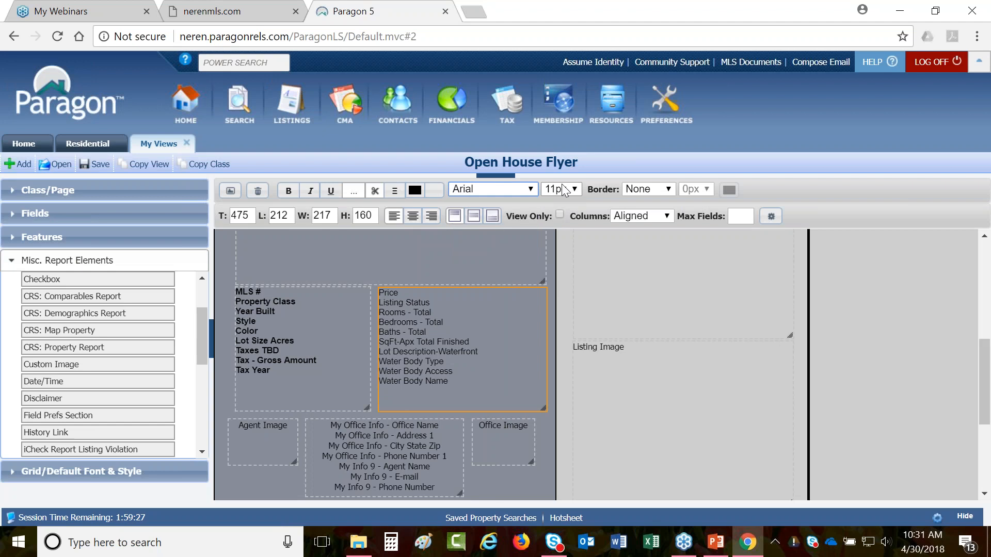
{"action": "left_click", "coordinate": [288, 190]}
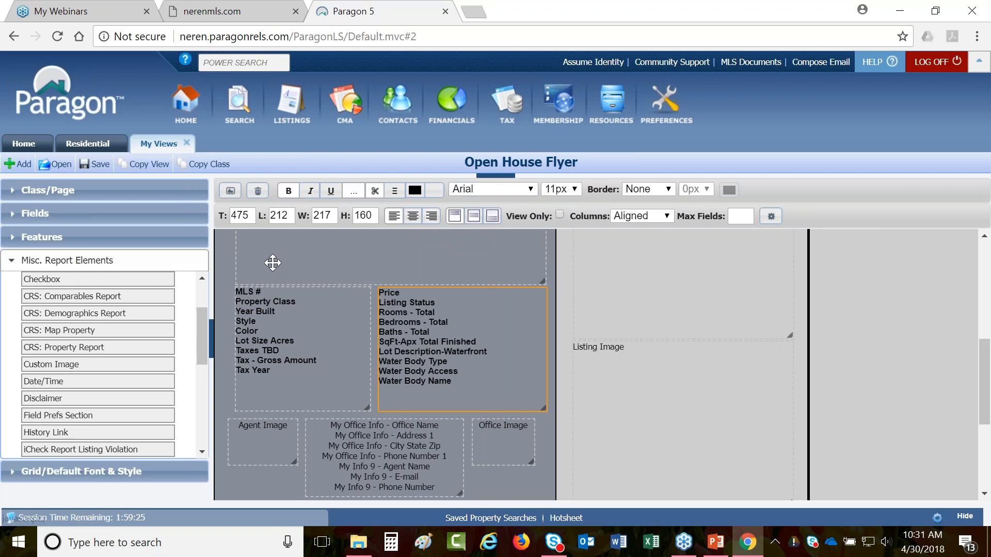
- Save the Open House Flyer layout and confirm the changes
{"action": "left_click", "coordinate": [329, 353]}
{"action": "left_click", "coordinate": [401, 353]}
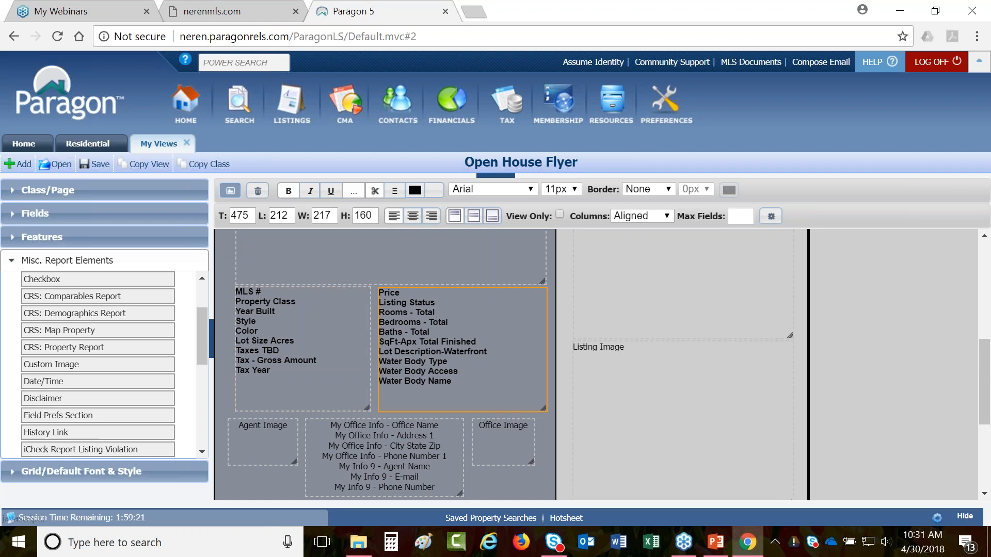
{"action": "left_click", "coordinate": [231, 190]}
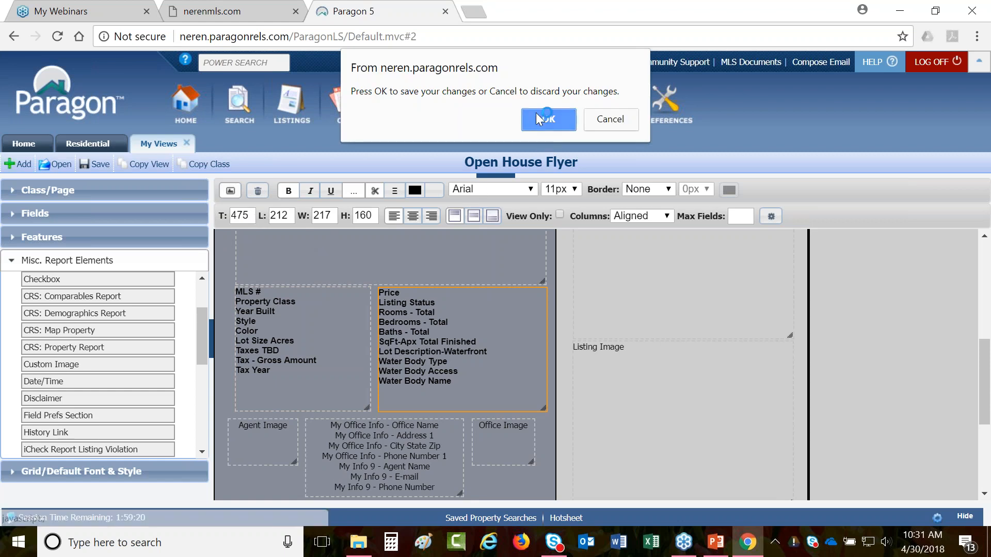
{"action": "left_click", "coordinate": [538, 119]}
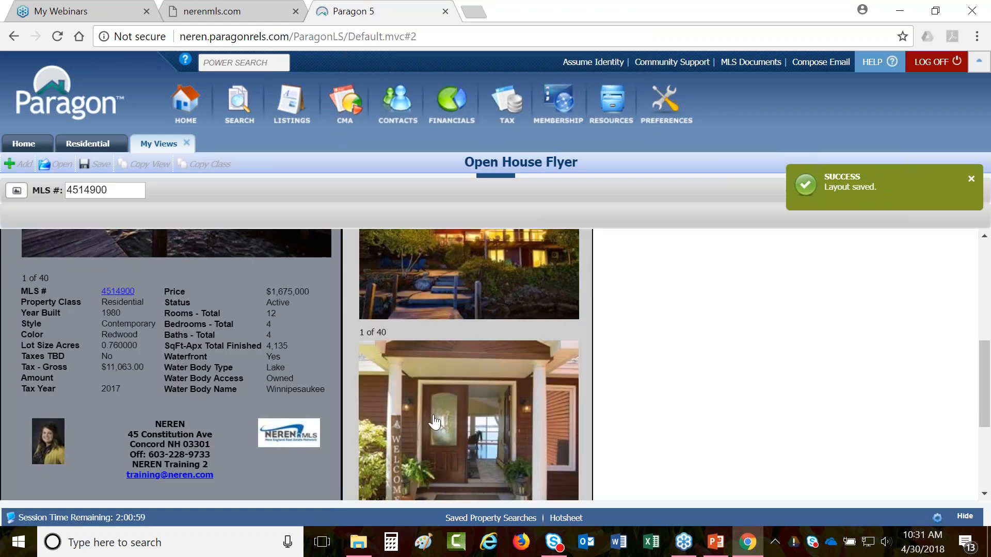
- Review the flyer preview filled with listing data, then return to the layout editor
{"action": "scroll", "coordinate": [253, 422], "scroll_direction": "down", "scroll_amount": 2}
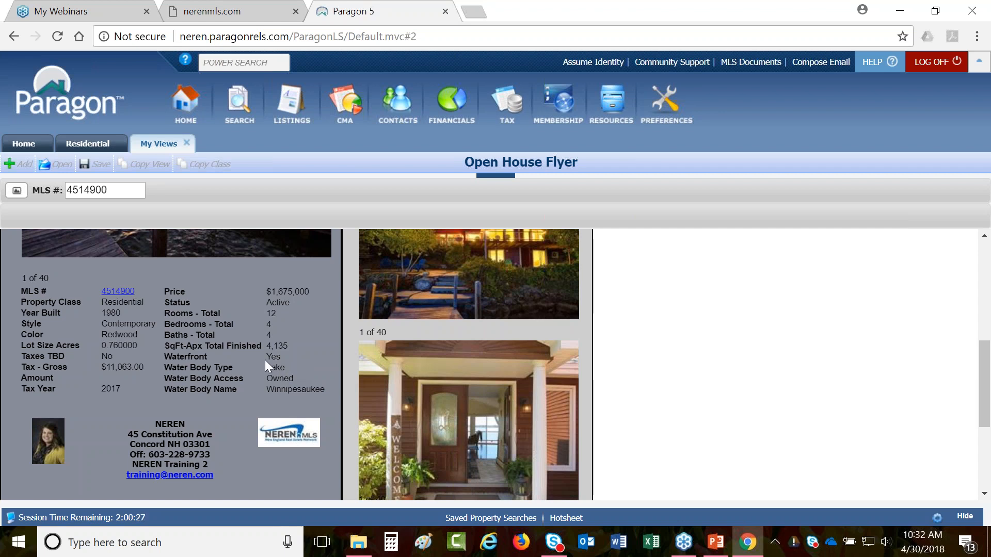
{"action": "scroll", "coordinate": [265, 361], "scroll_direction": "up", "scroll_amount": 5}
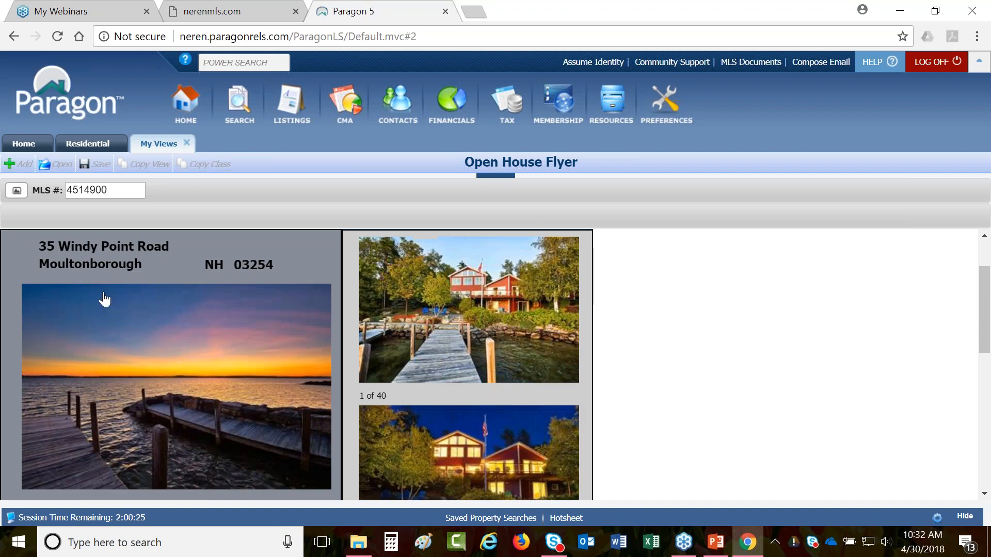
{"action": "left_click", "coordinate": [17, 191]}
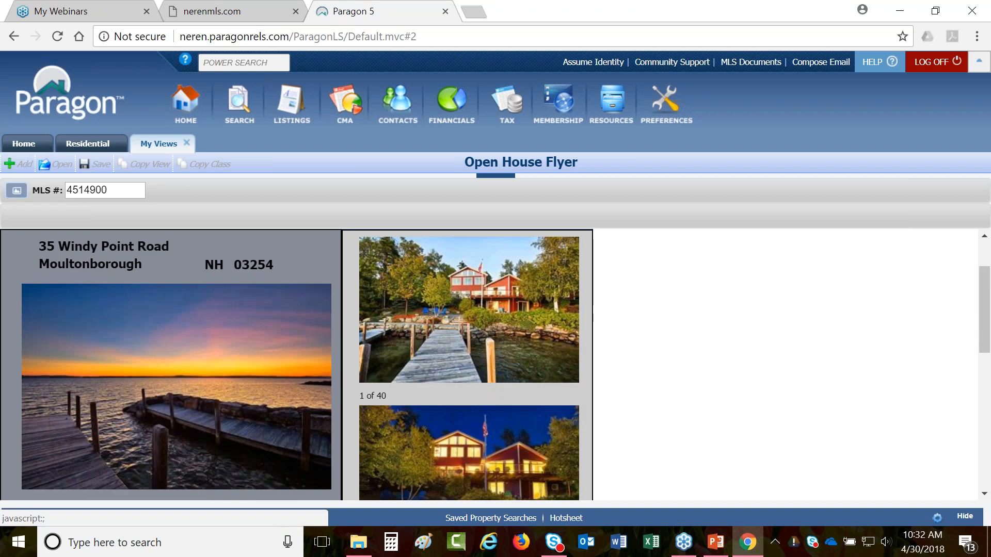
{"action": "scroll", "coordinate": [497, 347], "scroll_direction": "down", "scroll_amount": 5}
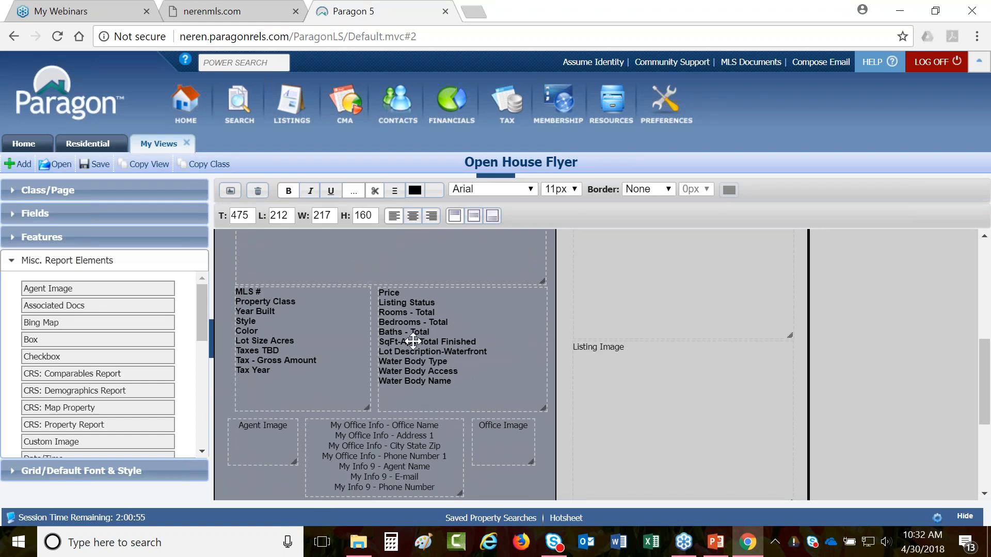
- Set the Price field block to View Only and switch to the Residential Blue Flyer view
{"action": "left_click", "coordinate": [413, 341]}
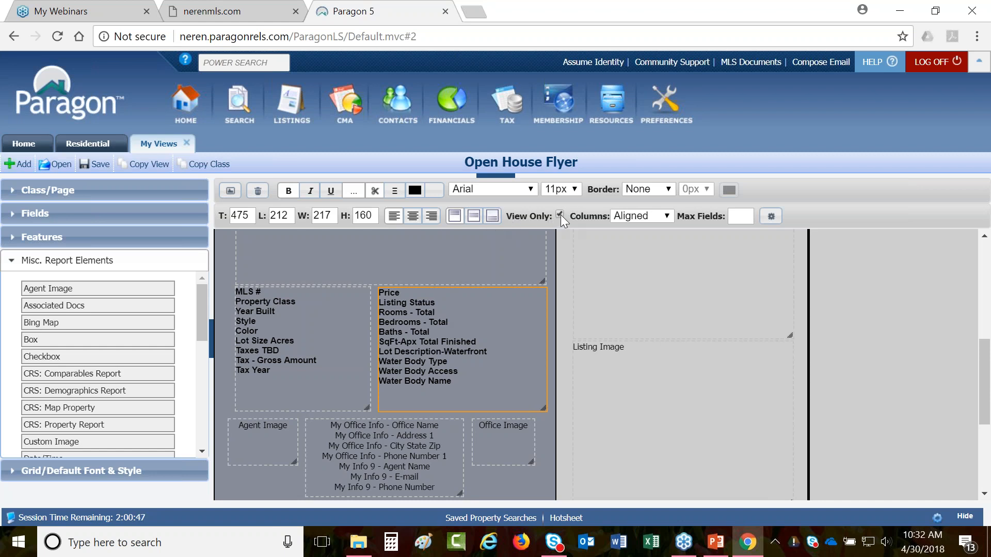
{"action": "left_click", "coordinate": [546, 218]}
{"action": "left_click", "coordinate": [547, 218]}
{"action": "left_click", "coordinate": [560, 215]}
{"action": "left_click", "coordinate": [88, 144]}
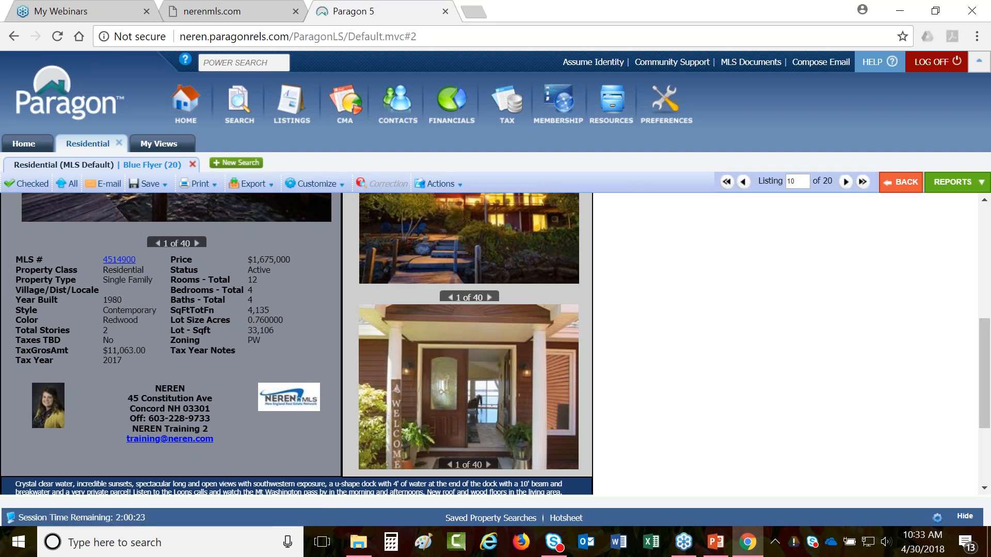
- Open the Blue Flyer field preferences and the Price column's field choices
{"action": "scroll", "coordinate": [678, 399], "scroll_direction": "up", "scroll_amount": 5}
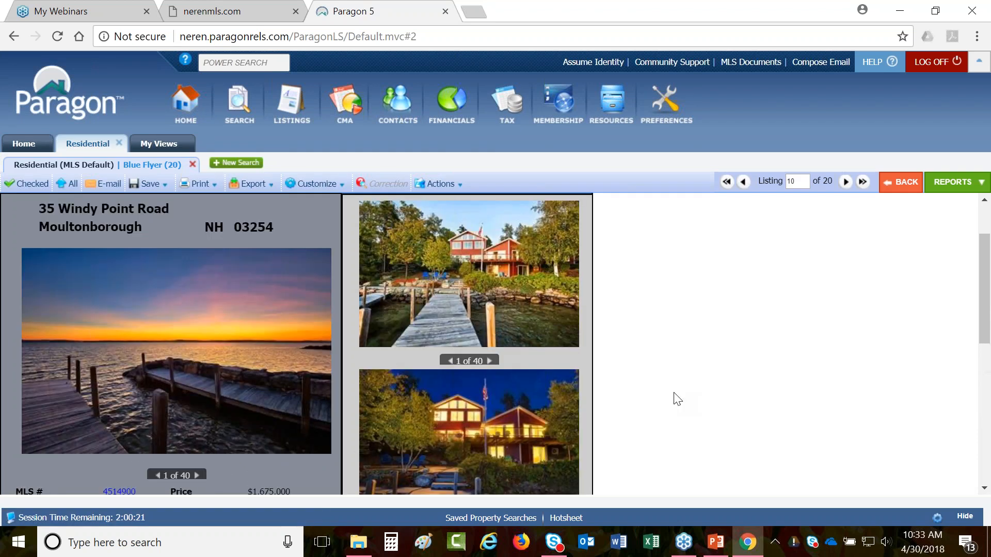
{"action": "scroll", "coordinate": [678, 399], "scroll_direction": "up", "scroll_amount": 2}
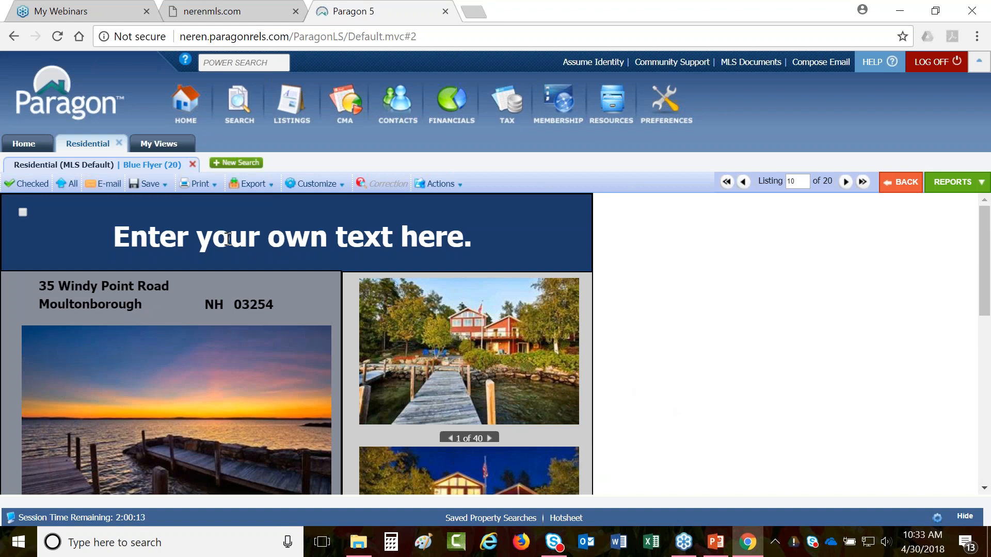
{"action": "left_click", "coordinate": [317, 184]}
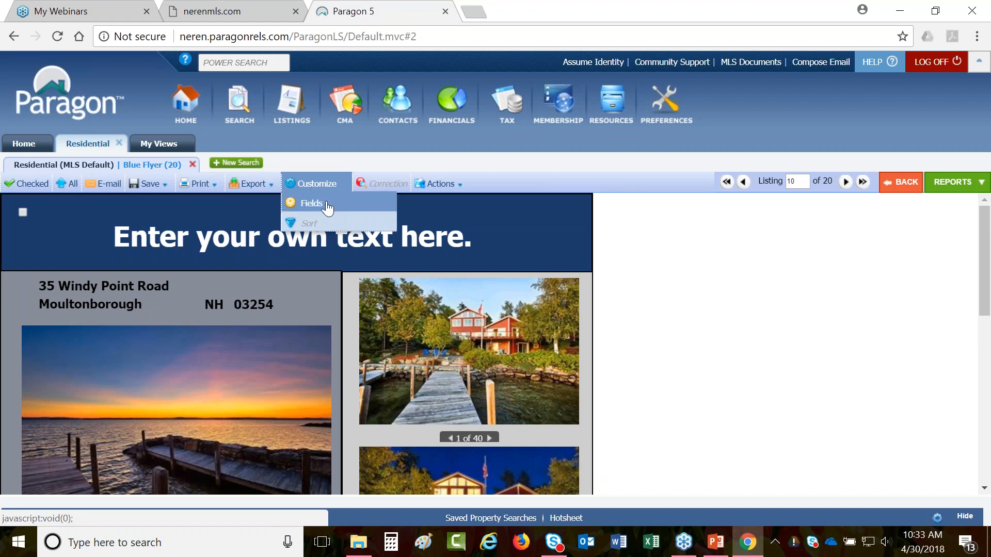
{"action": "left_click", "coordinate": [307, 203]}
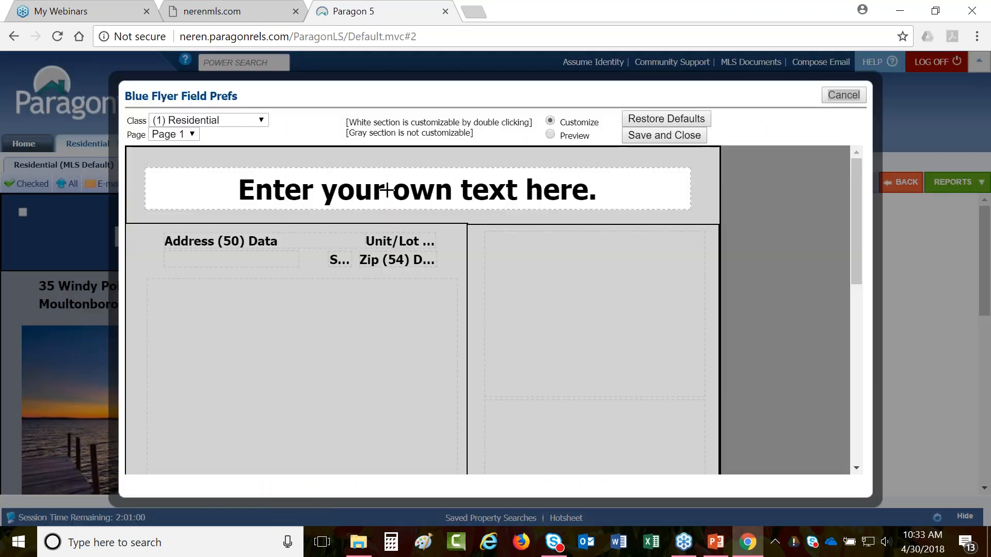
{"action": "scroll", "coordinate": [389, 191], "scroll_direction": "down", "scroll_amount": 5}
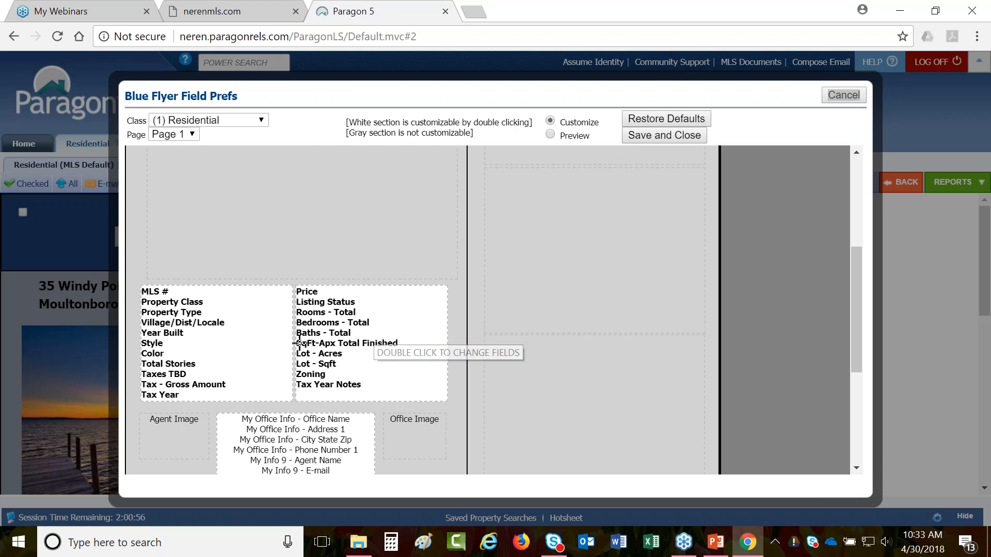
{"action": "double_click", "coordinate": [400, 306]}
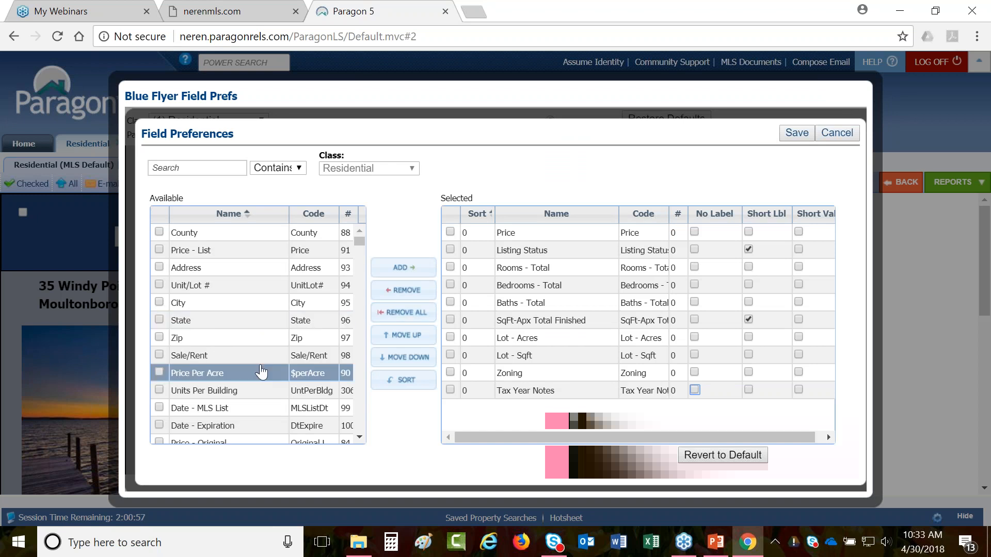
- Tick Lot - Acres, Lot - Sqft, Zoning and Tax Year Notes, then cancel the customization
{"action": "left_click", "coordinate": [532, 340]}
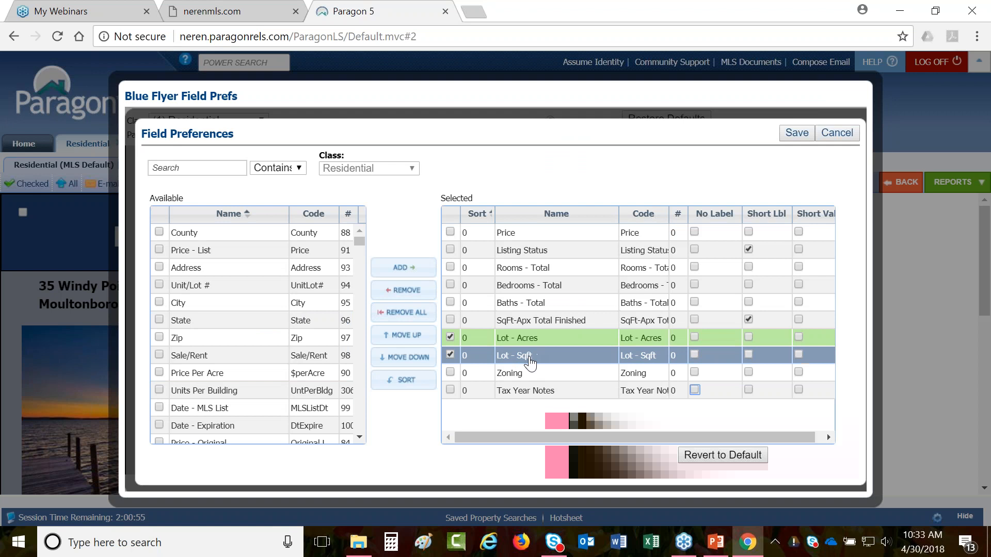
{"action": "left_click", "coordinate": [530, 356]}
{"action": "left_click", "coordinate": [528, 374]}
{"action": "left_click", "coordinate": [530, 395]}
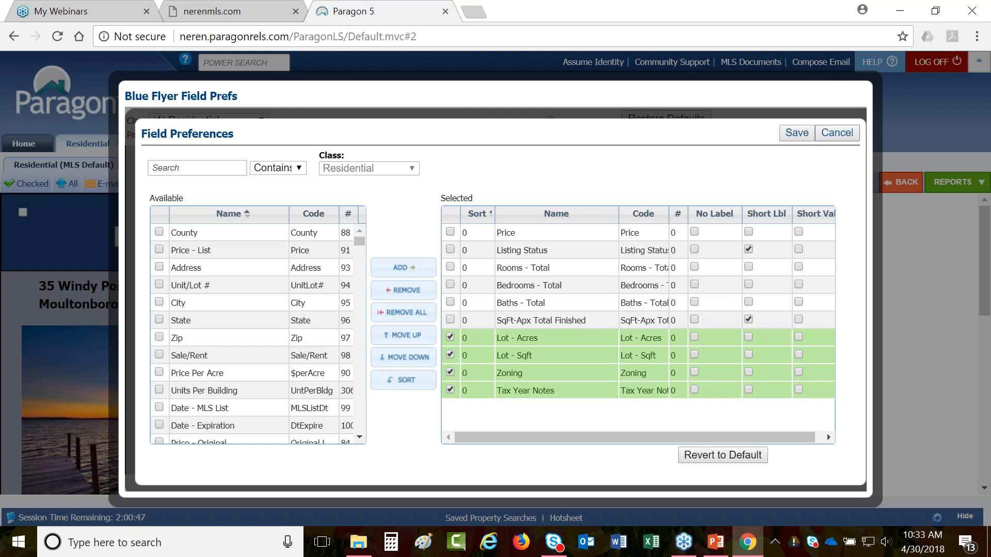
{"action": "left_click", "coordinate": [840, 132]}
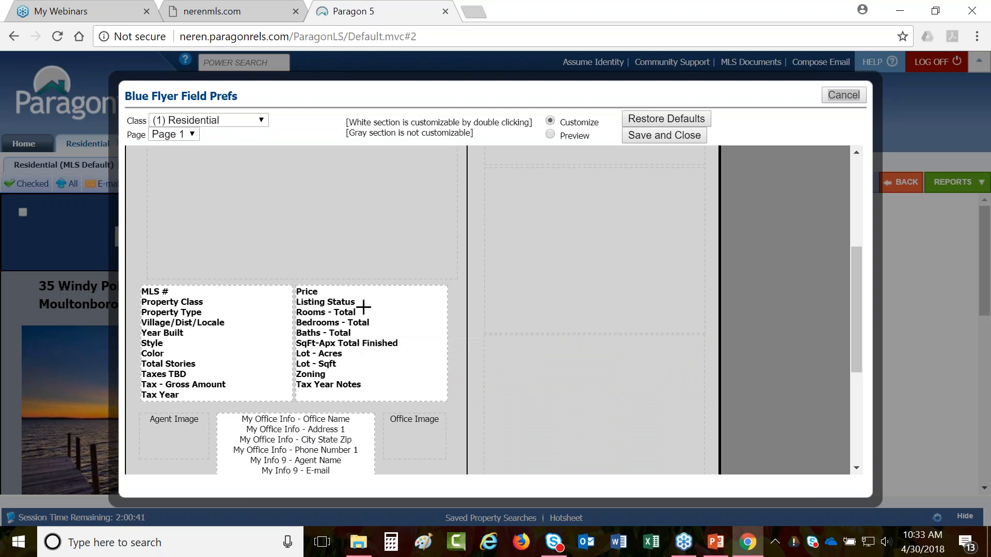
{"action": "scroll", "coordinate": [364, 312], "scroll_direction": "up", "scroll_amount": 5}
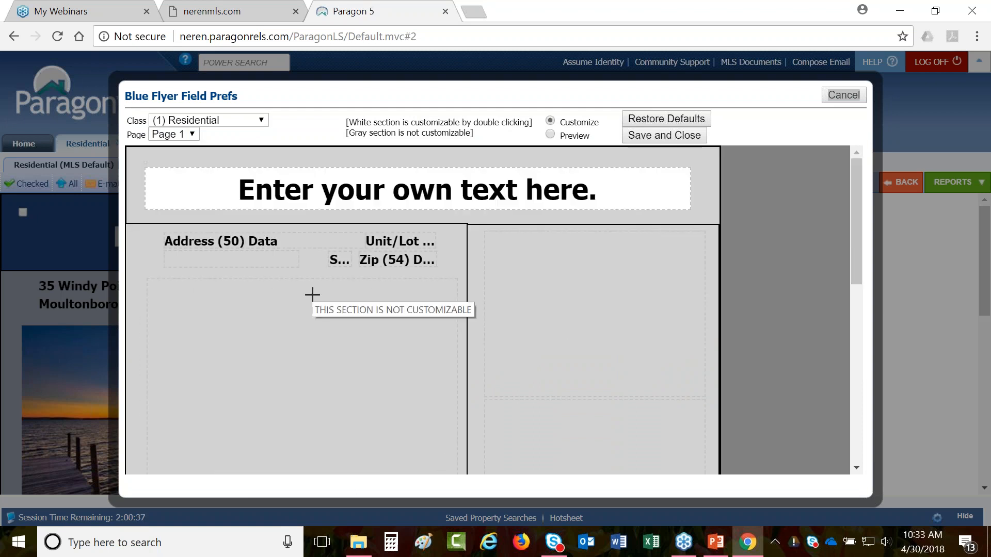
{"action": "left_click", "coordinate": [843, 95]}
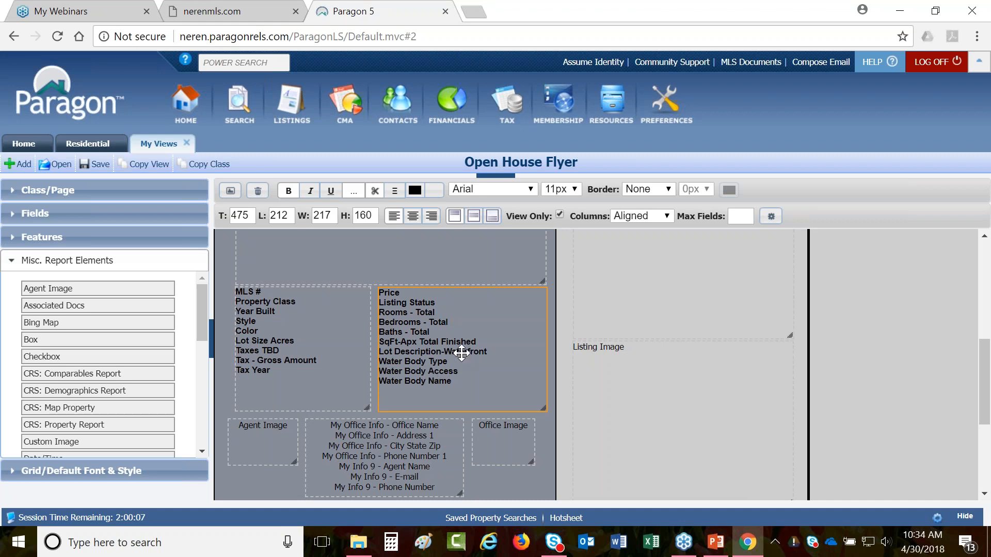
- Turn View Only off for the Price field box
{"action": "left_click", "coordinate": [560, 214]}
{"action": "scroll", "coordinate": [465, 450], "scroll_direction": "up", "scroll_amount": 5}
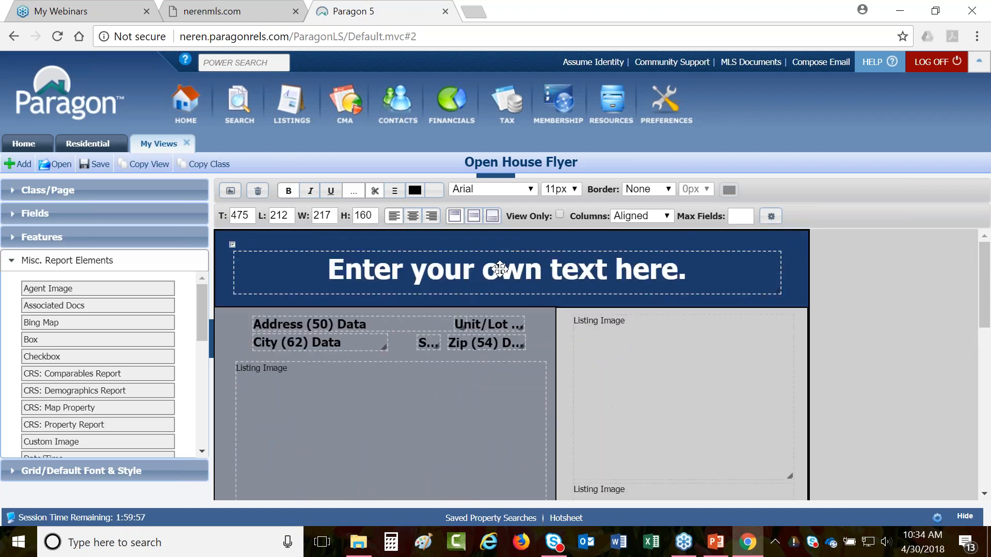
- Nudge the header banner and change its text to 'OPEN HOUSE!'
{"action": "left_click", "coordinate": [497, 270]}
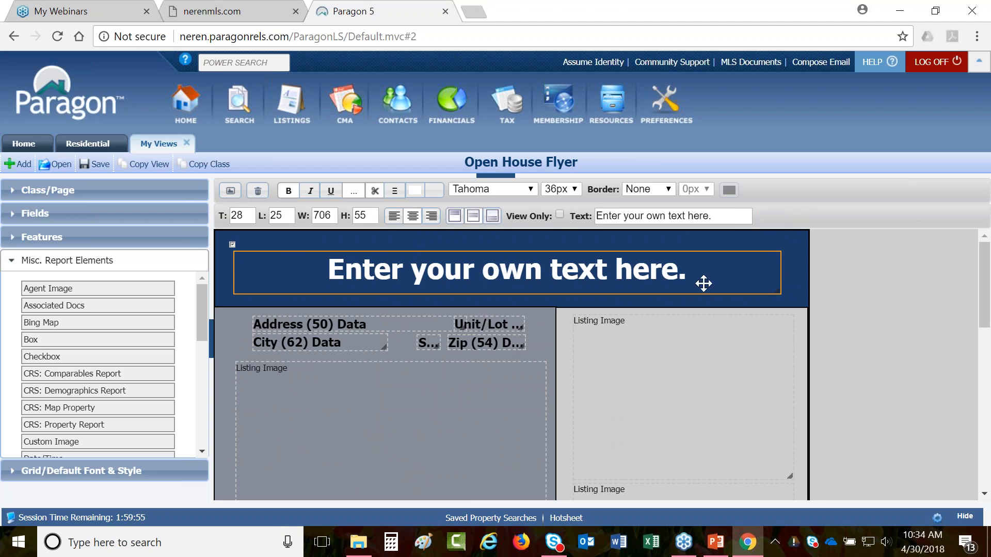
{"action": "mouse_move", "coordinate": [695, 269]}
{"action": "left_mouse_down"}
{"action": "mouse_move", "coordinate": [635, 272]}
{"action": "mouse_move", "coordinate": [701, 269]}
{"action": "left_mouse_up"}
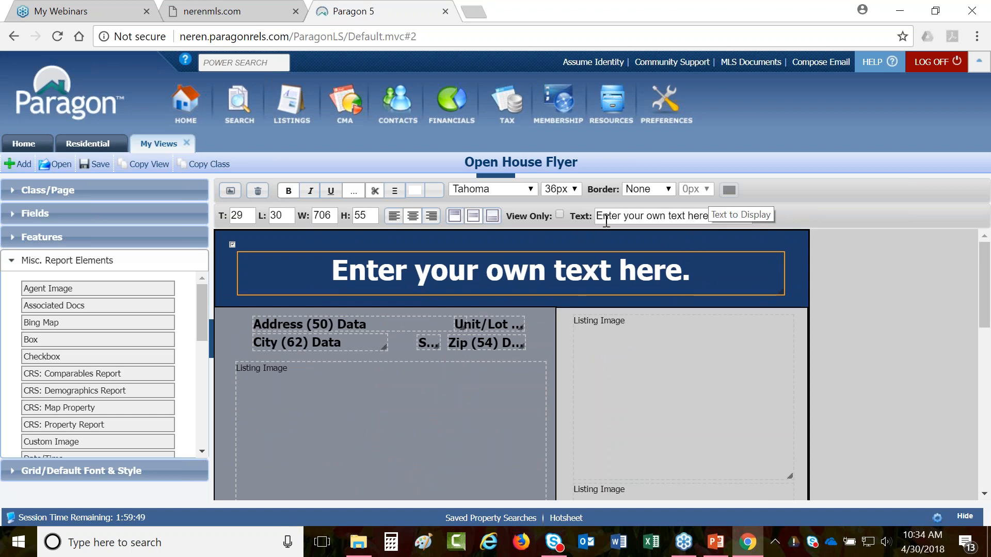
{"action": "left_click", "coordinate": [641, 217]}
{"action": "key", "text": "ctrl+a"}
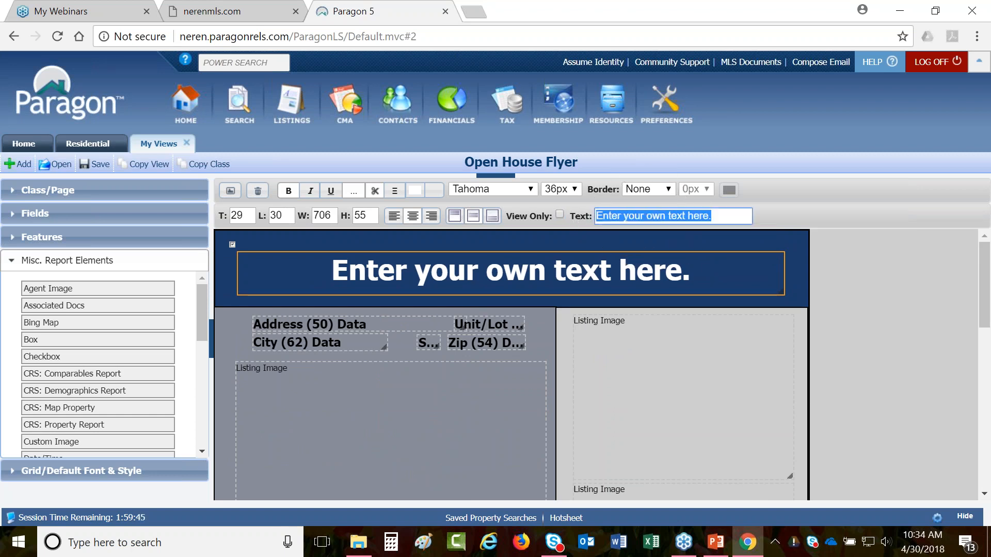
{"action": "type", "text": "OPEN HO"}
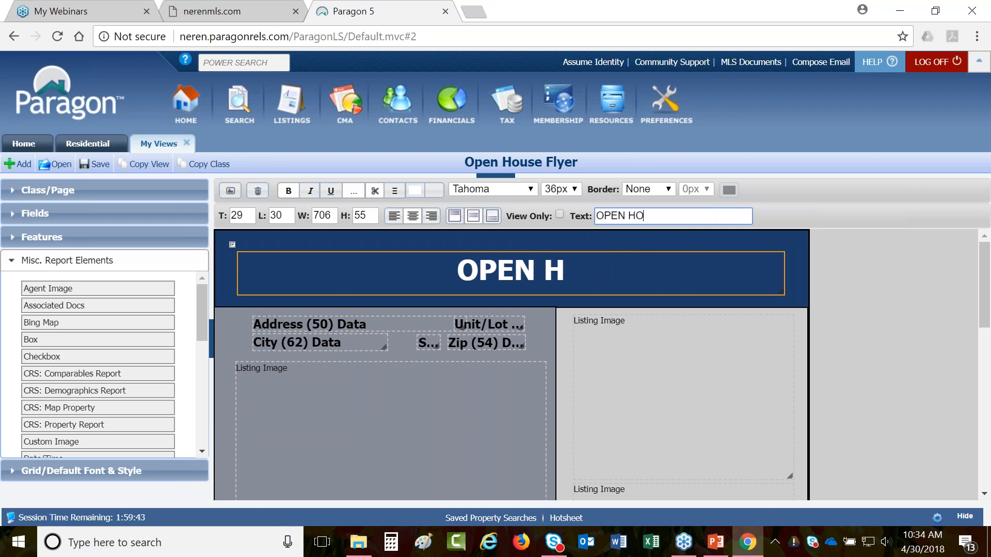
{"action": "type", "text": "USE1"}
{"action": "key", "text": "BackSpace"}
{"action": "type", "text": "!"}
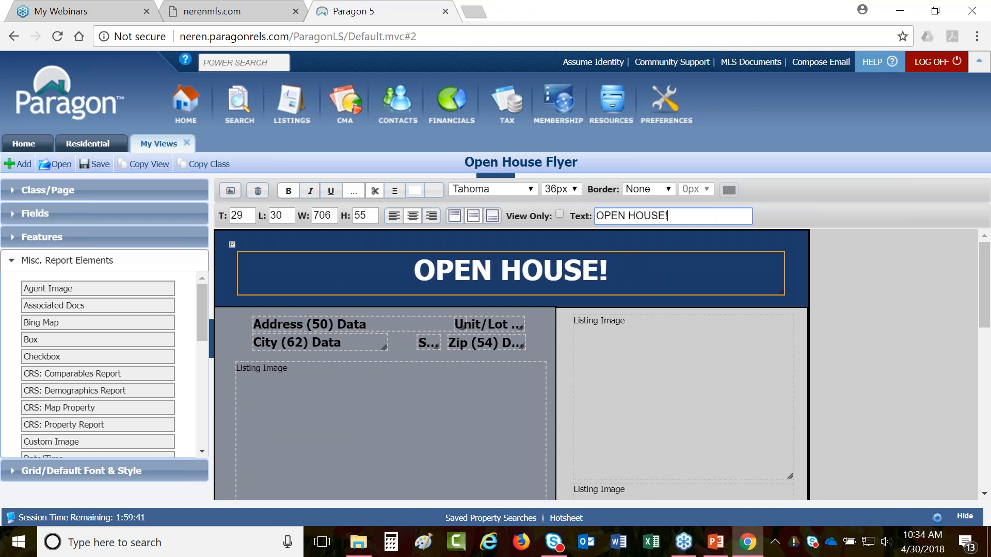
- Set the heading to Arial at 36px, mark it View Only, and switch to Residential
{"action": "left_click", "coordinate": [498, 188]}
{"action": "left_click", "coordinate": [488, 203]}
{"action": "left_click", "coordinate": [560, 188]}
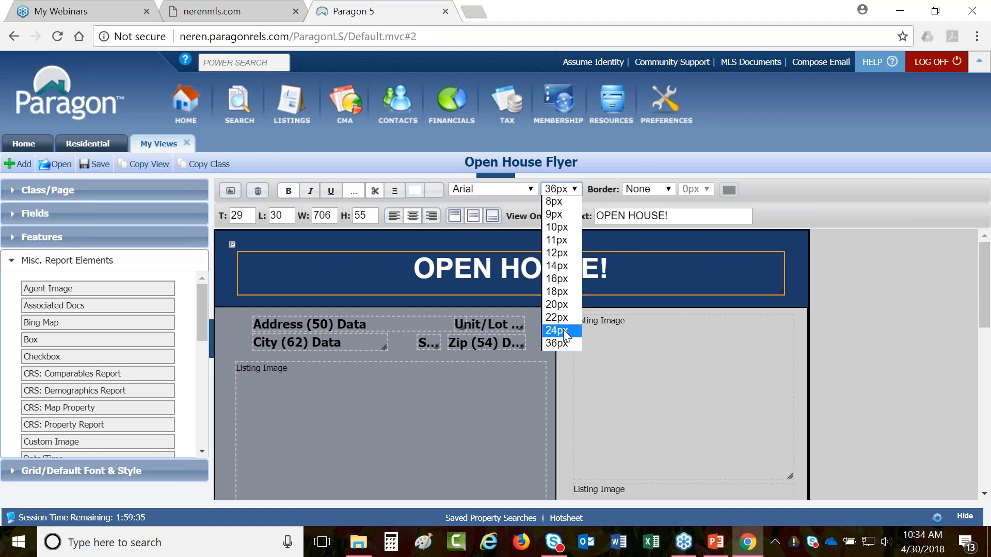
{"action": "left_click", "coordinate": [566, 331]}
{"action": "left_click", "coordinate": [569, 190]}
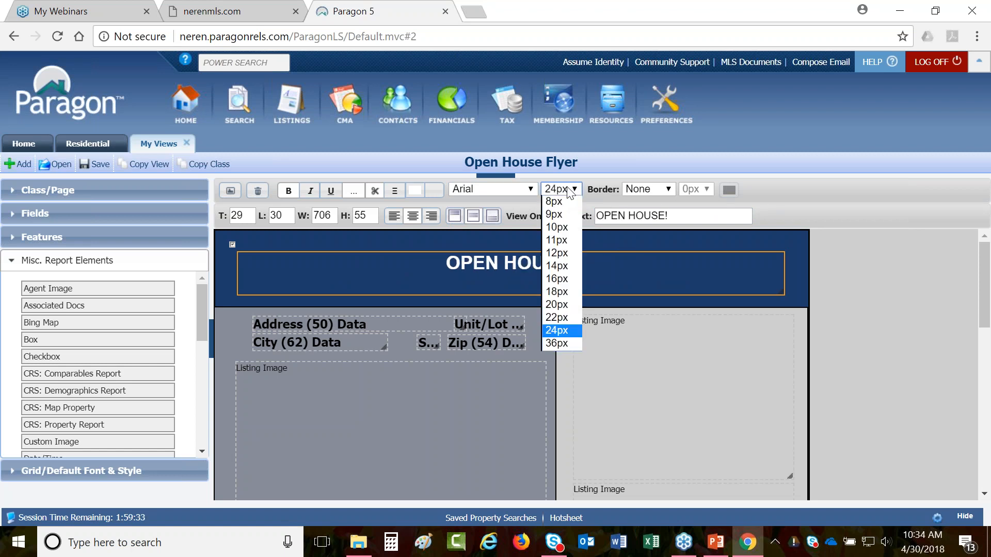
{"action": "left_click", "coordinate": [557, 343]}
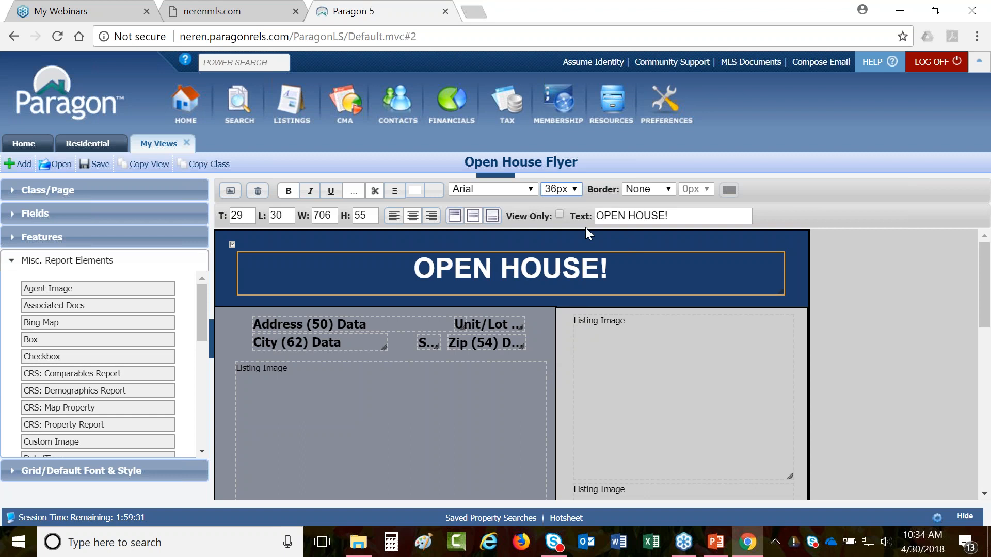
{"action": "left_click", "coordinate": [559, 217]}
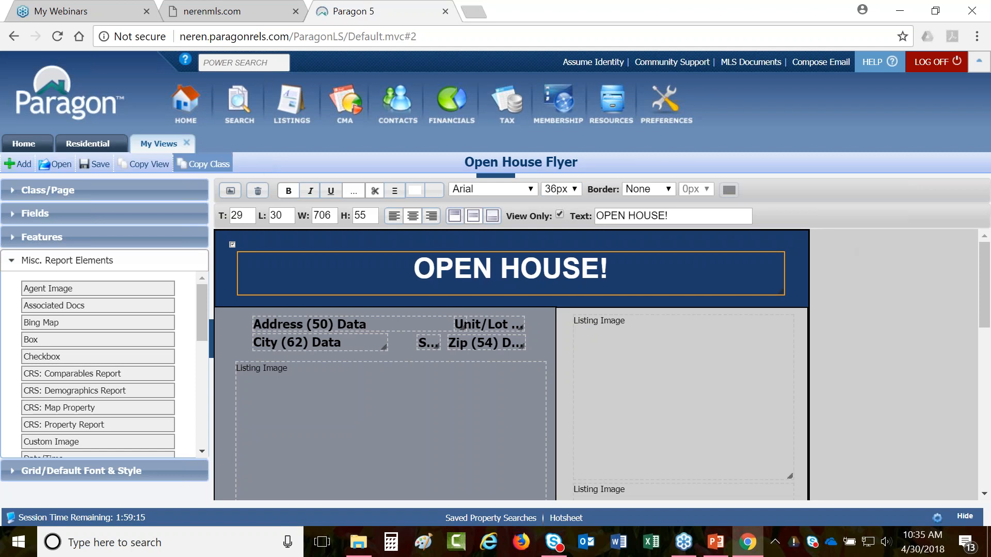
{"action": "left_click", "coordinate": [88, 144]}
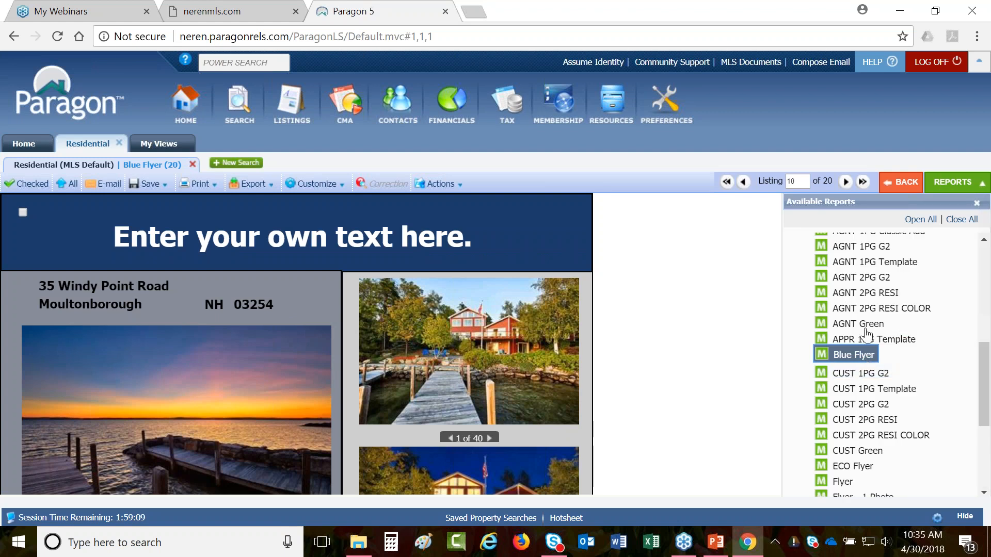
{"action": "left_click", "coordinate": [309, 184]}
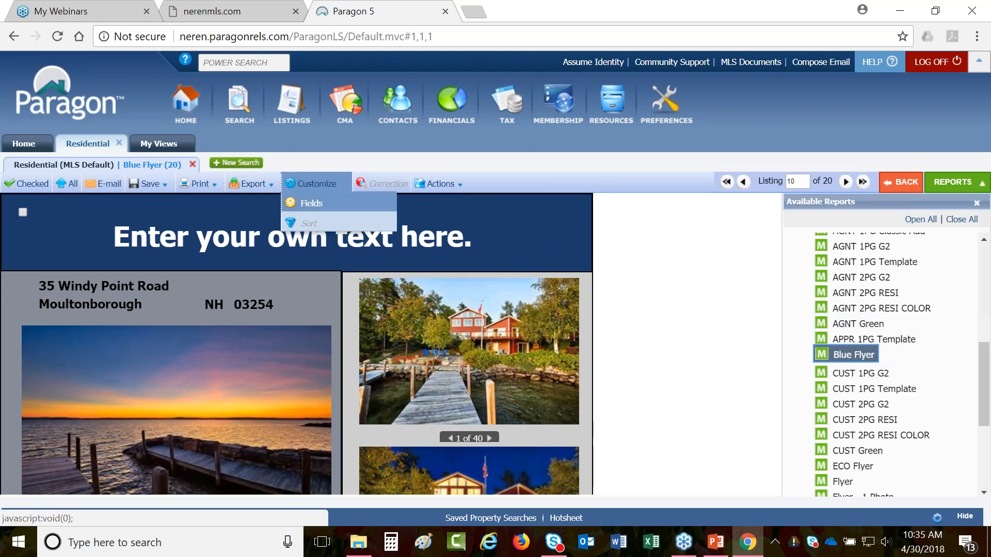
{"action": "left_click", "coordinate": [312, 202]}
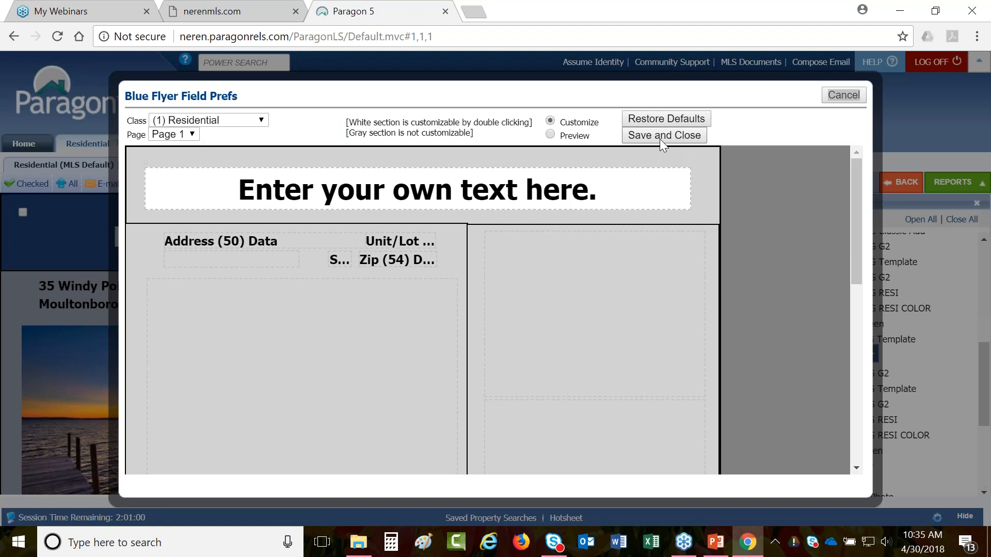
{"action": "left_click", "coordinate": [660, 138]}
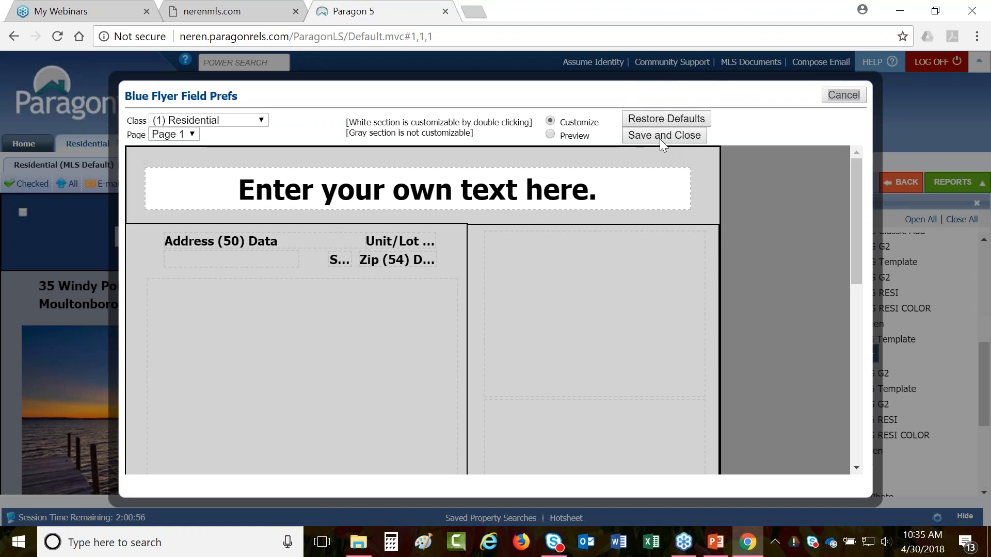
{"action": "scroll", "coordinate": [449, 236], "scroll_direction": "down", "scroll_amount": 5}
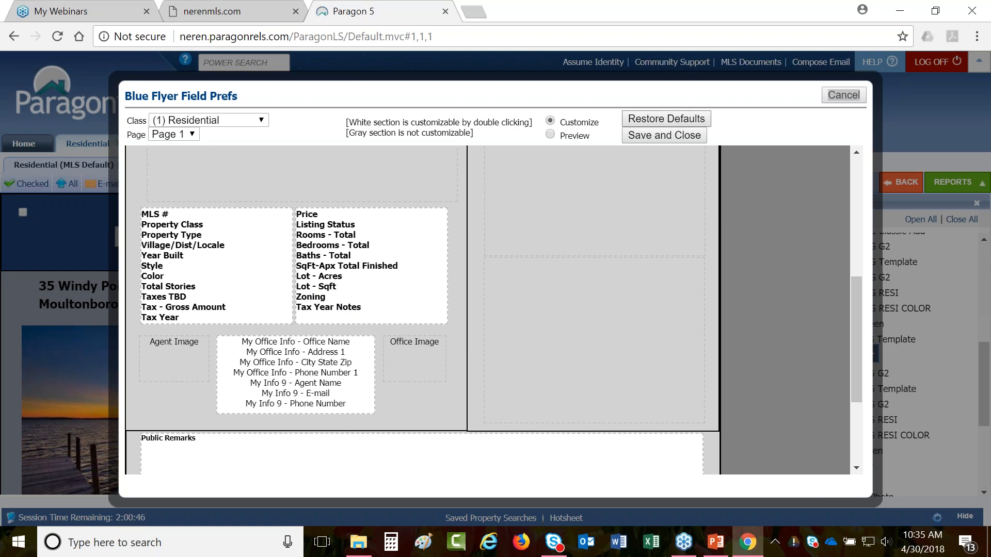
{"action": "left_click", "coordinate": [677, 115]}
{"action": "key", "text": "ctrl"}
{"action": "key", "text": "ctrl"}
{"action": "key", "text": "ctrl"}
{"action": "key", "text": "ctrl"}
{"action": "left_click", "coordinate": [843, 95]}
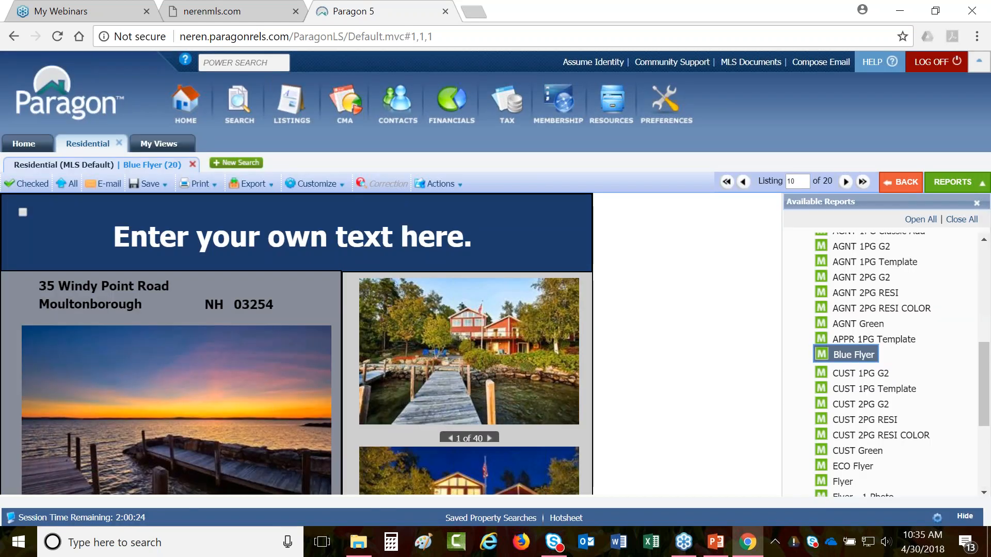
{"action": "left_click", "coordinate": [175, 148]}
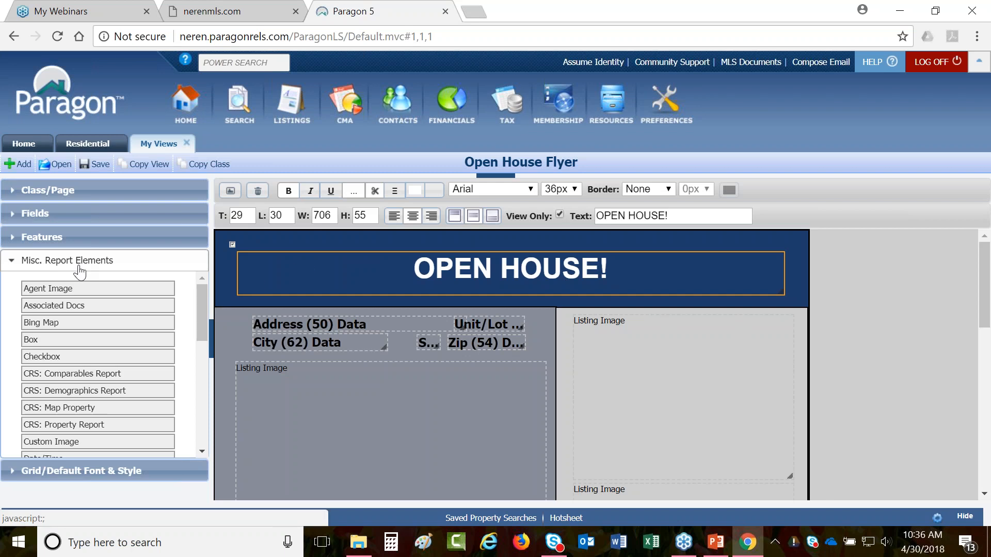
- Place a Text element below the City row and widen it across the left column
{"action": "scroll", "coordinate": [77, 317], "scroll_direction": "down", "scroll_amount": 4}
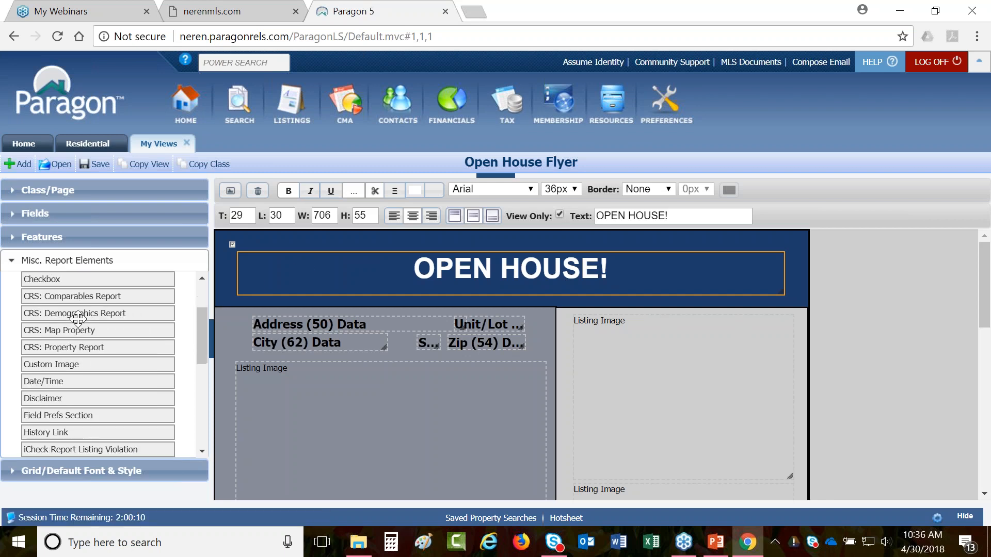
{"action": "scroll", "coordinate": [64, 364], "scroll_direction": "down", "scroll_amount": 3}
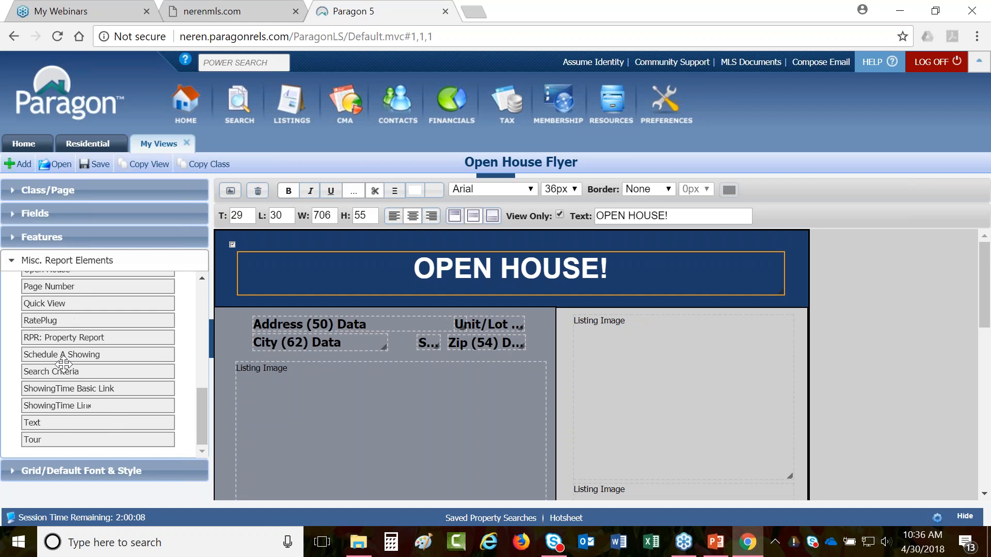
{"action": "left_click_drag", "start_coordinate": [50, 420], "coordinate": [333, 362]}
{"action": "left_click_drag", "start_coordinate": [416, 368], "coordinate": [540, 361]}
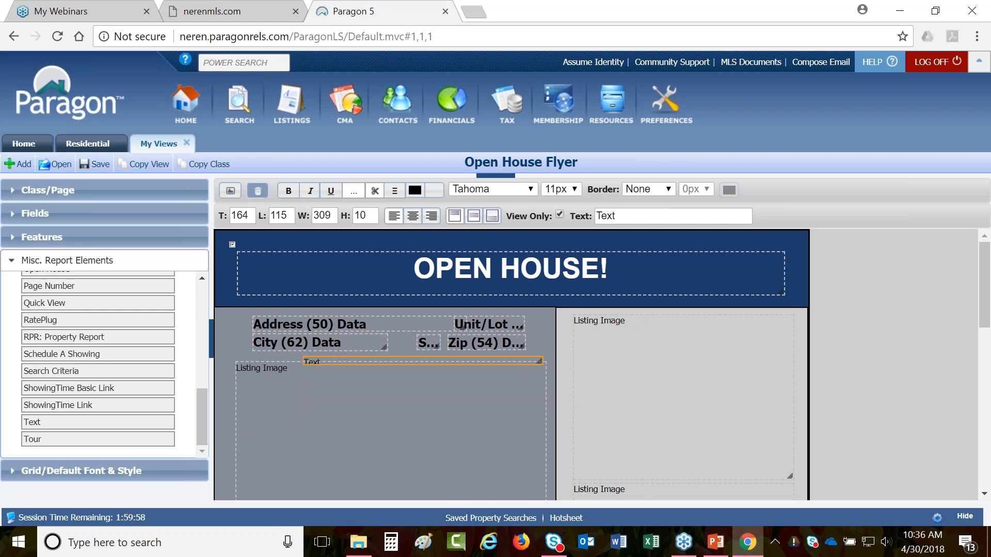
- Delete the new Text box and bring up the text colour picker for the OPEN HOUSE! heading
{"action": "left_click", "coordinate": [258, 190]}
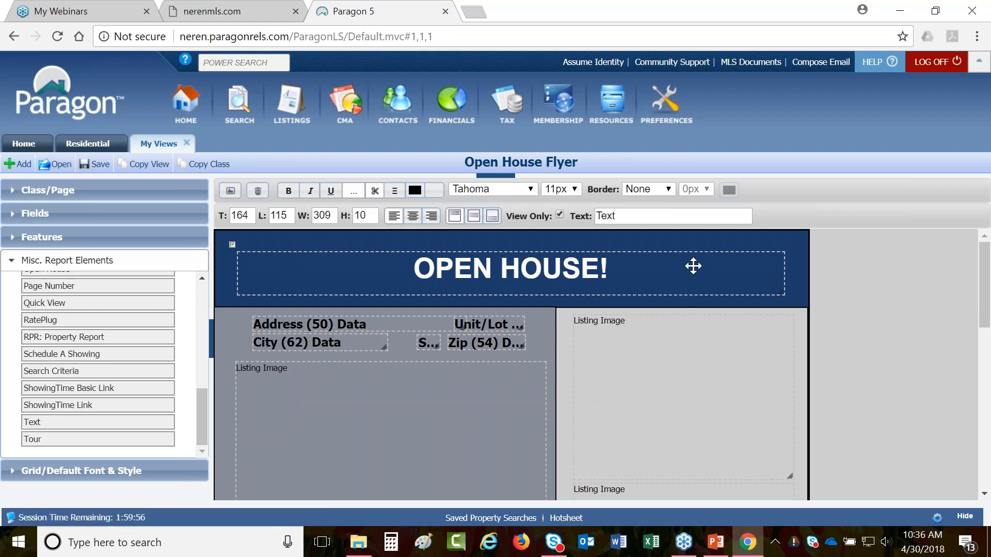
{"action": "left_click", "coordinate": [569, 268]}
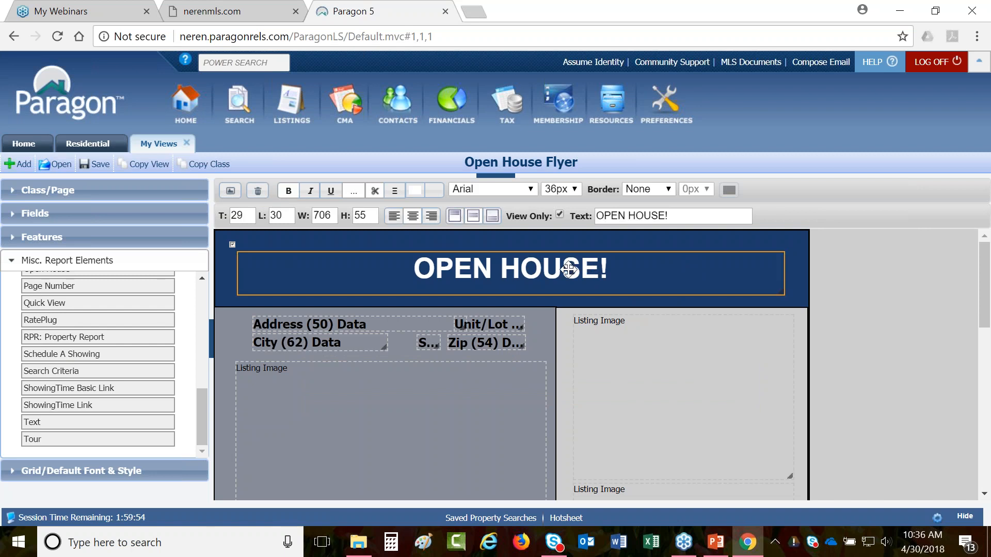
{"action": "left_click", "coordinate": [413, 192]}
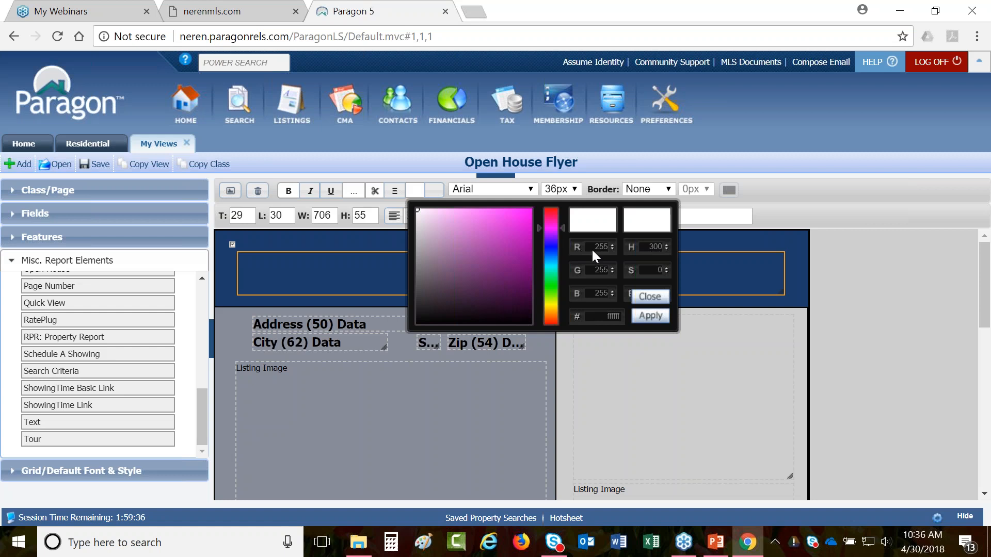
- Recolour the OPEN HOUSE! heading text blue, hex 2d6a9c
{"action": "left_click", "coordinate": [574, 316]}
{"action": "left_click", "coordinate": [578, 320]}
{"action": "left_click_drag", "start_coordinate": [417, 211], "coordinate": [498, 254]}
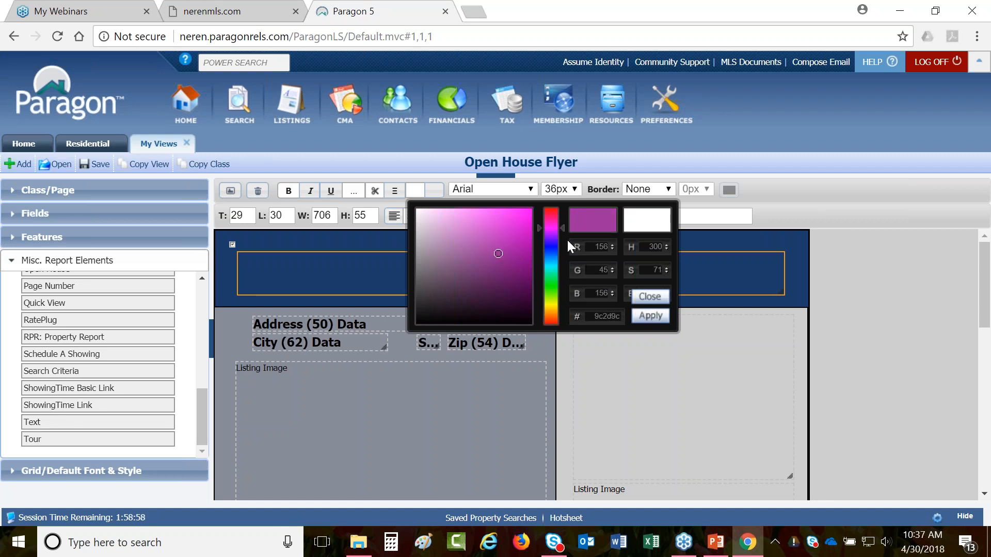
{"action": "left_click_drag", "start_coordinate": [563, 225], "coordinate": [559, 258]}
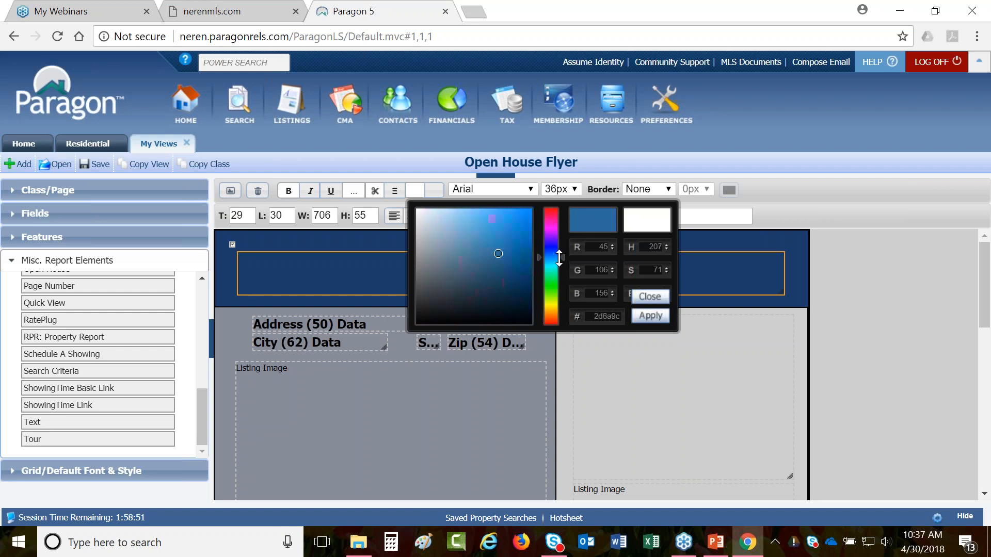
{"action": "left_click", "coordinate": [656, 317]}
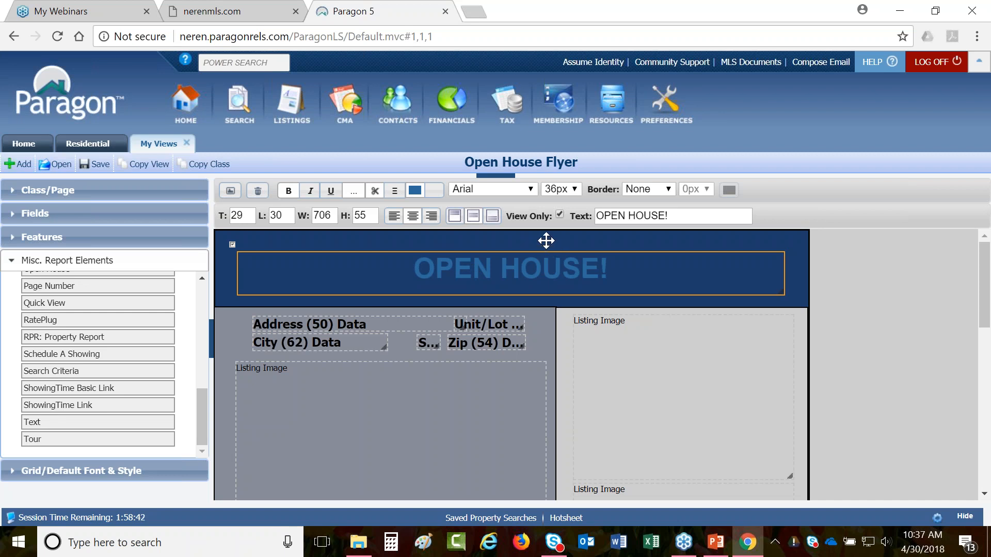
{"action": "left_click", "coordinate": [797, 241]}
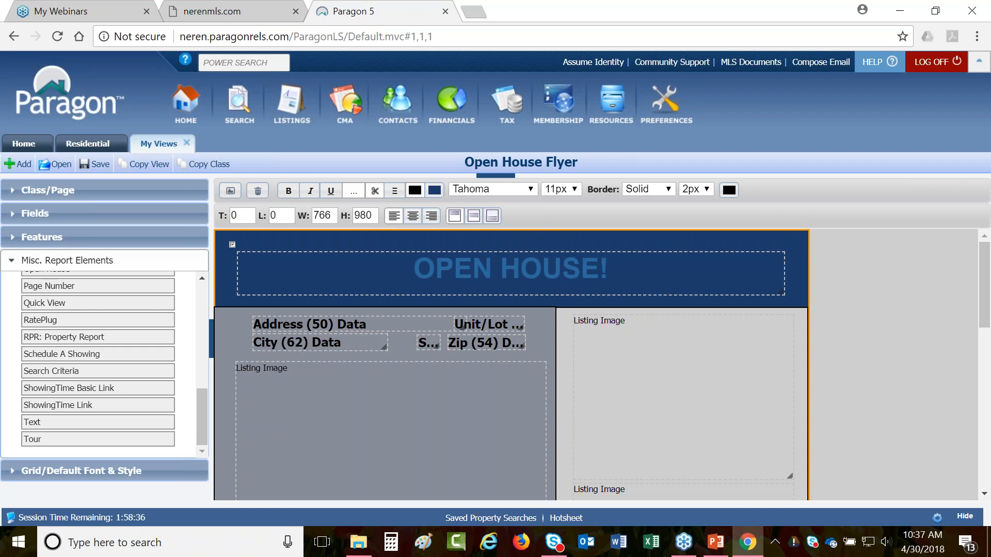
- Set the header container's background colour to white (ffffff) behind the OPEN HOUSE! heading
{"action": "left_click", "coordinate": [437, 192]}
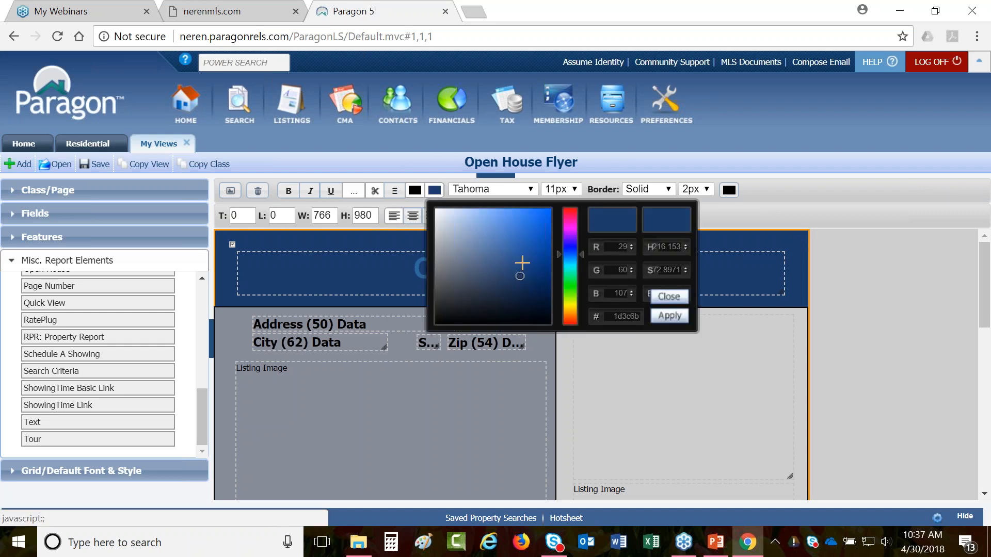
{"action": "left_click_drag", "start_coordinate": [518, 278], "coordinate": [433, 211]}
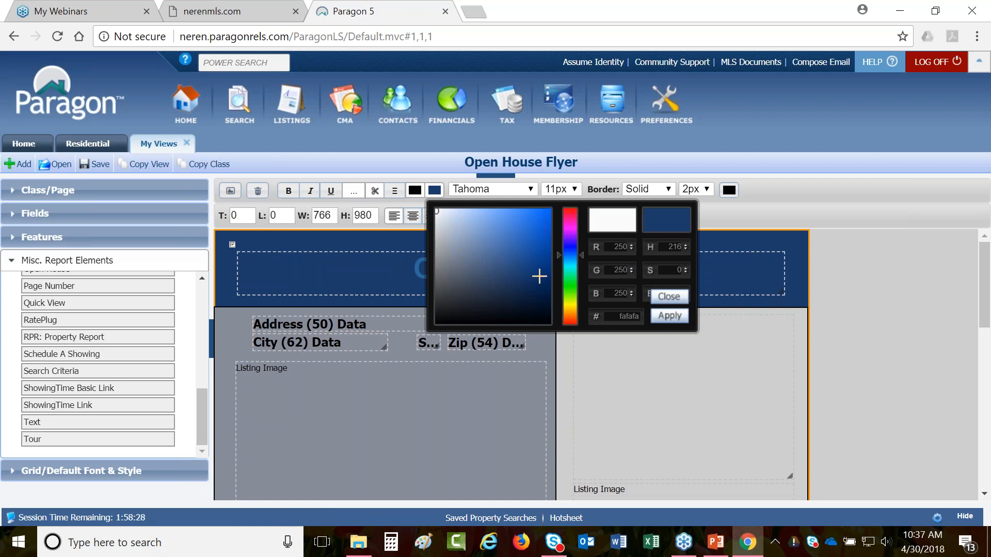
{"action": "left_click", "coordinate": [670, 316]}
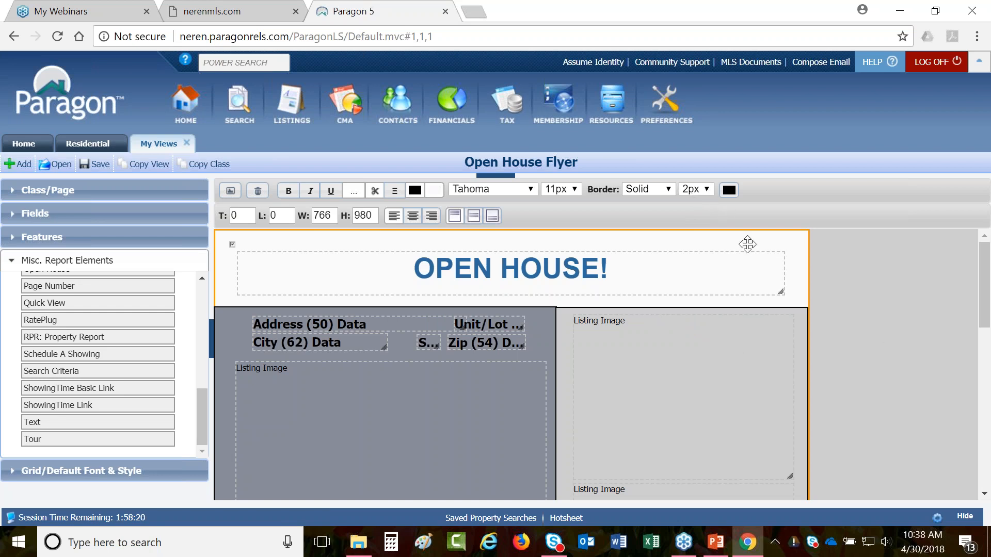
- Select the header section and review its border style options
{"action": "left_click", "coordinate": [644, 274]}
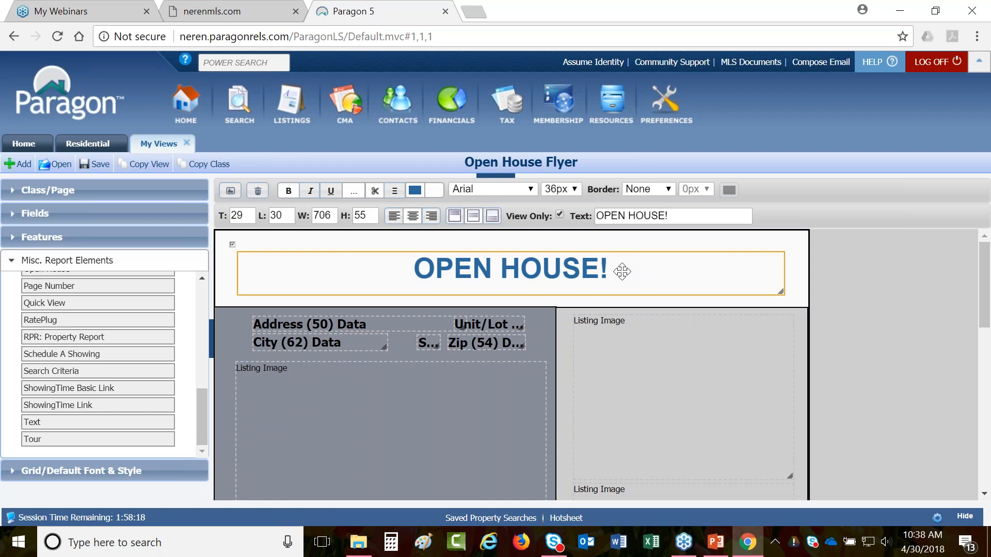
{"action": "left_click", "coordinate": [642, 240]}
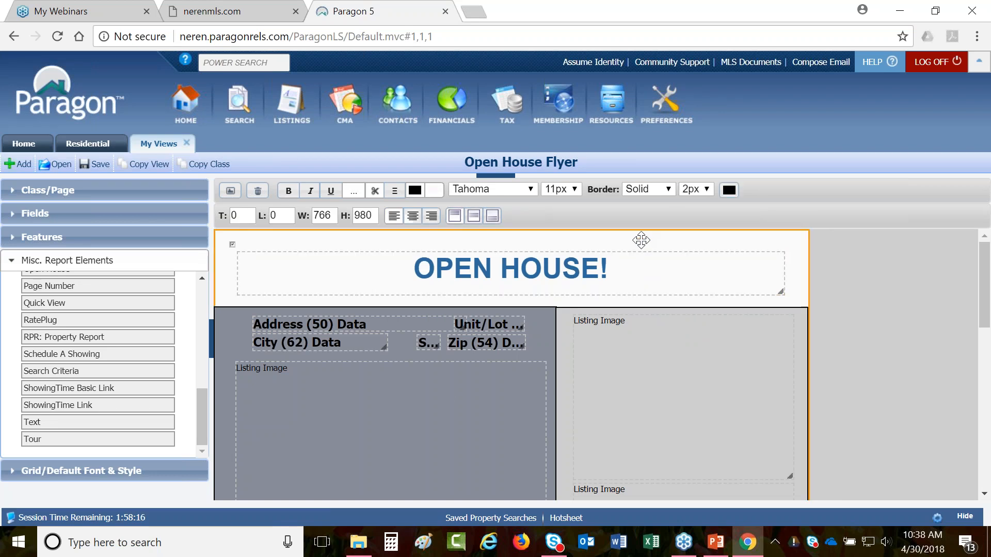
{"action": "left_click_drag", "start_coordinate": [200, 428], "coordinate": [109, 319]}
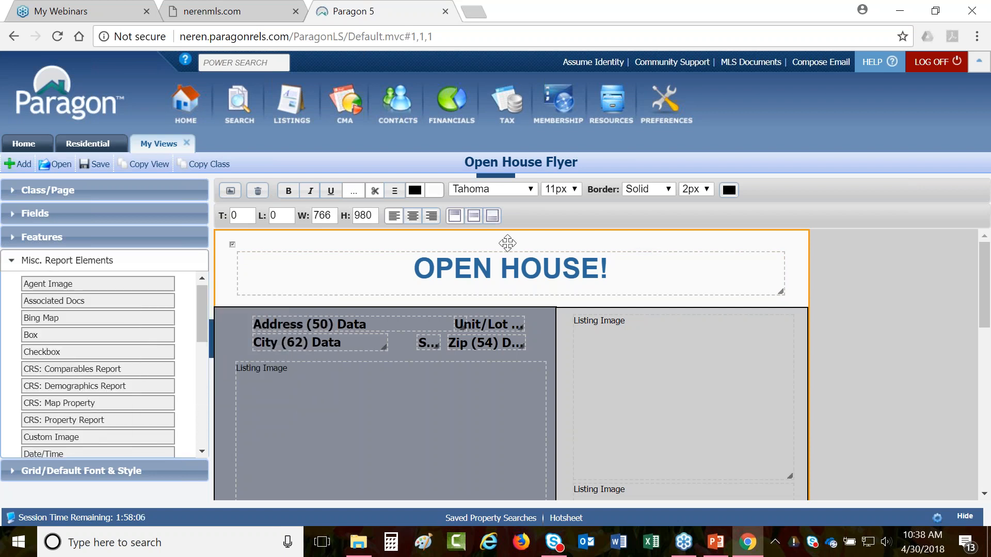
{"action": "left_click", "coordinate": [660, 189]}
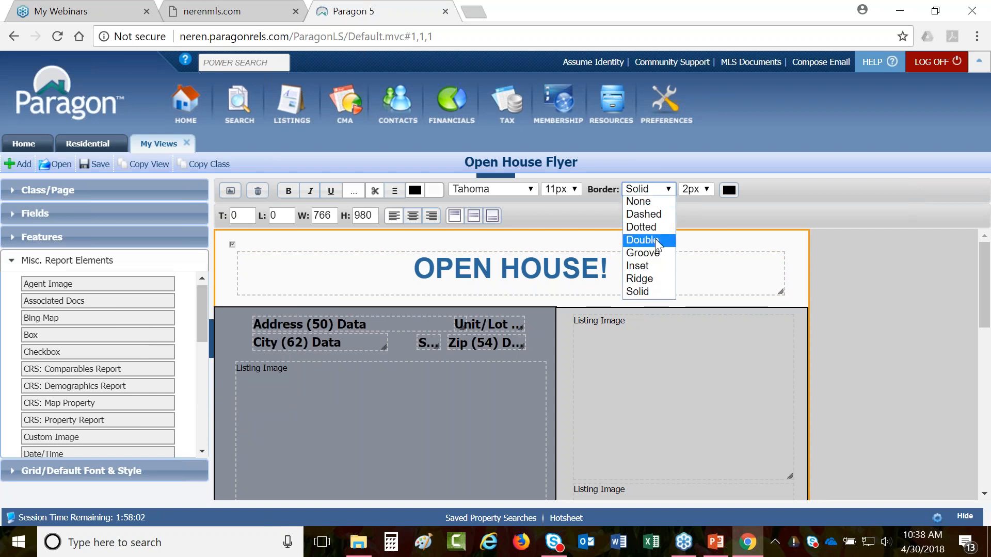
- Give the OPEN HOUSE! title a Groove border and check the result
{"action": "left_click", "coordinate": [645, 253]}
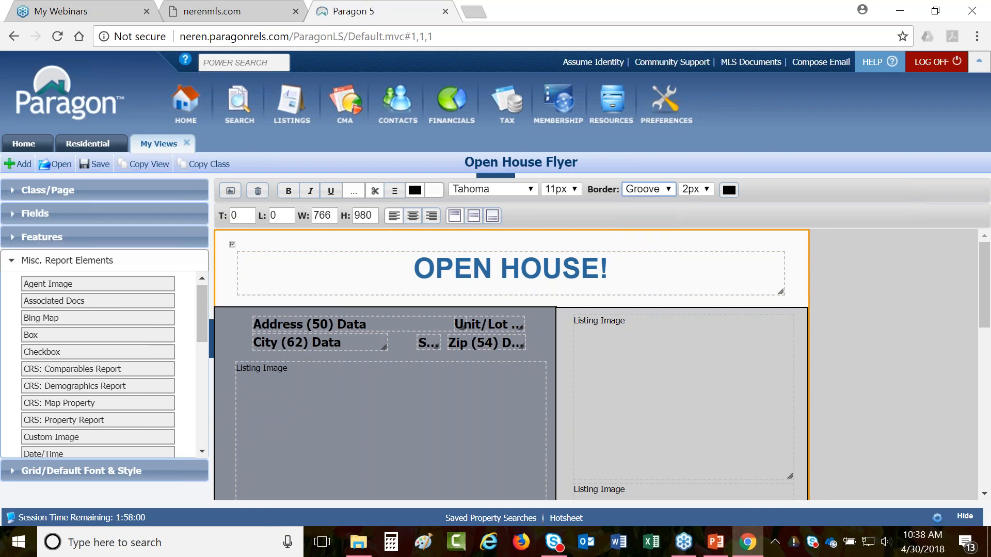
{"action": "left_click", "coordinate": [629, 278]}
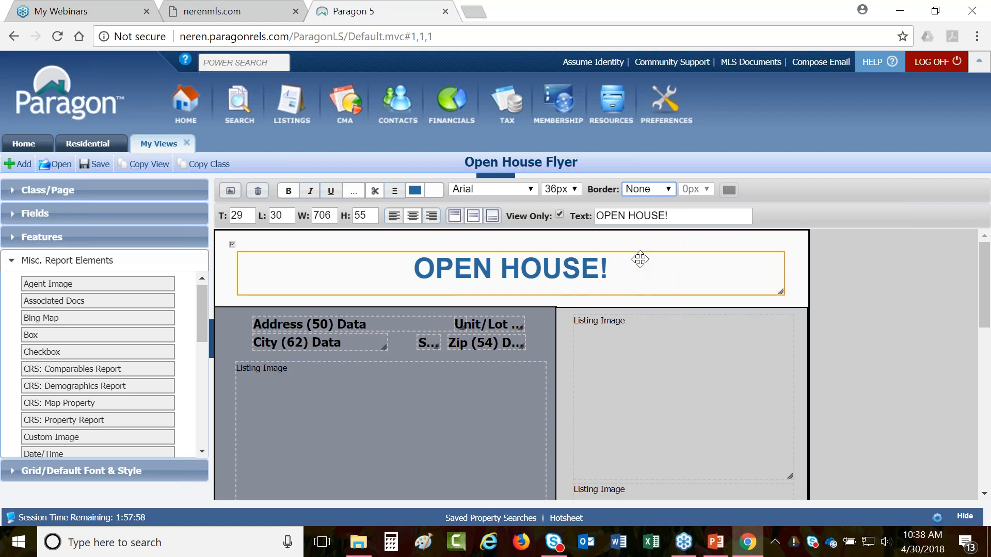
{"action": "left_click", "coordinate": [654, 192]}
{"action": "left_click", "coordinate": [645, 254]}
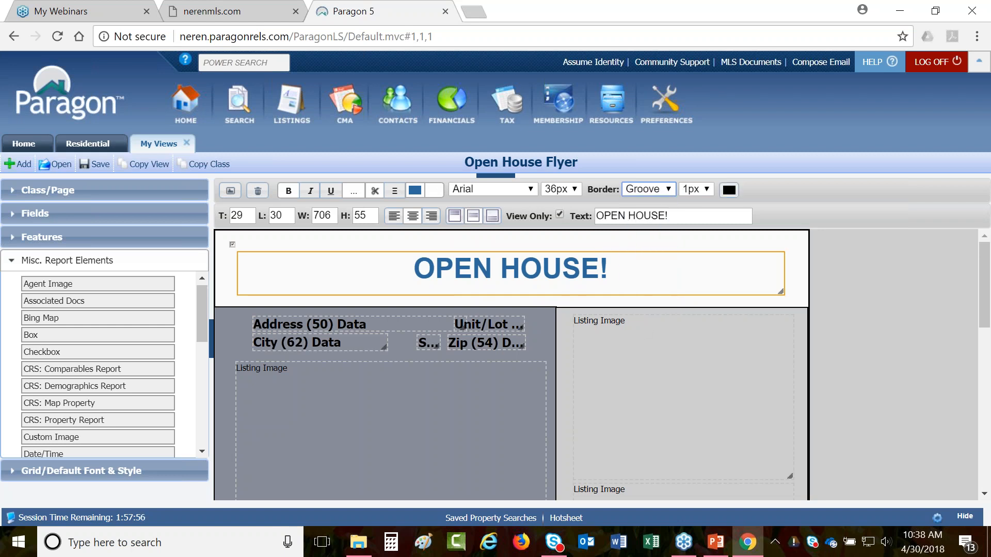
{"action": "left_click", "coordinate": [646, 339]}
- Switch the OPEN HOUSE! title's border to Dotted and check the result
{"action": "left_click", "coordinate": [646, 275]}
{"action": "left_click", "coordinate": [652, 193]}
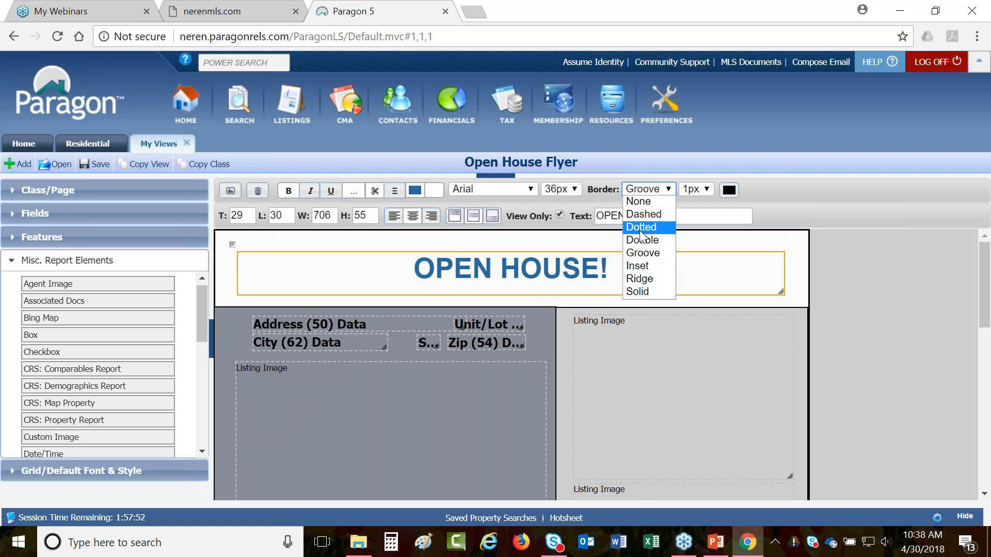
{"action": "left_click", "coordinate": [648, 224]}
{"action": "left_click", "coordinate": [653, 346]}
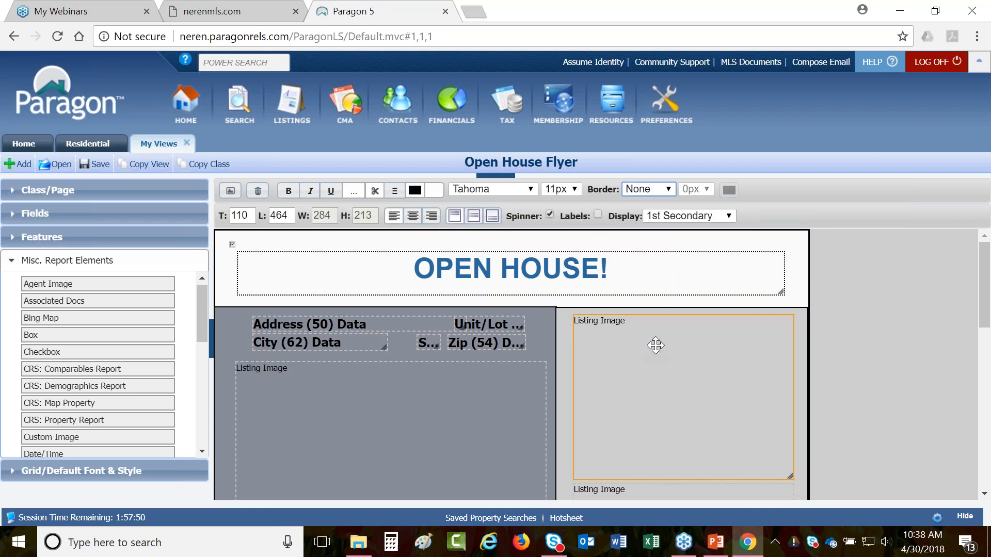
- Set the title's border to None, then select the whole flyer page
{"action": "left_click", "coordinate": [658, 272]}
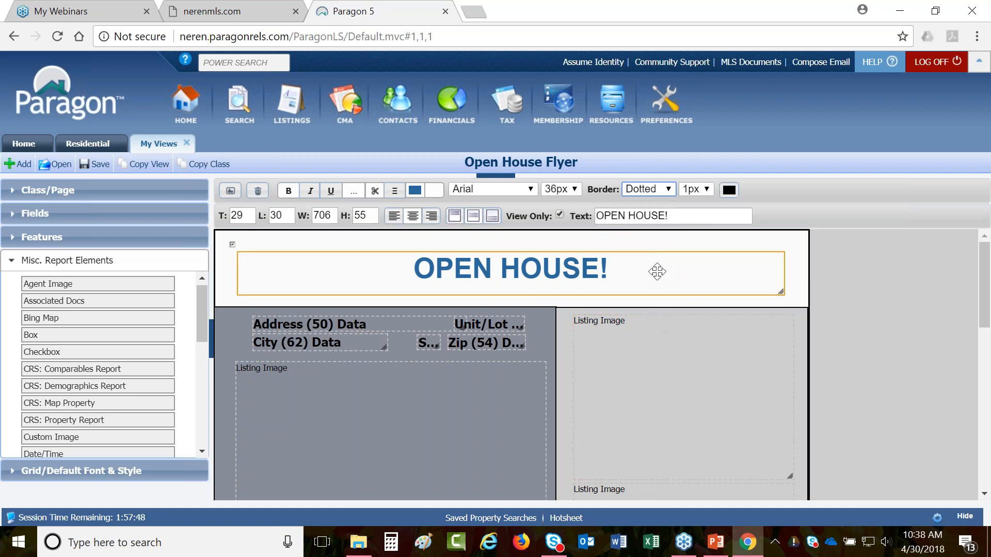
{"action": "left_click", "coordinate": [649, 189]}
{"action": "left_click", "coordinate": [646, 202]}
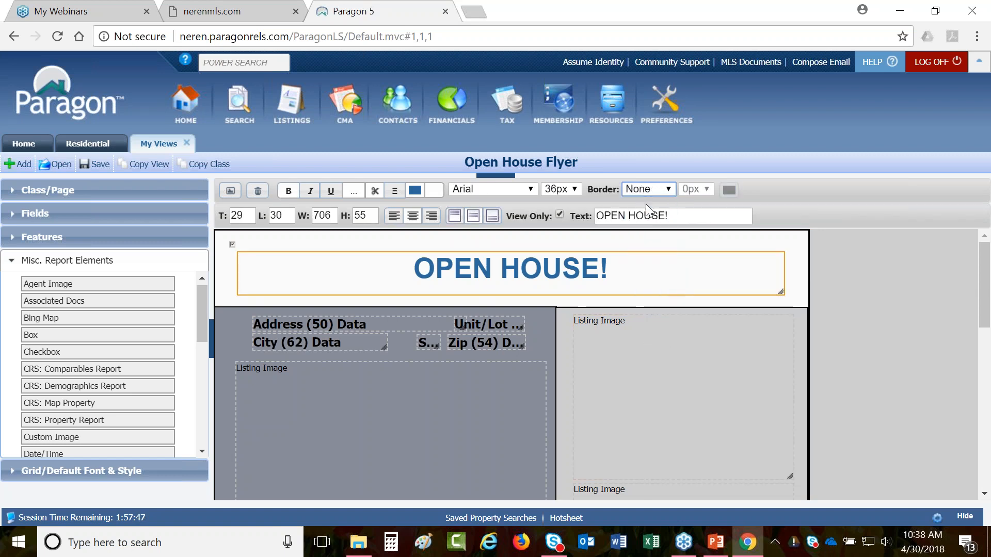
{"action": "left_click", "coordinate": [610, 409]}
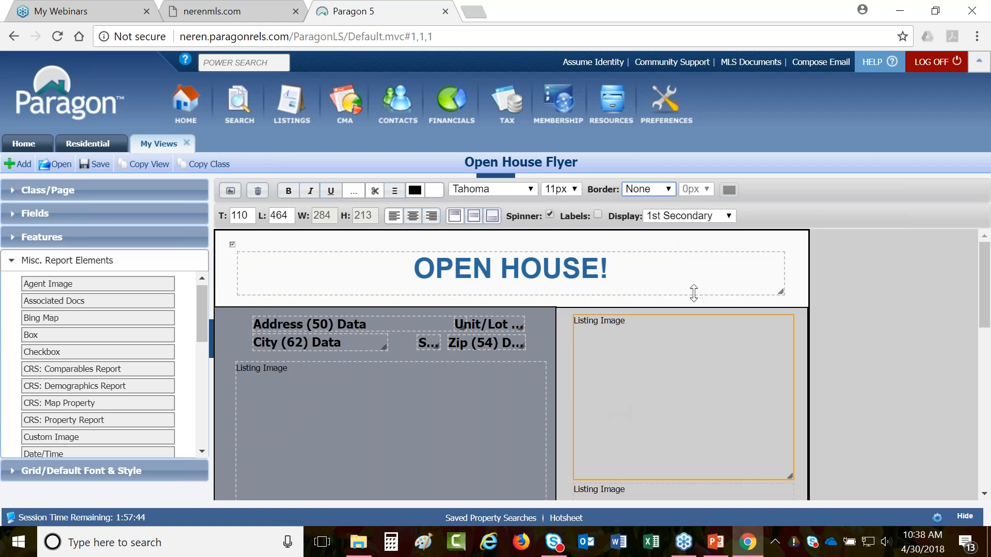
{"action": "left_click", "coordinate": [774, 235]}
{"action": "left_click", "coordinate": [729, 192]}
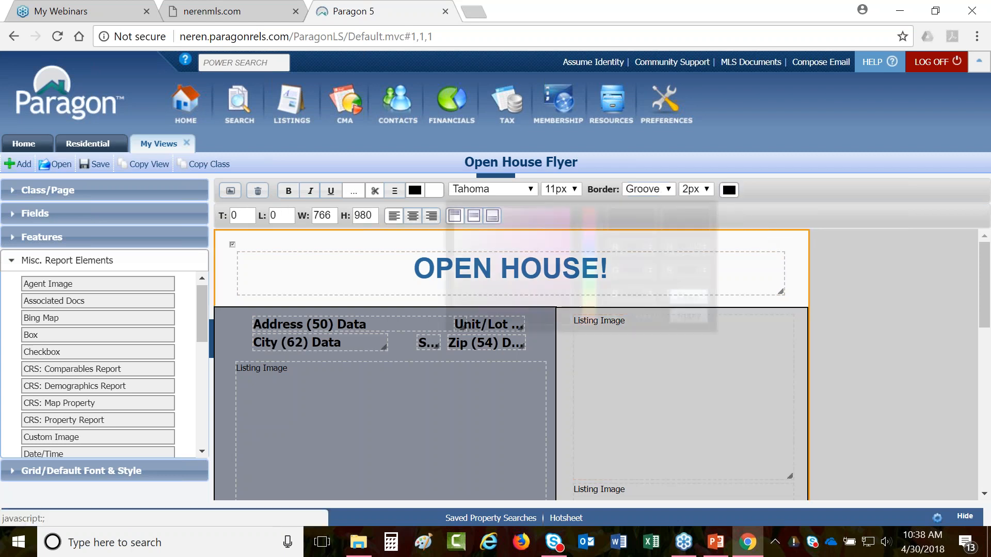
- Give the flyer page a teal border colour at 5px width
{"action": "left_click_drag", "start_coordinate": [593, 245], "coordinate": [594, 268]}
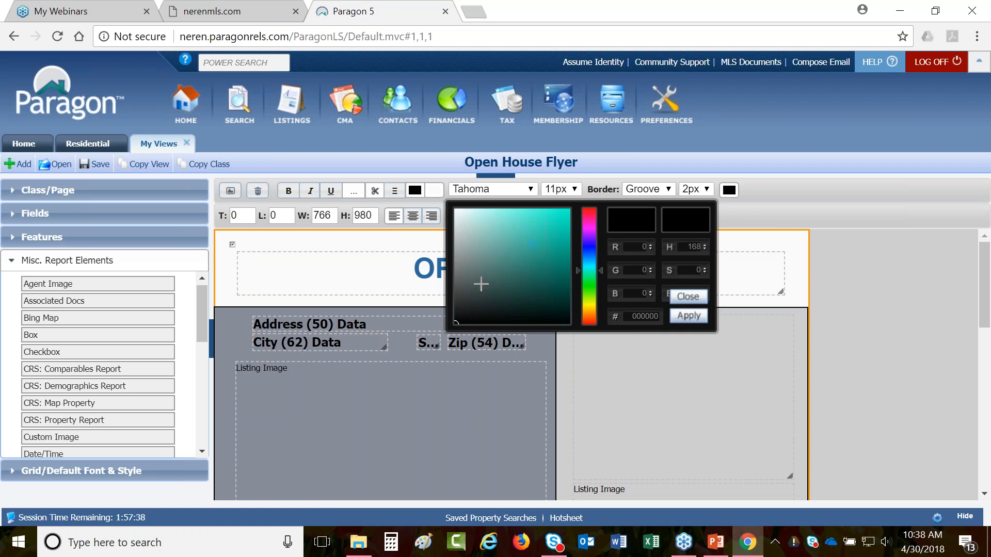
{"action": "mouse_move", "coordinate": [456, 323]}
{"action": "left_mouse_down"}
{"action": "mouse_move", "coordinate": [513, 262]}
{"action": "mouse_move", "coordinate": [551, 248]}
{"action": "left_mouse_up"}
{"action": "left_click", "coordinate": [677, 320]}
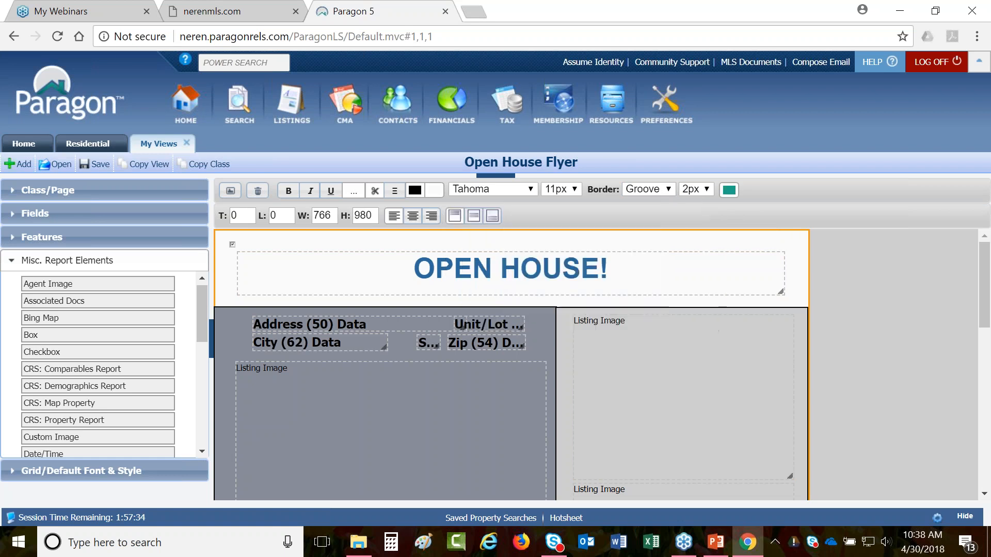
{"action": "left_click", "coordinate": [704, 191]}
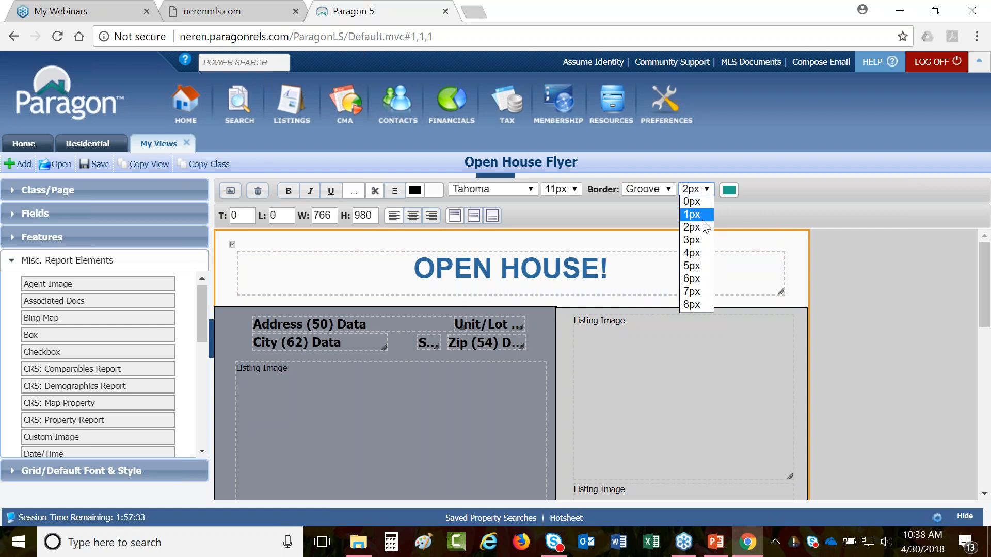
{"action": "left_click", "coordinate": [694, 272]}
- Check the teal border, then save the layout for previewing
{"action": "left_click", "coordinate": [685, 360]}
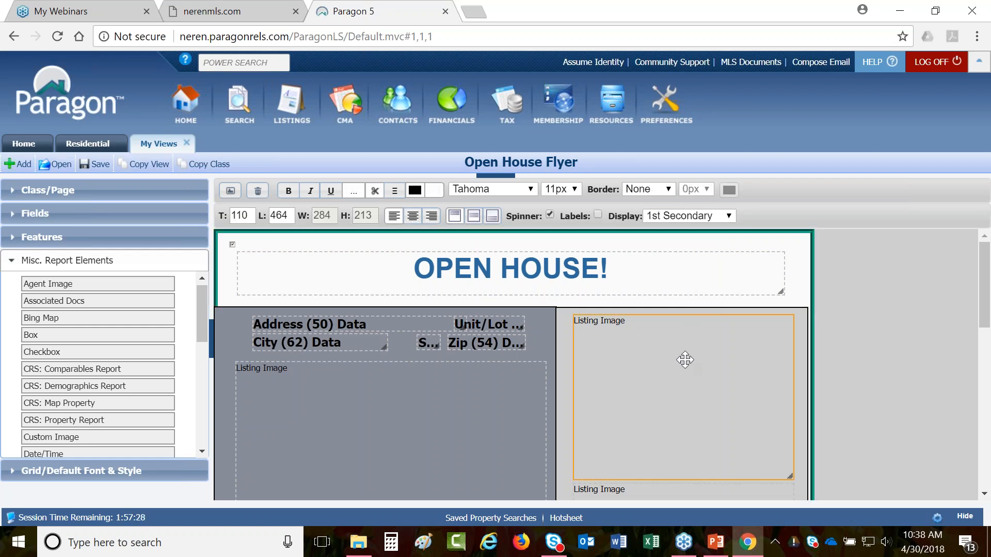
{"action": "left_click", "coordinate": [230, 191]}
{"action": "left_click", "coordinate": [530, 122]}
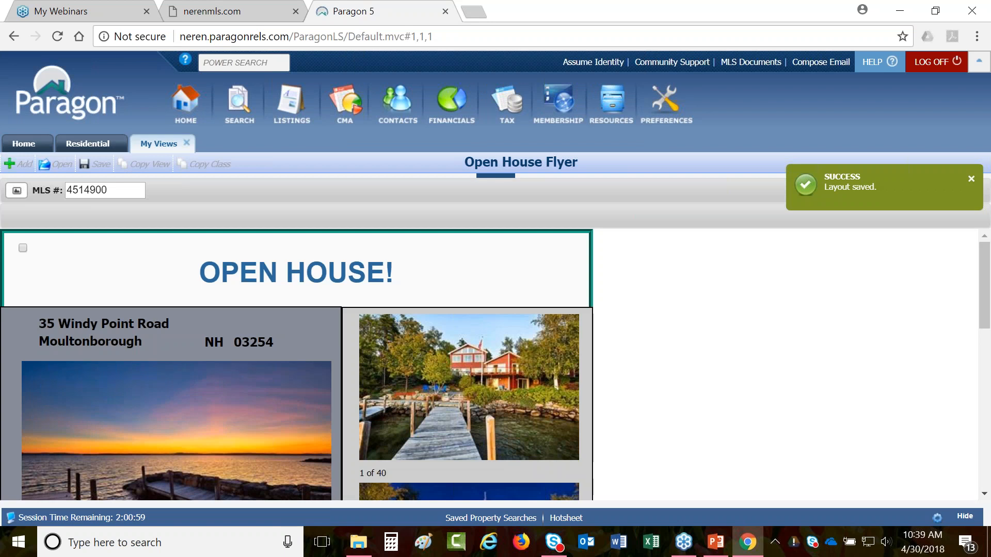
- Scroll through the listing-data preview of the flyer, then return to the layout editor
{"action": "scroll", "coordinate": [296, 366], "scroll_direction": "down", "scroll_amount": 4}
{"action": "scroll", "coordinate": [297, 365], "scroll_direction": "down", "scroll_amount": 5}
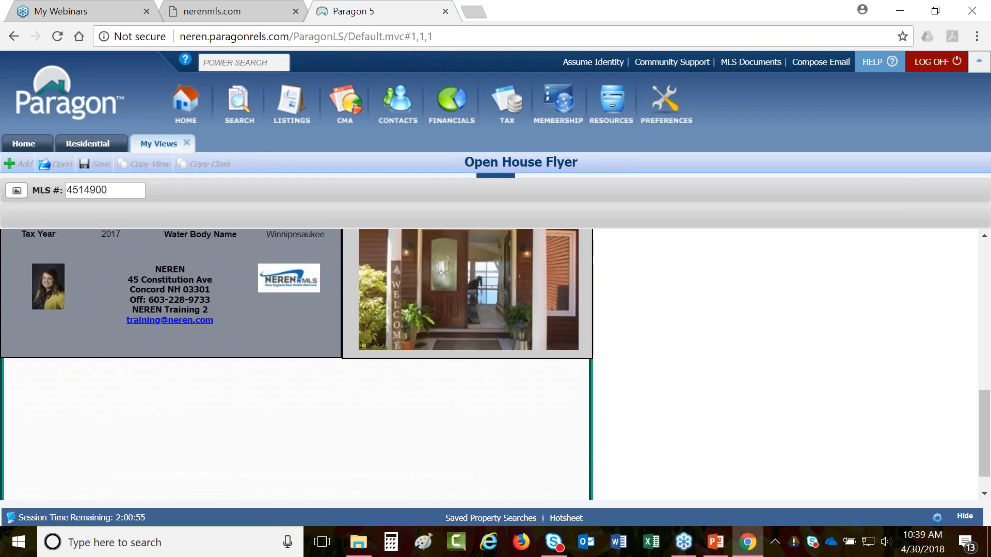
{"action": "scroll", "coordinate": [297, 365], "scroll_direction": "down", "scroll_amount": 1}
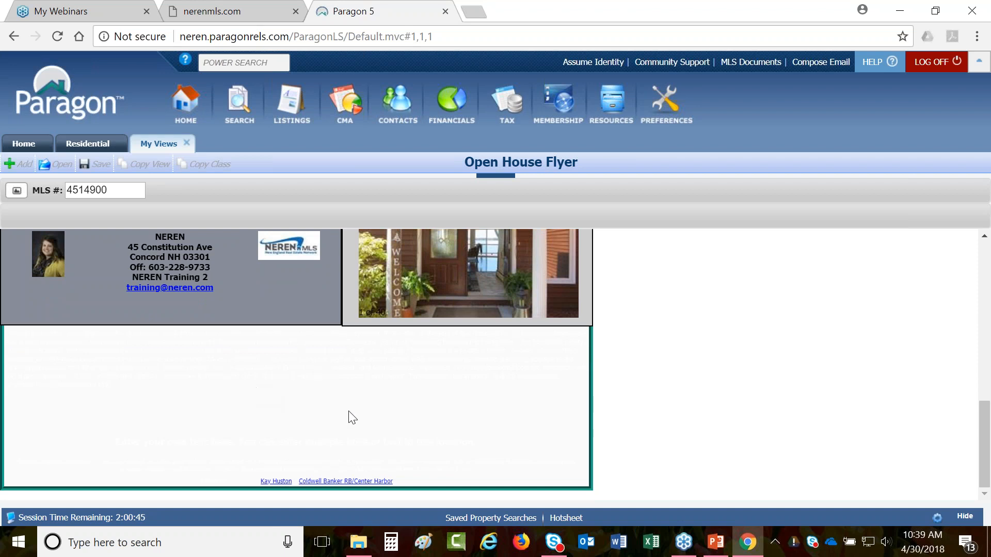
{"action": "scroll", "coordinate": [416, 442], "scroll_direction": "up", "scroll_amount": 15}
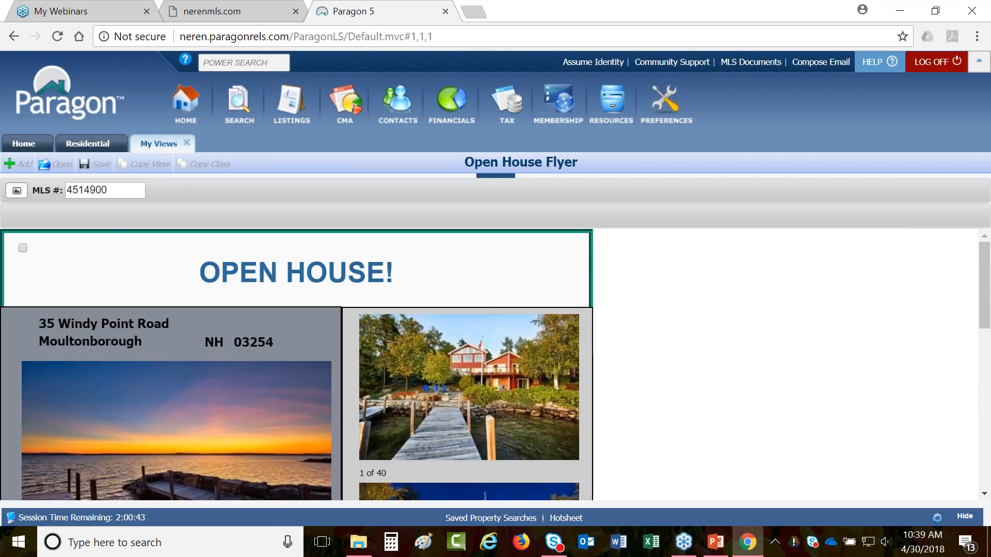
{"action": "left_click", "coordinate": [17, 191]}
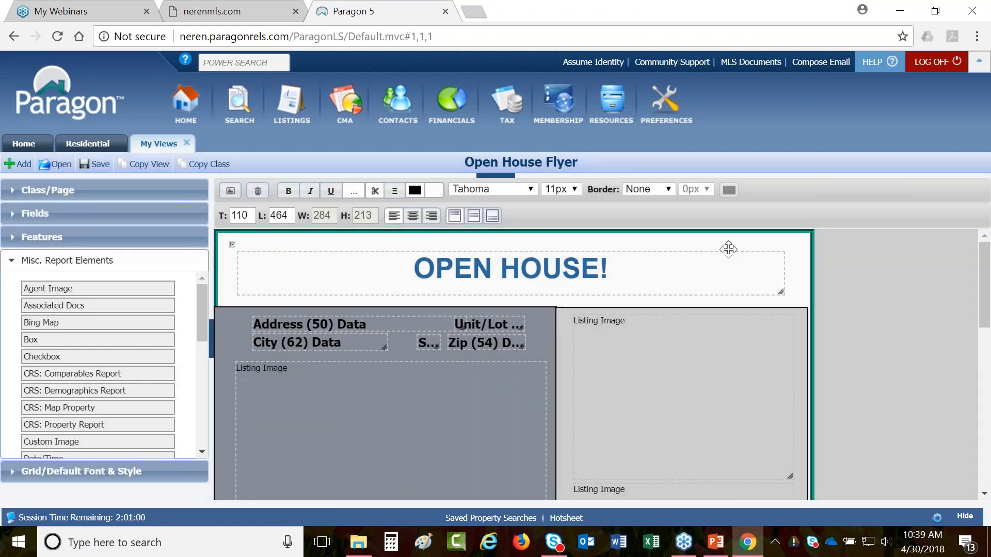
- Make the page border black and 1px wide, then select the box below the agent info
{"action": "left_click", "coordinate": [735, 235]}
{"action": "left_click", "coordinate": [729, 191]}
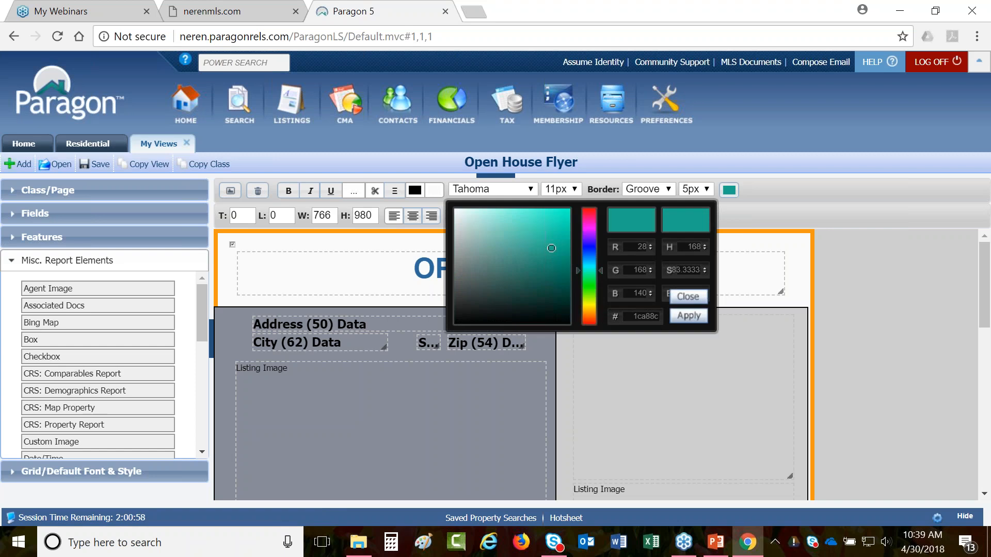
{"action": "mouse_move", "coordinate": [551, 248]}
{"action": "left_mouse_down"}
{"action": "mouse_move", "coordinate": [484, 290]}
{"action": "mouse_move", "coordinate": [444, 332]}
{"action": "left_mouse_up"}
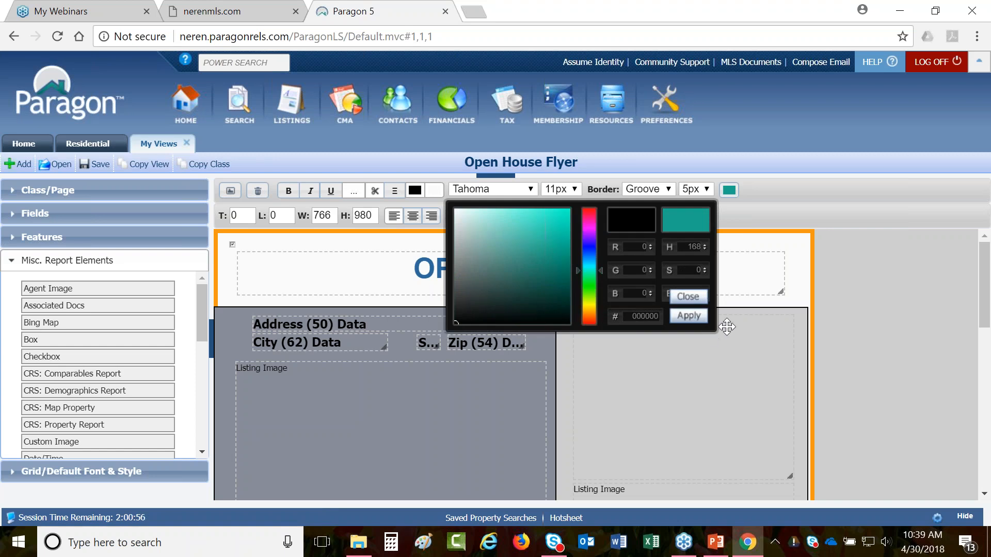
{"action": "left_click", "coordinate": [688, 316]}
{"action": "left_click", "coordinate": [696, 189]}
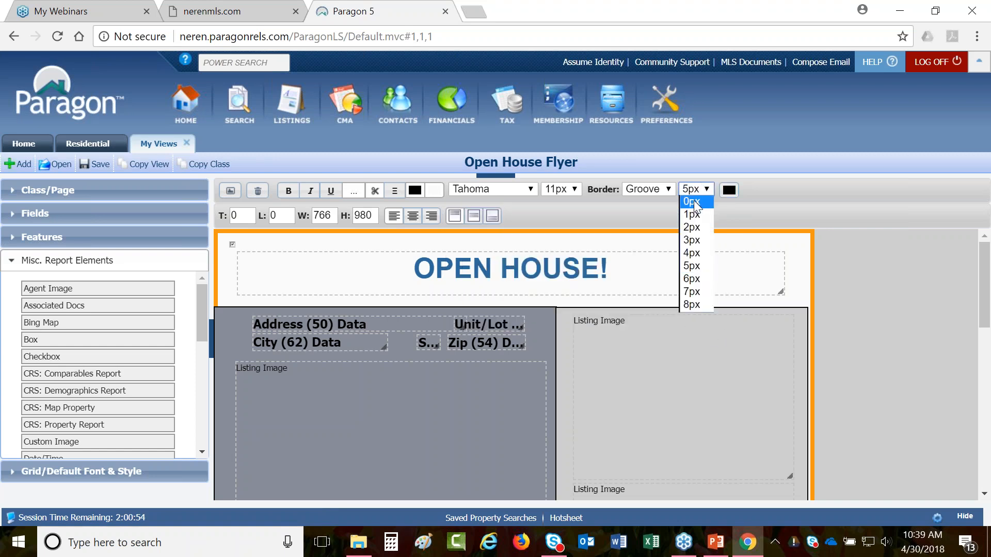
{"action": "left_click", "coordinate": [697, 215]}
{"action": "scroll", "coordinate": [784, 313], "scroll_direction": "down", "scroll_amount": 6}
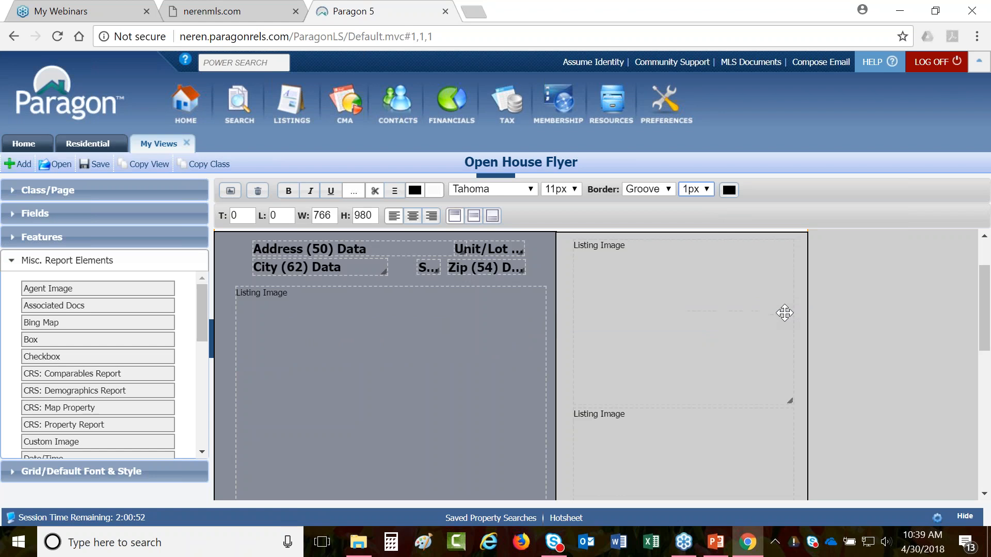
{"action": "left_click", "coordinate": [635, 361]}
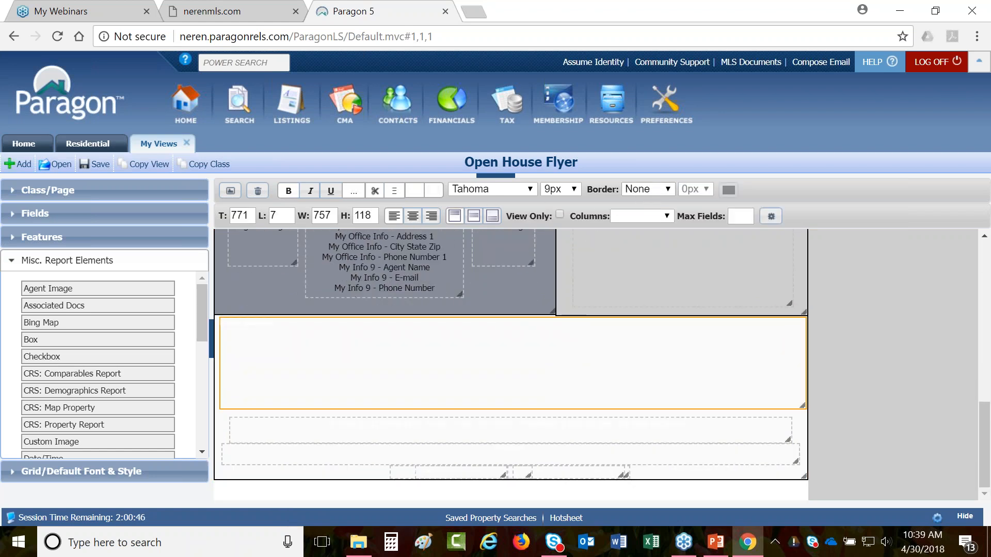
- Give the Public Remarks box a grey-blue text colour
{"action": "left_click", "coordinate": [414, 190]}
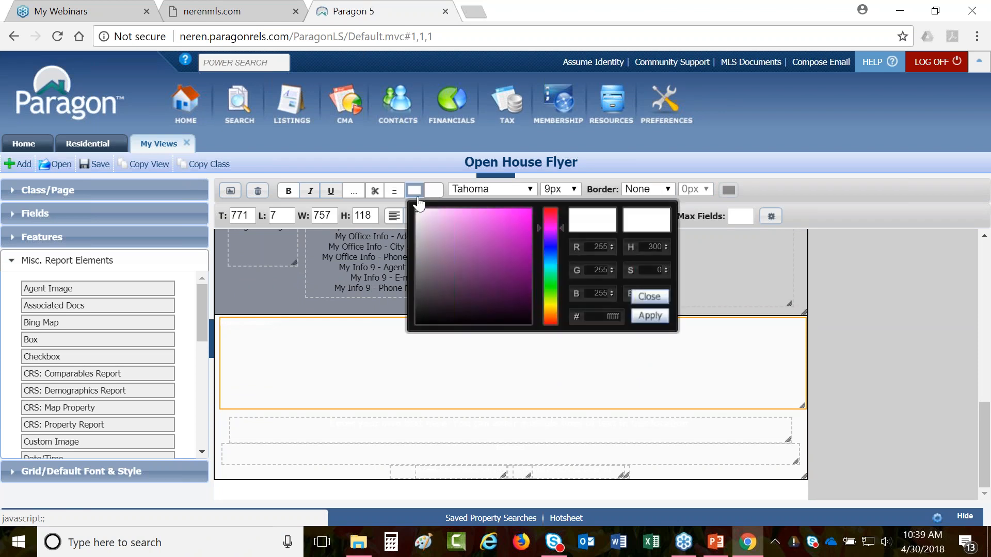
{"action": "left_click_drag", "start_coordinate": [540, 228], "coordinate": [537, 257]}
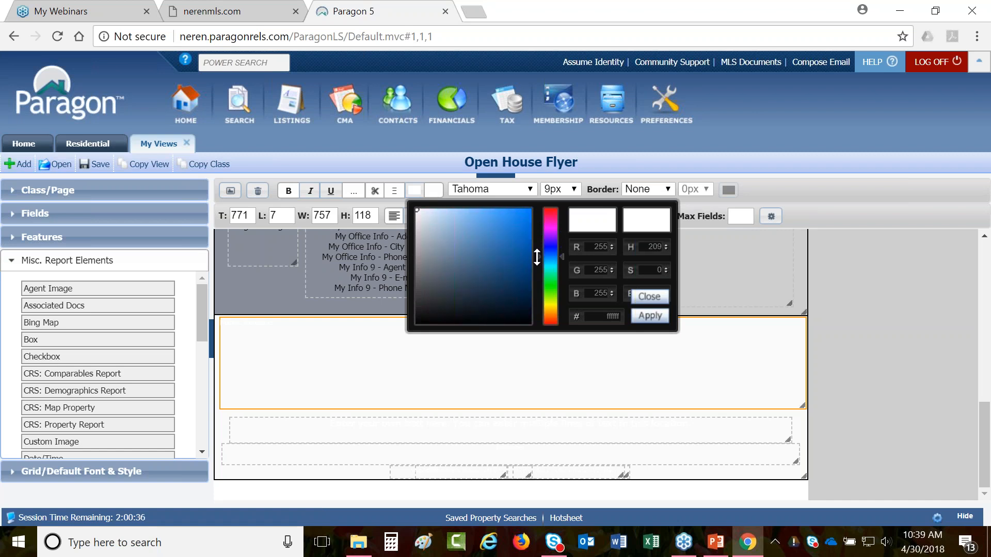
{"action": "left_click_drag", "start_coordinate": [416, 212], "coordinate": [440, 246]}
{"action": "left_click", "coordinate": [645, 316]}
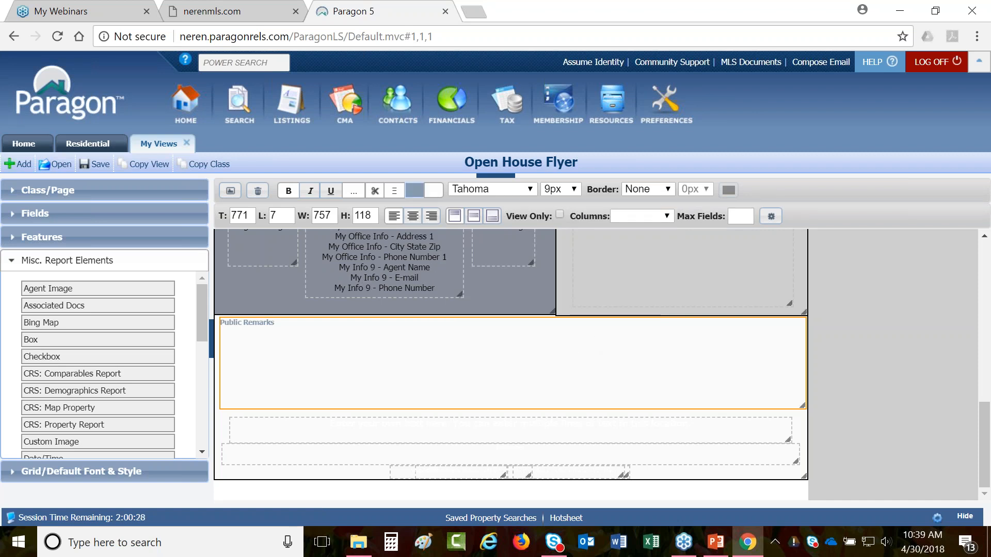
- Fill the Public Remarks box with a teal background and pick white for its text
{"action": "left_click", "coordinate": [430, 195]}
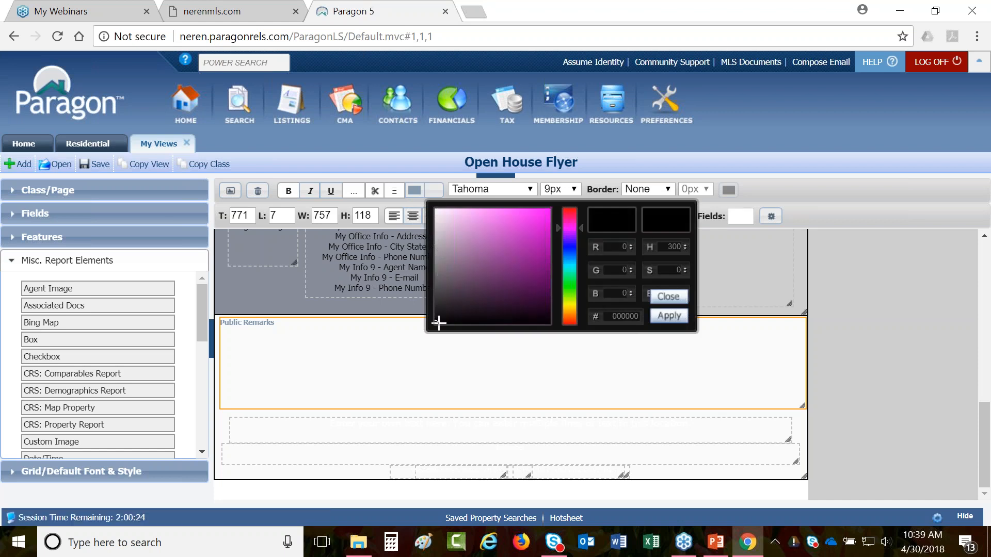
{"action": "left_click_drag", "start_coordinate": [579, 226], "coordinate": [580, 267]}
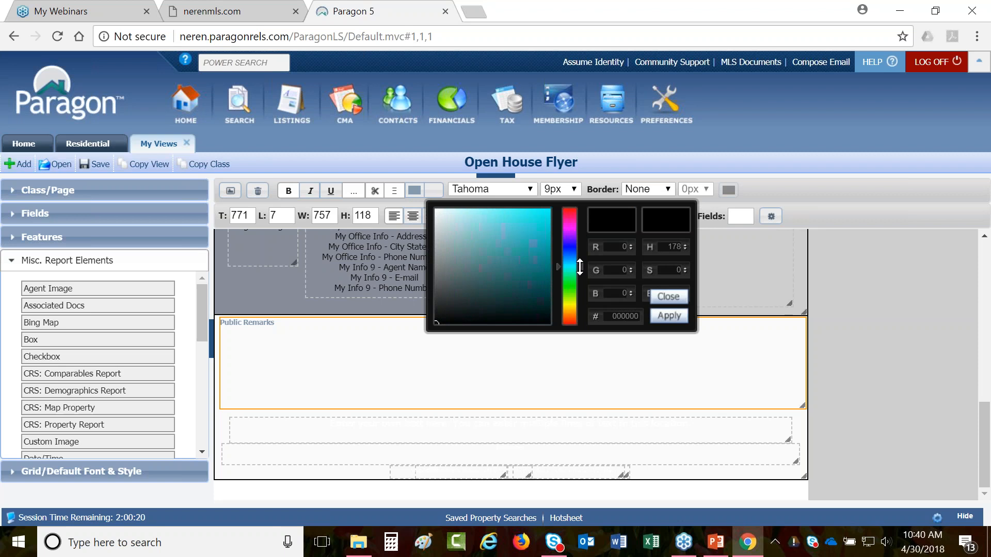
{"action": "left_click", "coordinate": [491, 270]}
{"action": "left_click", "coordinate": [506, 260]}
{"action": "left_click", "coordinate": [665, 315]}
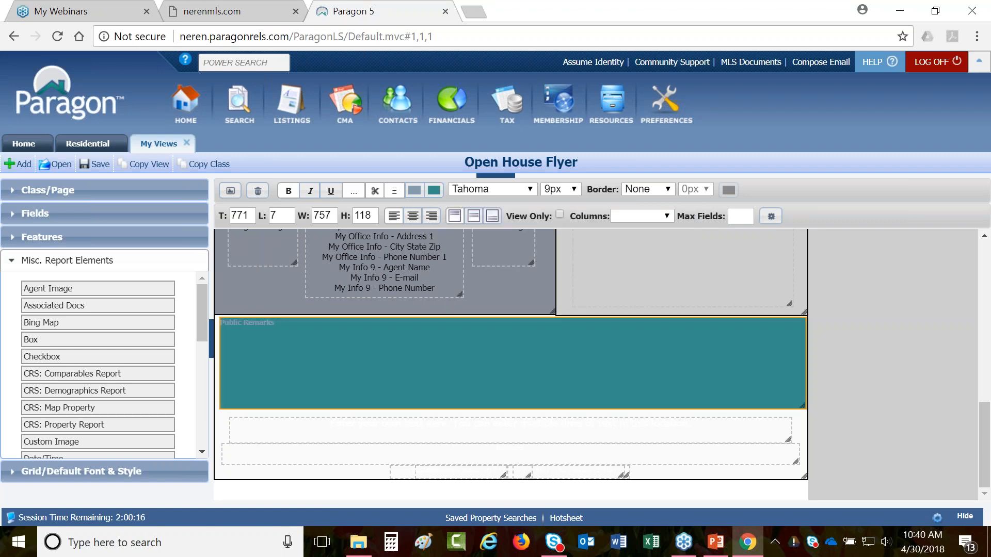
{"action": "left_click", "coordinate": [419, 191]}
{"action": "left_click", "coordinate": [416, 209]}
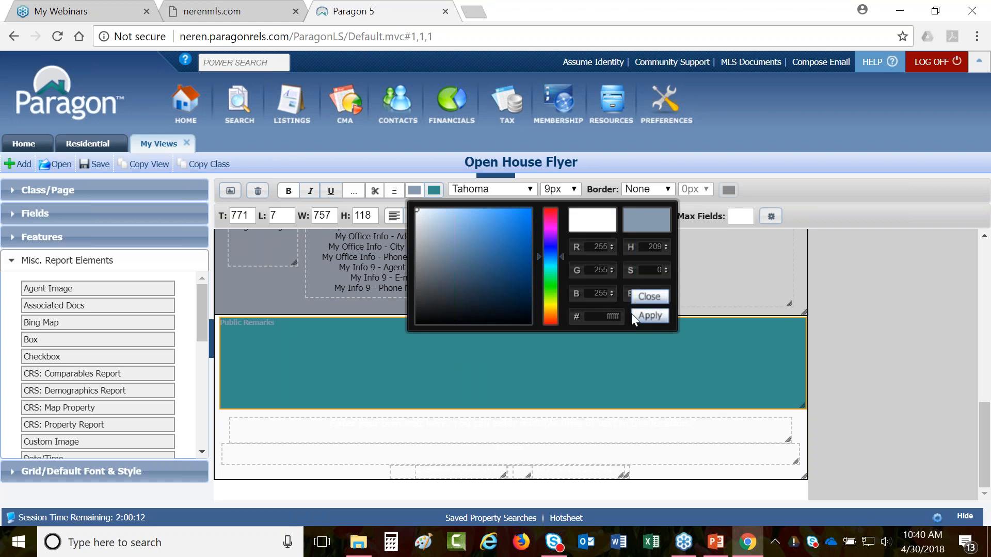
- Apply white text to Public Remarks and look up its teal colour values
{"action": "left_click", "coordinate": [649, 315]}
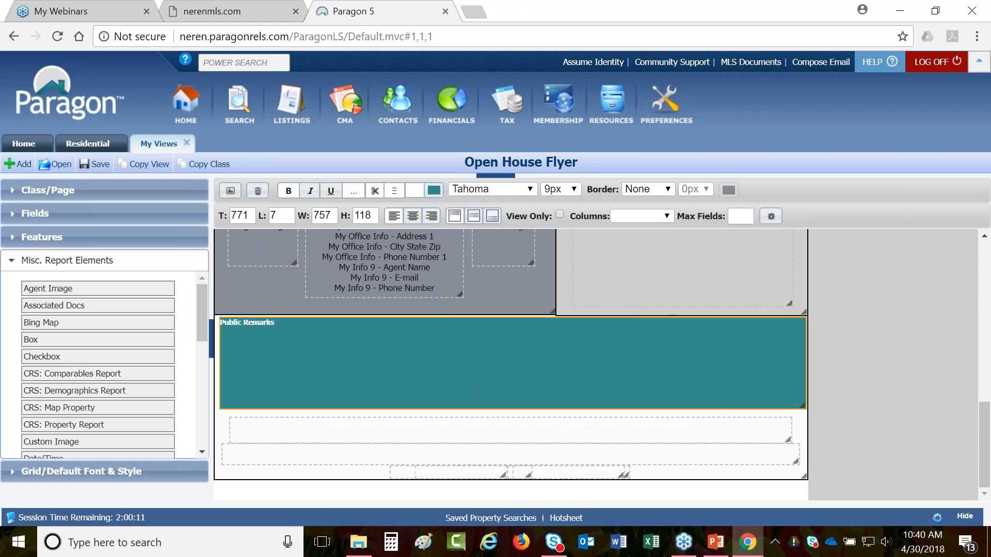
{"action": "left_click", "coordinate": [571, 427]}
{"action": "left_click", "coordinate": [435, 191]}
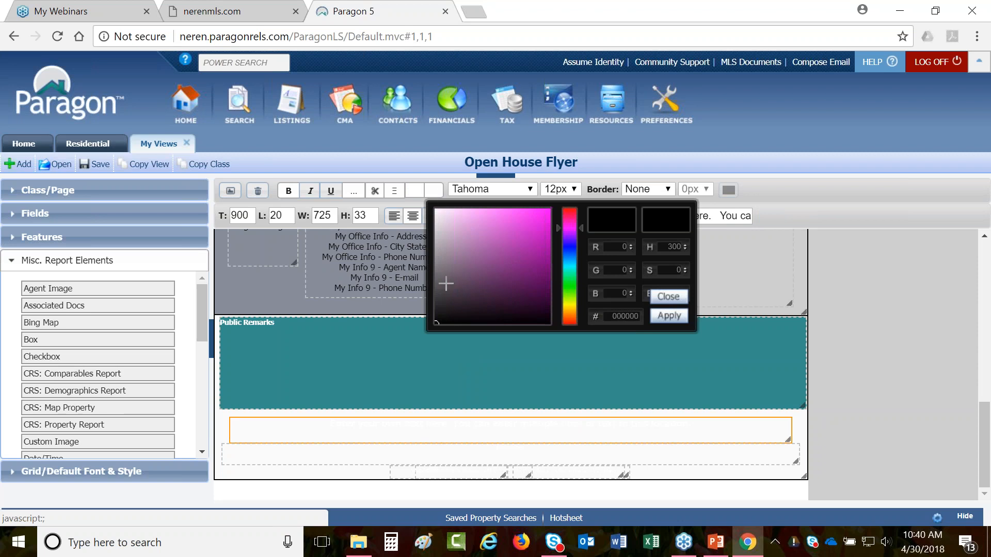
{"action": "left_click", "coordinate": [353, 352]}
{"action": "left_click", "coordinate": [435, 191]}
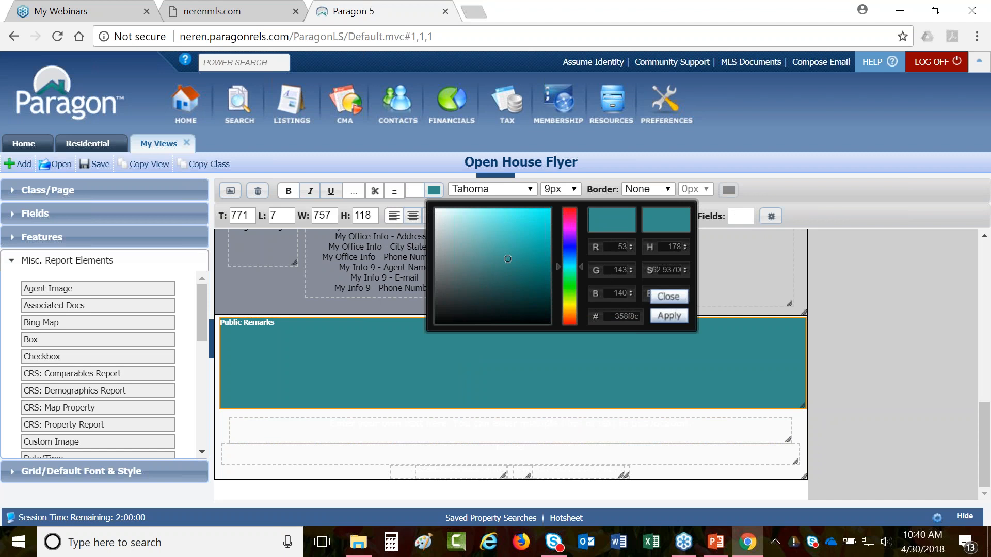
- Set the custom text box background's red value to 53, edit the blue value, and apply
{"action": "left_click", "coordinate": [529, 432]}
{"action": "left_click", "coordinate": [434, 191]}
{"action": "left_click", "coordinate": [625, 248]}
{"action": "type", "text": "53"}
{"action": "key", "text": "Tab"}
{"action": "key", "text": "Tab"}
{"action": "type", "text": "1"}
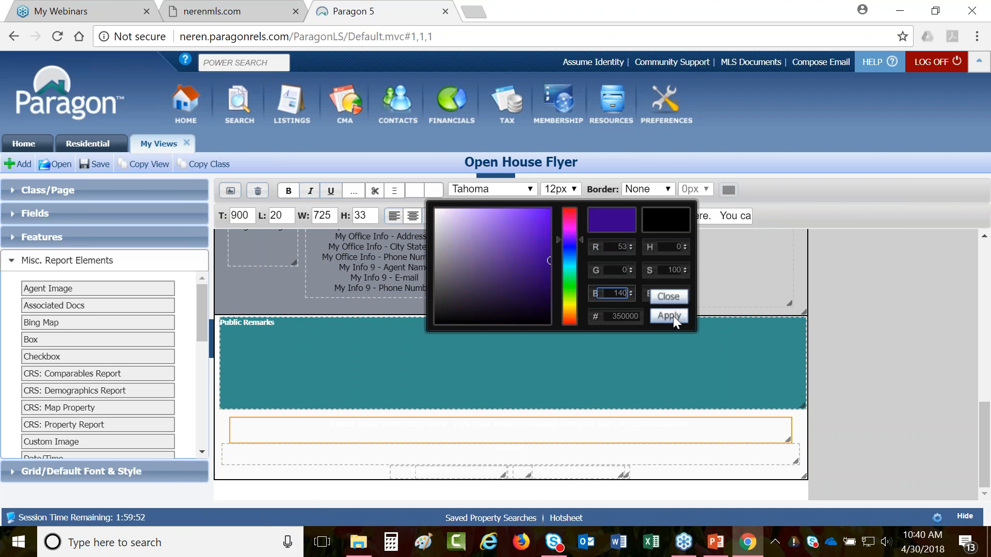
{"action": "left_click", "coordinate": [673, 316]}
{"action": "left_click", "coordinate": [415, 190]}
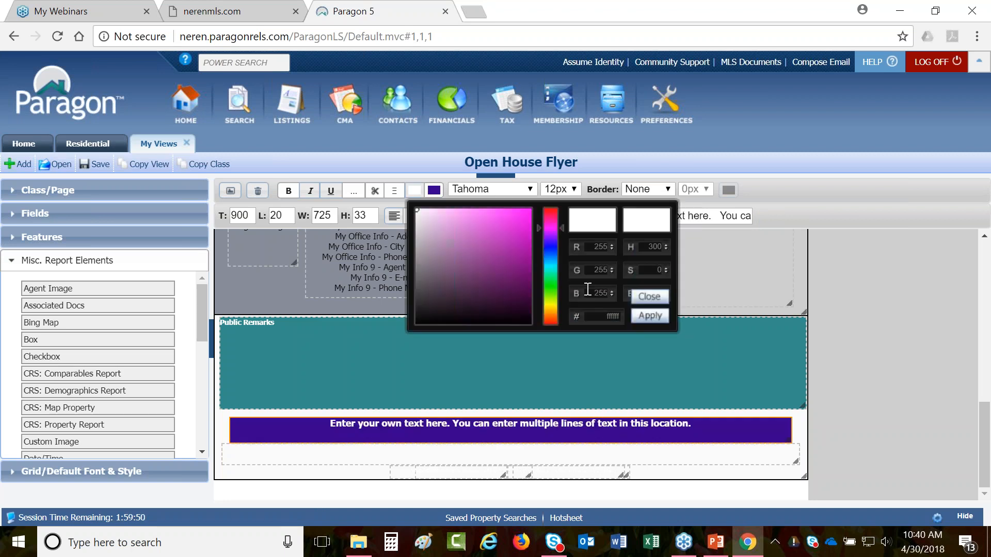
- Recheck the Public Remarks teal and set the text box's green value to 143
{"action": "left_click", "coordinate": [658, 302]}
{"action": "left_click", "coordinate": [434, 190]}
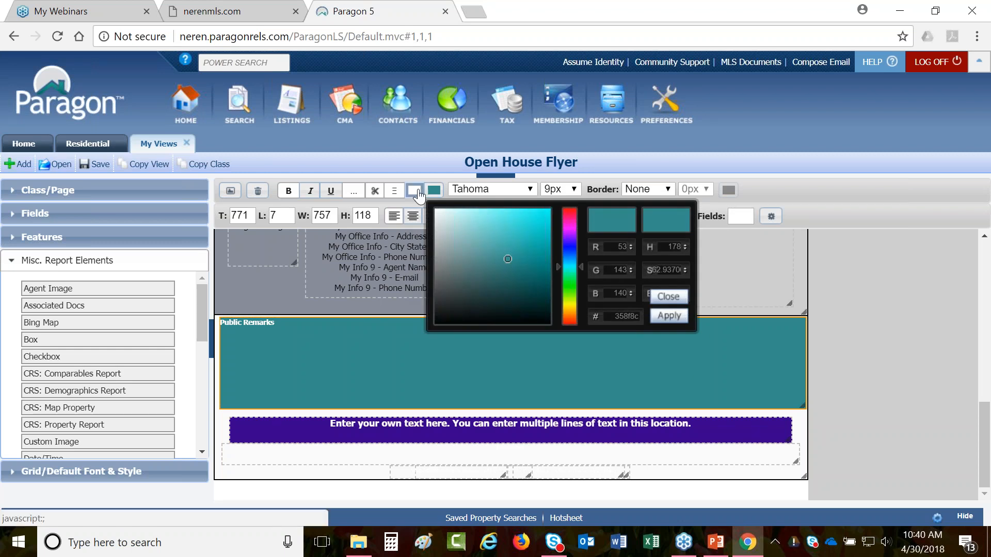
{"action": "left_click", "coordinate": [434, 425]}
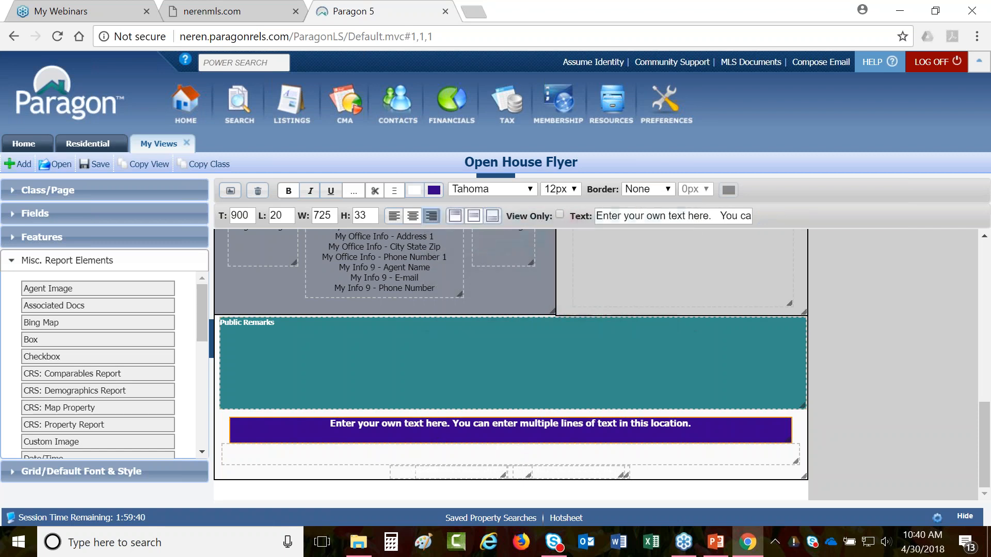
{"action": "left_click", "coordinate": [434, 190]}
{"action": "left_click", "coordinate": [597, 270]}
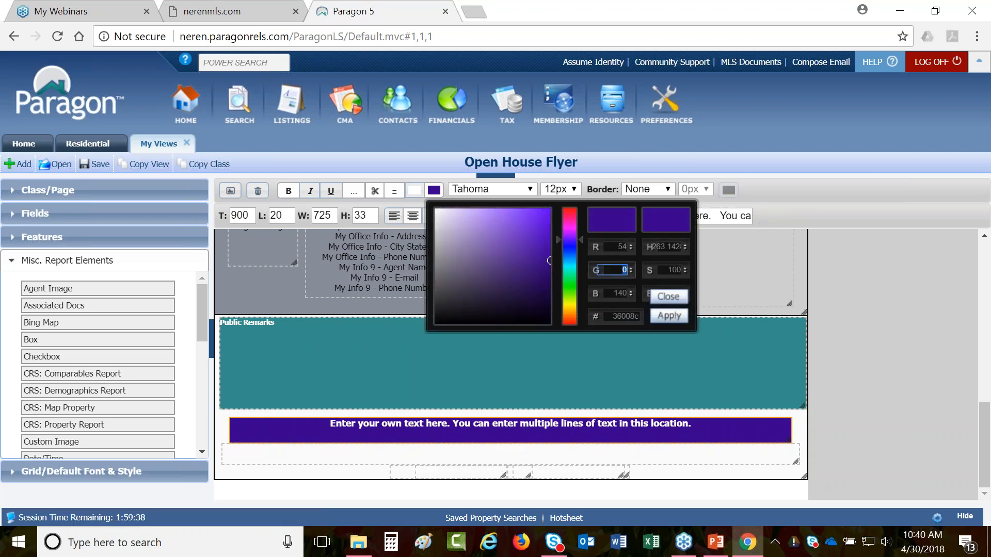
{"action": "type", "text": "143"}
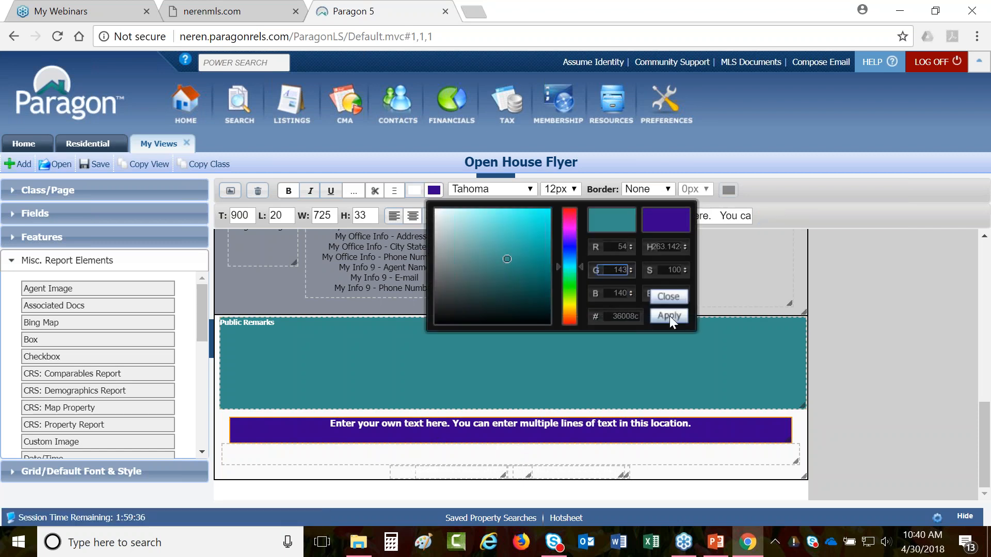
{"action": "left_click", "coordinate": [669, 316]}
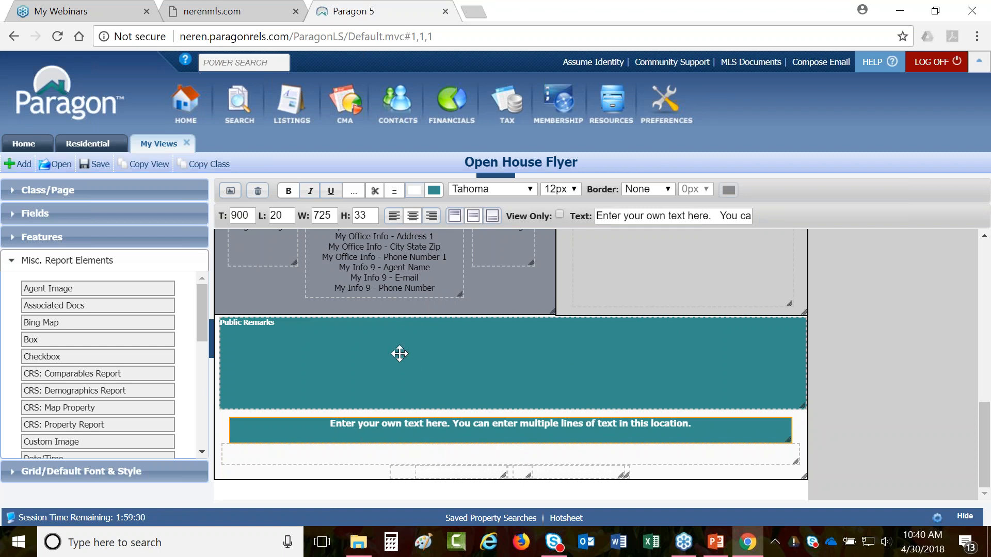
- Set the Public Remarks font to Arial, then select the custom text box
{"action": "scroll", "coordinate": [459, 347], "scroll_direction": "up", "scroll_amount": 2}
{"action": "scroll", "coordinate": [459, 347], "scroll_direction": "up", "scroll_amount": 4}
{"action": "left_click", "coordinate": [358, 369]}
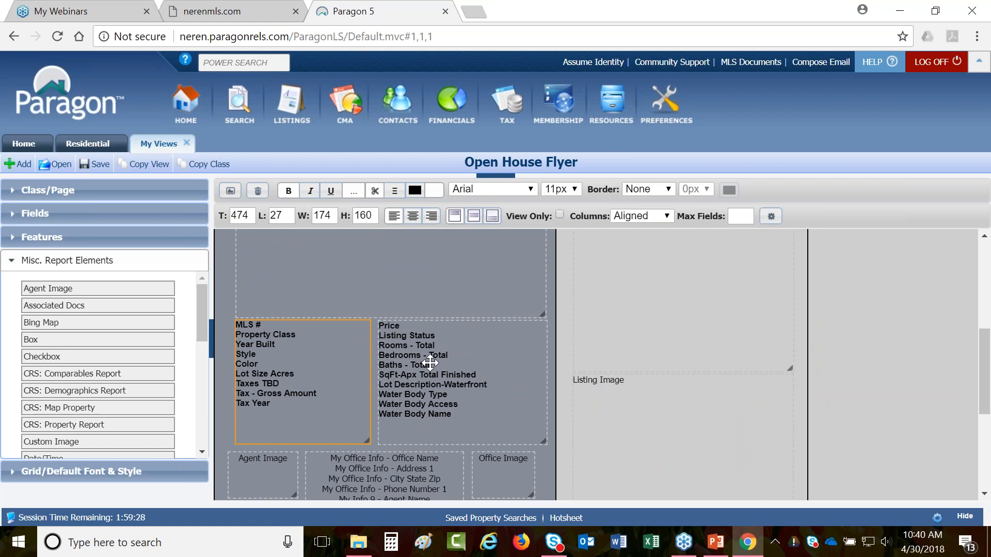
{"action": "scroll", "coordinate": [423, 361], "scroll_direction": "down", "scroll_amount": 5}
{"action": "left_click", "coordinate": [426, 364]}
{"action": "left_click", "coordinate": [490, 191]}
{"action": "left_click", "coordinate": [485, 202]}
{"action": "left_click", "coordinate": [464, 424]}
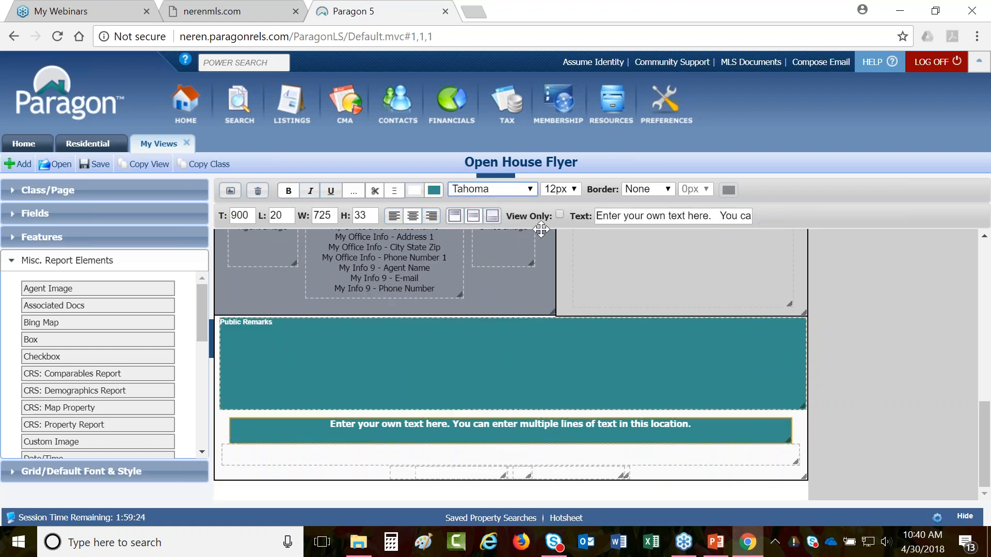
{"action": "left_click", "coordinate": [490, 190]}
- Set the custom text box font to Arial
{"action": "left_click", "coordinate": [476, 206]}
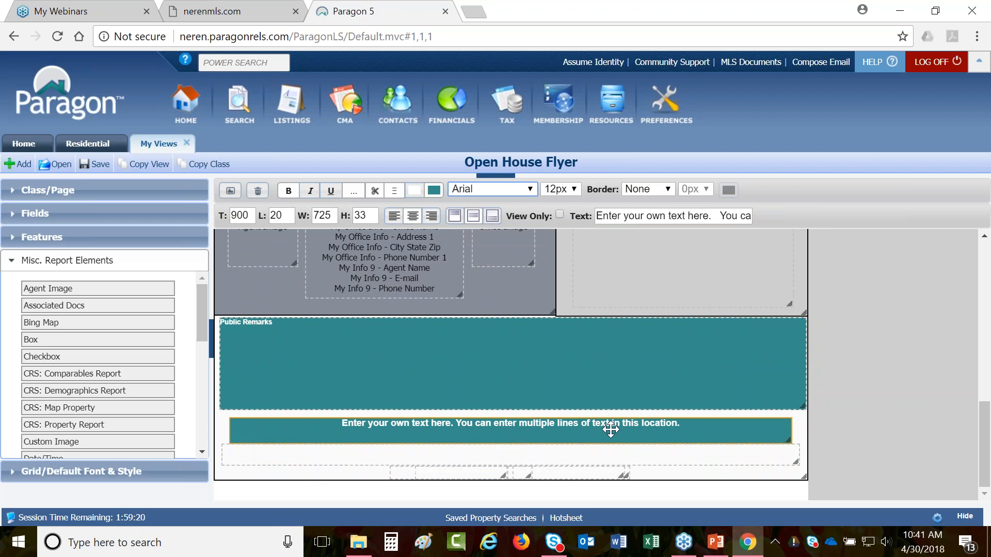
{"action": "scroll", "coordinate": [882, 383], "scroll_direction": "up", "scroll_amount": 2}
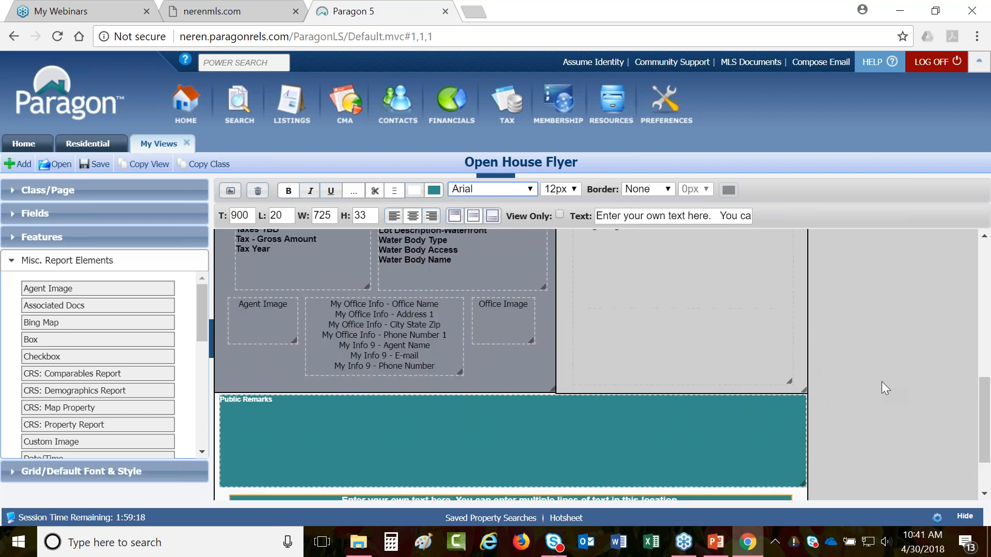
{"action": "scroll", "coordinate": [881, 382], "scroll_direction": "up", "scroll_amount": 10}
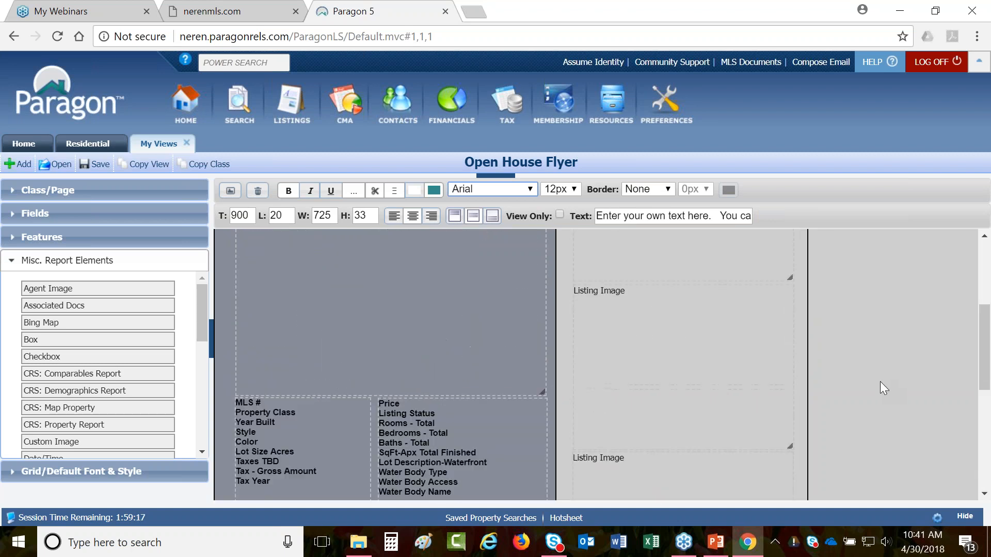
- Save the layout, review the flyer preview with listing data, and return to the editor
{"action": "left_click", "coordinate": [242, 195]}
{"action": "left_click", "coordinate": [544, 118]}
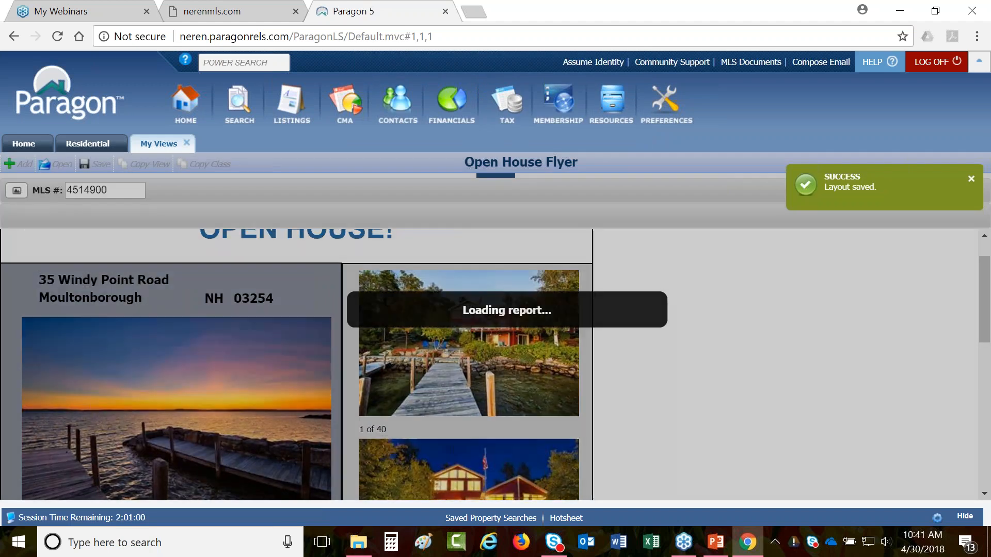
{"action": "scroll", "coordinate": [495, 366], "scroll_direction": "down", "scroll_amount": 5}
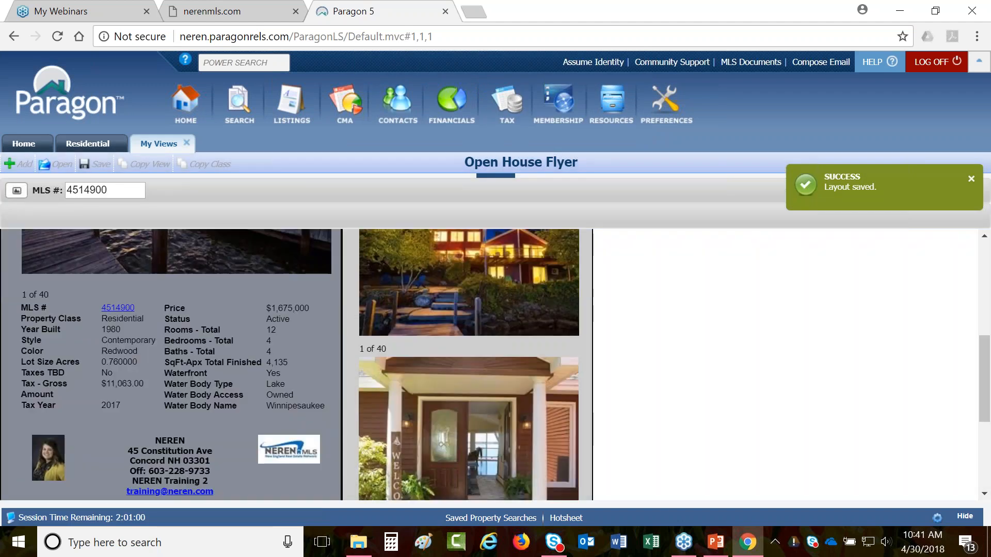
{"action": "scroll", "coordinate": [297, 365], "scroll_direction": "down", "scroll_amount": 3}
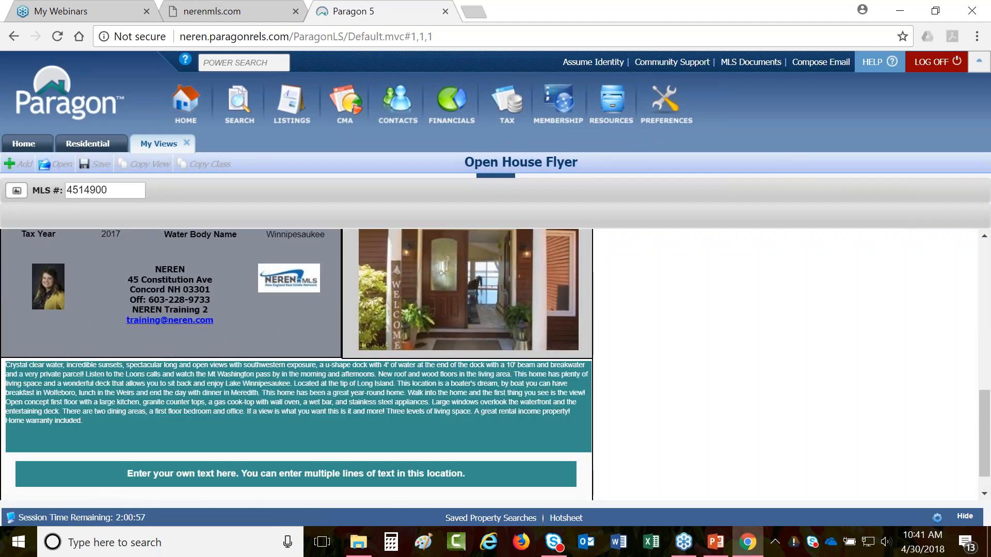
{"action": "scroll", "coordinate": [297, 366], "scroll_direction": "down", "scroll_amount": 1}
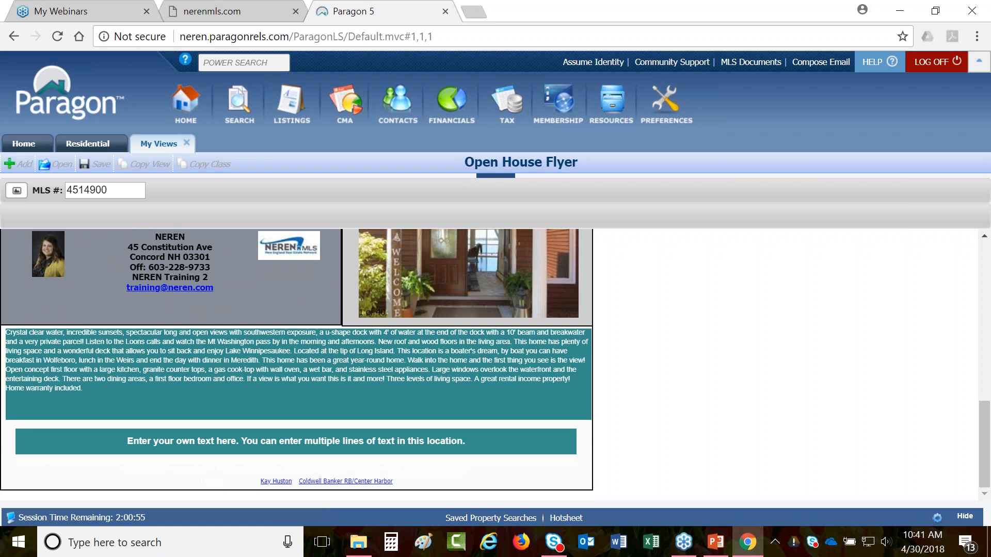
{"action": "scroll", "coordinate": [297, 366], "scroll_direction": "up", "scroll_amount": 10}
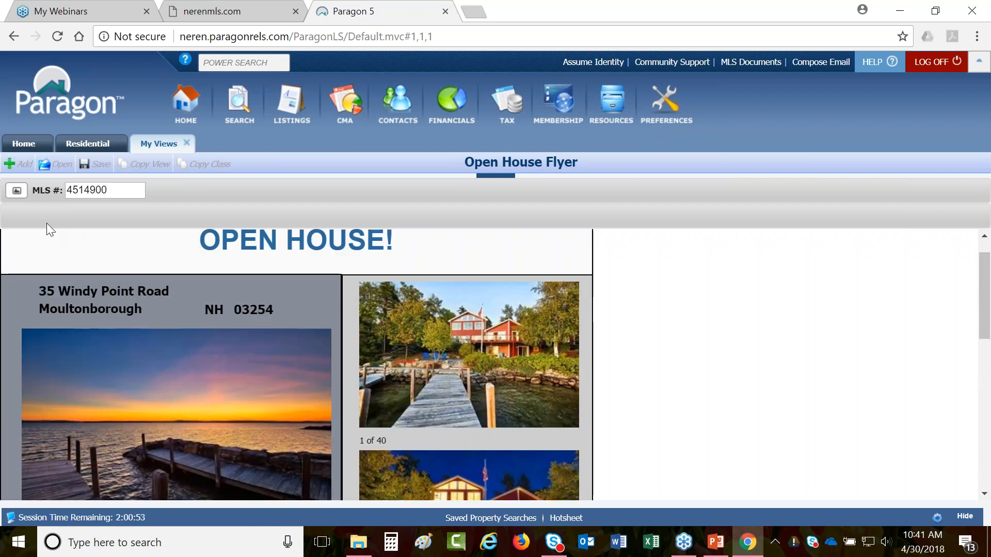
{"action": "left_click", "coordinate": [17, 192]}
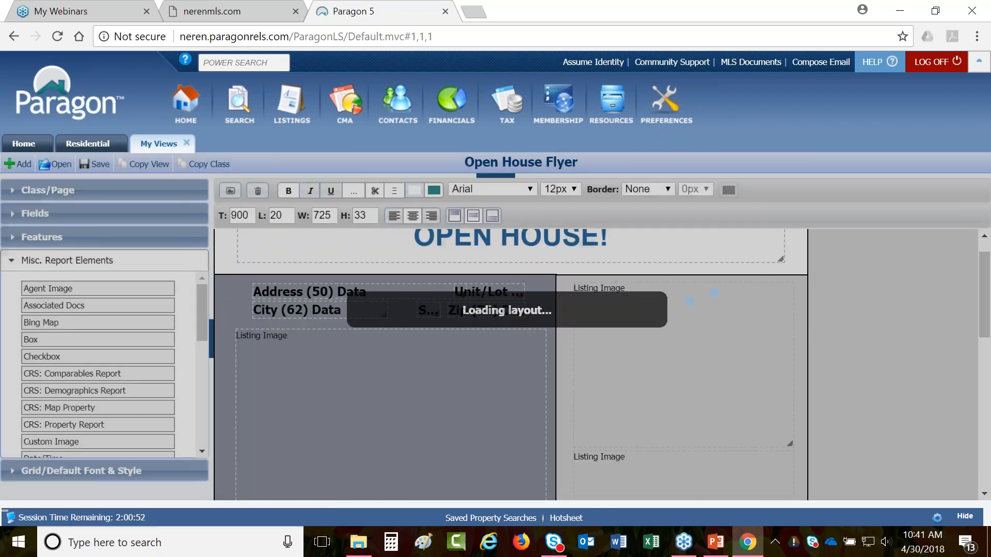
- Move the agent image onto the office image area, shift office info right, and expand Features
{"action": "scroll", "coordinate": [511, 361], "scroll_direction": "down", "scroll_amount": 4}
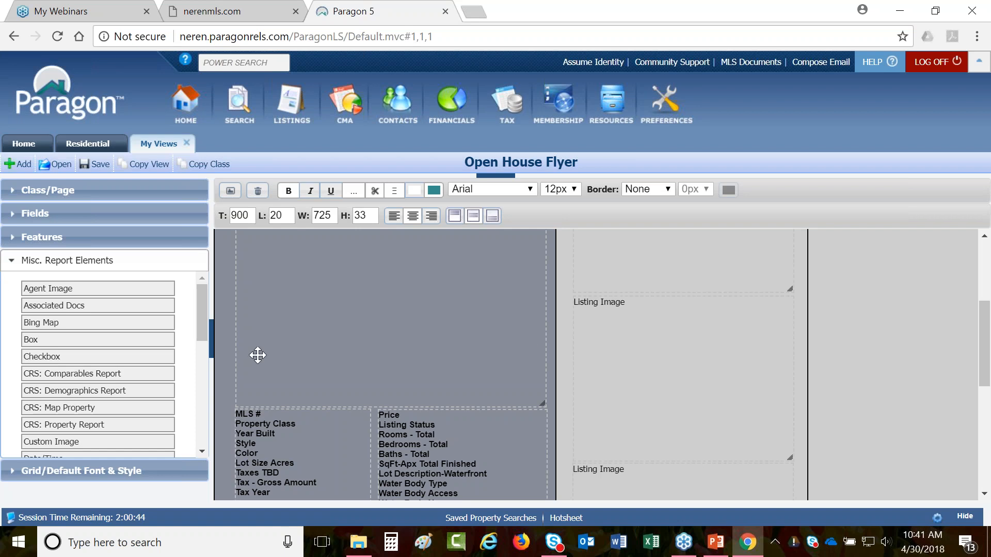
{"action": "scroll", "coordinate": [258, 356], "scroll_direction": "down", "scroll_amount": 2}
{"action": "scroll", "coordinate": [258, 356], "scroll_direction": "down", "scroll_amount": 4}
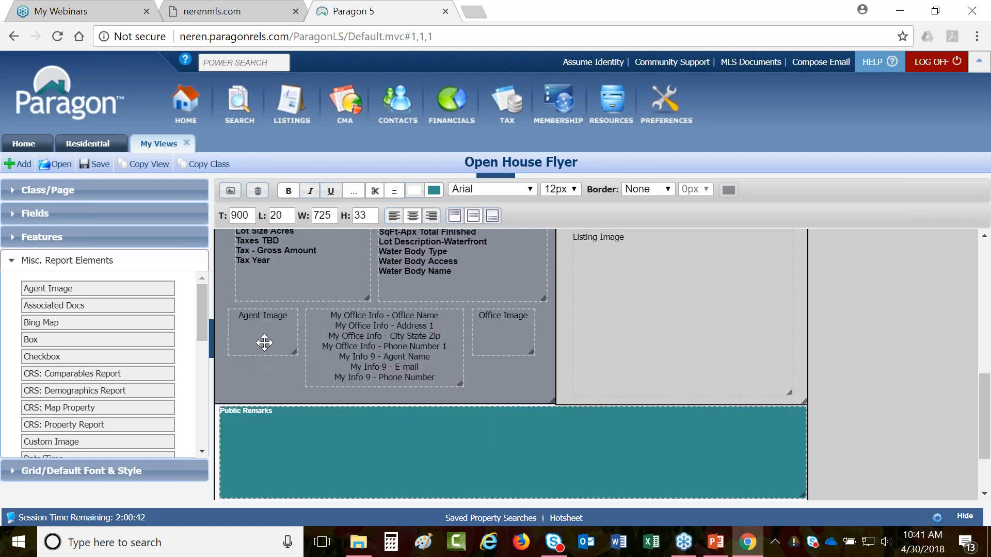
{"action": "left_click_drag", "start_coordinate": [264, 341], "coordinate": [517, 370]}
{"action": "left_click_drag", "start_coordinate": [438, 345], "coordinate": [637, 342]}
{"action": "left_click", "coordinate": [35, 235]}
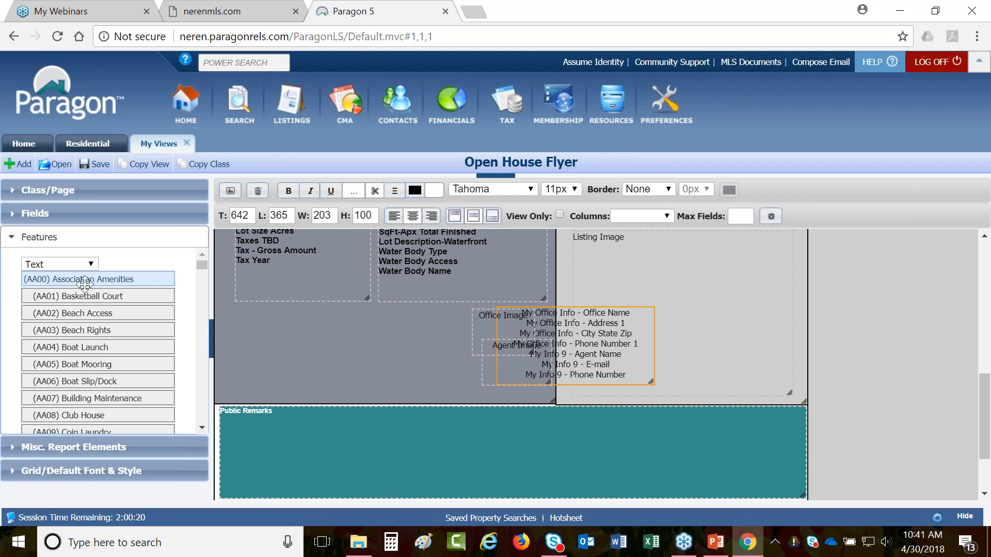
{"action": "left_click_drag", "start_coordinate": [88, 278], "coordinate": [135, 279]}
- Show features as Text and Data and place the Association Amenities label and data field
{"action": "left_click", "coordinate": [77, 265]}
{"action": "left_click", "coordinate": [65, 302]}
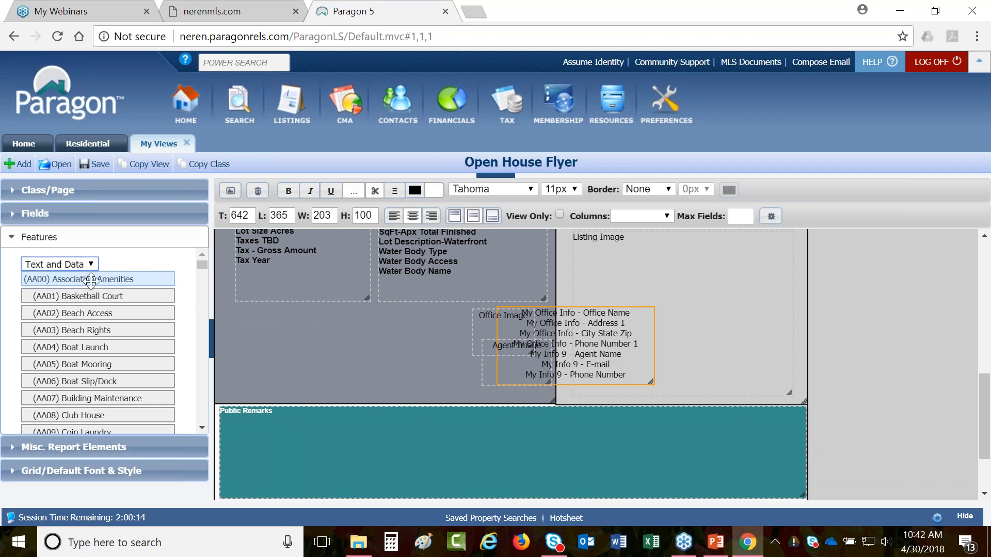
{"action": "left_click_drag", "start_coordinate": [85, 279], "coordinate": [285, 320]}
{"action": "left_click", "coordinate": [290, 319]}
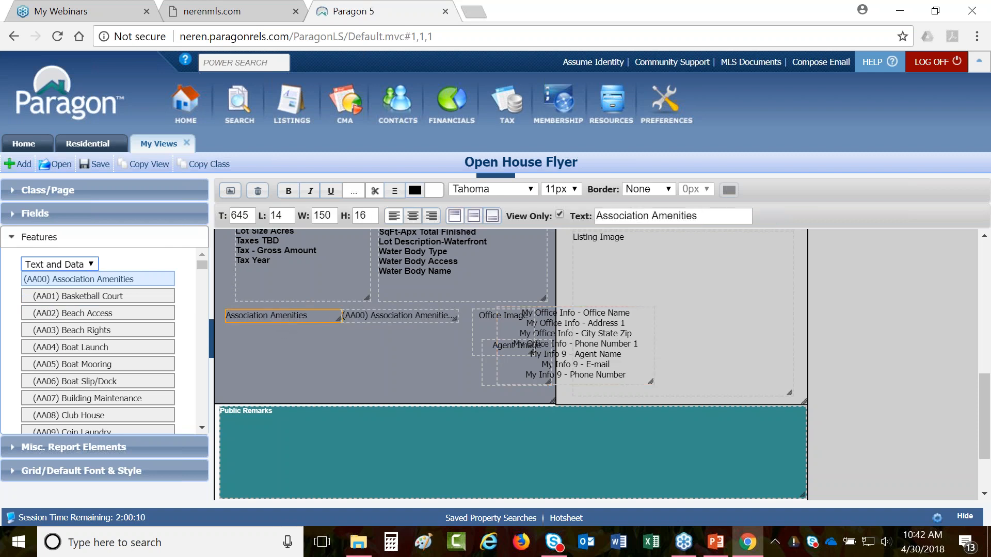
{"action": "left_click_drag", "start_coordinate": [339, 318], "coordinate": [311, 321]}
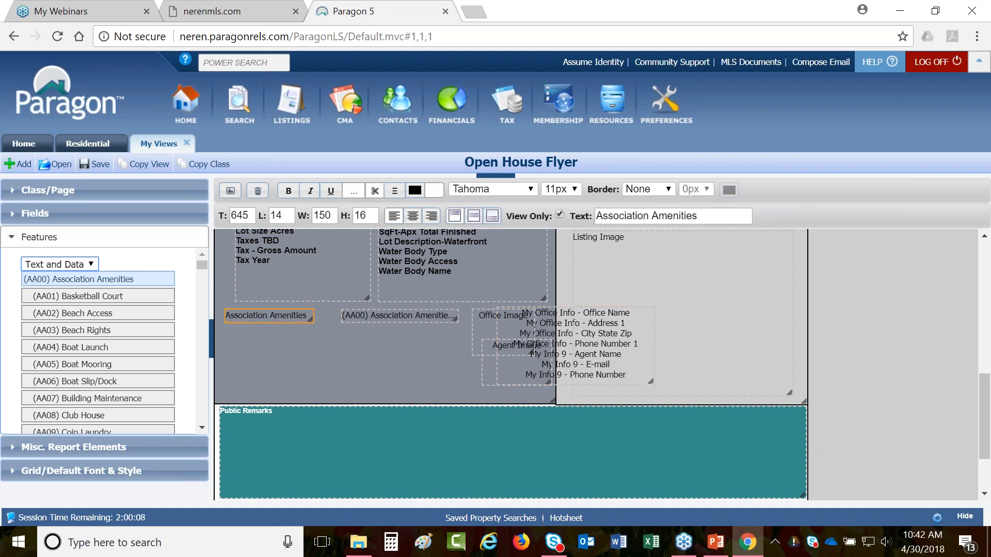
{"action": "left_click", "coordinate": [368, 318]}
{"action": "left_click_drag", "start_coordinate": [368, 318], "coordinate": [342, 318]}
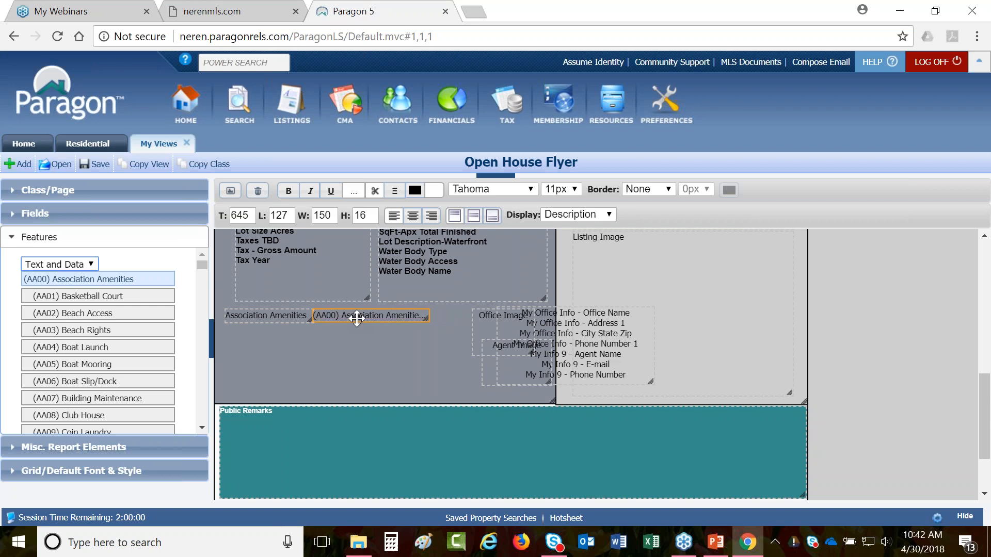
- Add the Basketball Court feature and select both amenities' label and data fields
{"action": "left_click_drag", "start_coordinate": [91, 296], "coordinate": [289, 339]}
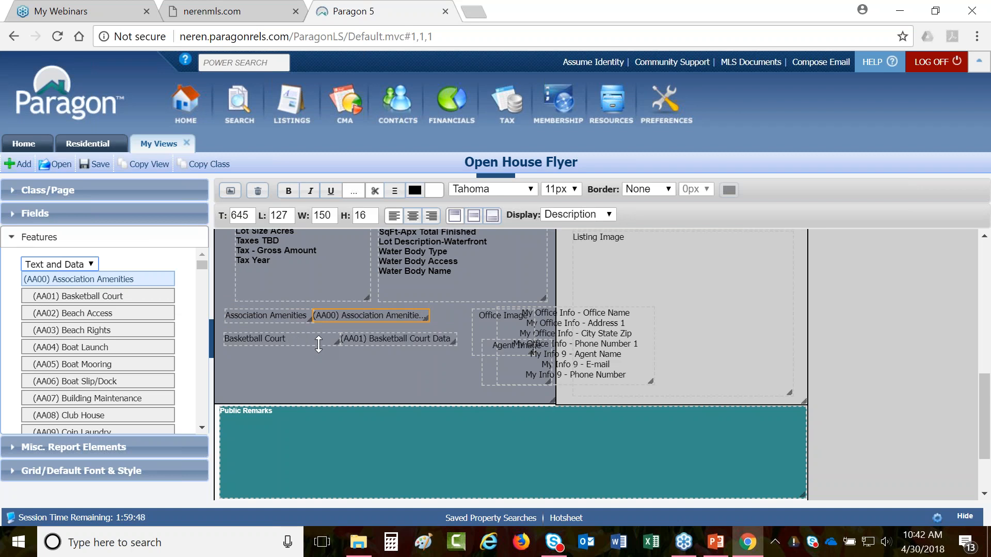
{"action": "left_click", "coordinate": [312, 338]}
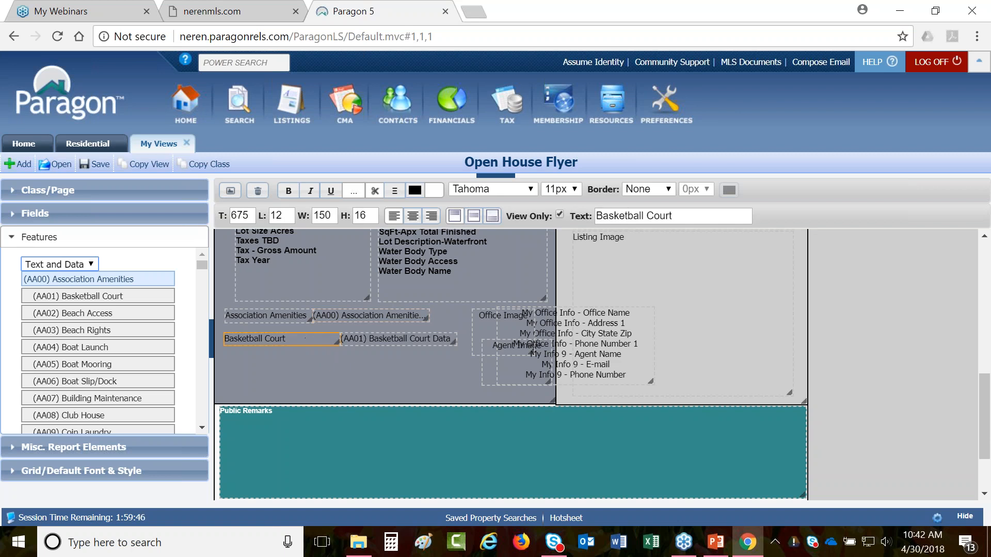
{"action": "left_click", "coordinate": [409, 337]}
{"action": "left_click", "coordinate": [323, 339], "text": "ctrl"}
{"action": "left_click", "coordinate": [349, 316], "text": "ctrl"}
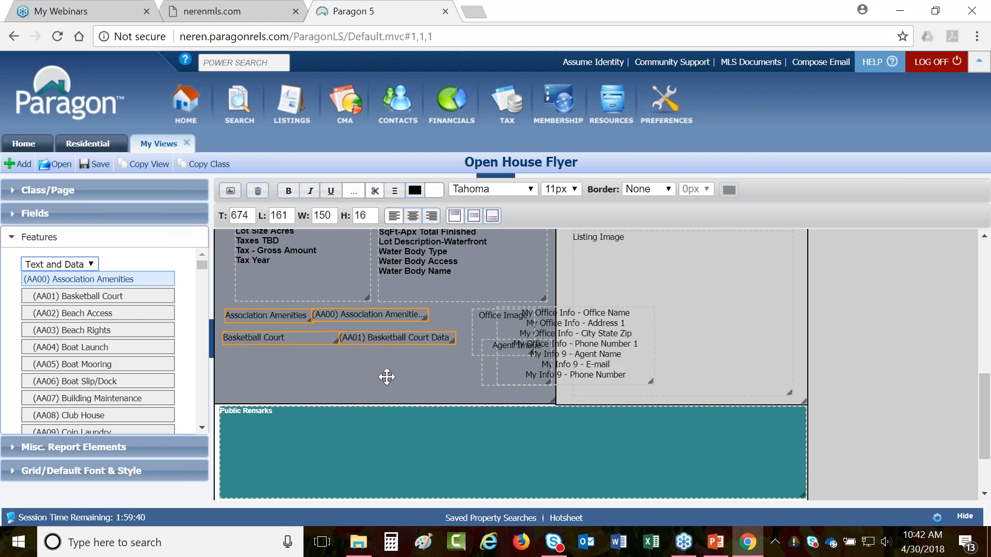
{"action": "left_click", "coordinate": [503, 371]}
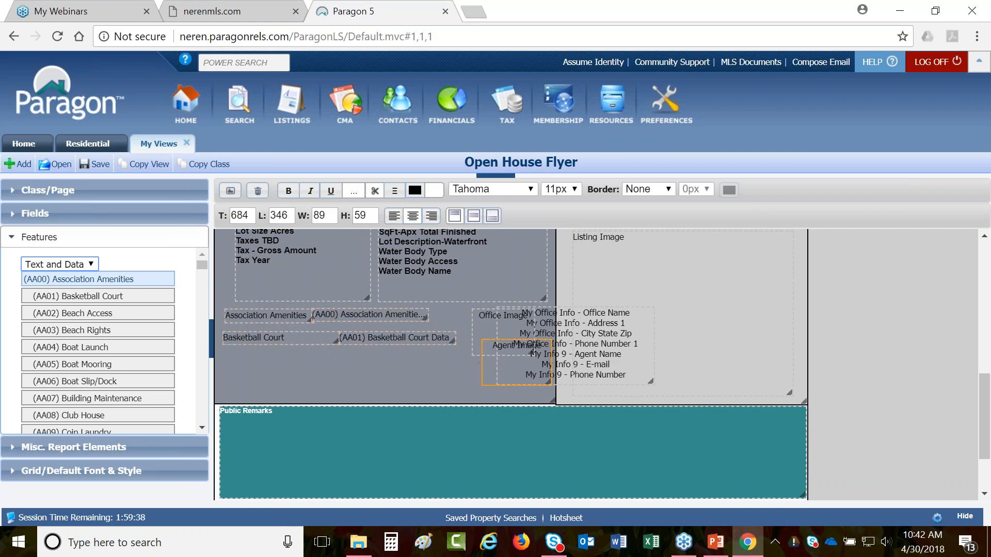
{"action": "left_click", "coordinate": [255, 337]}
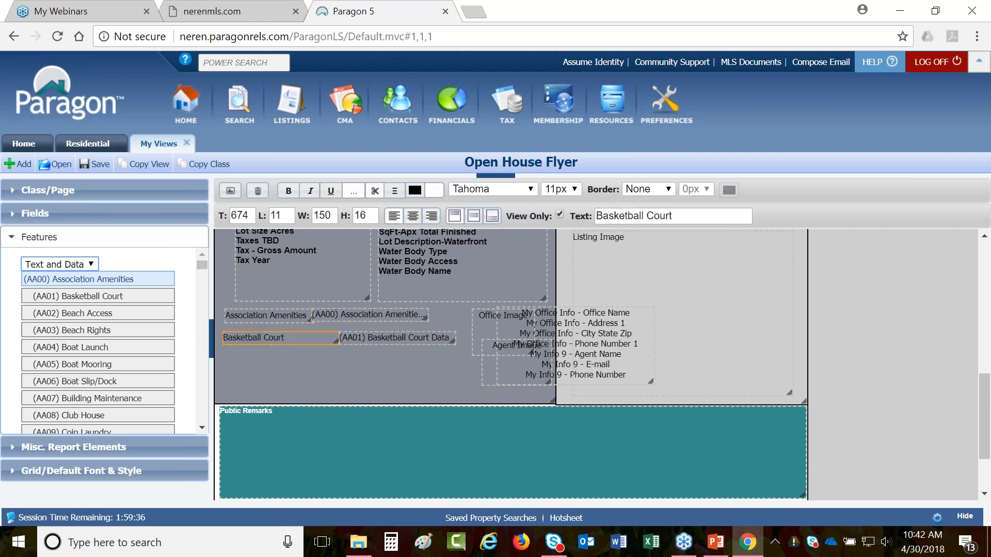
- Select all four Association Amenities and Basketball Court fields and delete them
{"action": "left_click", "coordinate": [81, 269]}
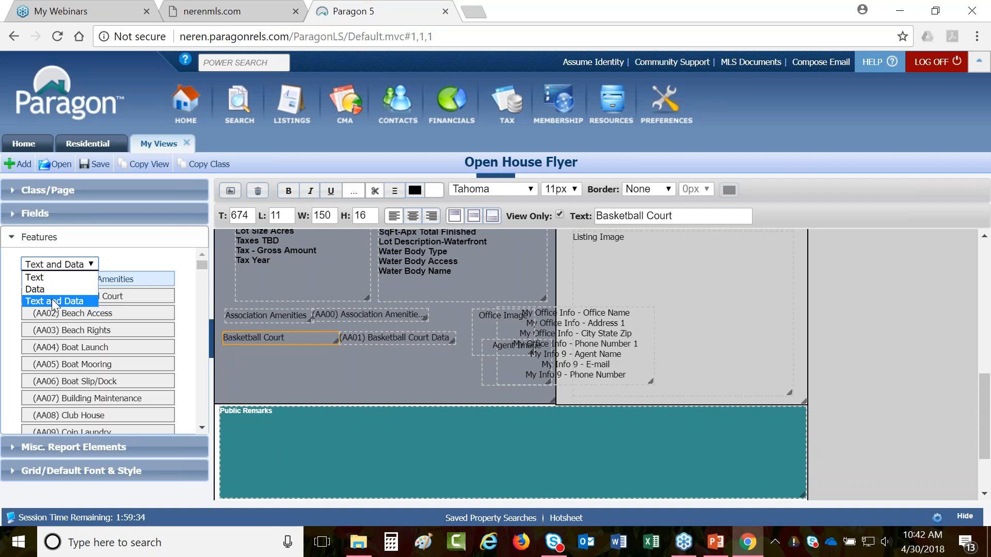
{"action": "left_click", "coordinate": [291, 338]}
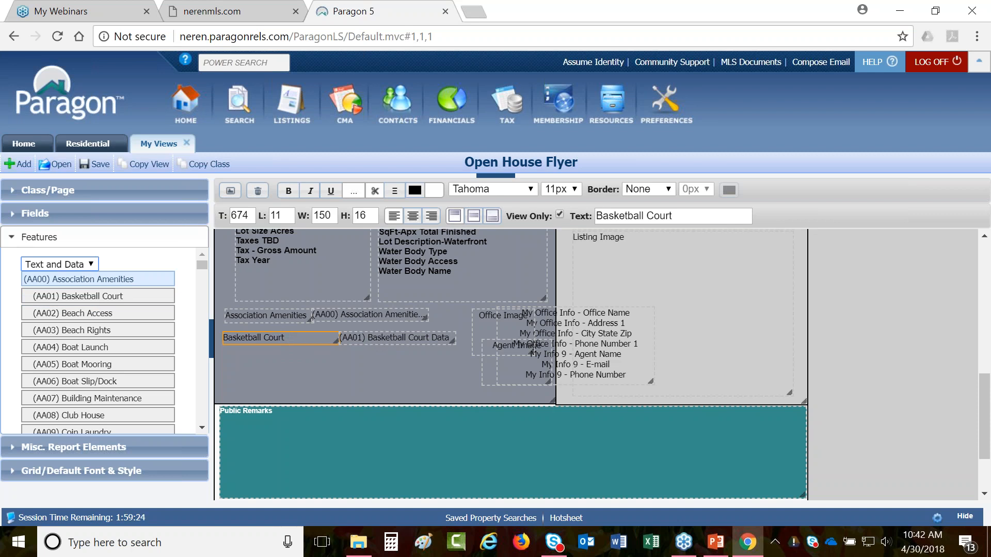
{"action": "left_click", "coordinate": [371, 339], "text": "ctrl"}
{"action": "left_click", "coordinate": [350, 316], "text": "ctrl"}
{"action": "left_click", "coordinate": [297, 315], "text": "ctrl"}
{"action": "left_click", "coordinate": [257, 192]}
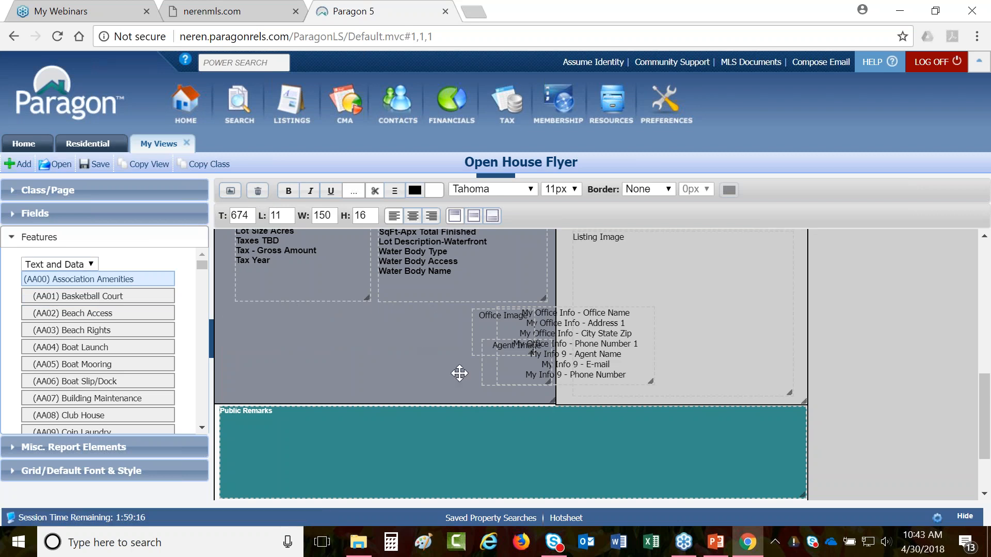
- Expand Misc. Report Elements and drop a trial Listing Image below the info block
{"action": "scroll", "coordinate": [509, 359], "scroll_direction": "up", "scroll_amount": 2}
{"action": "scroll", "coordinate": [509, 359], "scroll_direction": "up", "scroll_amount": 5}
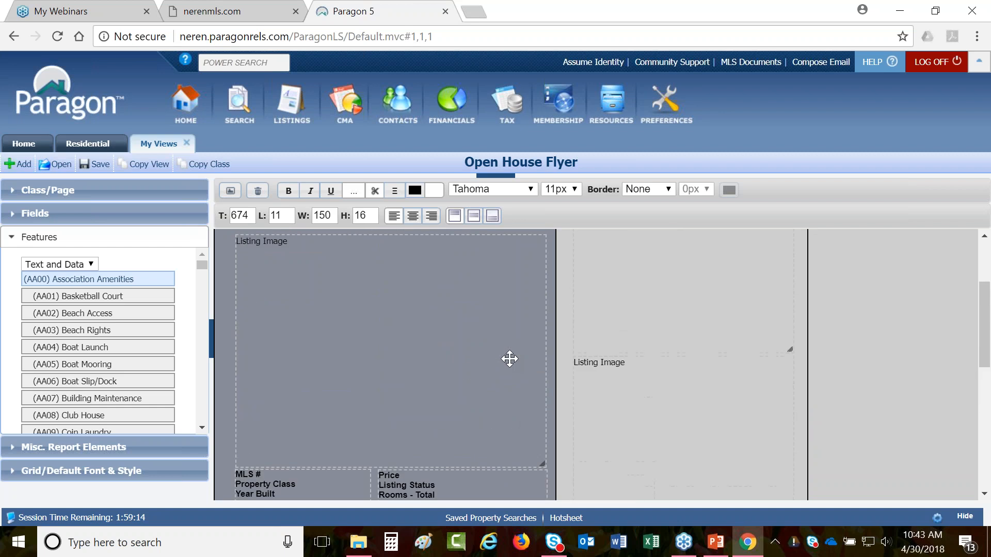
{"action": "scroll", "coordinate": [645, 358], "scroll_direction": "down", "scroll_amount": 2}
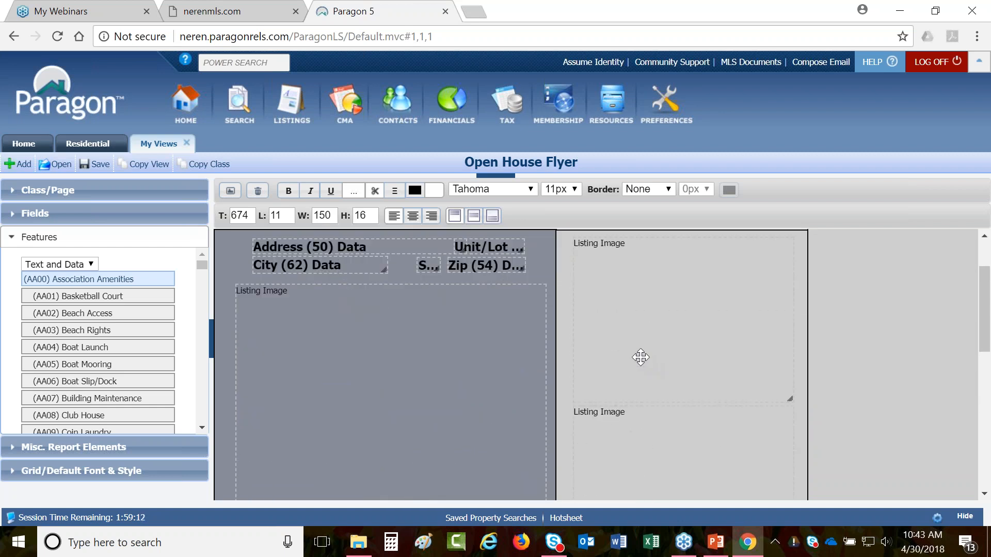
{"action": "scroll", "coordinate": [640, 356], "scroll_direction": "down", "scroll_amount": 4}
{"action": "left_click", "coordinate": [132, 449]}
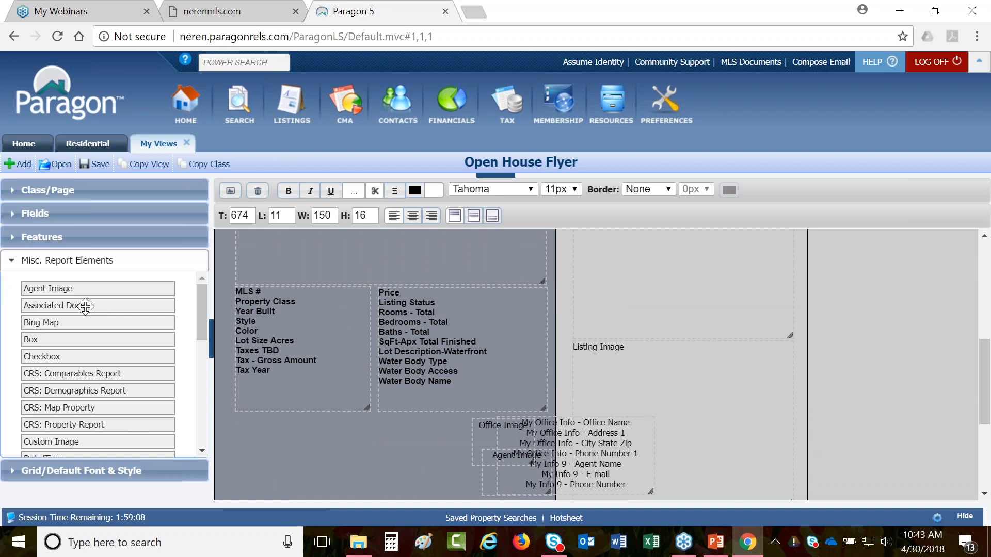
{"action": "scroll", "coordinate": [89, 309], "scroll_direction": "down", "scroll_amount": 2}
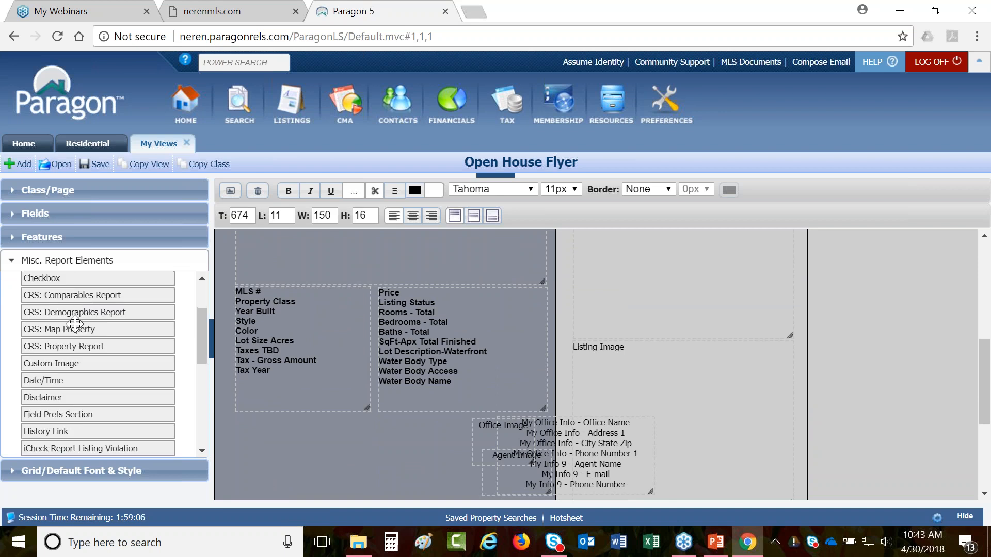
{"action": "scroll", "coordinate": [75, 324], "scroll_direction": "down", "scroll_amount": 2}
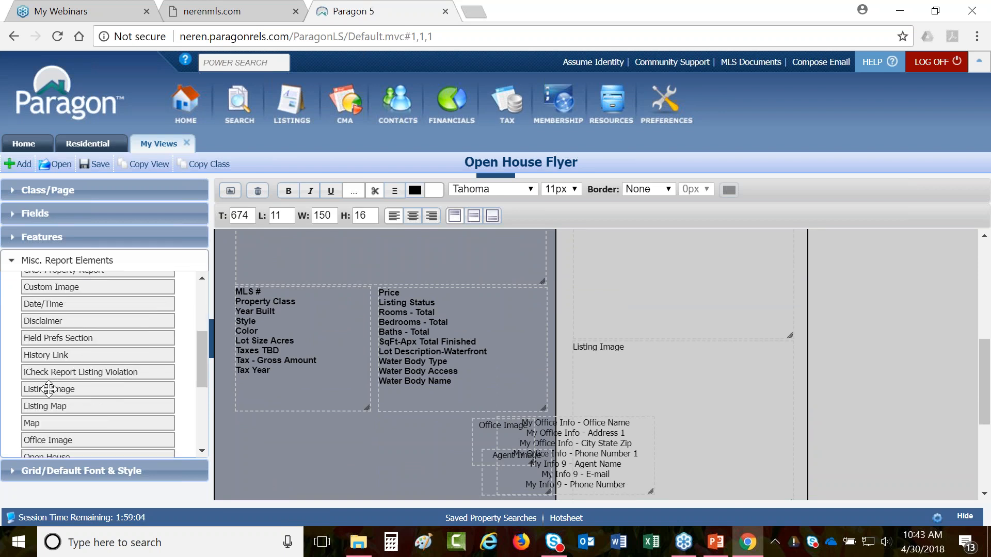
{"action": "scroll", "coordinate": [48, 390], "scroll_direction": "down", "scroll_amount": 2}
{"action": "left_click_drag", "start_coordinate": [59, 314], "coordinate": [256, 420]}
- Delete the newly added small trial Listing Image
{"action": "scroll", "coordinate": [256, 420], "scroll_direction": "down", "scroll_amount": 2}
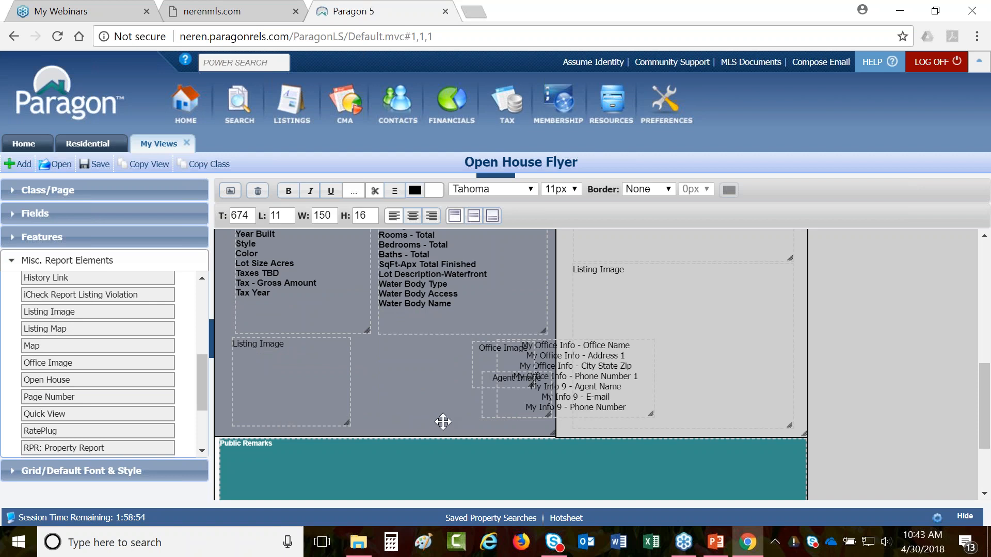
{"action": "scroll", "coordinate": [434, 402], "scroll_direction": "up", "scroll_amount": 3}
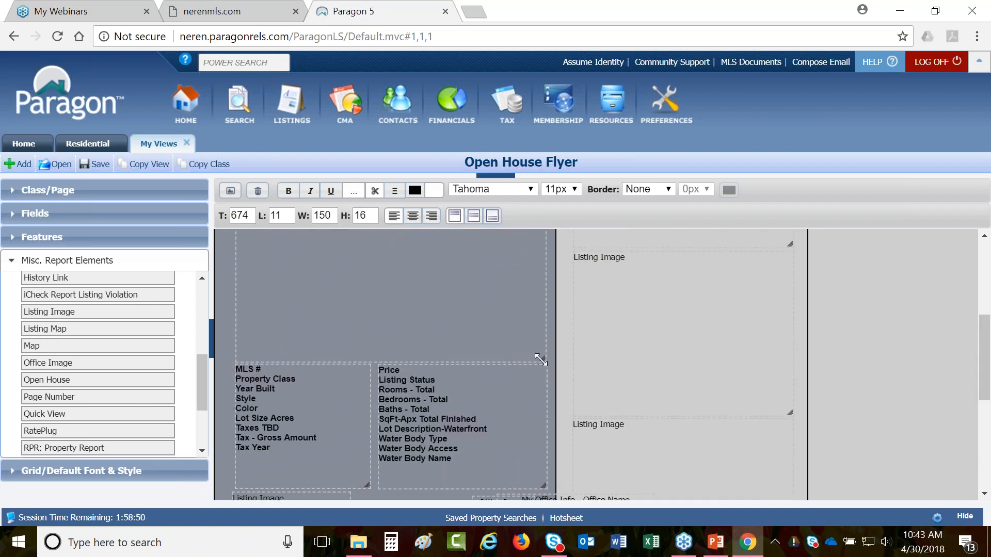
{"action": "left_click", "coordinate": [540, 360]}
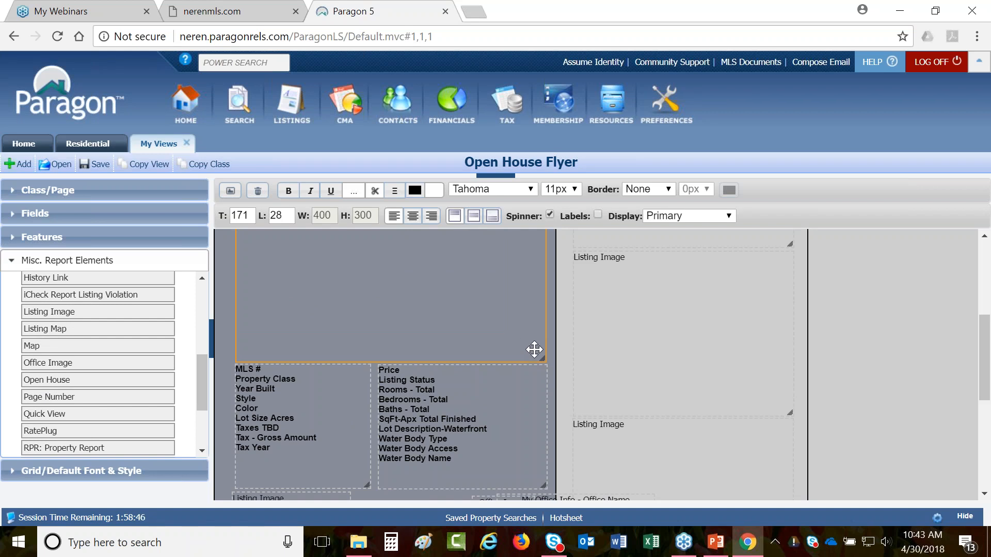
{"action": "scroll", "coordinate": [535, 349], "scroll_direction": "down", "scroll_amount": 3}
{"action": "left_click", "coordinate": [326, 376]}
{"action": "key", "text": "Delete"}
- Shrink the main Listing Image box, then restore it to 400 by 300
{"action": "scroll", "coordinate": [325, 375], "scroll_direction": "up", "scroll_amount": 5}
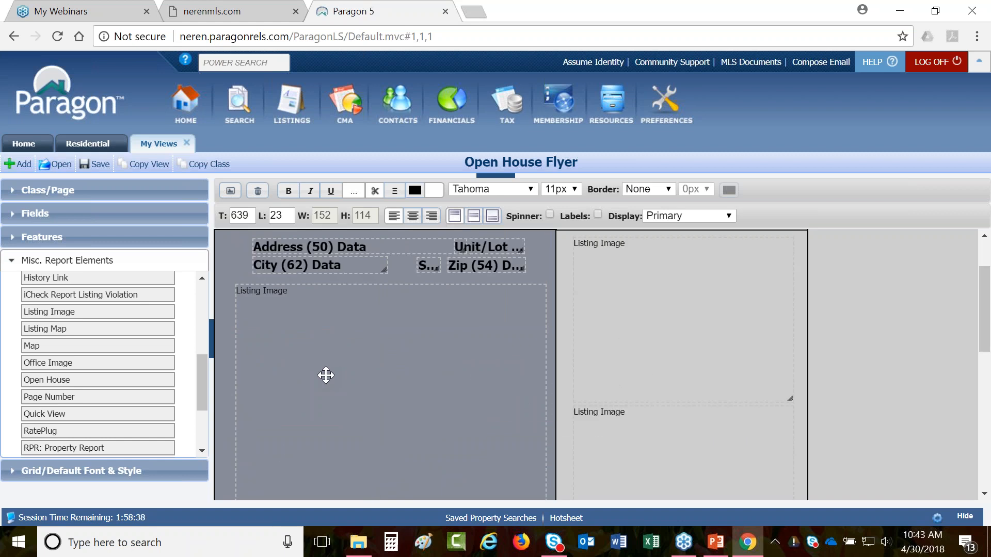
{"action": "left_click", "coordinate": [326, 375]}
{"action": "scroll", "coordinate": [516, 460], "scroll_direction": "down", "scroll_amount": 3}
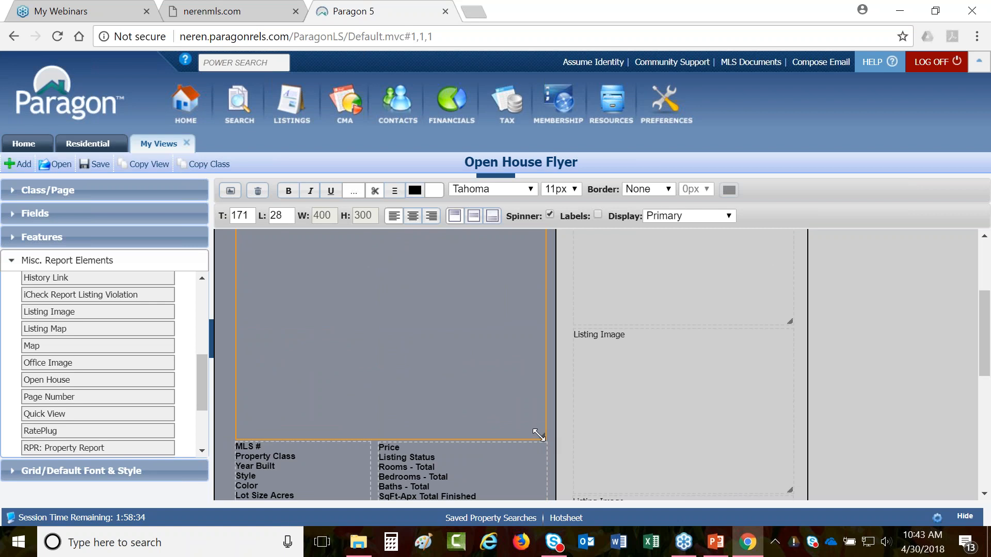
{"action": "left_click_drag", "start_coordinate": [538, 435], "coordinate": [510, 418]}
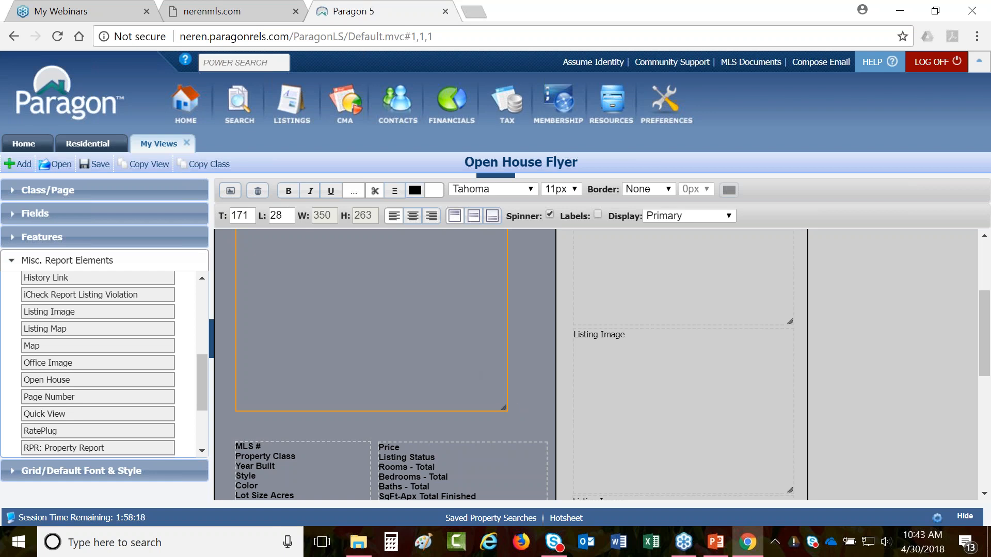
{"action": "left_click_drag", "start_coordinate": [503, 407], "coordinate": [542, 436]}
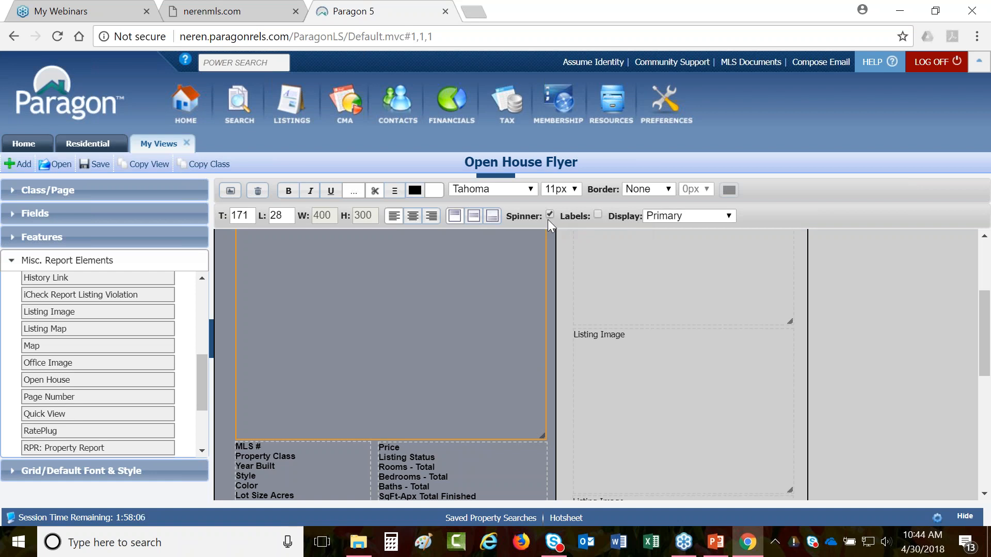
- In the Residential preview, advance the top photo to the front door and view it enlarged
{"action": "left_click", "coordinate": [103, 151]}
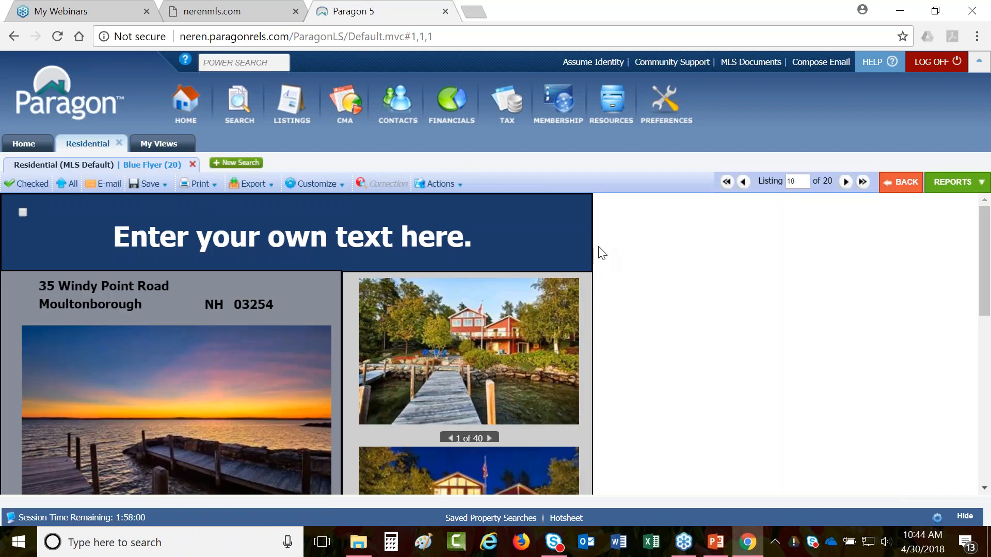
{"action": "scroll", "coordinate": [425, 345], "scroll_direction": "down", "scroll_amount": 1}
{"action": "key", "text": "ctrl"}
{"action": "key", "text": "ctrl"}
{"action": "key", "text": "ctrl"}
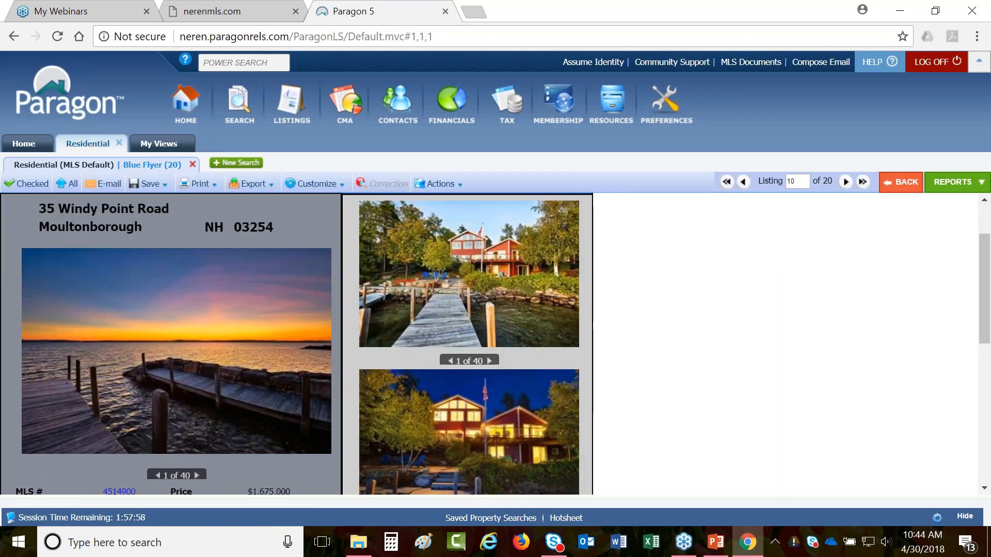
{"action": "key", "text": "ctrl"}
{"action": "left_click", "coordinate": [489, 362]}
{"action": "left_click", "coordinate": [490, 361]}
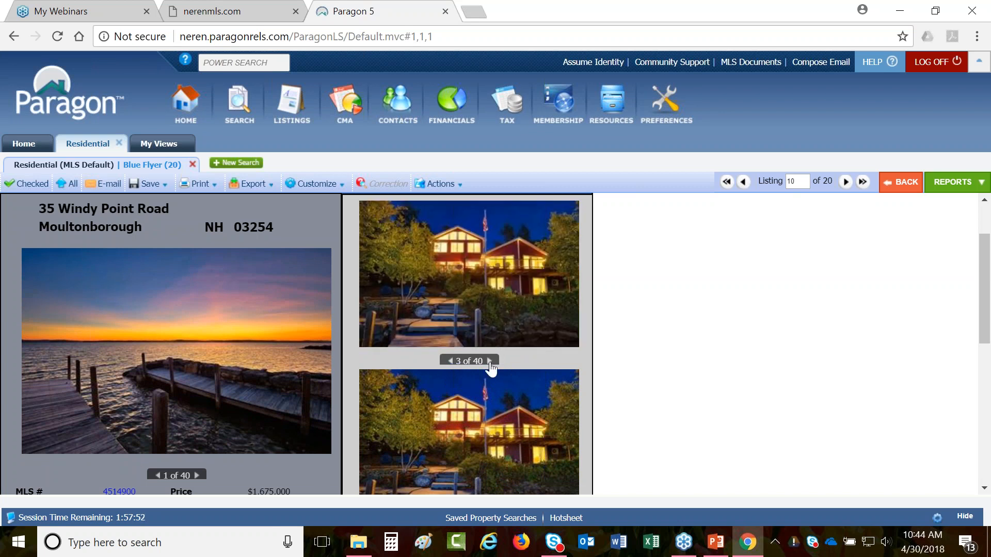
{"action": "left_click", "coordinate": [489, 361]}
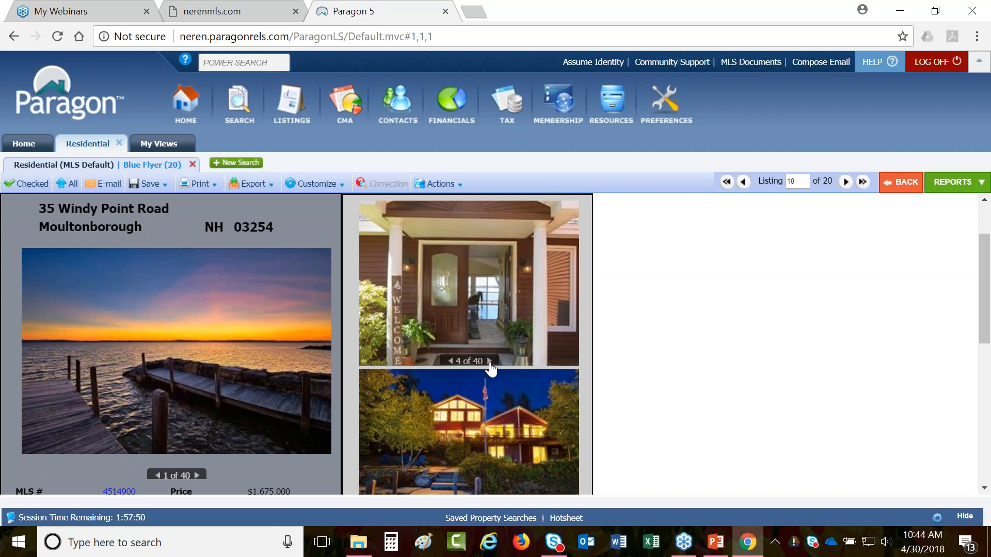
{"action": "left_click", "coordinate": [483, 287]}
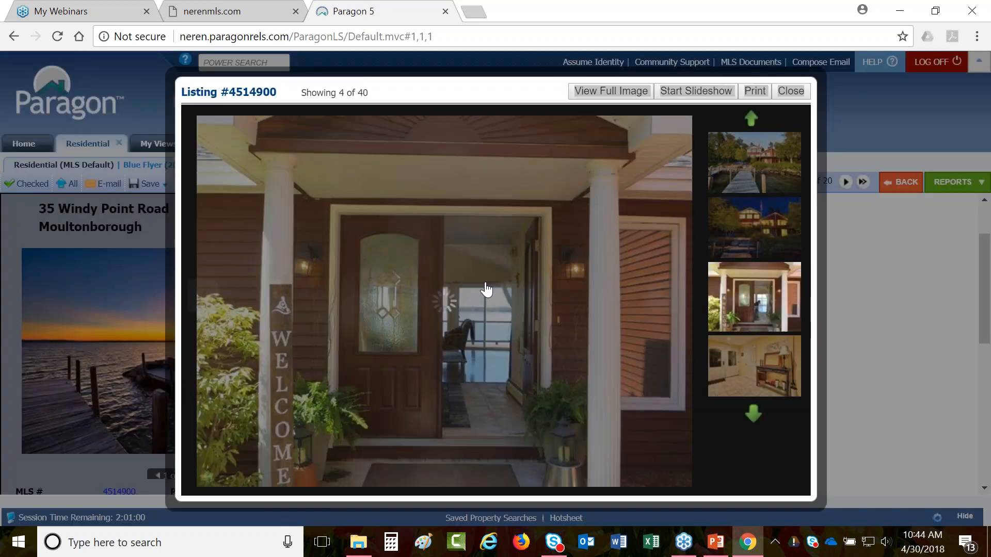
{"action": "left_click", "coordinate": [792, 93]}
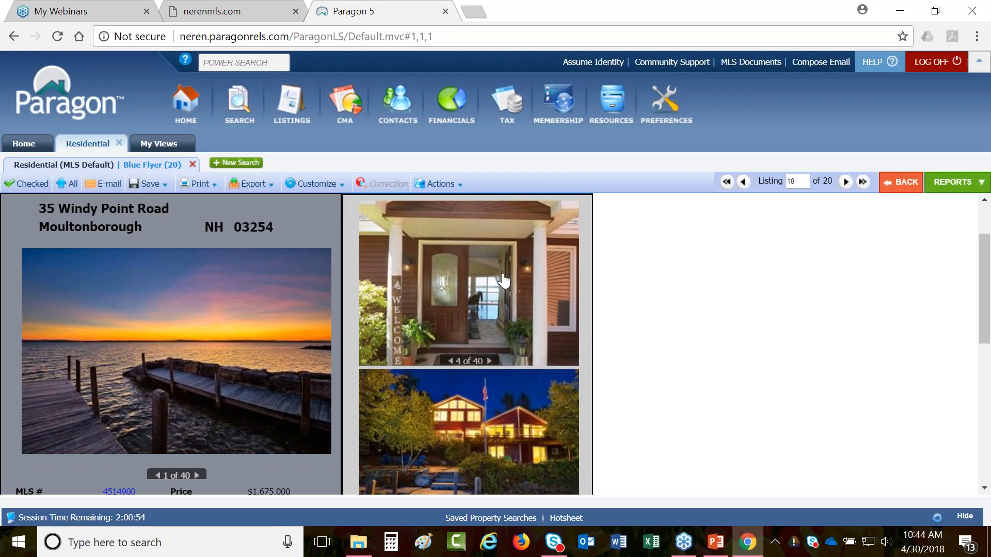
- Step the top photo back through picture 2 toward the first
{"action": "scroll", "coordinate": [503, 280], "scroll_direction": "down", "scroll_amount": 2}
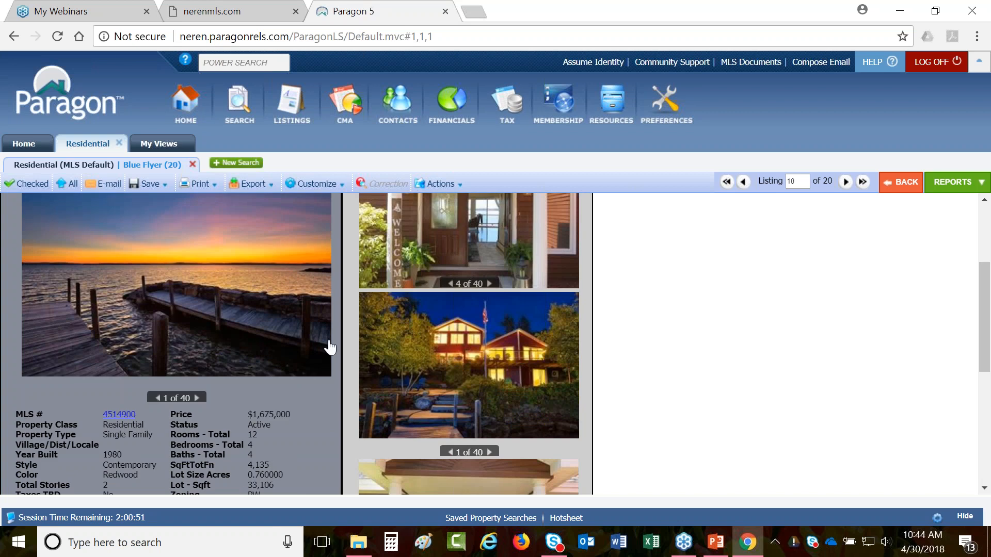
{"action": "scroll", "coordinate": [327, 342], "scroll_direction": "up", "scroll_amount": 2}
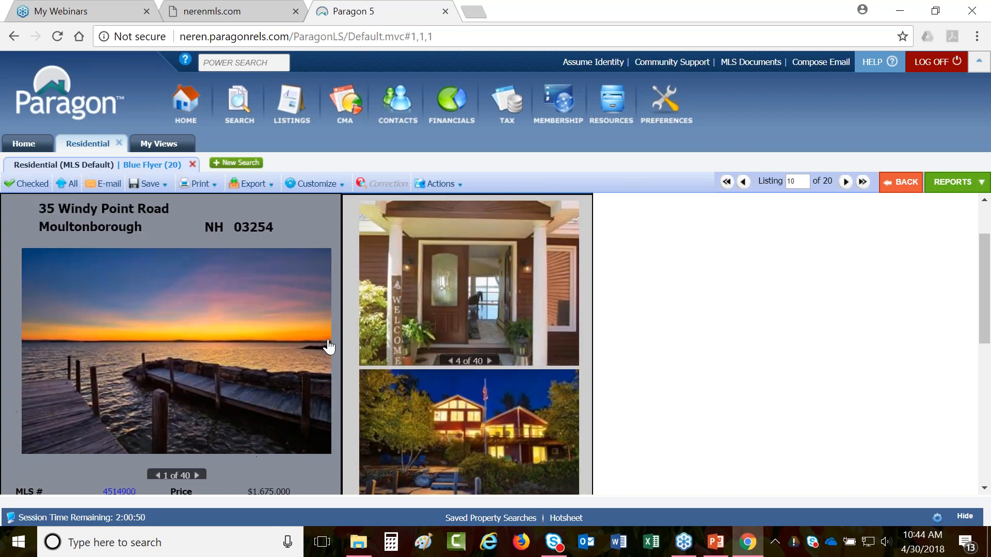
{"action": "left_click", "coordinate": [450, 362]}
{"action": "left_click", "coordinate": [450, 362]}
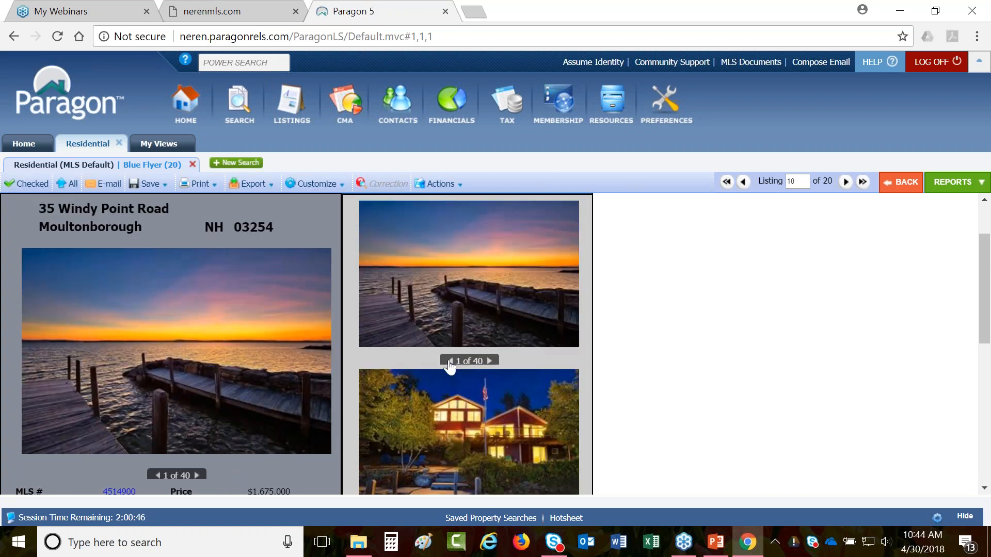
{"action": "left_click", "coordinate": [486, 360]}
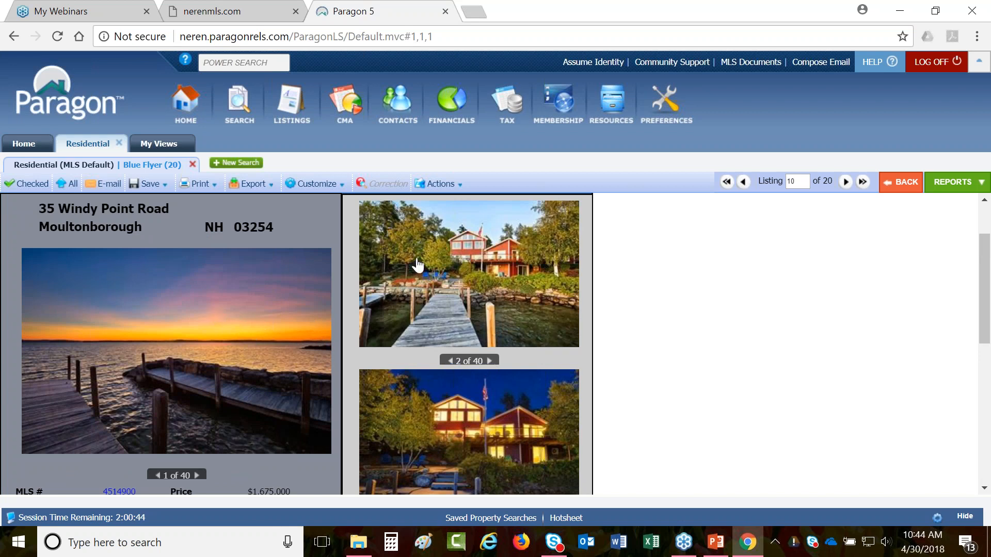
{"action": "scroll", "coordinate": [447, 356], "scroll_direction": "down", "scroll_amount": 3}
{"action": "scroll", "coordinate": [454, 440], "scroll_direction": "up", "scroll_amount": 3}
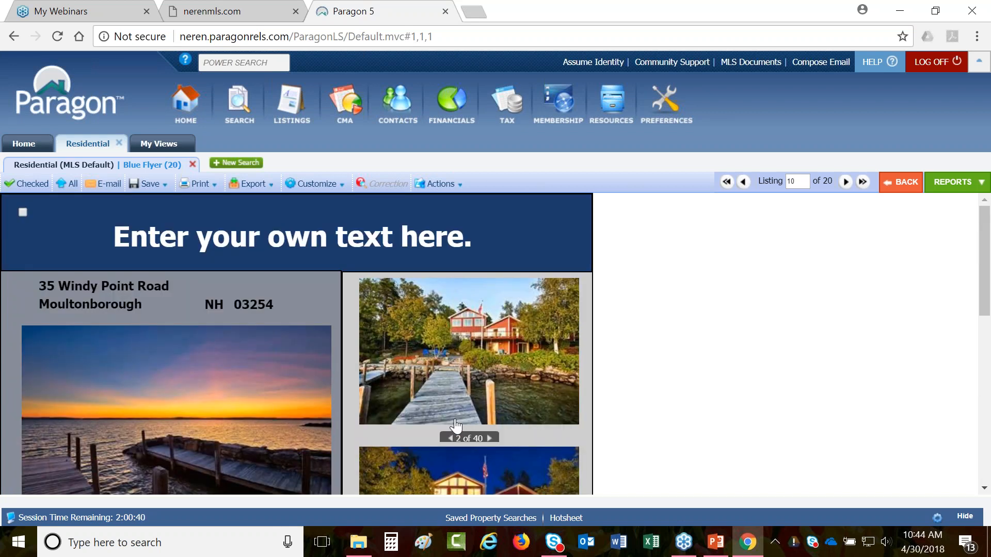
{"action": "scroll", "coordinate": [455, 426], "scroll_direction": "down", "scroll_amount": 3}
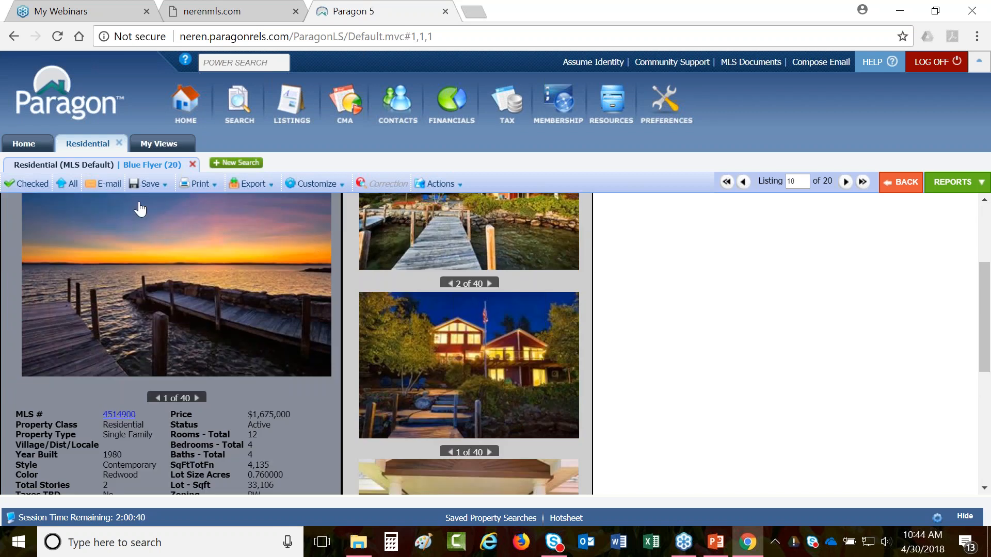
- Step the top-right photo back to 40 of 40 and the lower photo back to 38 of 40
{"action": "left_click", "coordinate": [450, 283]}
{"action": "scroll", "coordinate": [470, 309], "scroll_direction": "up", "scroll_amount": 2}
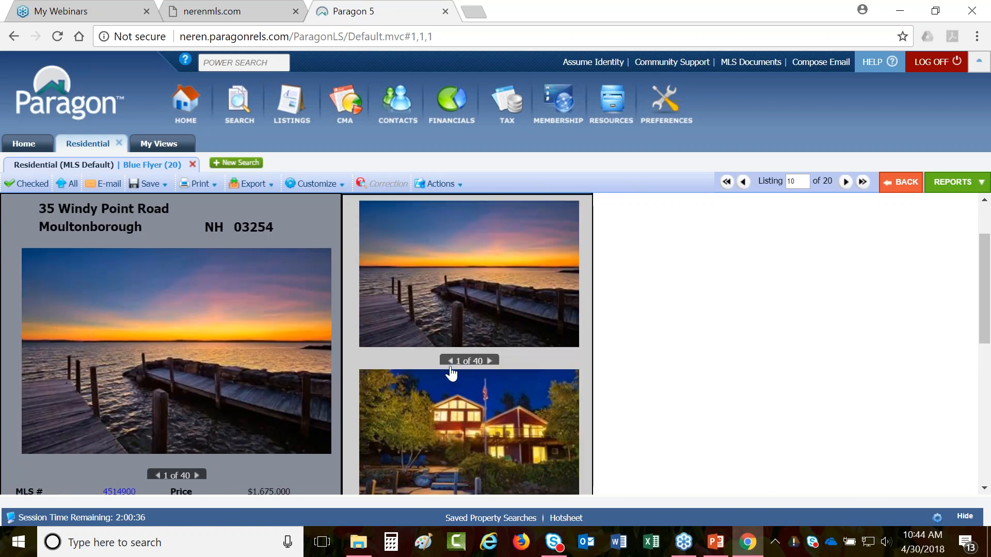
{"action": "left_click", "coordinate": [448, 361]}
{"action": "scroll", "coordinate": [451, 369], "scroll_direction": "down", "scroll_amount": 3}
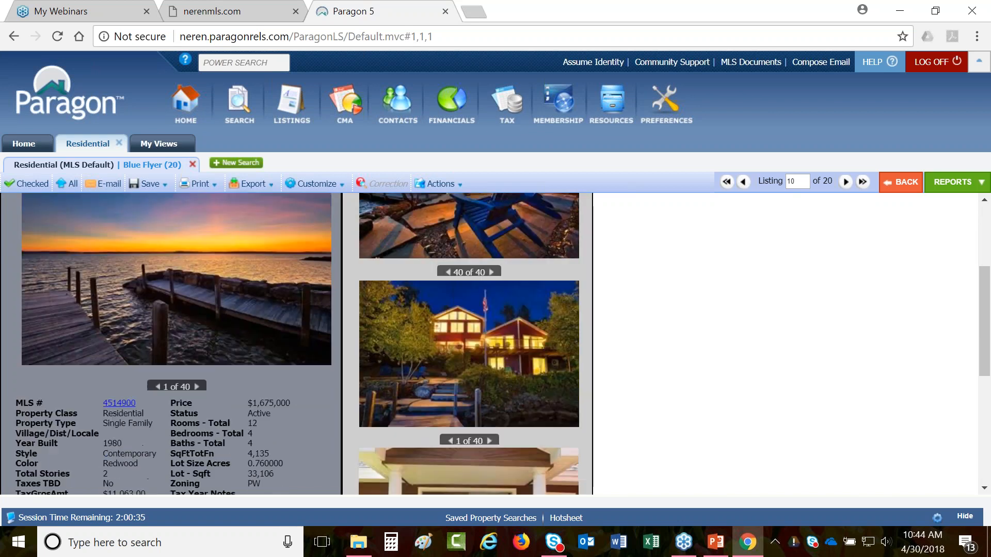
{"action": "left_click", "coordinate": [448, 375]}
{"action": "left_click", "coordinate": [448, 375]}
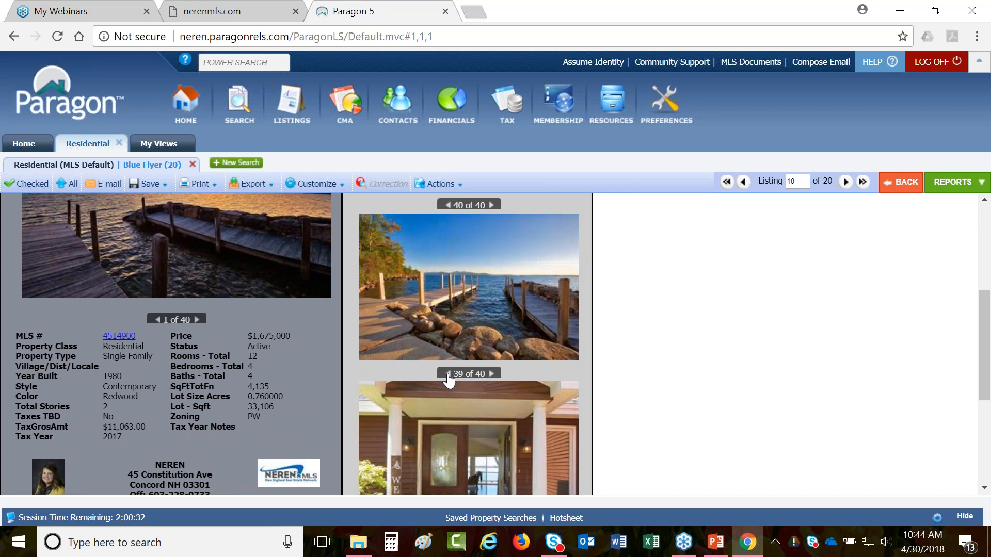
{"action": "scroll", "coordinate": [448, 380], "scroll_direction": "down", "scroll_amount": 3}
{"action": "left_click", "coordinate": [448, 386]}
{"action": "left_click", "coordinate": [448, 386]}
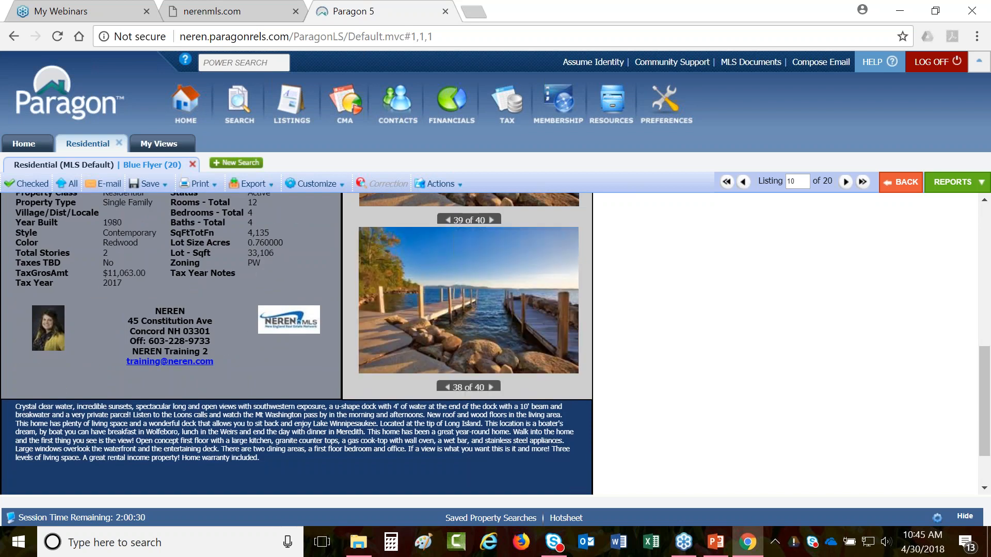
{"action": "left_click", "coordinate": [447, 387]}
- Return from the preview to the Open House Flyer layout editor via My Views
{"action": "scroll", "coordinate": [661, 359], "scroll_direction": "up", "scroll_amount": 1}
{"action": "scroll", "coordinate": [660, 360], "scroll_direction": "up", "scroll_amount": 5}
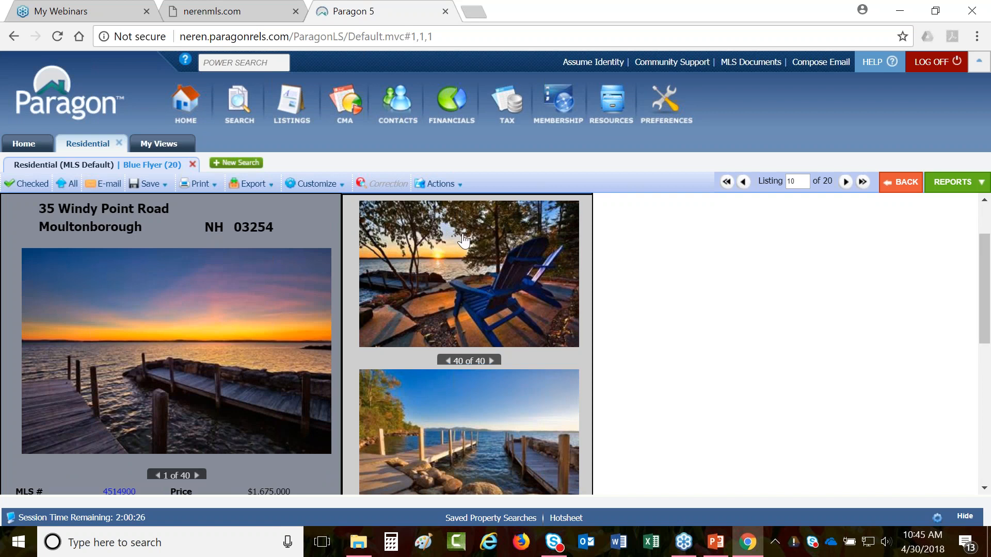
{"action": "scroll", "coordinate": [507, 336], "scroll_direction": "down", "scroll_amount": 4}
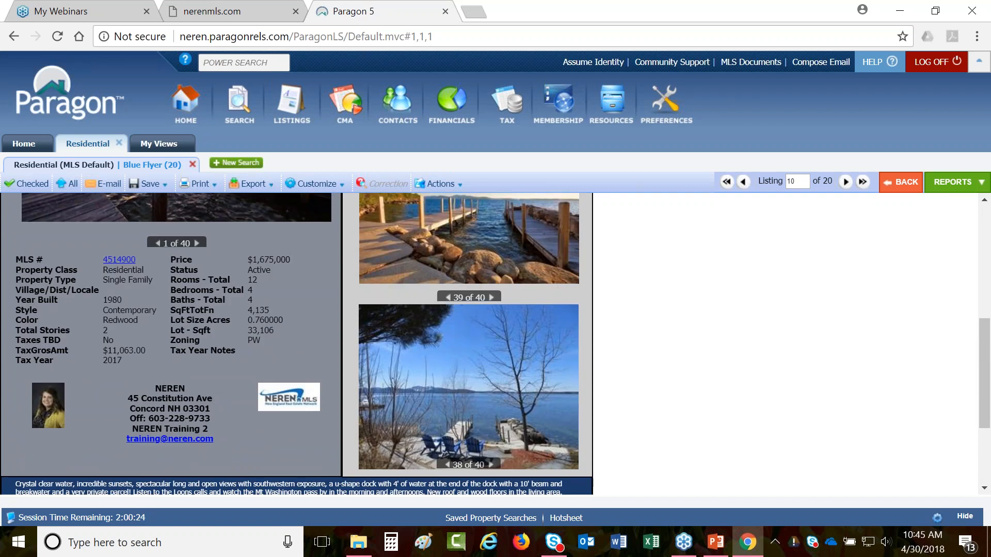
{"action": "left_click", "coordinate": [160, 144]}
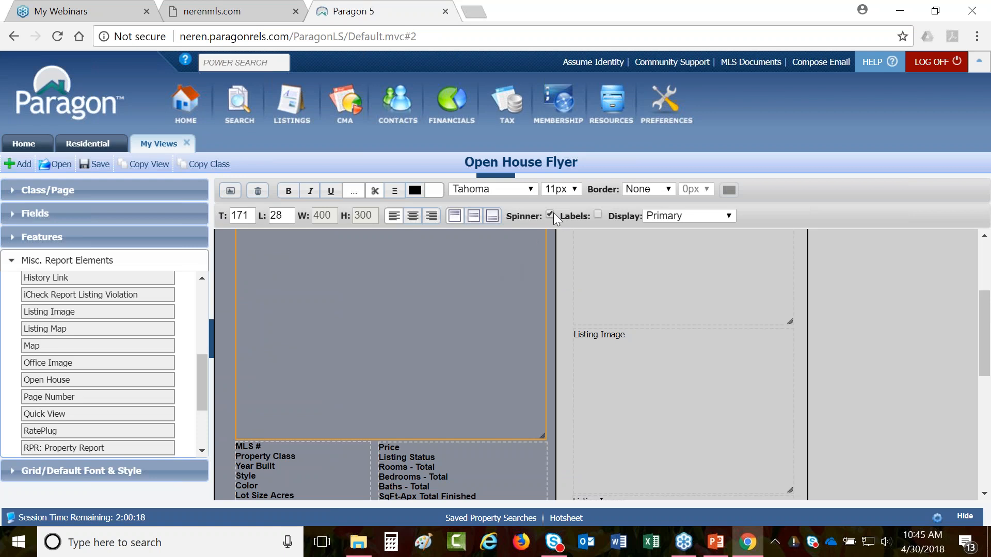
- Leave the main photo box's Display on Primary, then delete that large Listing Image box
{"action": "key", "text": "ctrl"}
{"action": "key", "text": "ctrl"}
{"action": "scroll", "coordinate": [630, 311], "scroll_direction": "up", "scroll_amount": 1}
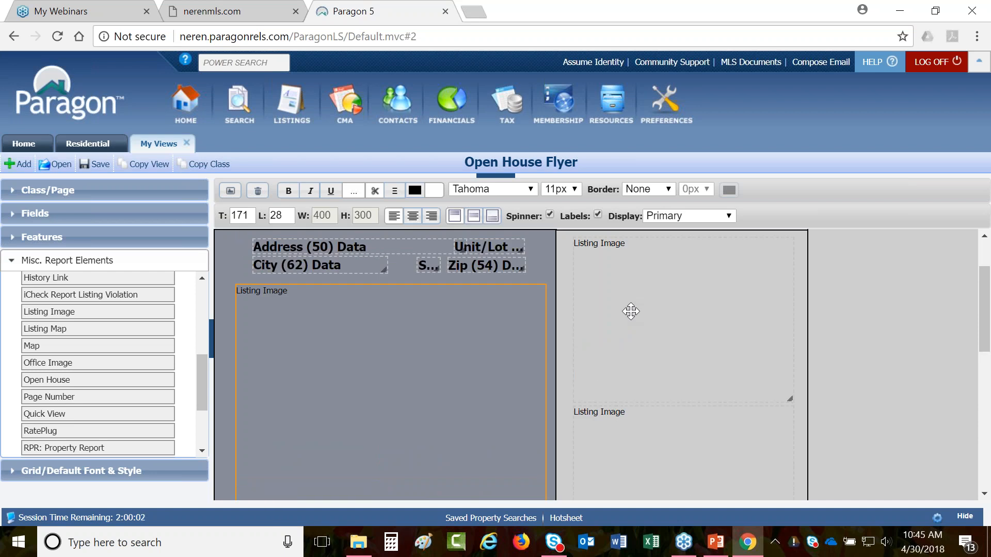
{"action": "left_click", "coordinate": [710, 216]}
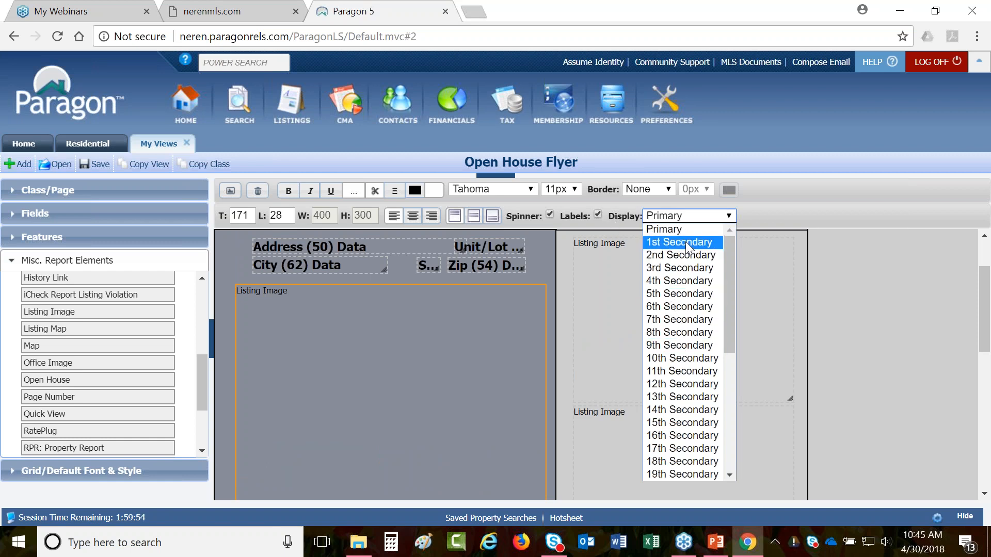
{"action": "left_click", "coordinate": [841, 270]}
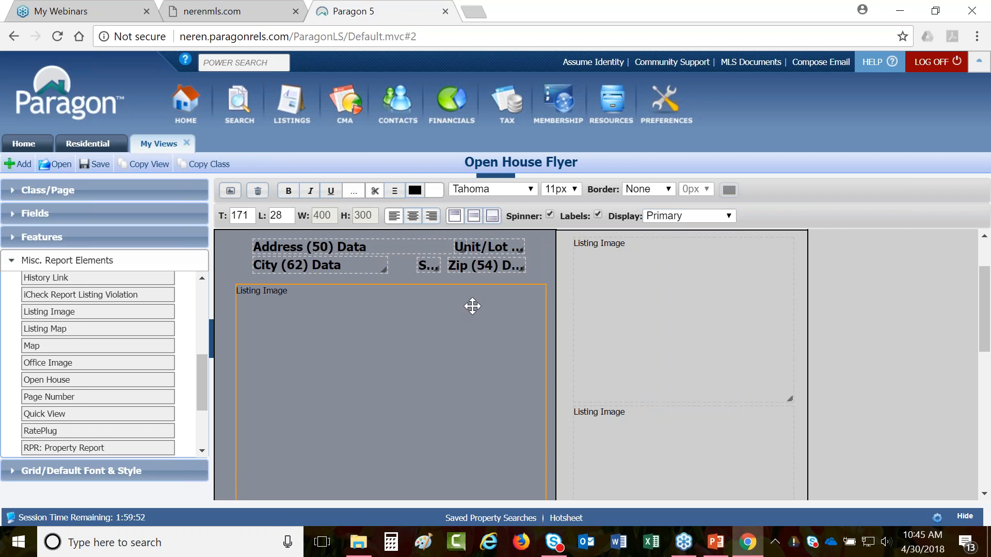
{"action": "scroll", "coordinate": [473, 306], "scroll_direction": "down", "scroll_amount": 3}
{"action": "key", "text": "Delete"}
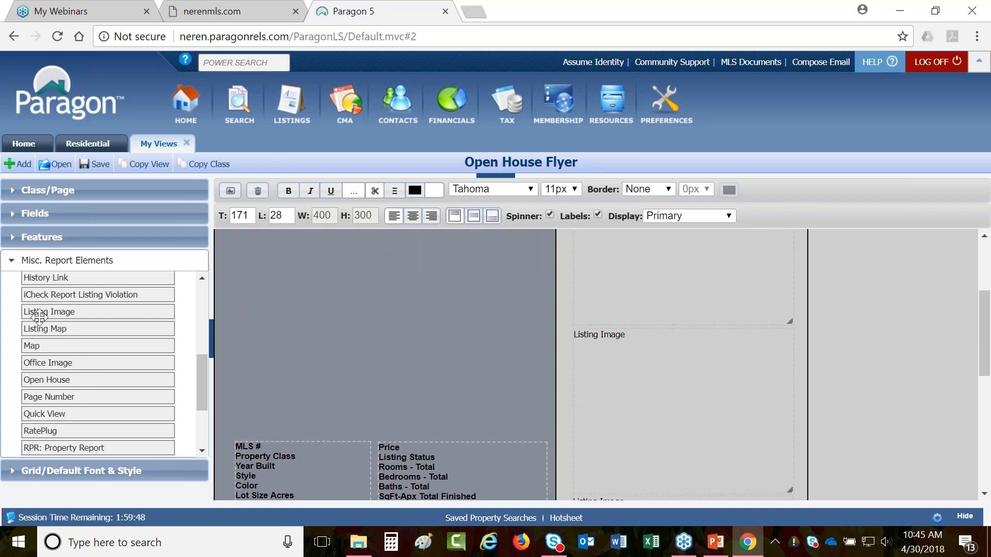
- Drop three Listing Image boxes into the flyer's left column
{"action": "left_click_drag", "start_coordinate": [34, 313], "coordinate": [261, 294]}
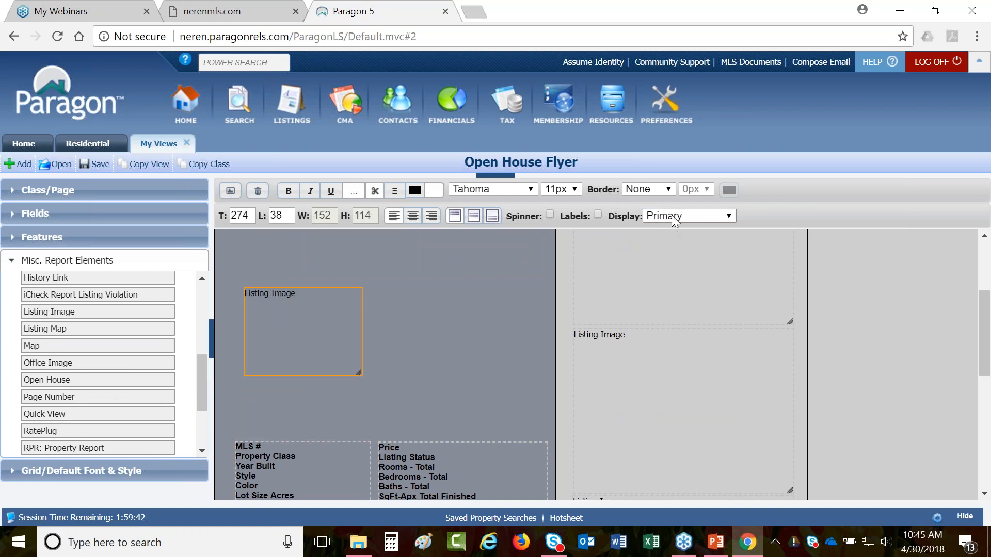
{"action": "left_click_drag", "start_coordinate": [52, 312], "coordinate": [397, 281]}
{"action": "left_click", "coordinate": [471, 288]}
{"action": "left_click_drag", "start_coordinate": [58, 317], "coordinate": [423, 347]}
{"action": "left_click", "coordinate": [425, 383]}
{"action": "left_click", "coordinate": [688, 218]}
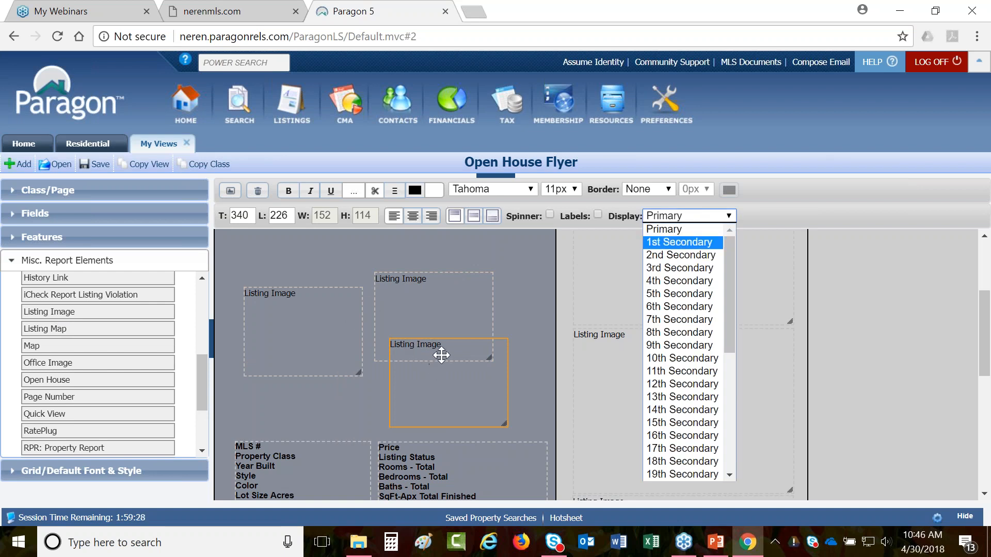
- Select the middle and lower photo boxes, then request a Preview to trigger the save prompt
{"action": "scroll", "coordinate": [441, 356], "scroll_direction": "up", "scroll_amount": 2}
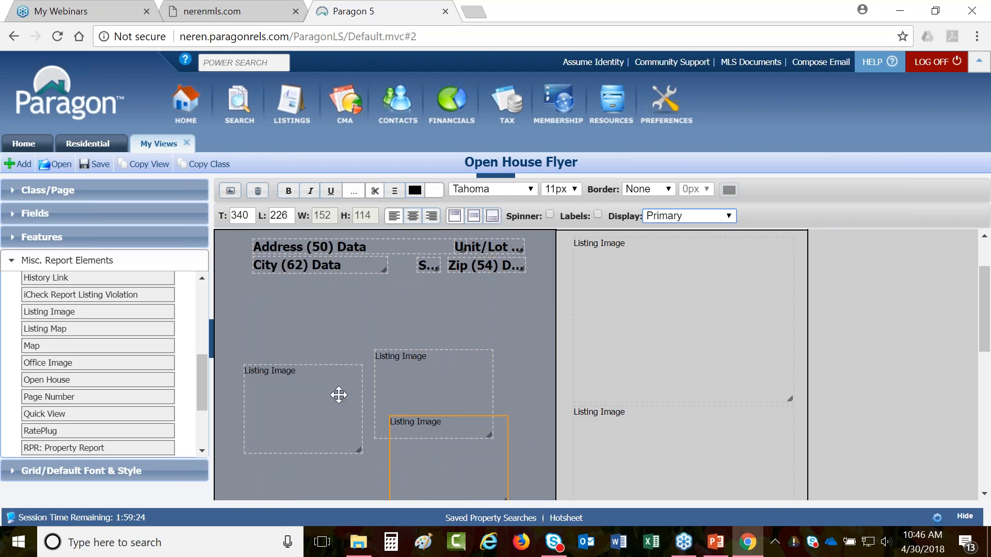
{"action": "left_click", "coordinate": [413, 390]}
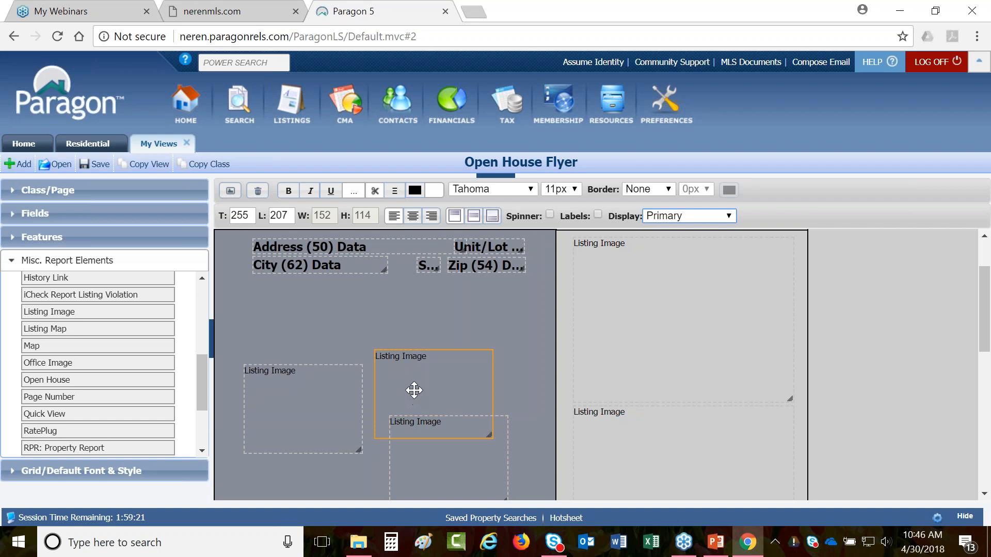
{"action": "left_click", "coordinate": [414, 441], "text": "ctrl"}
{"action": "left_click", "coordinate": [231, 190]}
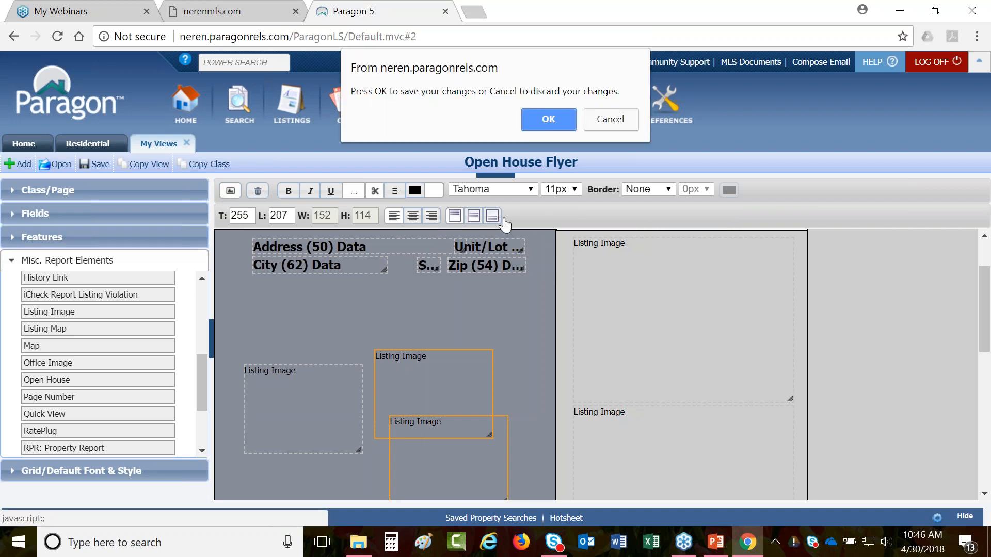
- Confirm saving with OK, check the three-photo preview, and go back to editing
{"action": "left_click", "coordinate": [549, 118]}
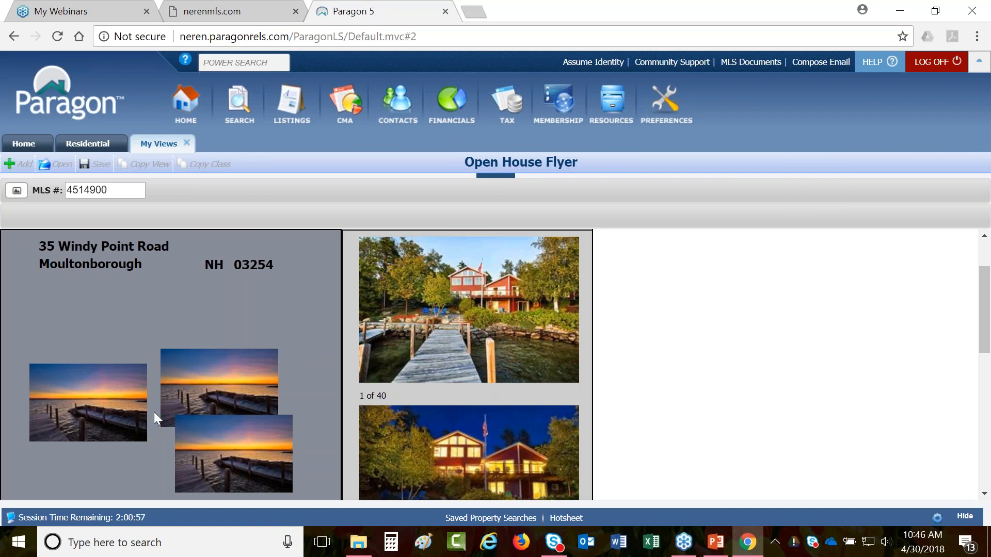
{"action": "left_click", "coordinate": [49, 228]}
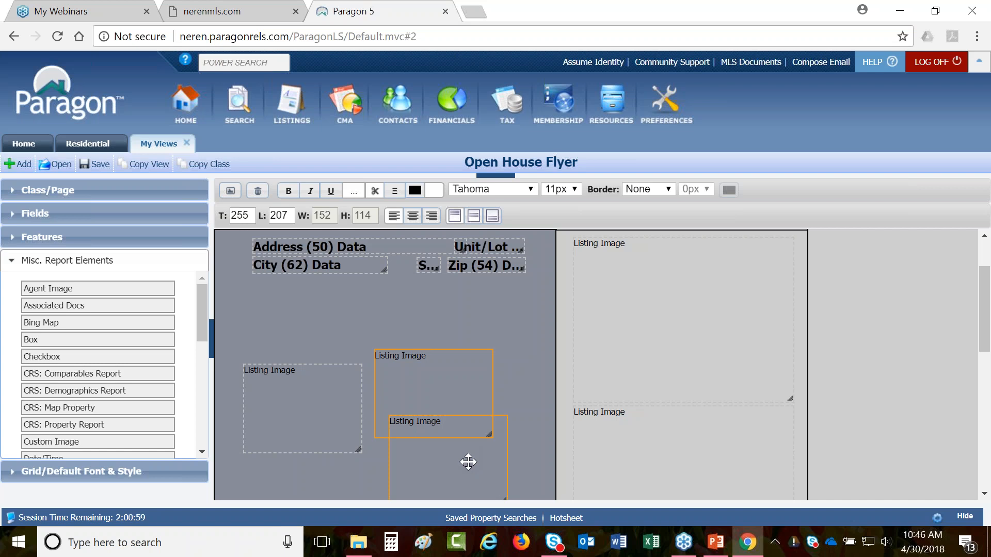
- Delete the two selected photo boxes and enlarge the remaining left one to 400 by 300
{"action": "left_click", "coordinate": [258, 190]}
{"action": "left_click_drag", "start_coordinate": [290, 400], "coordinate": [267, 312]}
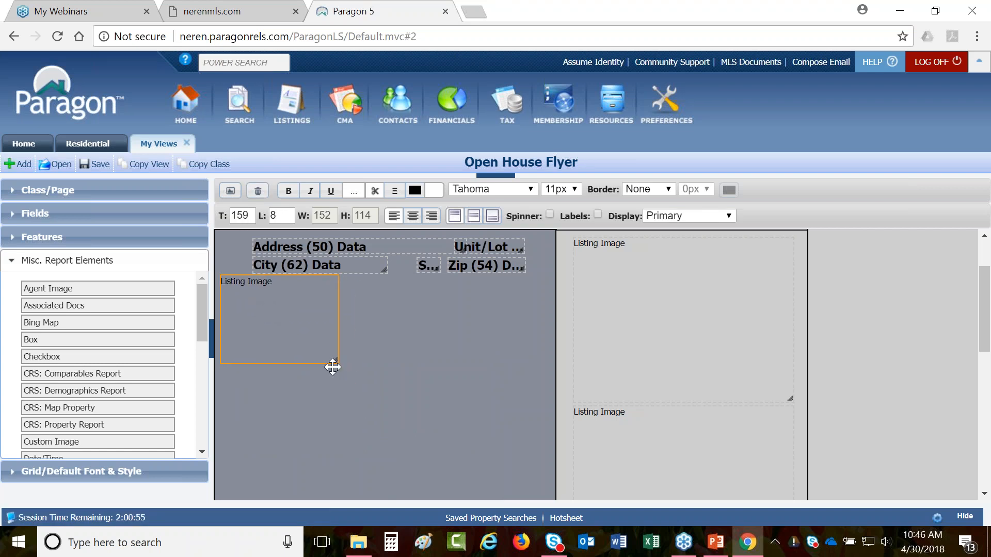
{"action": "left_click_drag", "start_coordinate": [334, 361], "coordinate": [542, 494]}
{"action": "left_click_drag", "start_coordinate": [443, 357], "coordinate": [454, 362]}
- Replace the top-right photo box with a new Listing Image sized 284 by 213
{"action": "left_click", "coordinate": [659, 306]}
{"action": "key", "text": "Delete"}
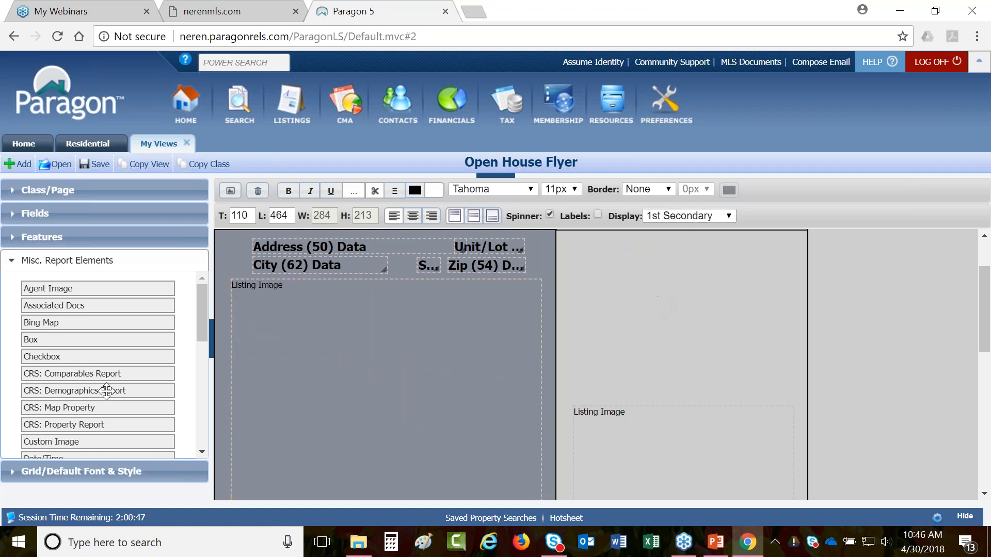
{"action": "scroll", "coordinate": [103, 392], "scroll_direction": "down", "scroll_amount": 3}
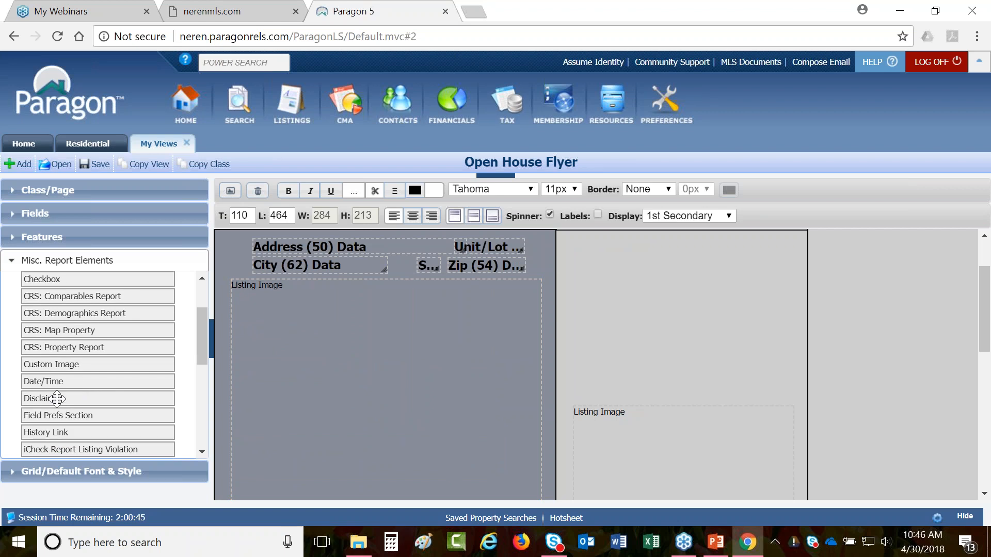
{"action": "scroll", "coordinate": [62, 396], "scroll_direction": "down", "scroll_amount": 6}
{"action": "scroll", "coordinate": [49, 413], "scroll_direction": "down", "scroll_amount": 1}
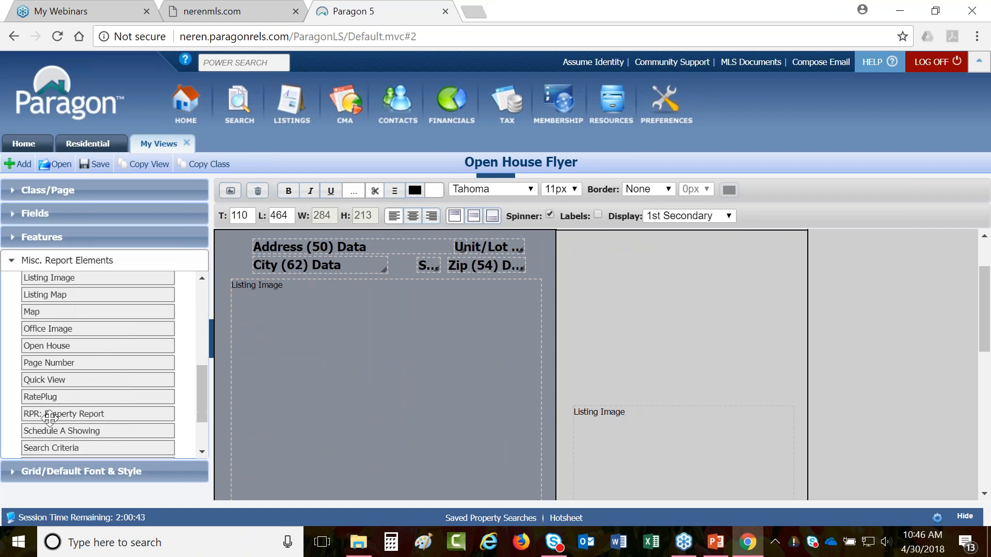
{"action": "scroll", "coordinate": [44, 398], "scroll_direction": "up", "scroll_amount": 4}
{"action": "left_click_drag", "start_coordinate": [42, 388], "coordinate": [582, 243]}
{"action": "left_click_drag", "start_coordinate": [678, 320], "coordinate": [756, 370]}
{"action": "mouse_move", "coordinate": [701, 349]}
{"action": "left_mouse_down"}
{"action": "mouse_move", "coordinate": [713, 350]}
{"action": "mouse_move", "coordinate": [702, 342]}
{"action": "left_mouse_up"}
{"action": "left_click_drag", "start_coordinate": [758, 376], "coordinate": [782, 394]}
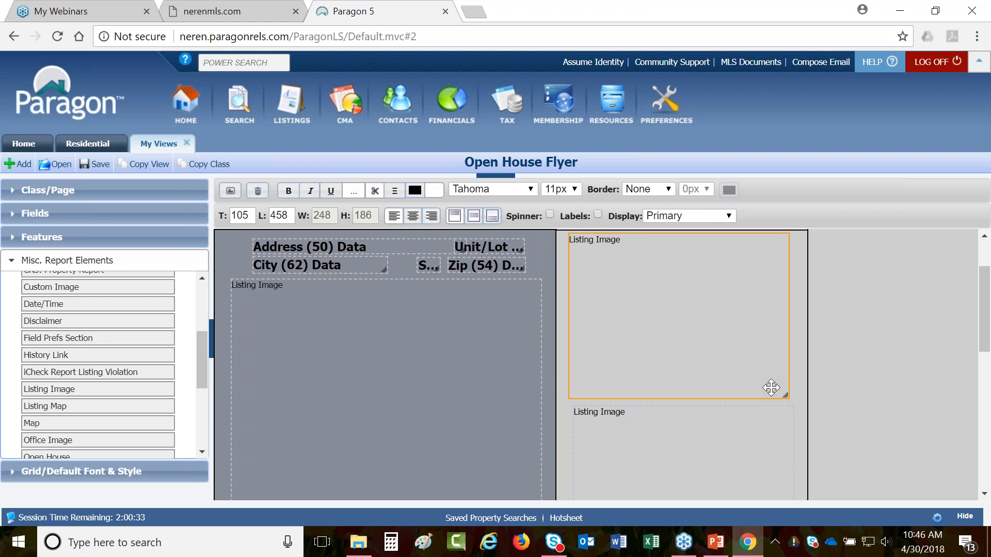
- Set the new box's Display to 1st Secondary and check the other right-column boxes
{"action": "left_click", "coordinate": [704, 216]}
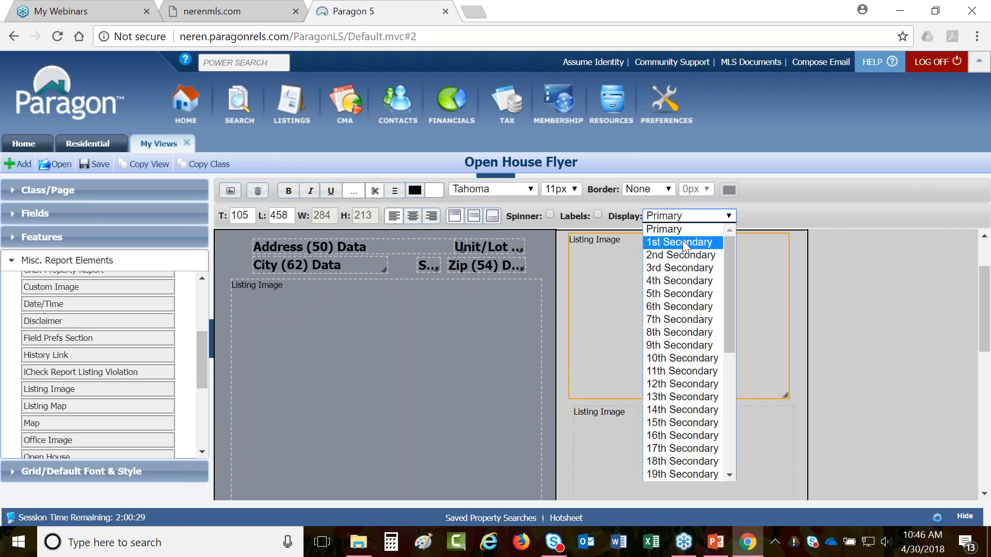
{"action": "left_click", "coordinate": [684, 242]}
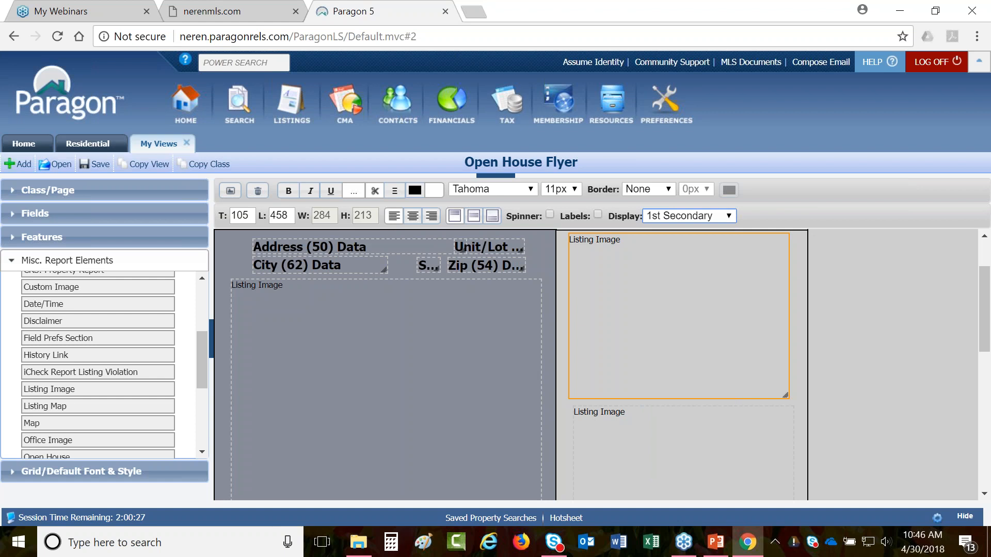
{"action": "left_click_drag", "start_coordinate": [689, 287], "coordinate": [692, 288]}
{"action": "scroll", "coordinate": [692, 287], "scroll_direction": "down", "scroll_amount": 3}
{"action": "left_click", "coordinate": [693, 371]}
{"action": "scroll", "coordinate": [679, 248], "scroll_direction": "down", "scroll_amount": 3}
{"action": "left_click", "coordinate": [648, 460]}
{"action": "scroll", "coordinate": [657, 254], "scroll_direction": "down", "scroll_amount": 3}
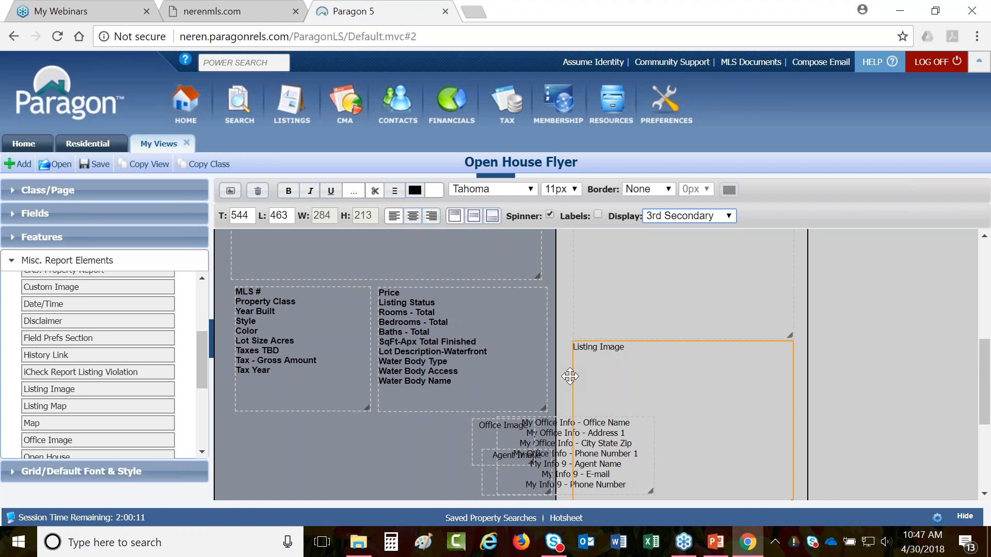
- Place a Listing Map below the property details and enlarge it to 213 by 188
{"action": "scroll", "coordinate": [58, 416], "scroll_direction": "down", "scroll_amount": 3}
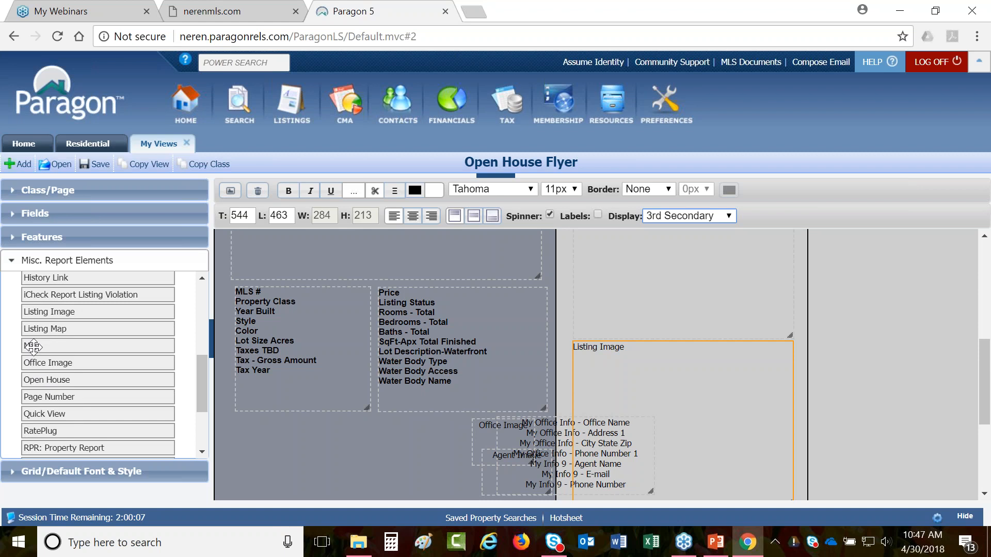
{"action": "left_click_drag", "start_coordinate": [33, 347], "coordinate": [64, 344]}
{"action": "scroll", "coordinate": [41, 347], "scroll_direction": "up", "scroll_amount": 3}
{"action": "left_click_drag", "start_coordinate": [46, 408], "coordinate": [255, 423]}
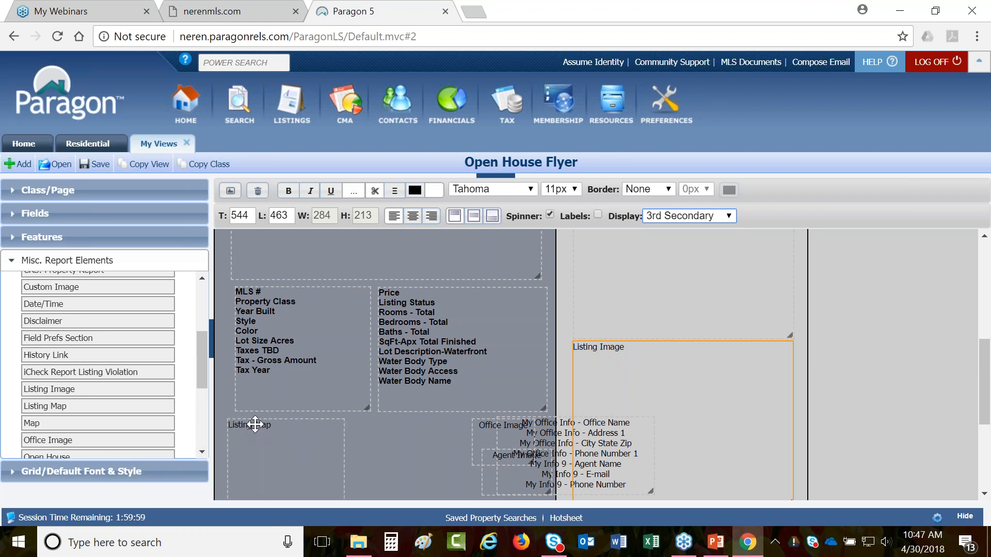
{"action": "scroll", "coordinate": [255, 423], "scroll_direction": "down", "scroll_amount": 1}
{"action": "left_click_drag", "start_coordinate": [342, 426], "coordinate": [387, 483]}
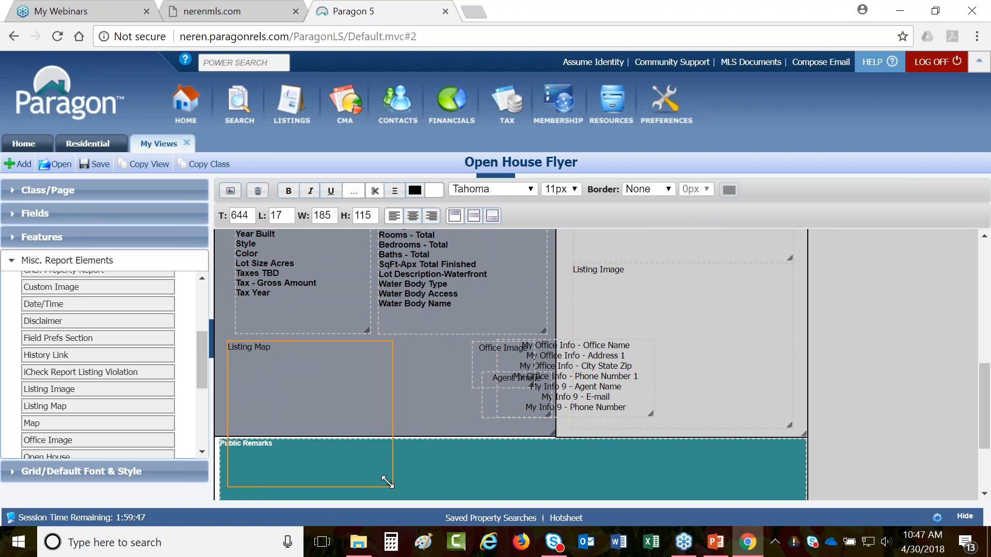
- Confirm the save with OK, then back in the editor delete the page 1 Listing Map
{"action": "left_click", "coordinate": [231, 190]}
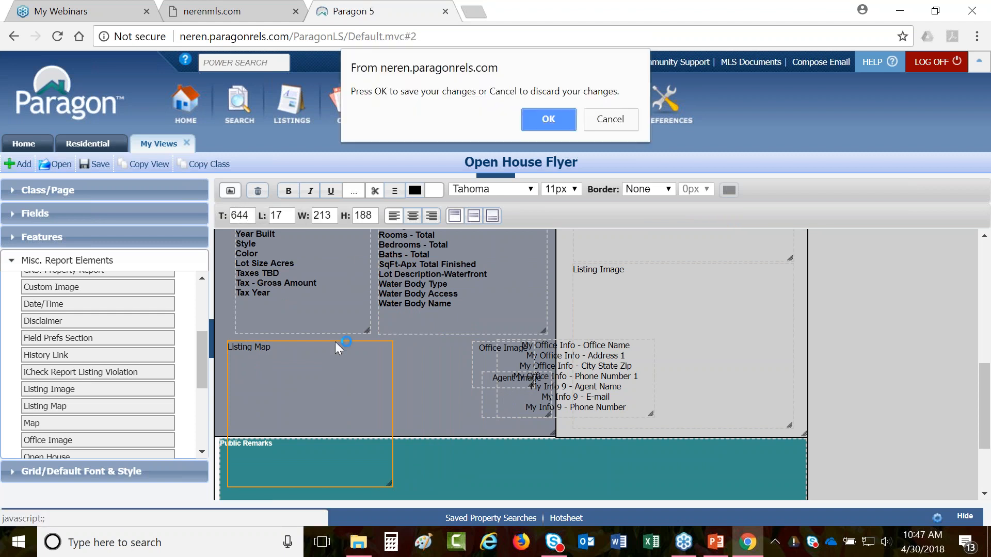
{"action": "left_click", "coordinate": [556, 118]}
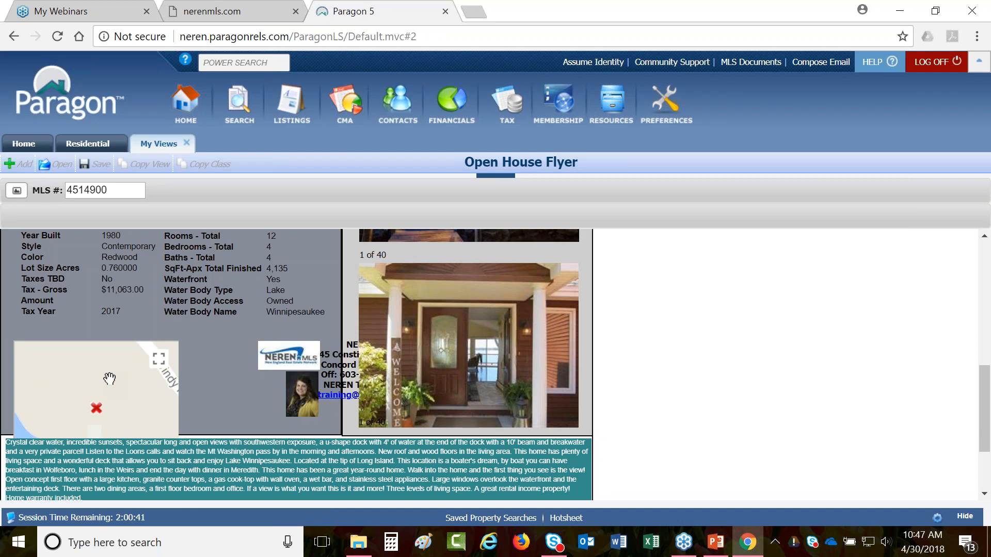
{"action": "left_click", "coordinate": [16, 191]}
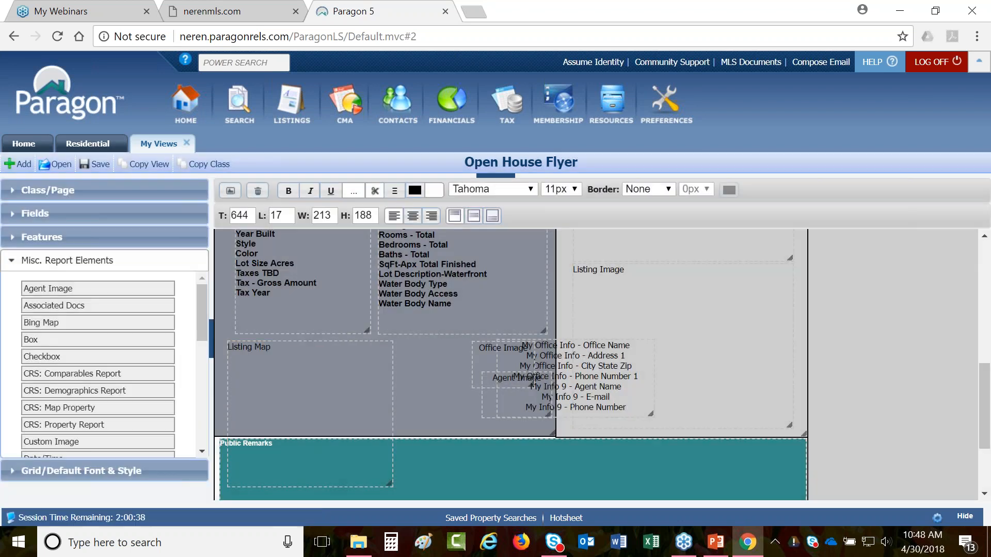
{"action": "left_click", "coordinate": [306, 390]}
{"action": "key", "text": "Delete"}
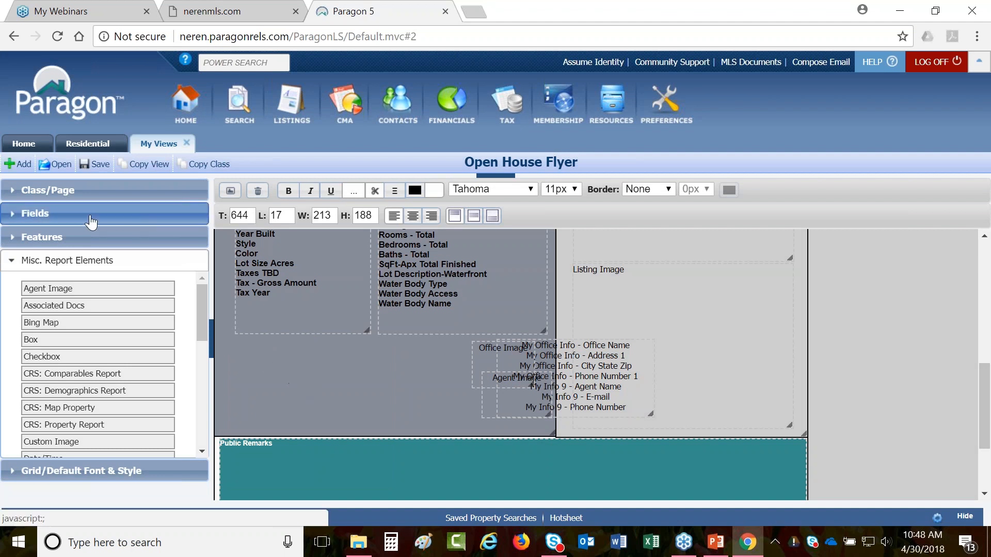
- Keep class (1) Residential, add a new page with +, and switch to Page 2
{"action": "left_click", "coordinate": [79, 191]}
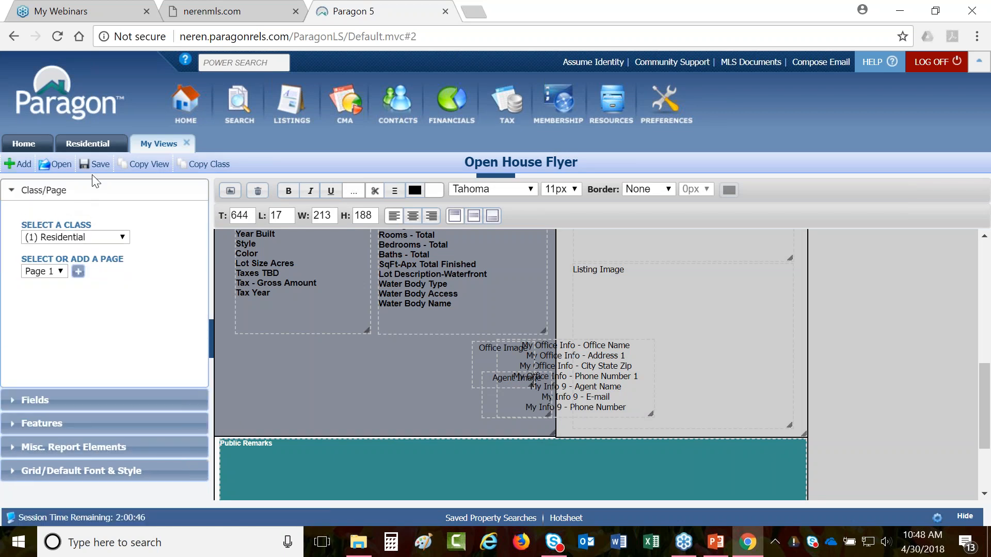
{"action": "left_click", "coordinate": [89, 239]}
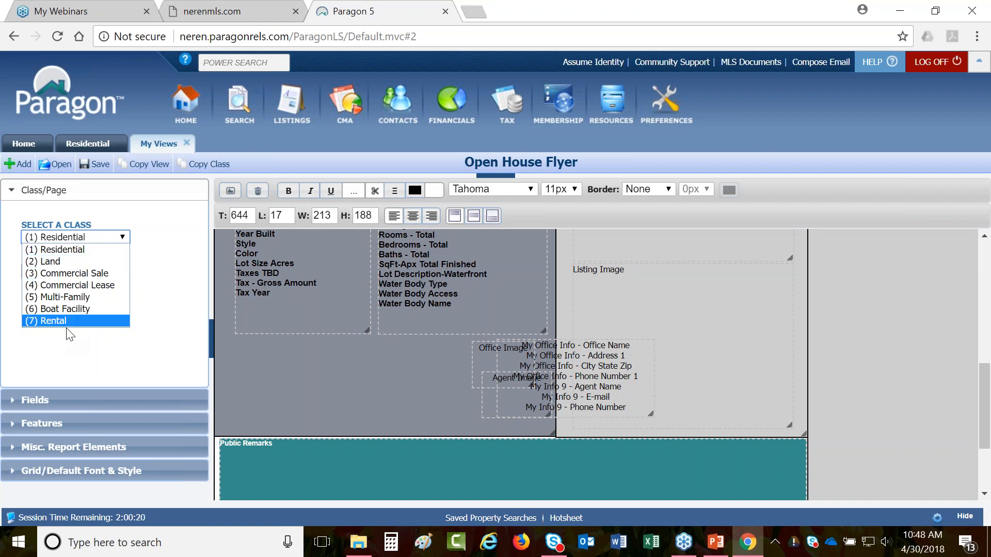
{"action": "left_click", "coordinate": [67, 351]}
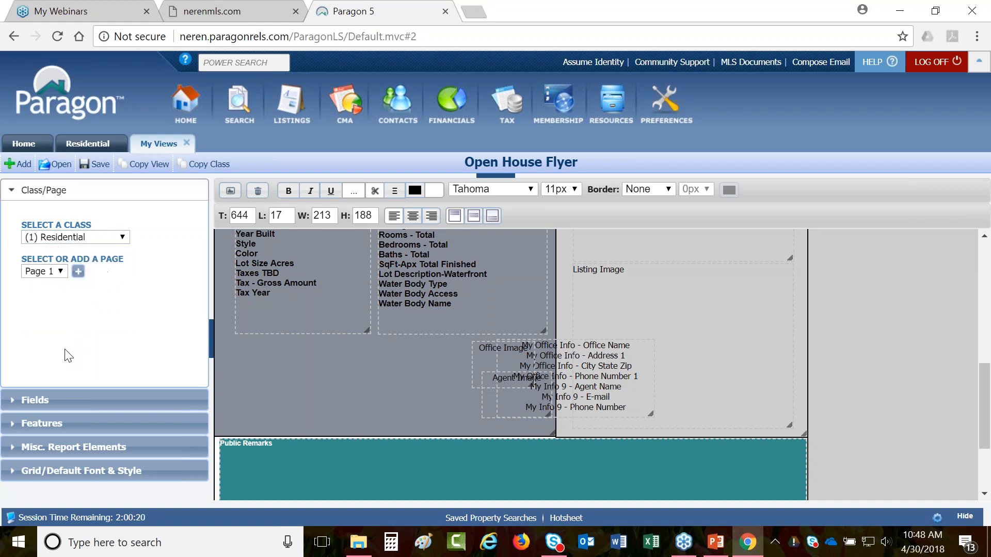
{"action": "left_click", "coordinate": [78, 274]}
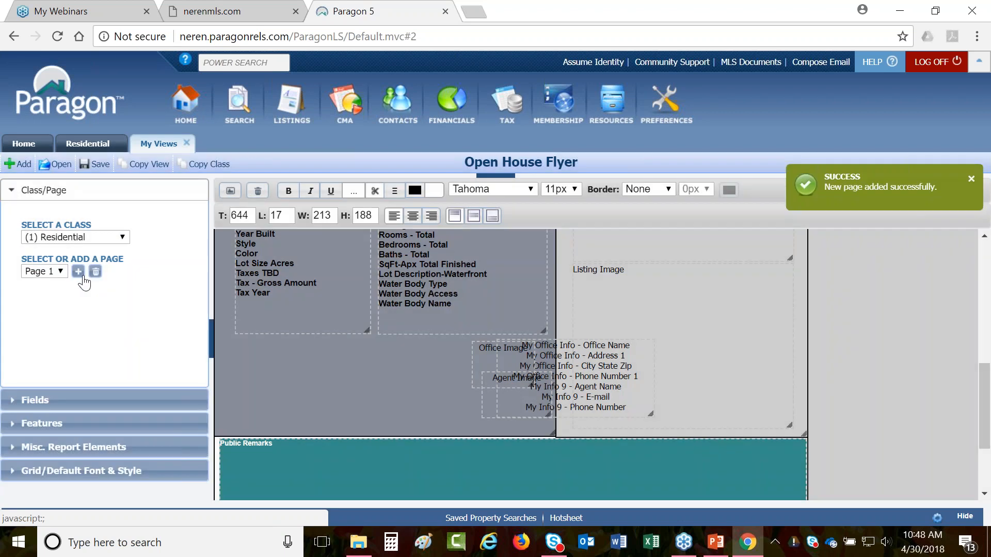
{"action": "left_click", "coordinate": [61, 271]}
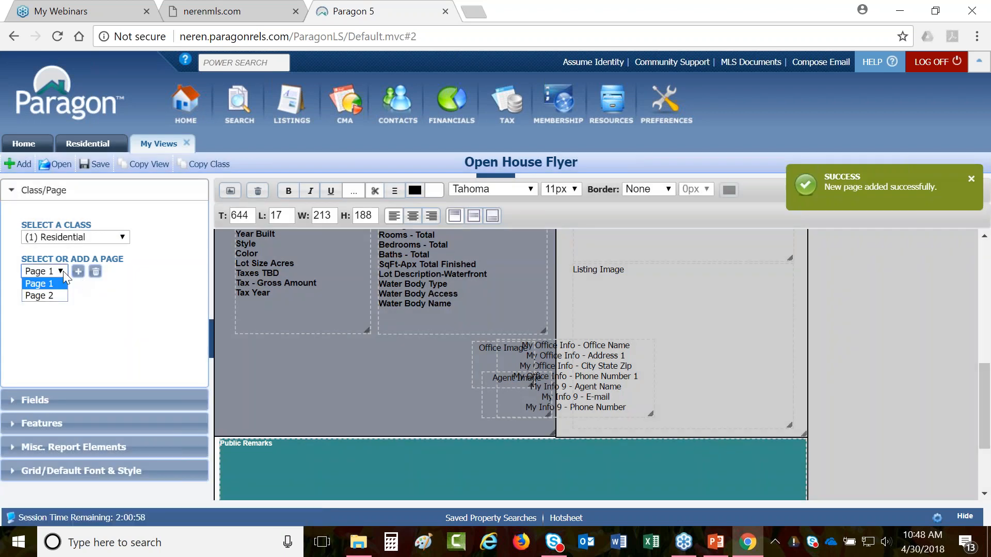
{"action": "left_click", "coordinate": [46, 296]}
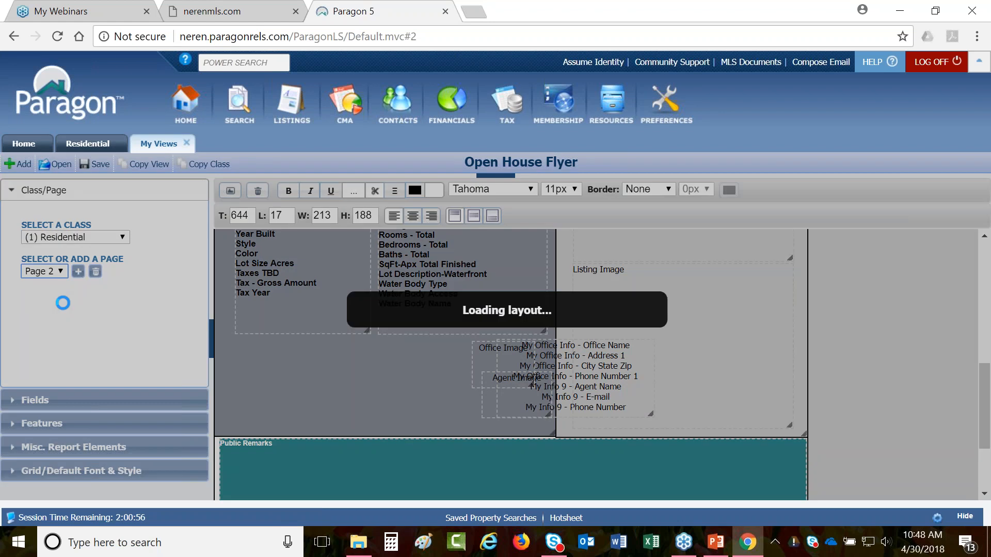
{"action": "scroll", "coordinate": [583, 329], "scroll_direction": "down", "scroll_amount": 3}
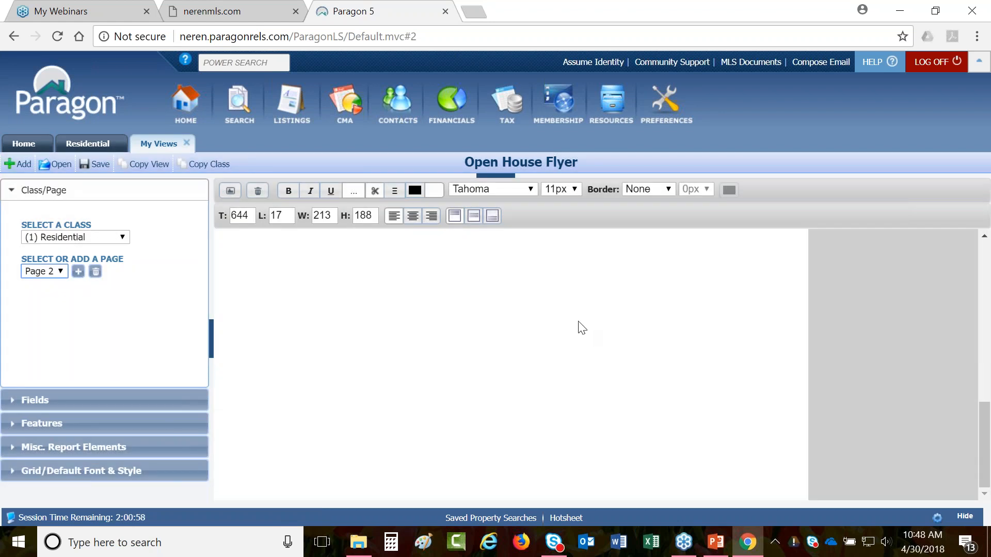
{"action": "scroll", "coordinate": [582, 328], "scroll_direction": "up", "scroll_amount": 10}
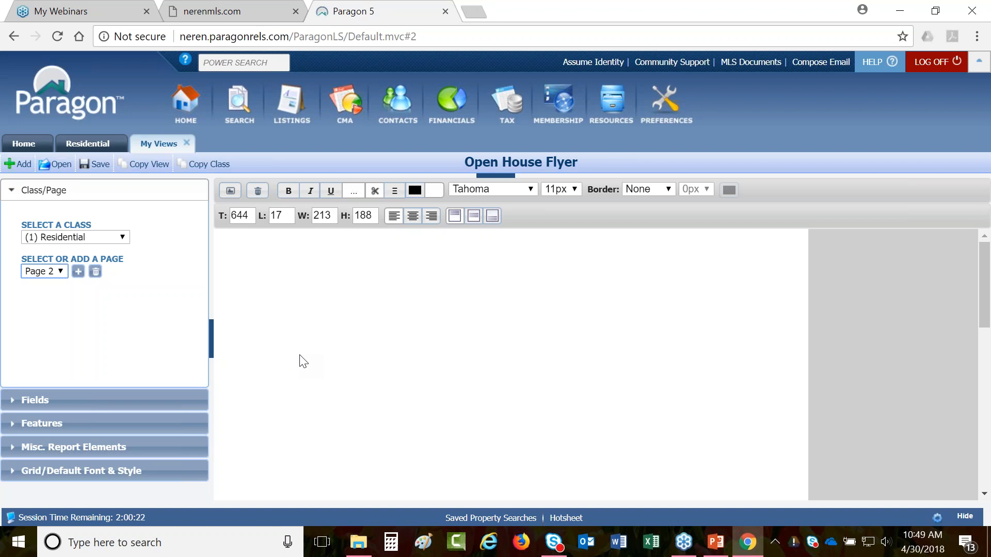
- Expand Misc. Report Elements to list Agent Image through Custom Image beside Page 2
{"action": "left_click", "coordinate": [60, 447]}
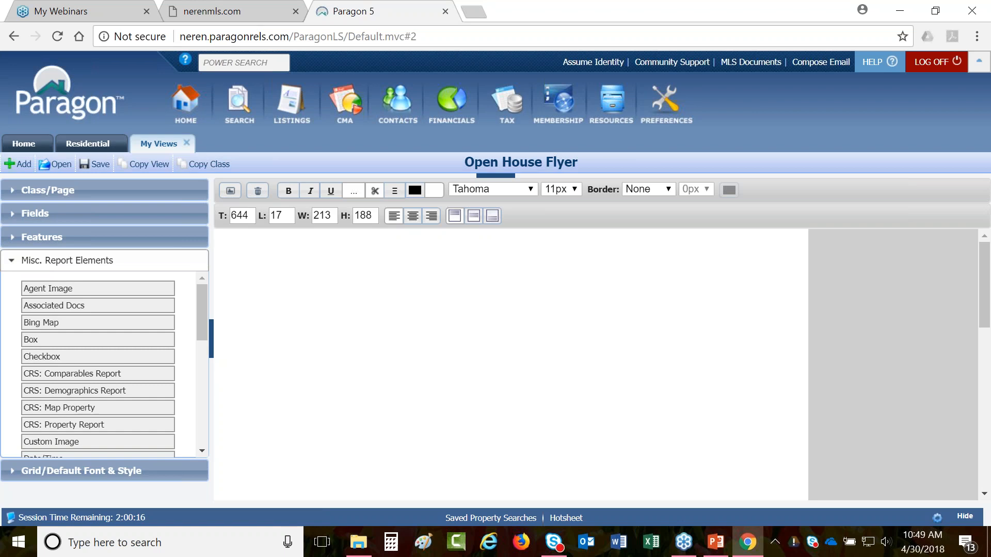
- Drop Date/Time and Page Number elements onto page 2
{"action": "scroll", "coordinate": [98, 361], "scroll_direction": "down", "scroll_amount": 3}
{"action": "left_click_drag", "start_coordinate": [51, 382], "coordinate": [251, 241]}
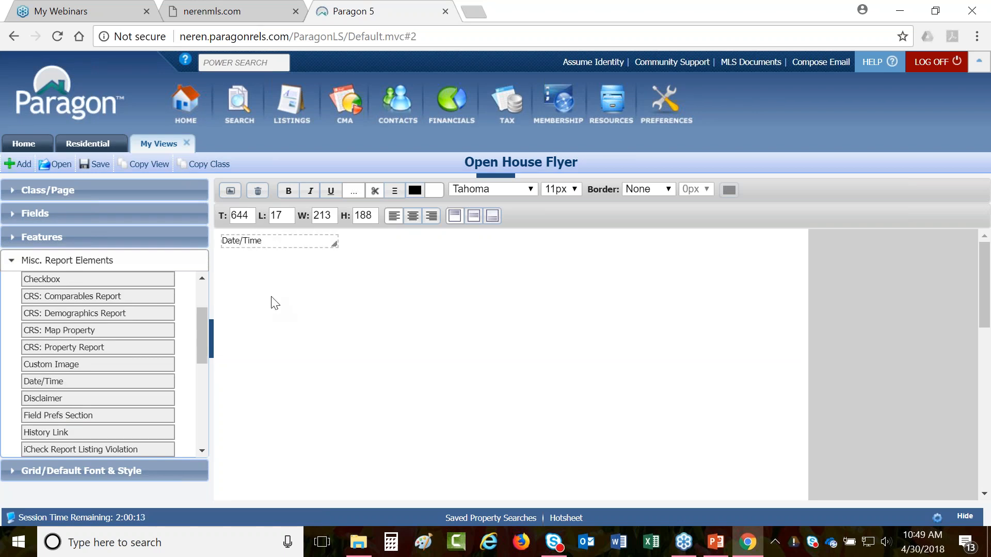
{"action": "scroll", "coordinate": [90, 338], "scroll_direction": "down", "scroll_amount": 9}
{"action": "scroll", "coordinate": [90, 341], "scroll_direction": "down", "scroll_amount": 2}
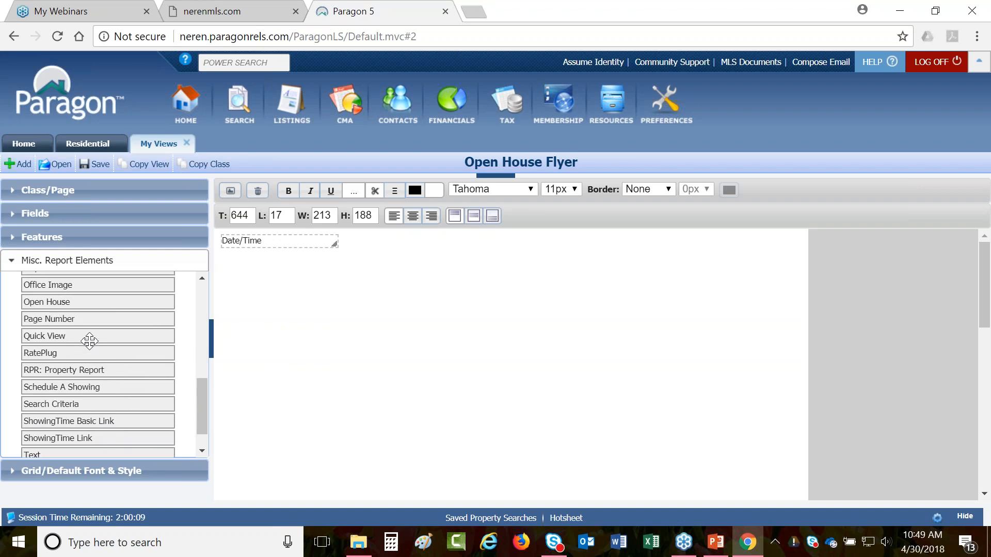
{"action": "scroll", "coordinate": [89, 341], "scroll_direction": "up", "scroll_amount": 5}
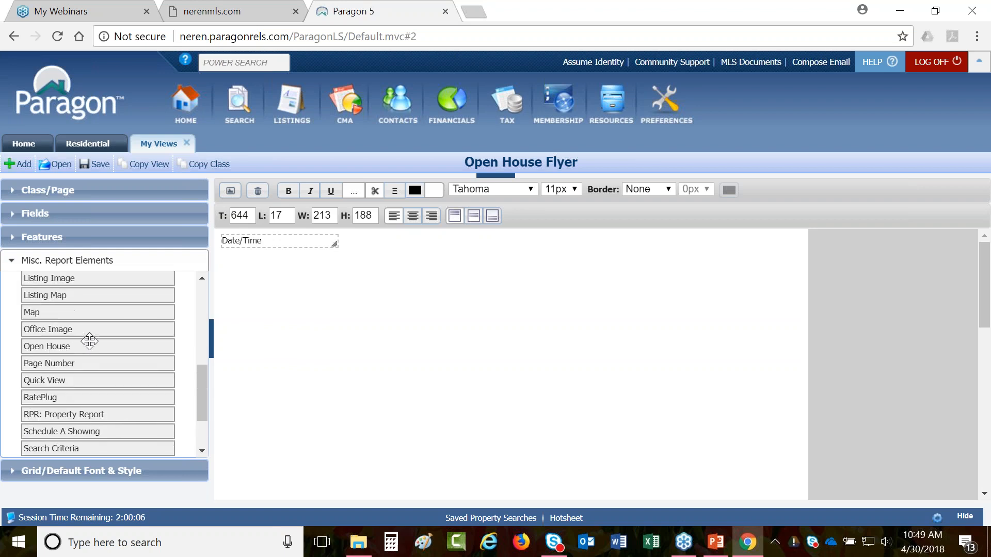
{"action": "left_click_drag", "start_coordinate": [153, 357], "coordinate": [391, 240]}
- Shrink the Date/Time element to fit its text and set Page Number to Arial 8px
{"action": "left_click", "coordinate": [319, 243]}
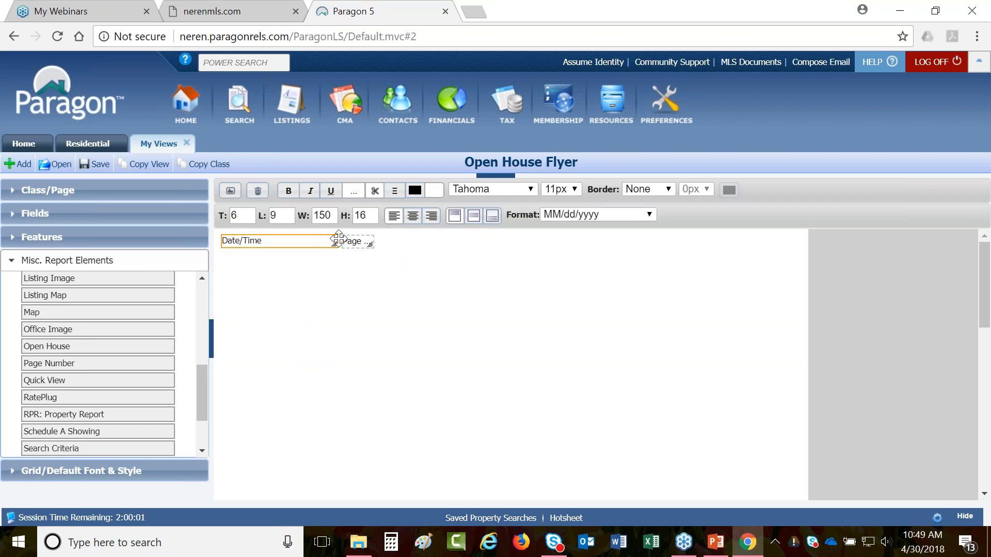
{"action": "left_click_drag", "start_coordinate": [333, 245], "coordinate": [272, 245]}
{"action": "left_click", "coordinate": [568, 214]}
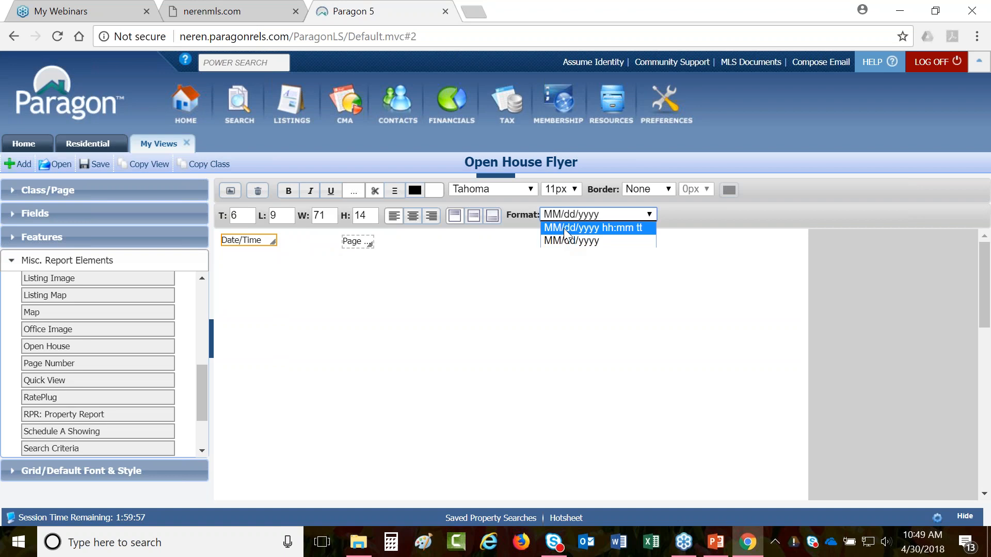
{"action": "left_click", "coordinate": [356, 242]}
{"action": "left_click", "coordinate": [532, 190]}
{"action": "left_click", "coordinate": [548, 191]}
{"action": "left_click", "coordinate": [556, 199]}
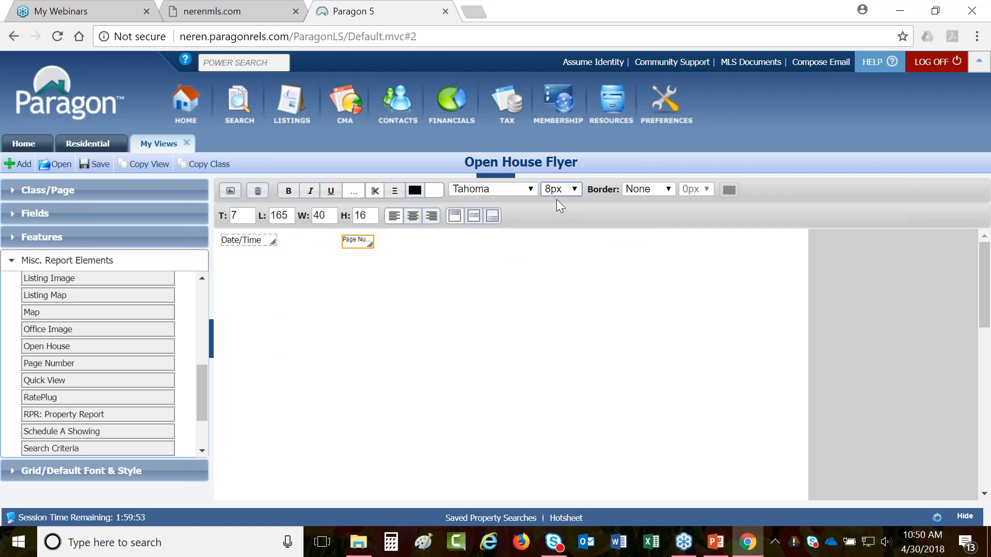
{"action": "left_click", "coordinate": [515, 190]}
{"action": "left_click", "coordinate": [495, 201]}
- Set Date/Time to Arial 8px and move both elements to page 2's top-right corner
{"action": "left_click", "coordinate": [248, 241]}
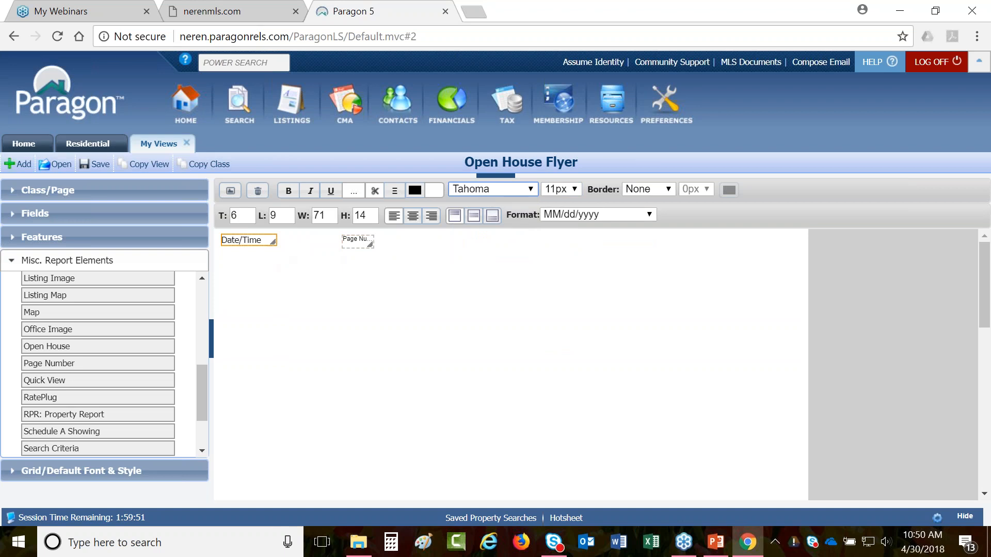
{"action": "left_click", "coordinate": [494, 194]}
{"action": "left_click", "coordinate": [487, 201]}
{"action": "left_click", "coordinate": [560, 189]}
{"action": "left_click", "coordinate": [556, 200]}
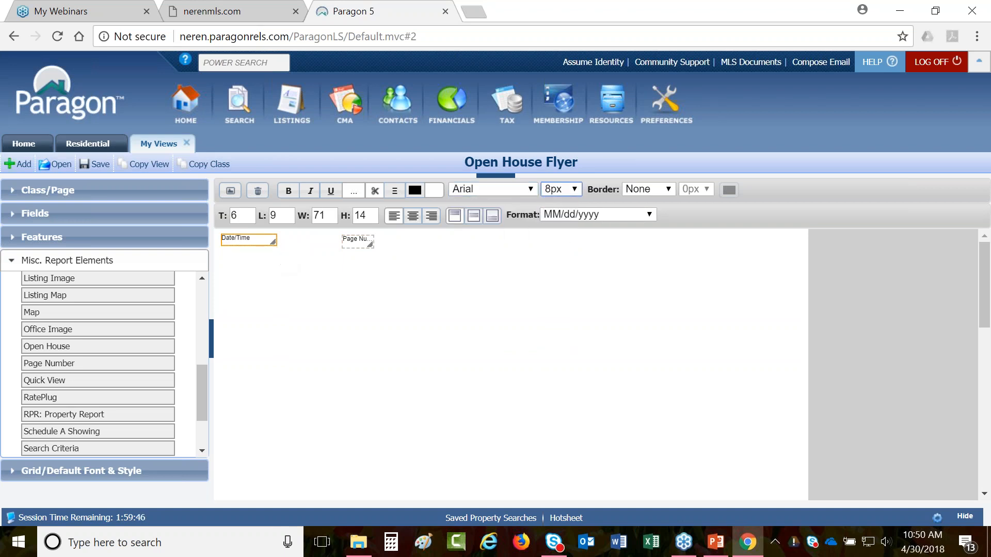
{"action": "left_click_drag", "start_coordinate": [252, 238], "coordinate": [749, 233]}
{"action": "left_click_drag", "start_coordinate": [361, 243], "coordinate": [815, 236]}
- Add a checkbox at the top-left of page 2
{"action": "scroll", "coordinate": [3, 342], "scroll_direction": "up", "scroll_amount": 1}
{"action": "scroll", "coordinate": [37, 357], "scroll_direction": "up", "scroll_amount": 5}
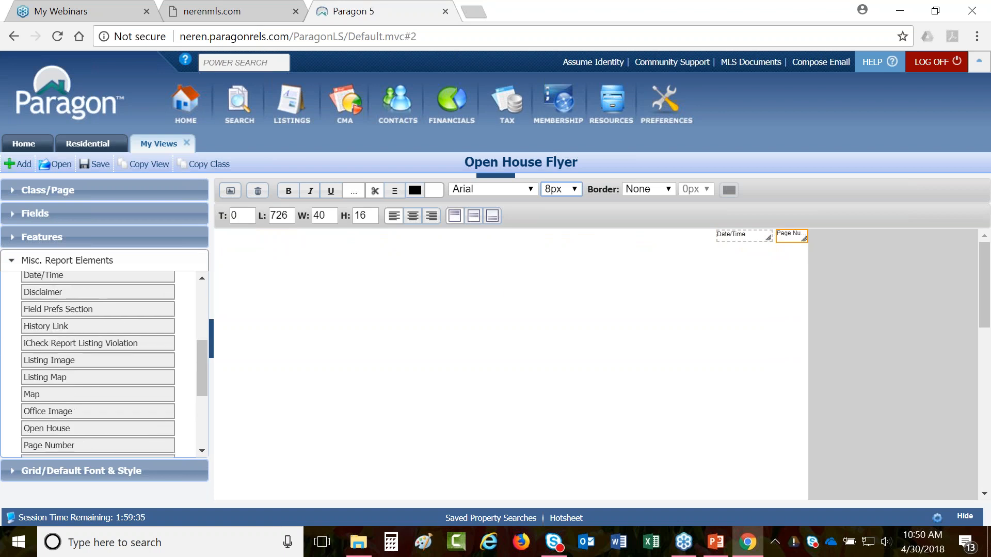
{"action": "left_click_drag", "start_coordinate": [37, 356], "coordinate": [225, 237]}
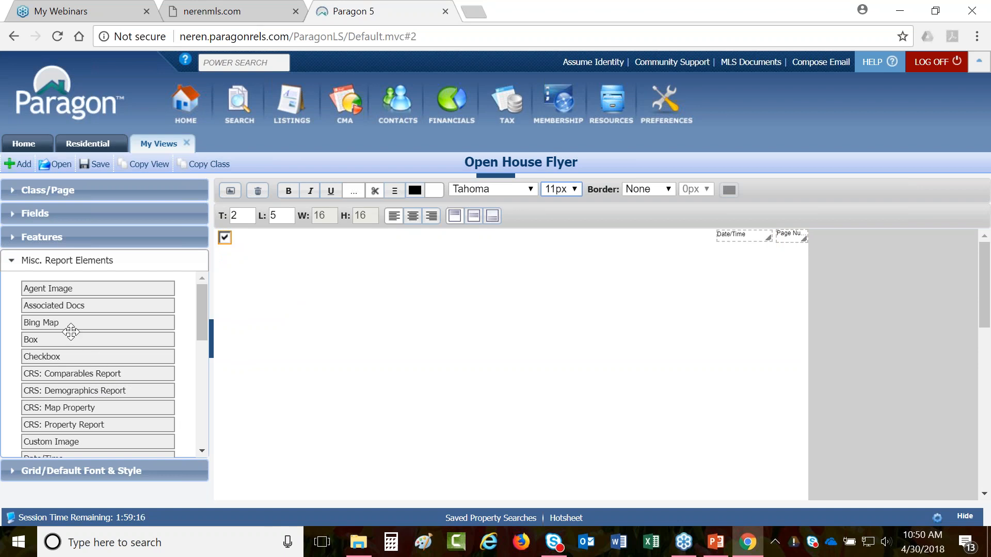
- Place the H, Map and Open House icons in a row near page 2's top
{"action": "scroll", "coordinate": [70, 332], "scroll_direction": "down", "scroll_amount": 3}
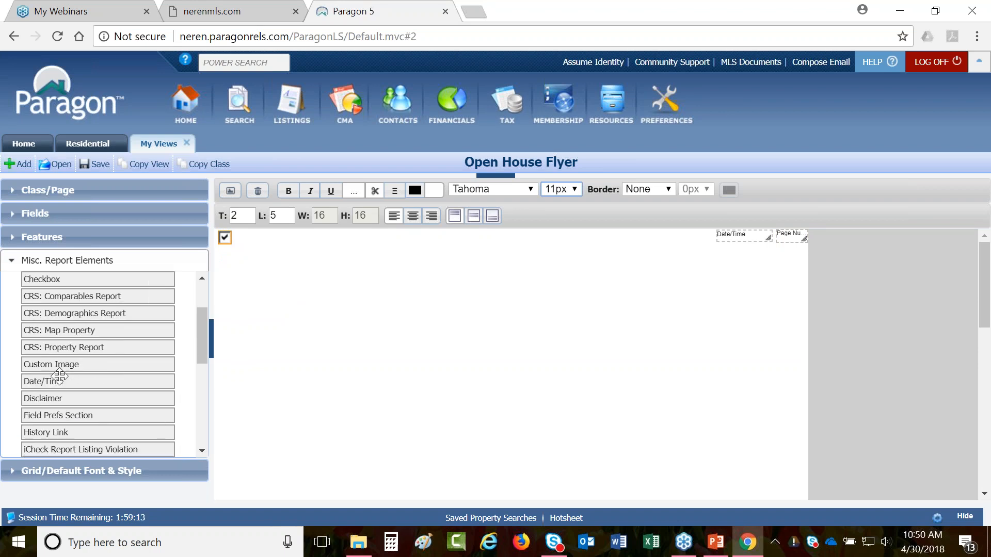
{"action": "scroll", "coordinate": [62, 400], "scroll_direction": "down", "scroll_amount": 3}
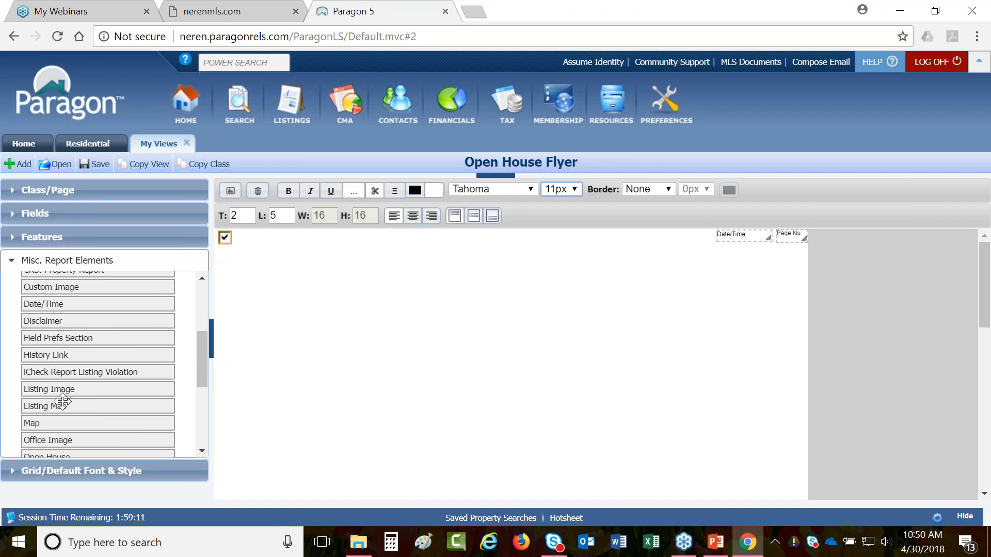
{"action": "left_click_drag", "start_coordinate": [51, 356], "coordinate": [343, 263]}
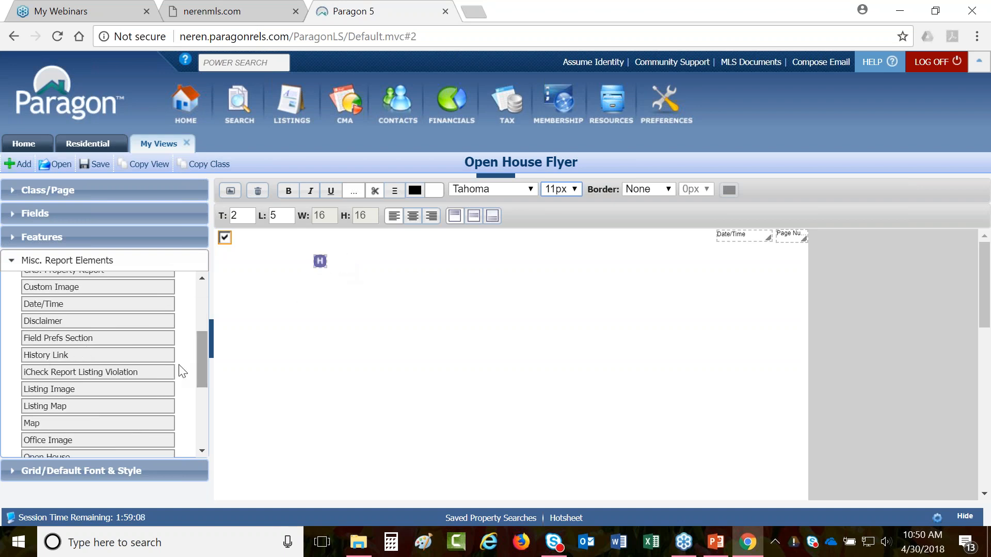
{"action": "left_click_drag", "start_coordinate": [50, 423], "coordinate": [357, 262]}
{"action": "scroll", "coordinate": [116, 375], "scroll_direction": "down", "scroll_amount": 3}
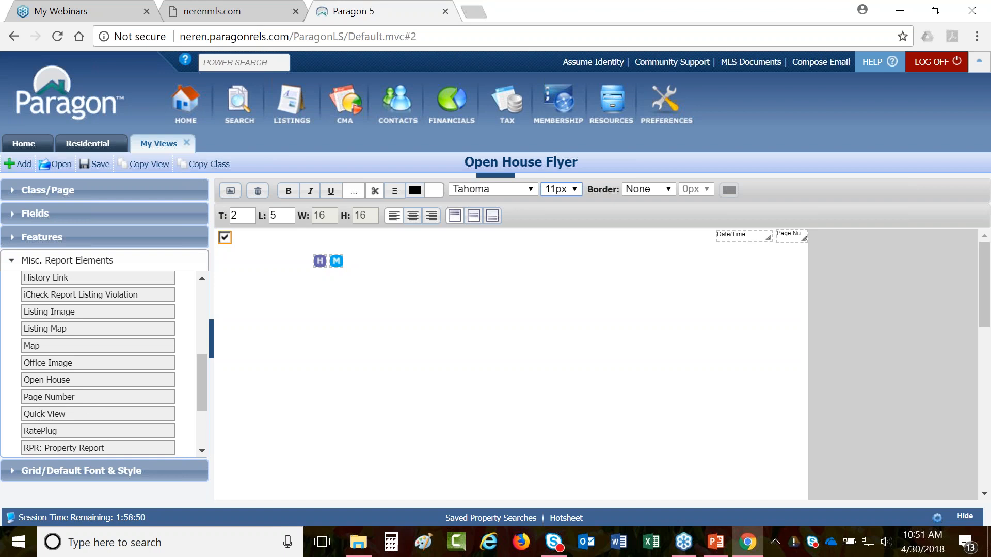
{"action": "scroll", "coordinate": [47, 414], "scroll_direction": "down", "scroll_amount": 3}
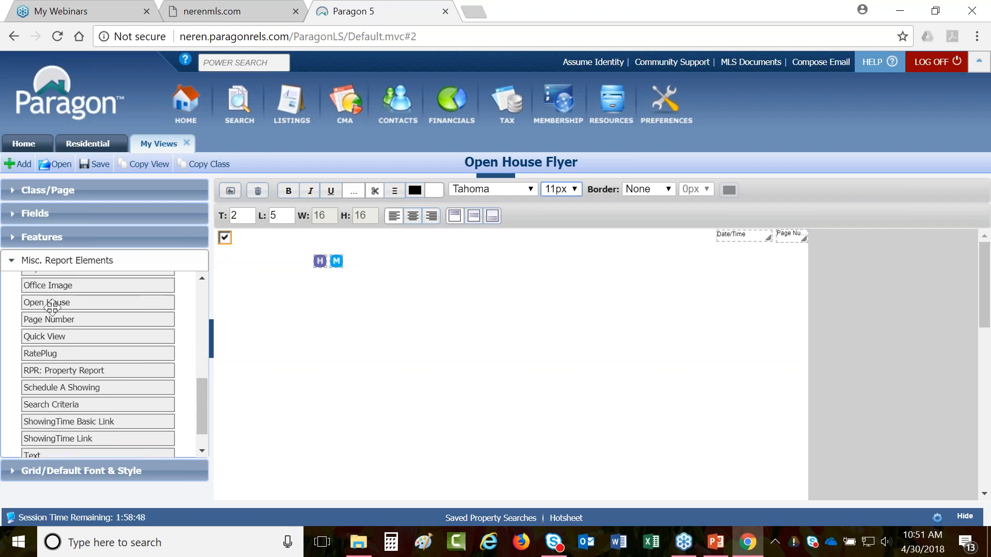
{"action": "left_click_drag", "start_coordinate": [52, 306], "coordinate": [376, 265]}
- Add the ShowingTime link and a Schedule a Showing element beside the icons
{"action": "scroll", "coordinate": [103, 382], "scroll_direction": "down", "scroll_amount": 1}
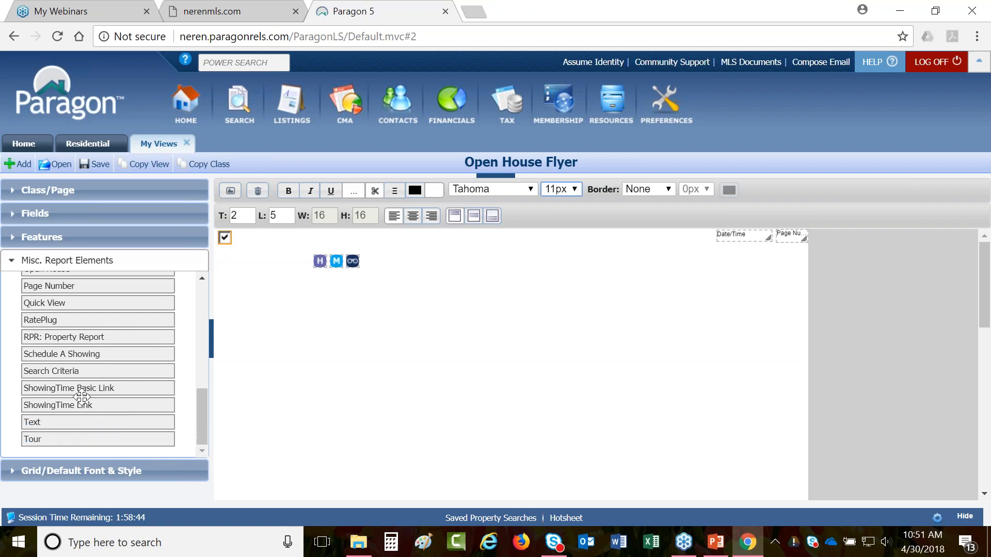
{"action": "left_click_drag", "start_coordinate": [48, 439], "coordinate": [388, 266]}
{"action": "left_click_drag", "start_coordinate": [77, 404], "coordinate": [431, 264]}
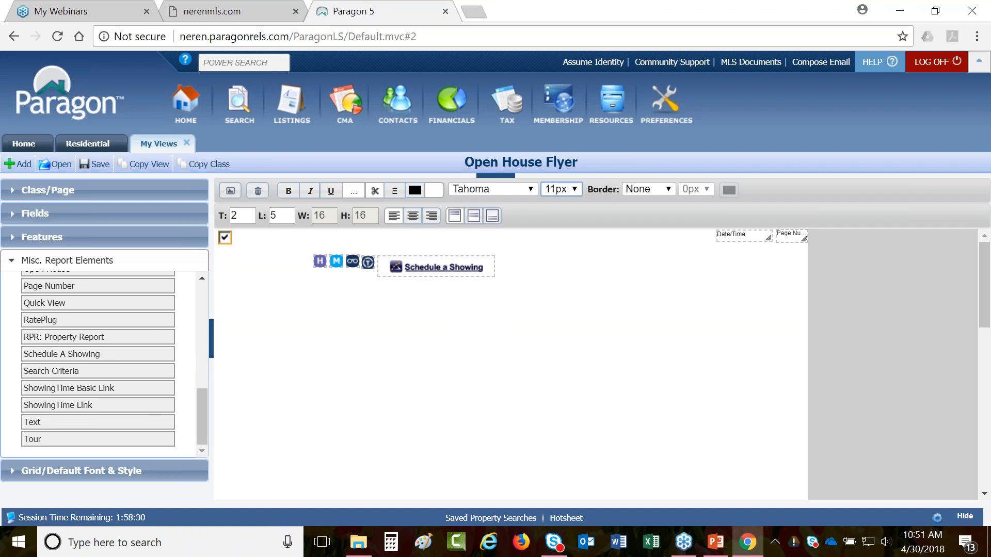
{"action": "scroll", "coordinate": [206, 405], "scroll_direction": "up", "scroll_amount": 3}
{"action": "left_click_drag", "start_coordinate": [214, 388], "coordinate": [201, 298]}
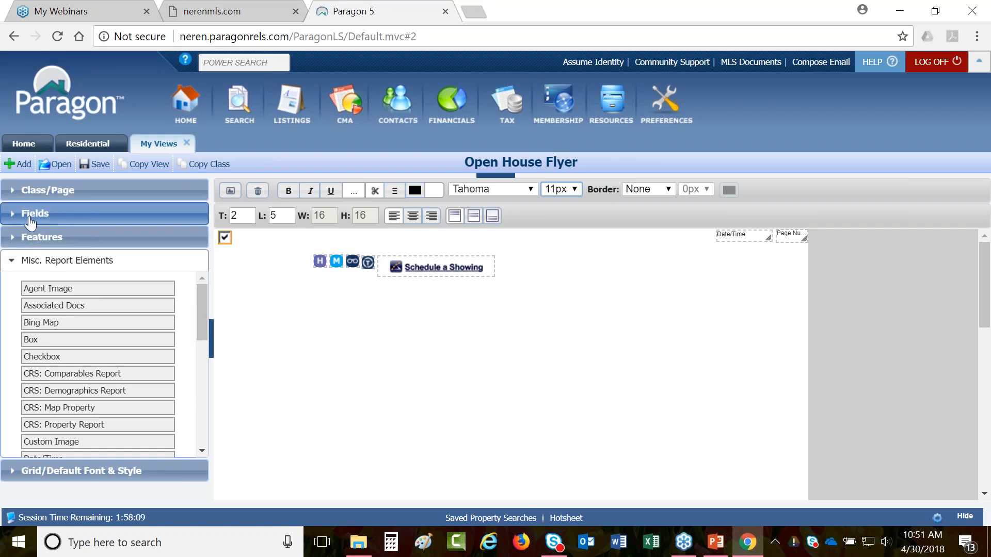
- Search the fields for 'list agent - ag' and place List Agent - Agent Name on the flyer
{"action": "left_click", "coordinate": [30, 218]}
{"action": "left_click", "coordinate": [45, 252]}
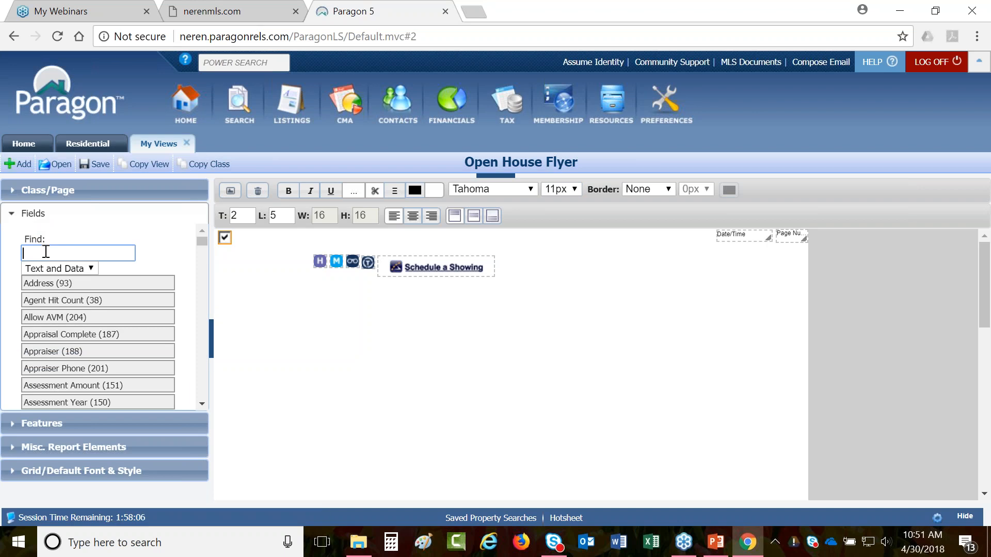
{"action": "type", "text": "list"}
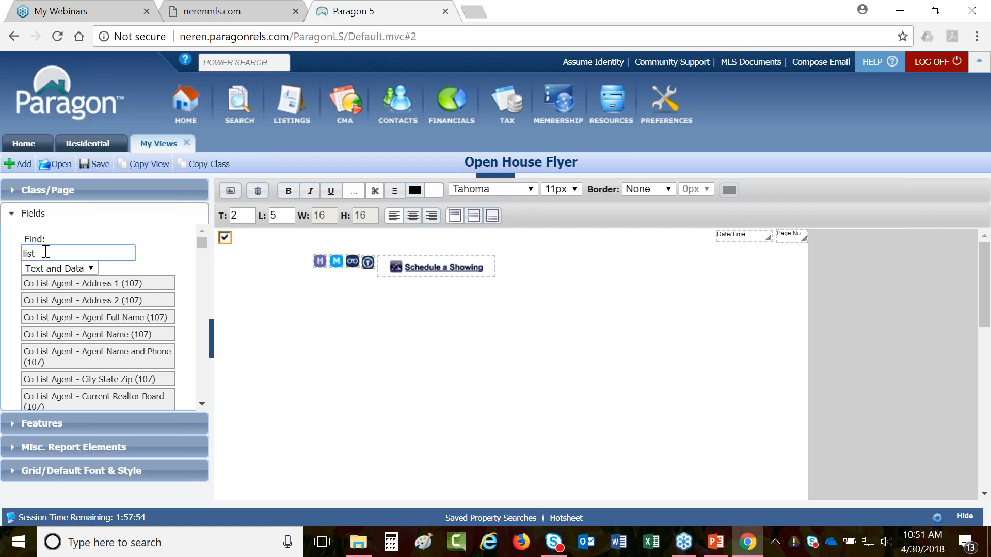
{"action": "scroll", "coordinate": [78, 294], "scroll_direction": "down", "scroll_amount": 7}
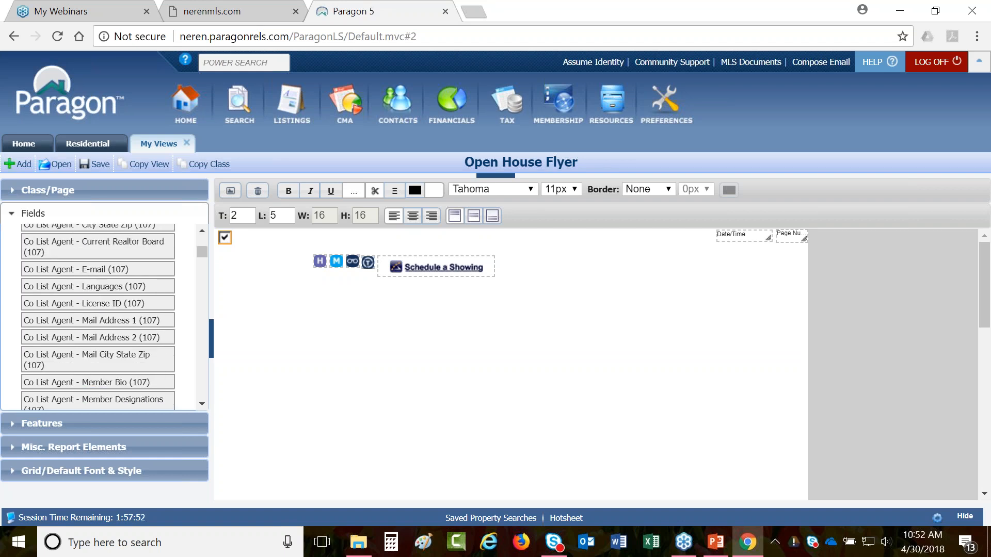
{"action": "scroll", "coordinate": [97, 317], "scroll_direction": "down", "scroll_amount": 10}
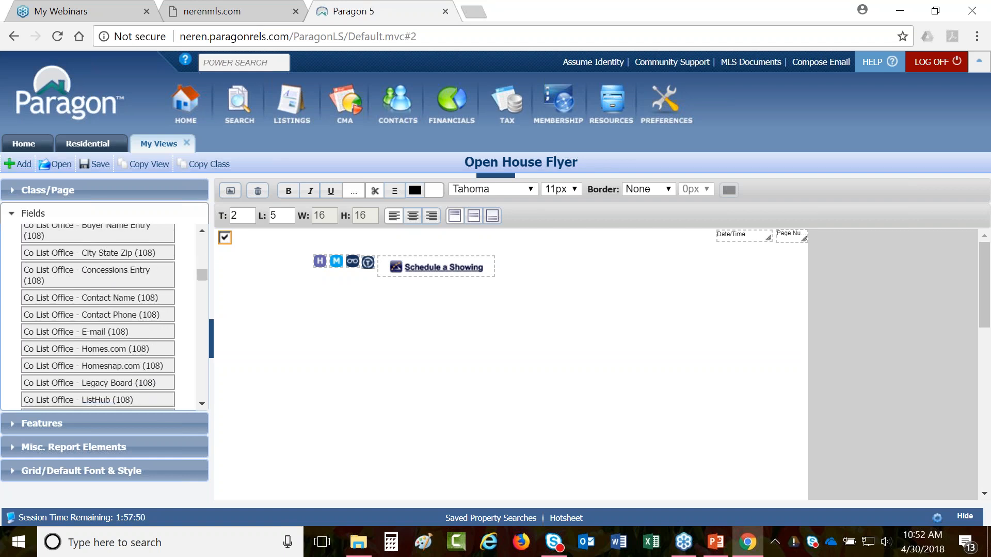
{"action": "scroll", "coordinate": [98, 316], "scroll_direction": "up", "scroll_amount": 15}
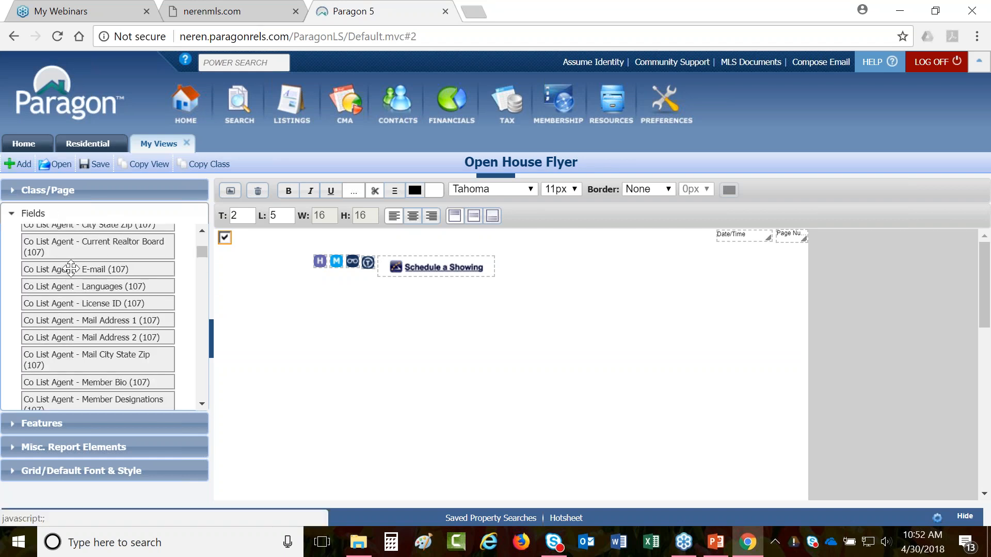
{"action": "type", "text": "gent"}
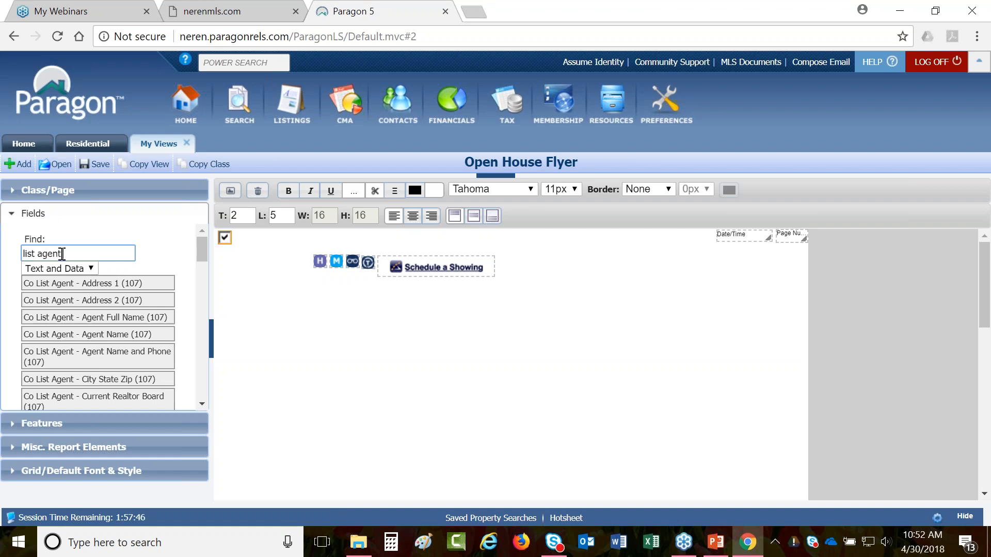
{"action": "type", "text": " - agent n"}
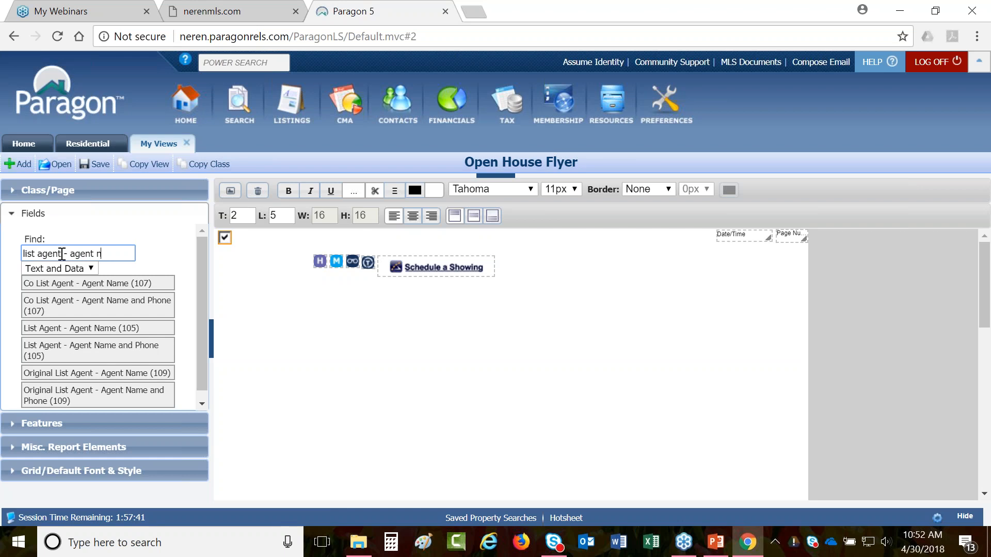
{"action": "left_click_drag", "start_coordinate": [67, 328], "coordinate": [324, 312]}
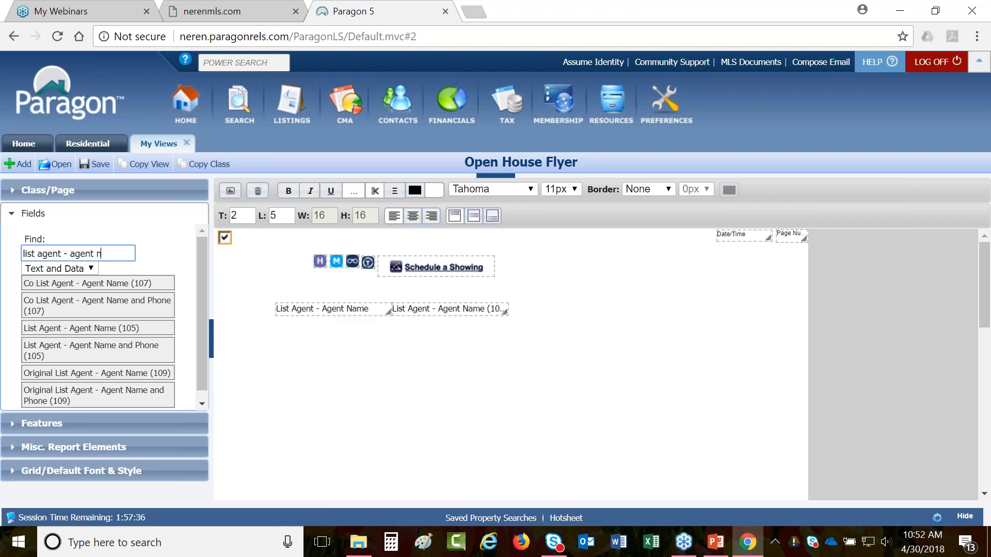
- Search for 'listing office - office nam' and place the Listing Office - Office Name field
{"action": "left_click_drag", "start_coordinate": [114, 253], "coordinate": [40, 253]}
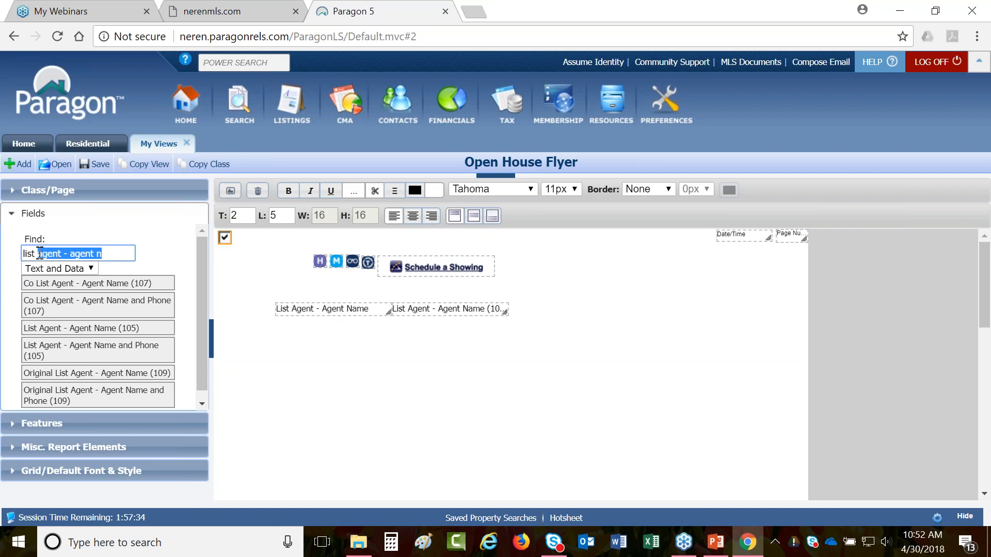
{"action": "key", "text": "BackSpace"}
{"action": "type", "text": "ing of"}
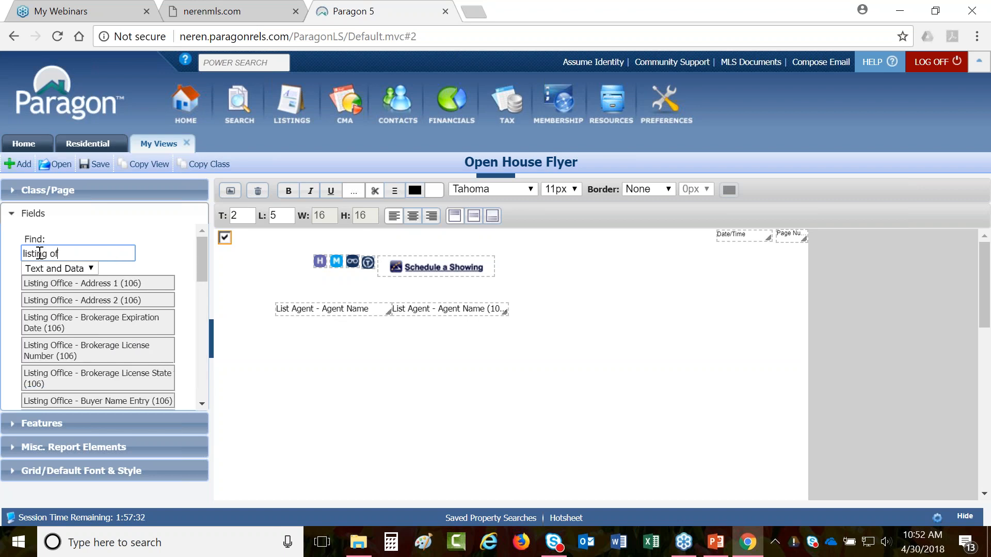
{"action": "type", "text": "fice - office nam"}
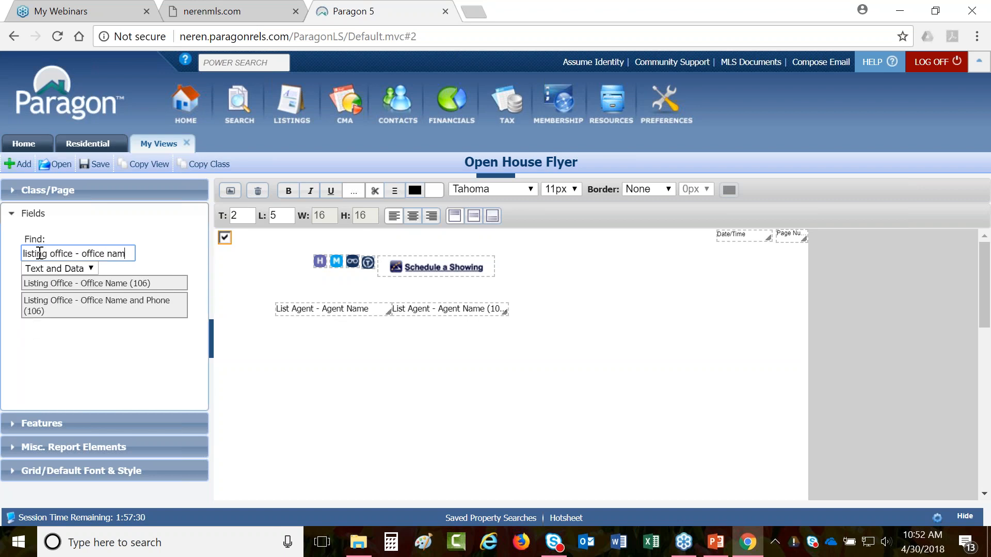
{"action": "left_click_drag", "start_coordinate": [103, 283], "coordinate": [353, 326]}
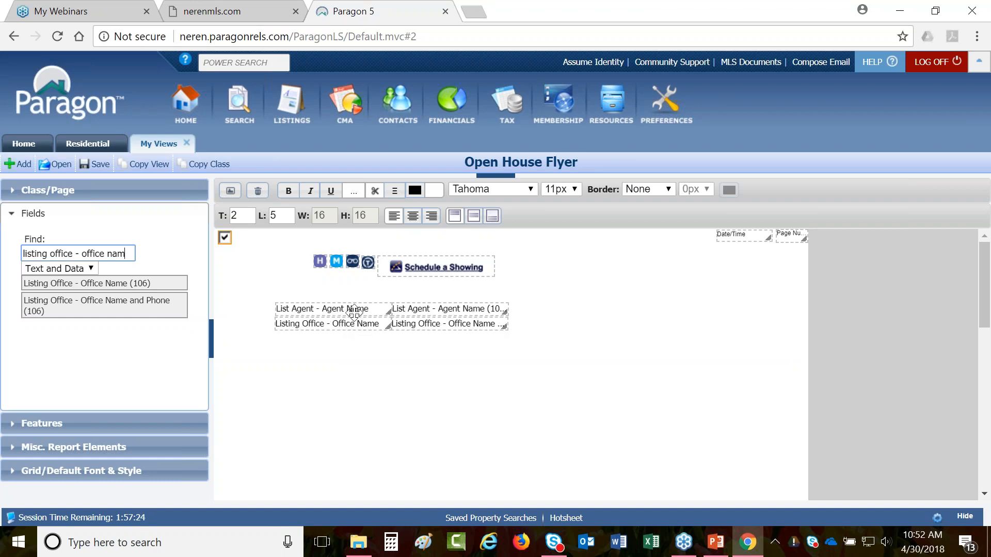
- Set both fields' labels and data to Arial 8px and drag them near the page bottom
{"action": "left_click", "coordinate": [372, 310]}
{"action": "left_click", "coordinate": [419, 309]}
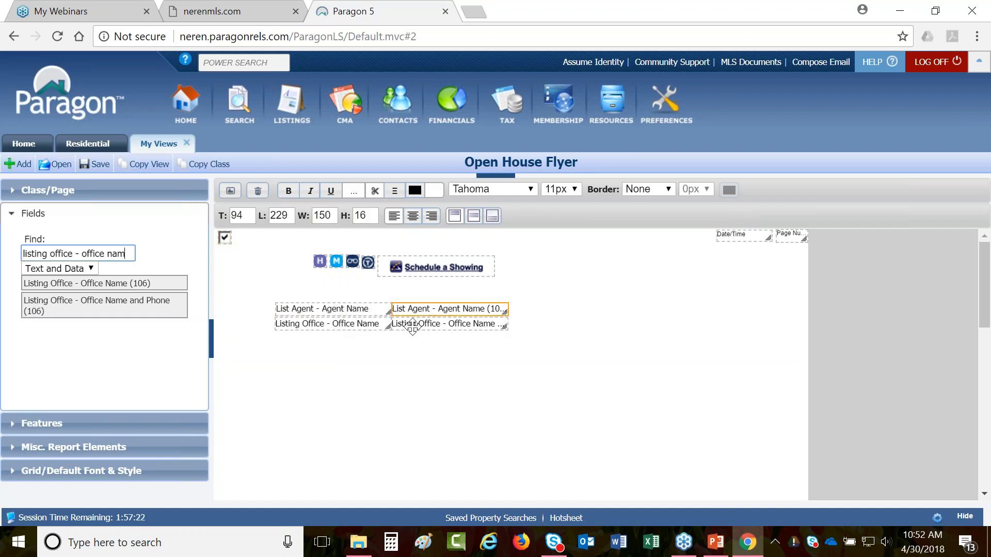
{"action": "left_click", "coordinate": [372, 323], "text": "ctrl"}
{"action": "left_click", "coordinate": [372, 309], "text": "ctrl"}
{"action": "left_click", "coordinate": [420, 324], "text": "ctrl"}
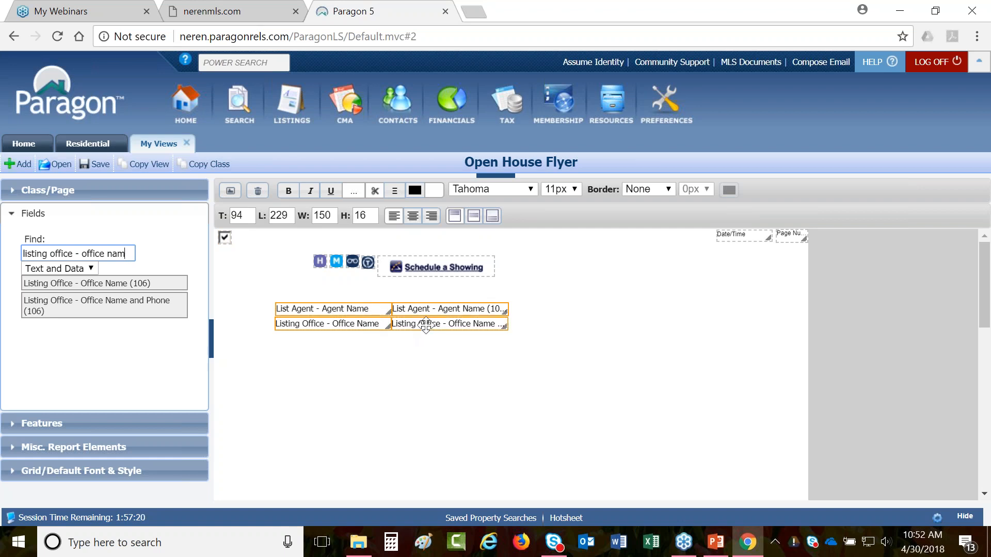
{"action": "left_click", "coordinate": [530, 189]}
{"action": "left_click", "coordinate": [521, 201]}
{"action": "left_click", "coordinate": [574, 189]}
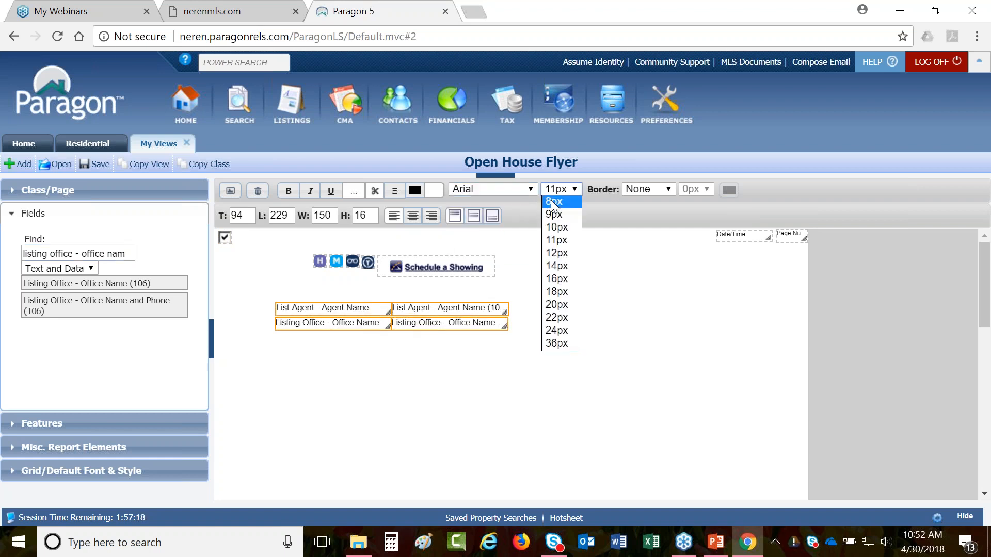
{"action": "left_click", "coordinate": [553, 206]}
{"action": "left_click_drag", "start_coordinate": [370, 308], "coordinate": [330, 468]}
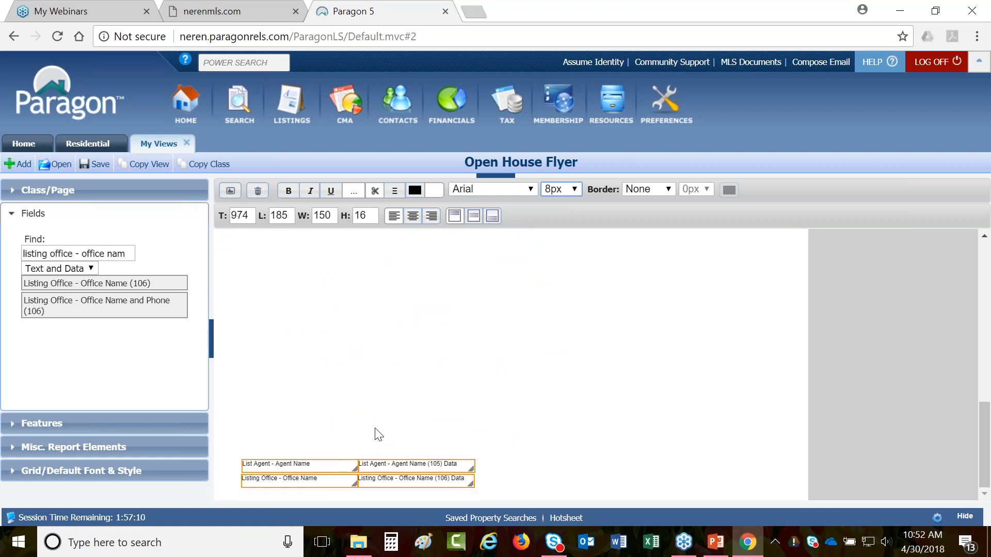
- Move the Listing Office label and data pair to the right of the List Agent pair
{"action": "scroll", "coordinate": [378, 433], "scroll_direction": "up", "scroll_amount": 7}
{"action": "left_click", "coordinate": [424, 268]}
{"action": "scroll", "coordinate": [405, 328], "scroll_direction": "down", "scroll_amount": 6}
{"action": "scroll", "coordinate": [310, 443], "scroll_direction": "down", "scroll_amount": 1}
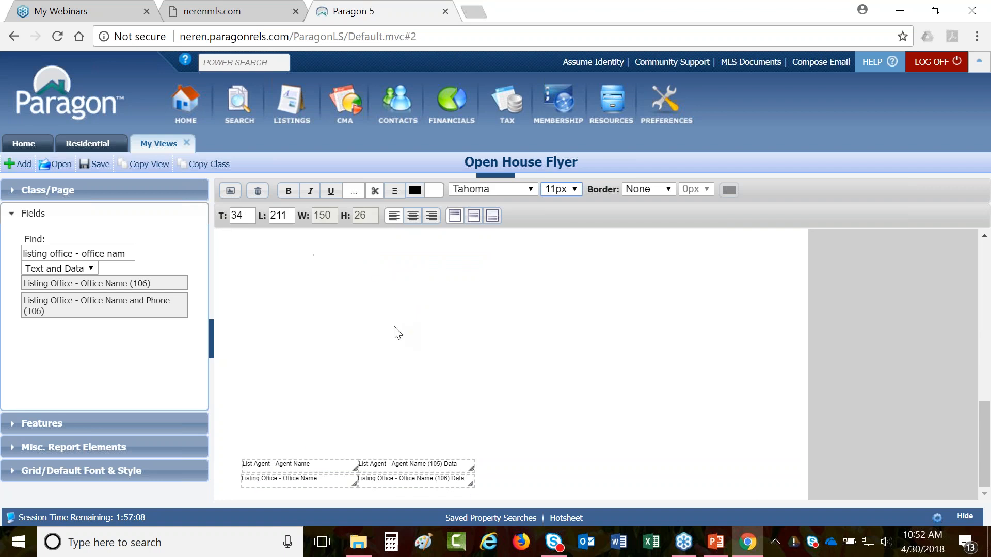
{"action": "left_click", "coordinate": [327, 481]}
{"action": "left_click", "coordinate": [371, 480]}
{"action": "left_click", "coordinate": [329, 481], "text": "ctrl"}
{"action": "left_click_drag", "start_coordinate": [329, 481], "coordinate": [566, 467]}
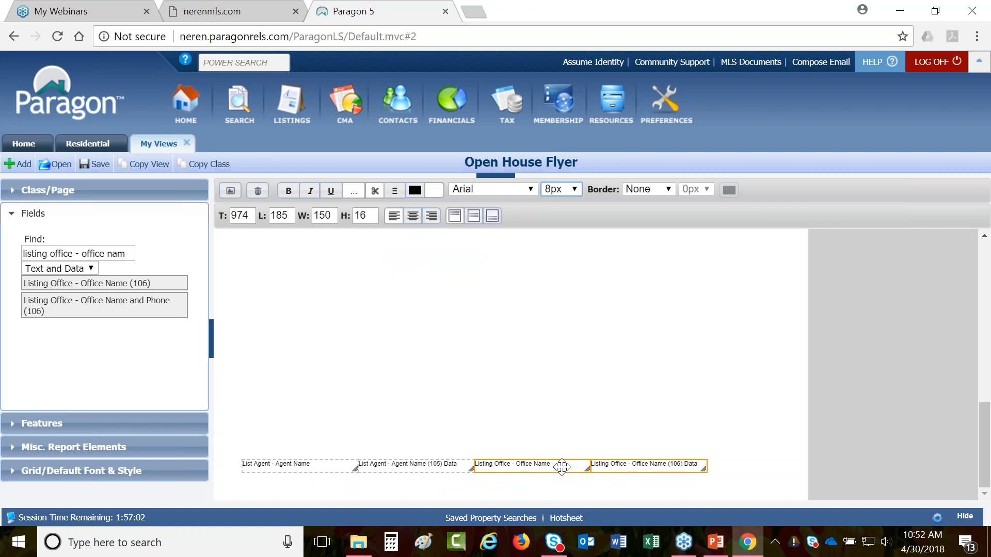
- Shift the row of four agent and office fields right and down
{"action": "left_click", "coordinate": [458, 465]}
{"action": "left_click", "coordinate": [327, 465], "text": "ctrl"}
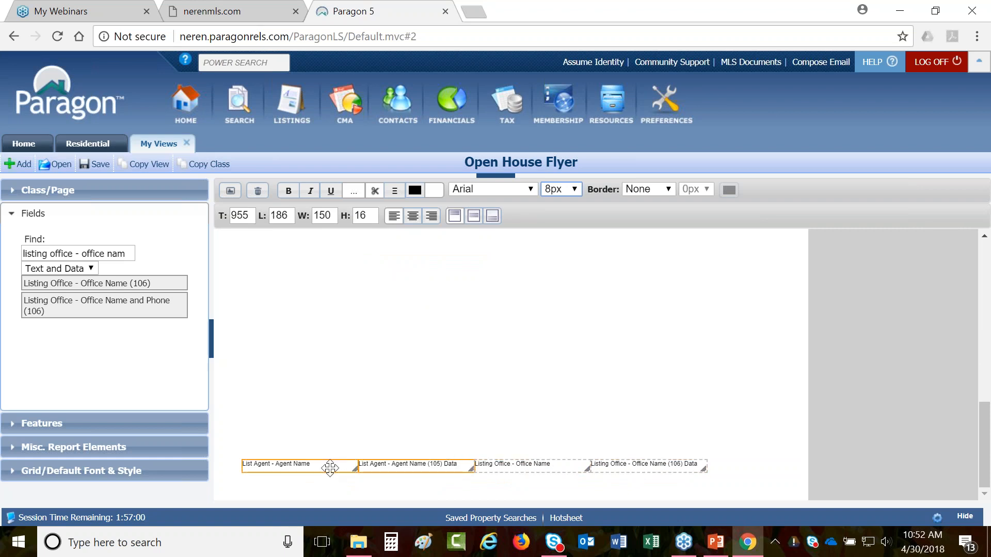
{"action": "left_click", "coordinate": [511, 465], "text": "ctrl"}
{"action": "left_click", "coordinate": [604, 467], "text": "ctrl"}
{"action": "left_click_drag", "start_coordinate": [539, 466], "coordinate": [576, 476]}
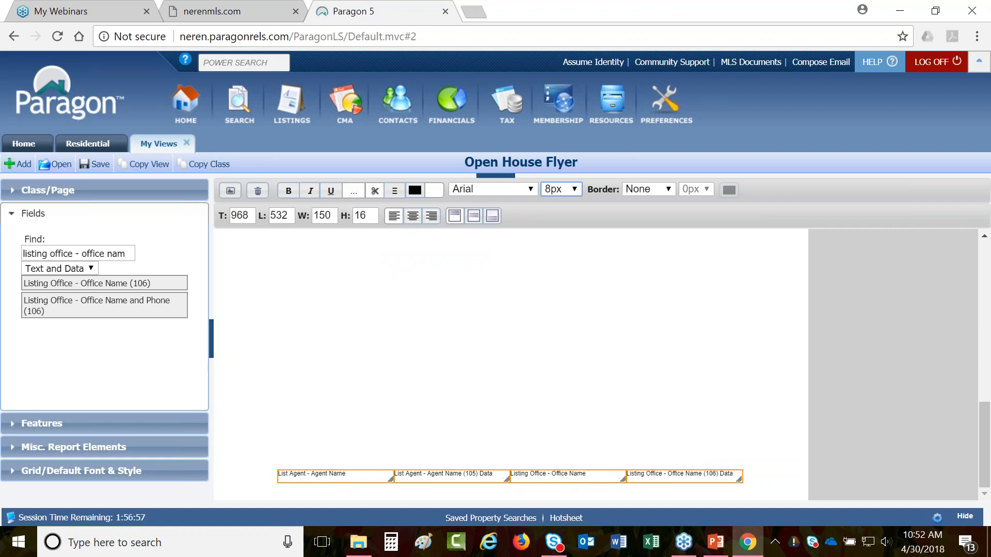
- Add a Disclaimer box from Misc. Report Elements, widen it, and set it to Arial 8px
{"action": "left_click", "coordinate": [78, 446]}
{"action": "scroll", "coordinate": [61, 343], "scroll_direction": "down", "scroll_amount": 3}
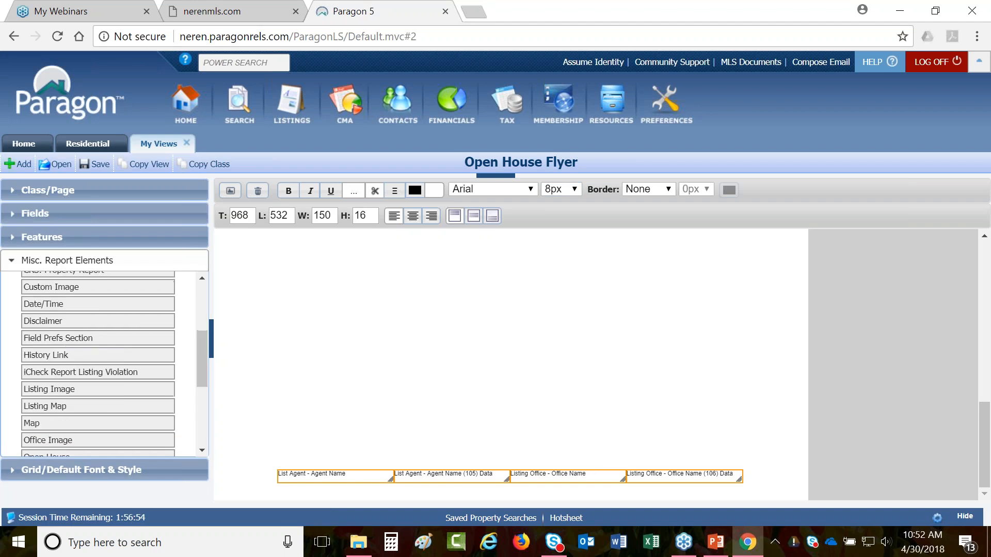
{"action": "left_click_drag", "start_coordinate": [53, 331], "coordinate": [342, 328]}
{"action": "left_click_drag", "start_coordinate": [426, 343], "coordinate": [802, 324]}
{"action": "left_click", "coordinate": [551, 199]}
{"action": "left_click", "coordinate": [551, 201]}
{"action": "left_click", "coordinate": [493, 189]}
{"action": "left_click", "coordinate": [461, 202]}
- Move the disclaimer below the fields, stretch it full page width, and preview the flyer
{"action": "left_click_drag", "start_coordinate": [377, 319], "coordinate": [279, 489]}
{"action": "left_click_drag", "start_coordinate": [704, 497], "coordinate": [802, 497]}
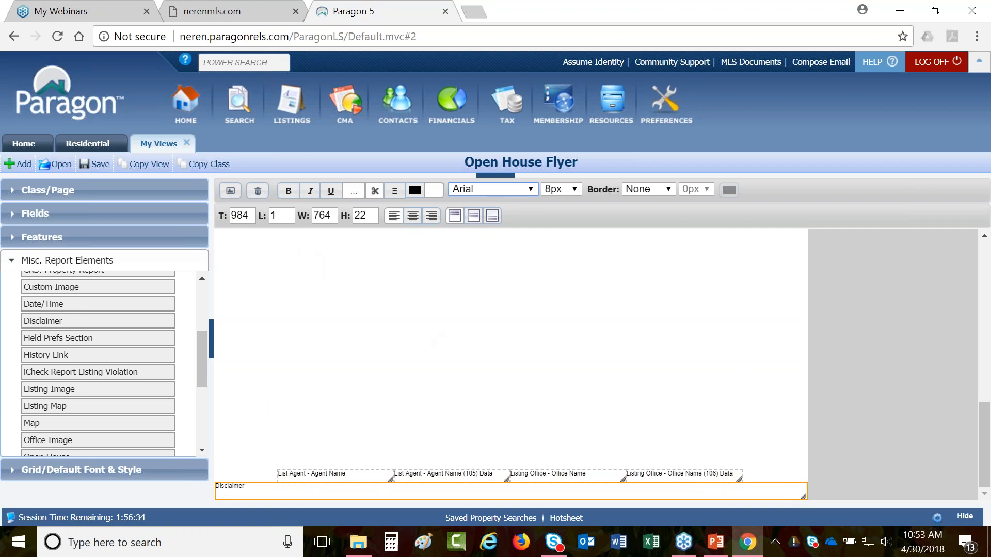
{"action": "left_click", "coordinate": [230, 193]}
- Confirm saving the layout, scroll through the listing preview, then return to the layout editor
{"action": "key", "text": "Return"}
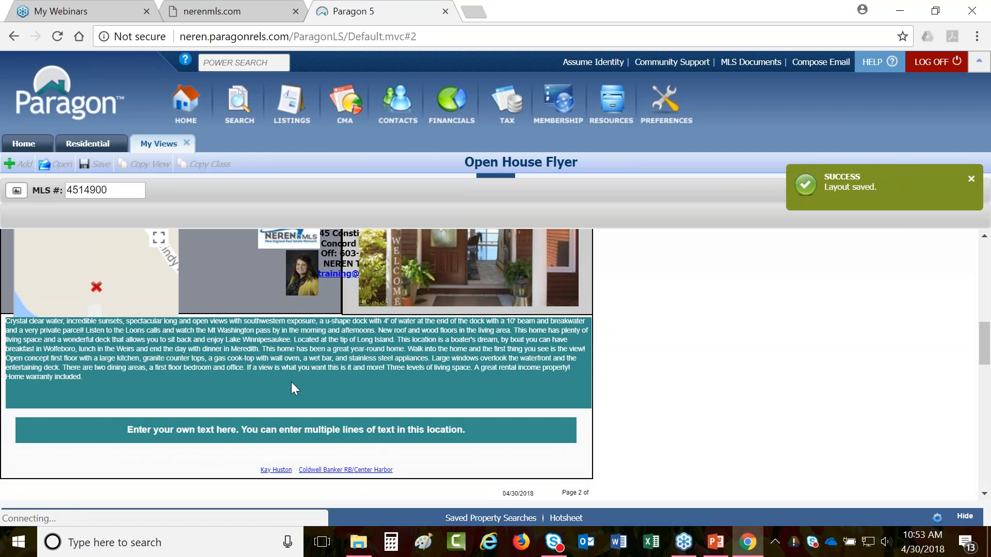
{"action": "scroll", "coordinate": [291, 383], "scroll_direction": "down", "scroll_amount": 5}
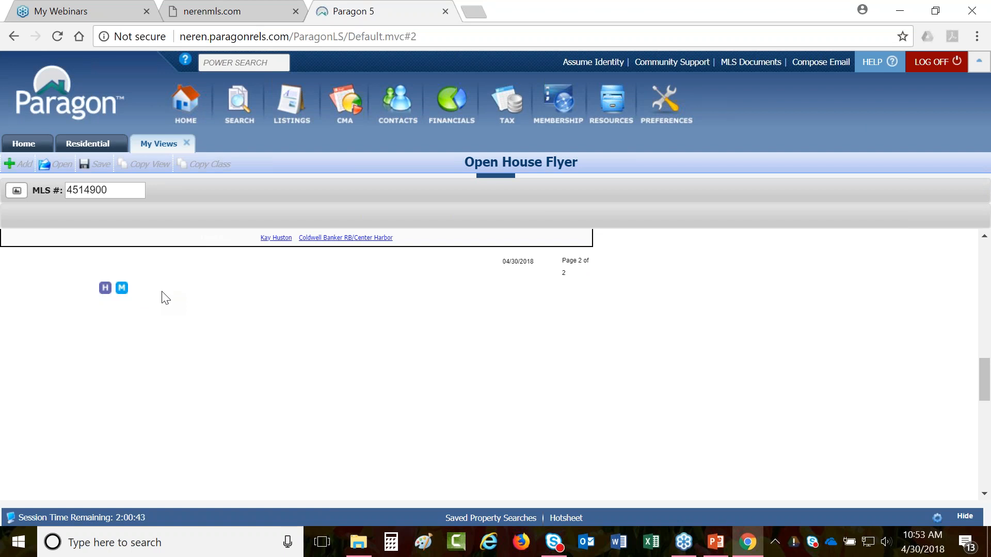
{"action": "scroll", "coordinate": [165, 299], "scroll_direction": "down", "scroll_amount": 10}
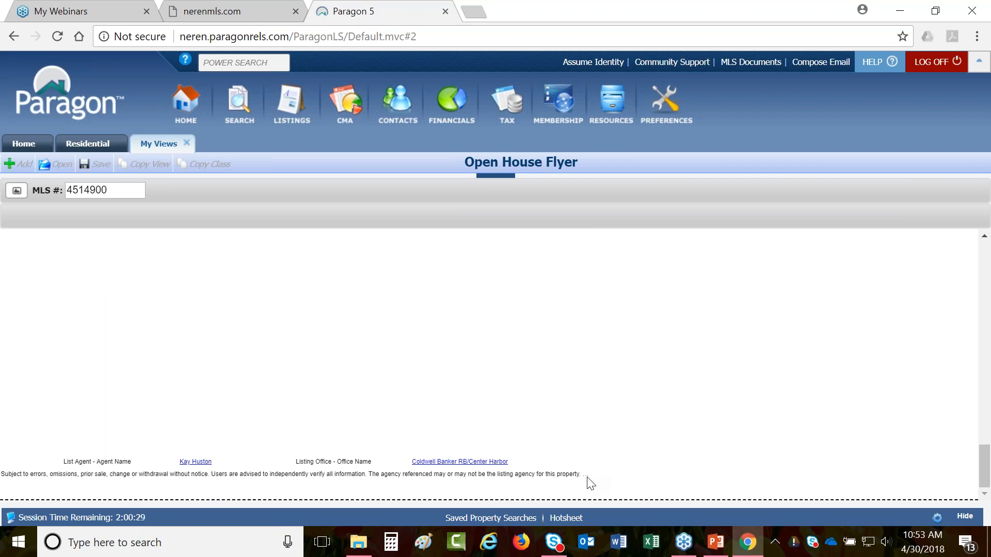
{"action": "left_click", "coordinate": [16, 190]}
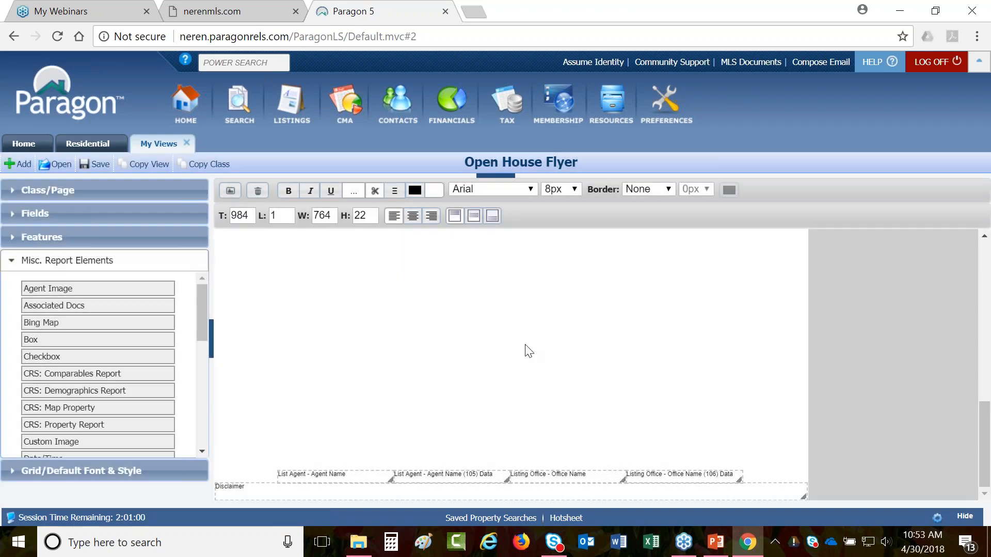
- Nudge the Date/Time element slightly left and widen Page Number so its label fits
{"action": "scroll", "coordinate": [528, 349], "scroll_direction": "up", "scroll_amount": 4}
{"action": "scroll", "coordinate": [529, 353], "scroll_direction": "up", "scroll_amount": 3}
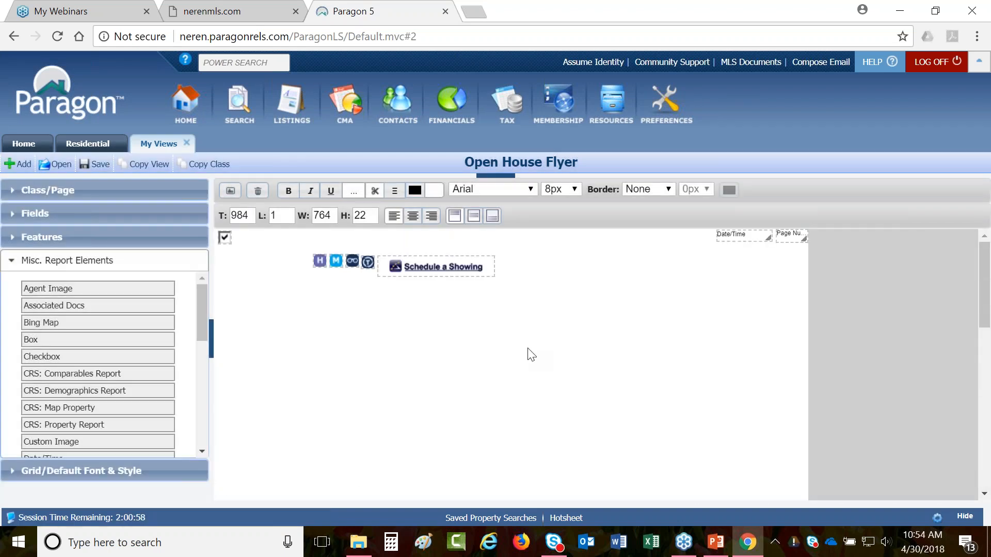
{"action": "left_click", "coordinate": [790, 236]}
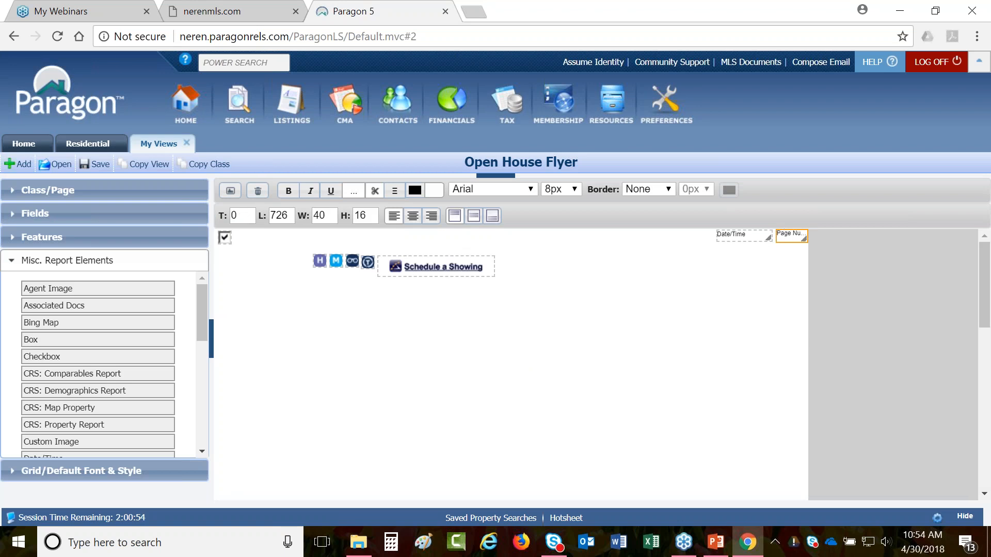
{"action": "left_click", "coordinate": [767, 236]}
{"action": "left_click", "coordinate": [789, 233]}
{"action": "left_click", "coordinate": [767, 237]}
{"action": "left_click_drag", "start_coordinate": [767, 236], "coordinate": [773, 232]}
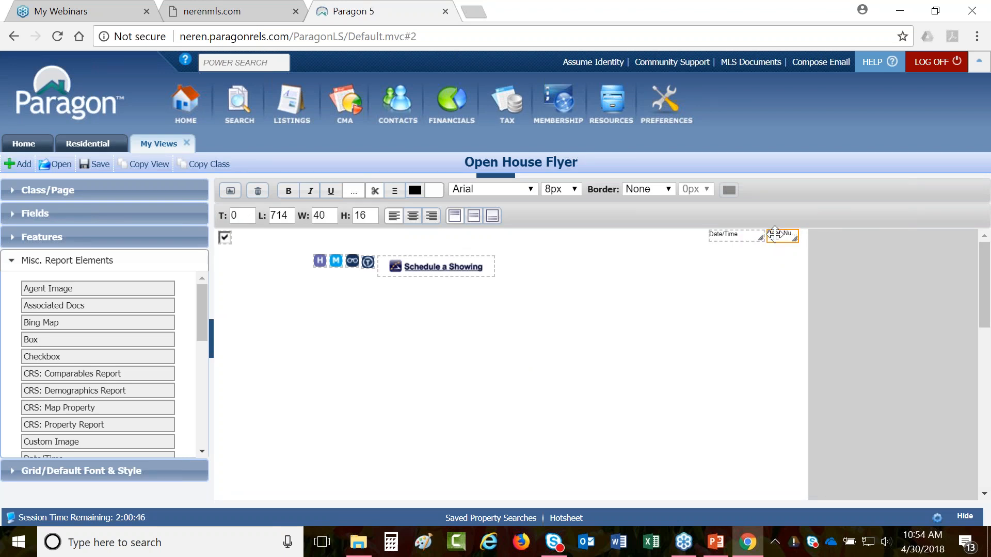
{"action": "left_click_drag", "start_coordinate": [796, 238], "coordinate": [808, 240]}
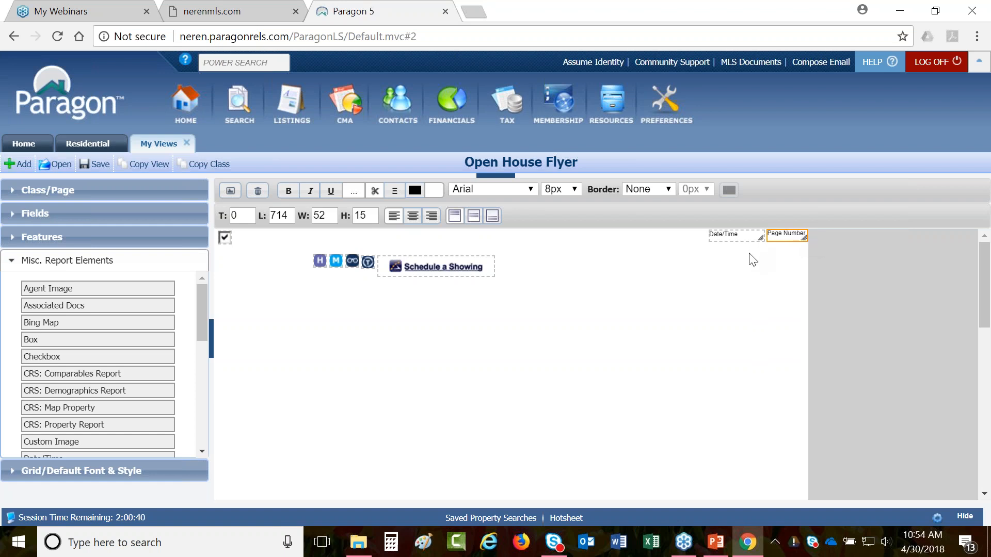
- Select the Disclaimer box and save the page 2 layout
{"action": "scroll", "coordinate": [471, 295], "scroll_direction": "down", "scroll_amount": 1}
{"action": "scroll", "coordinate": [470, 295], "scroll_direction": "down", "scroll_amount": 5}
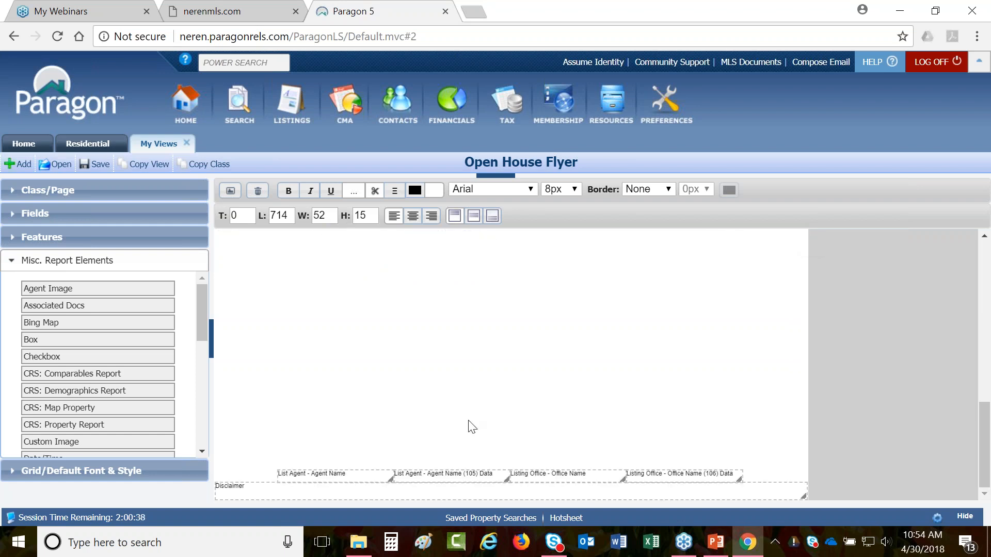
{"action": "left_click", "coordinate": [497, 490]}
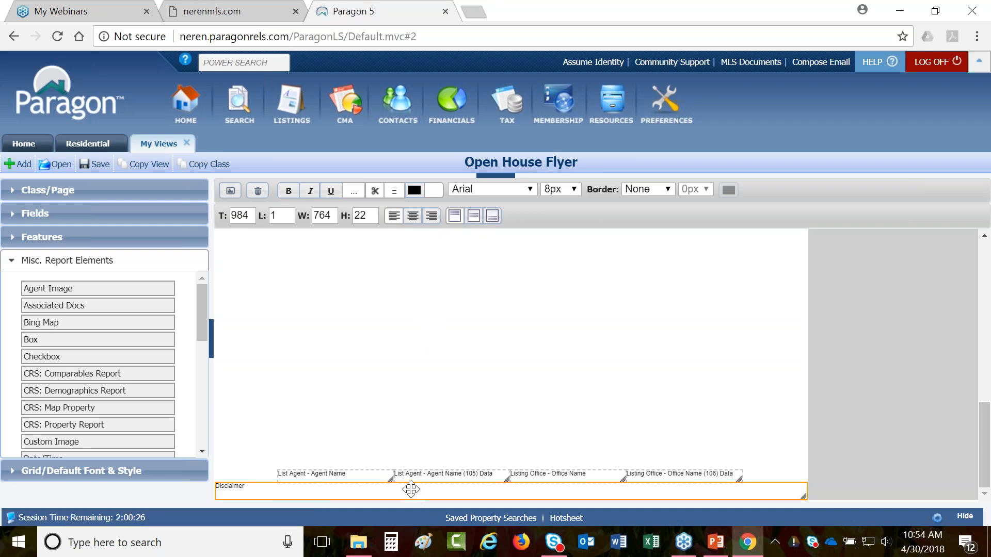
{"action": "left_click", "coordinate": [230, 191]}
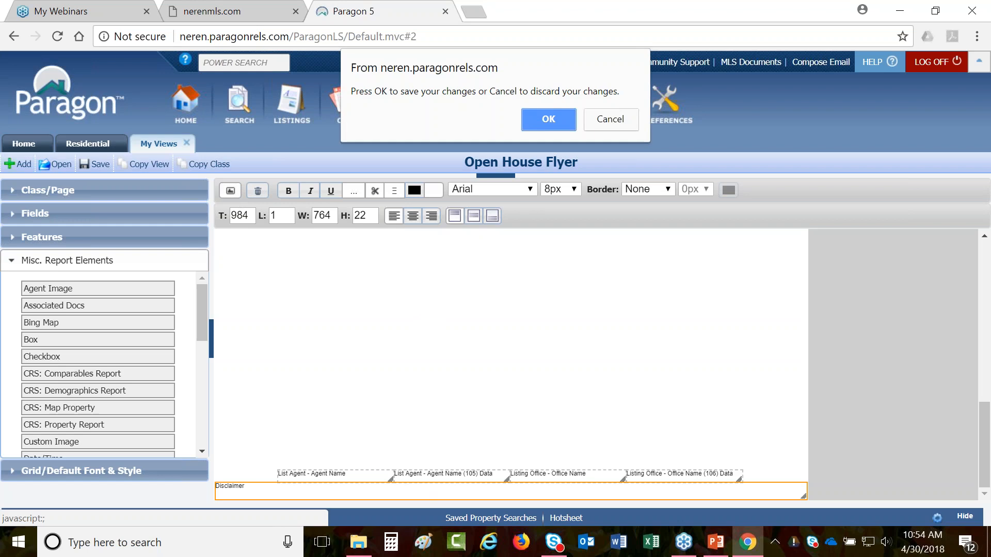
- Confirm the save, review page 2 in the preview, and switch back to layout editing
{"action": "left_click", "coordinate": [548, 120]}
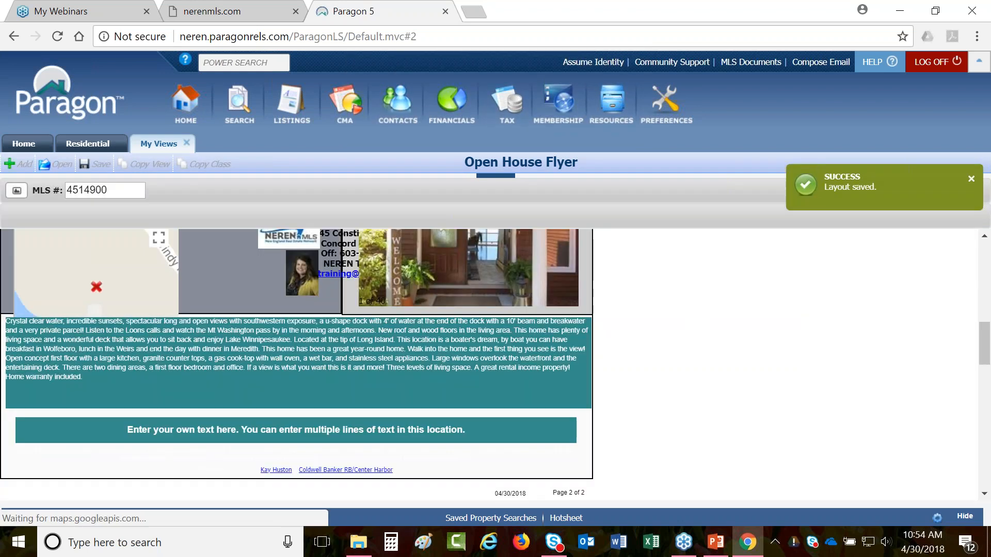
{"action": "scroll", "coordinate": [579, 354], "scroll_direction": "down", "scroll_amount": 3}
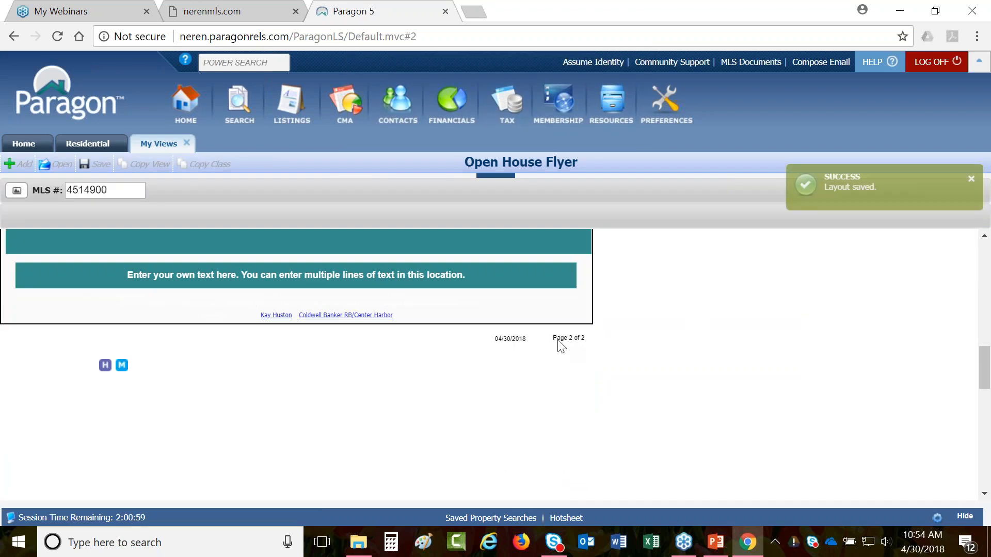
{"action": "scroll", "coordinate": [565, 347], "scroll_direction": "down", "scroll_amount": 2}
{"action": "scroll", "coordinate": [562, 341], "scroll_direction": "down", "scroll_amount": 3}
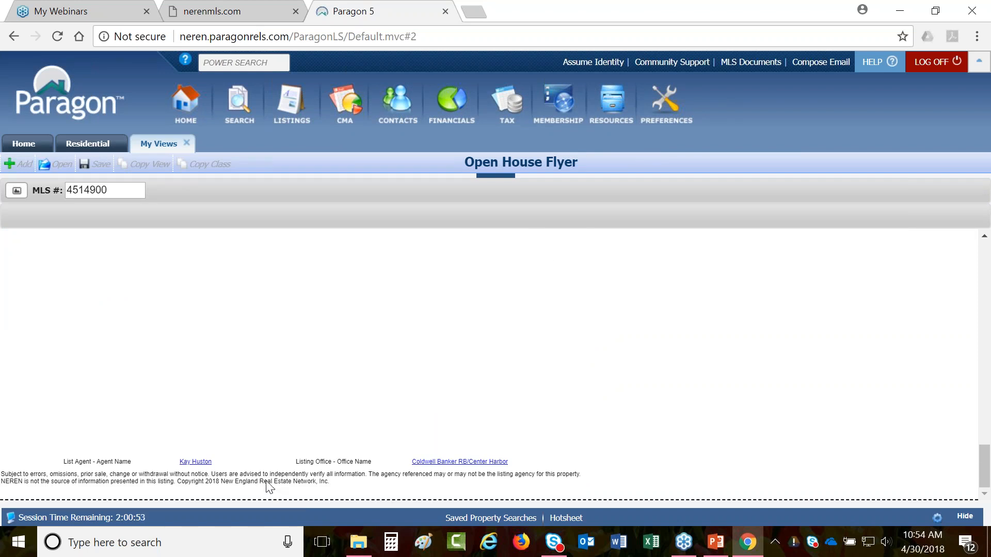
{"action": "left_click", "coordinate": [21, 214]}
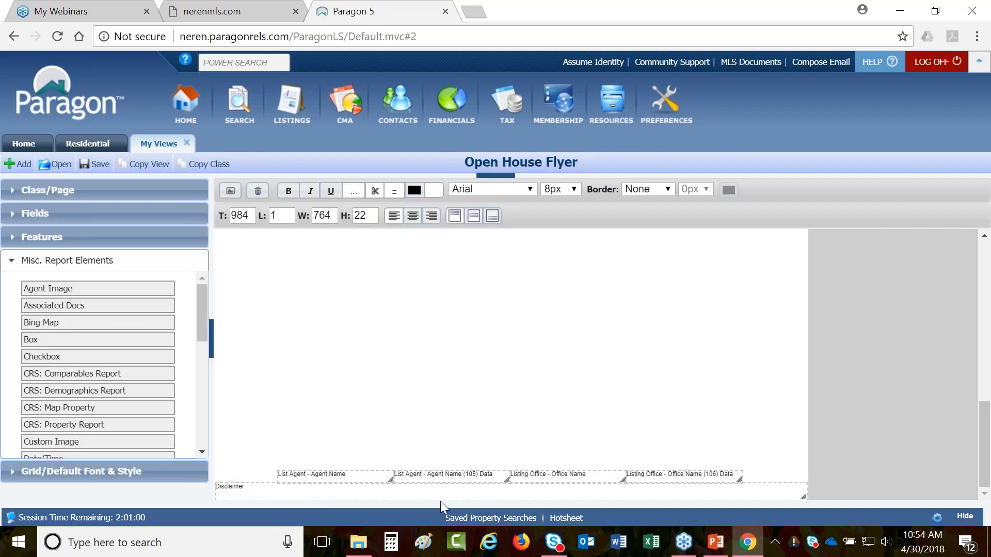
- Center the Disclaimer text and choose Page 1 from the Class/Page options
{"action": "left_click", "coordinate": [442, 493]}
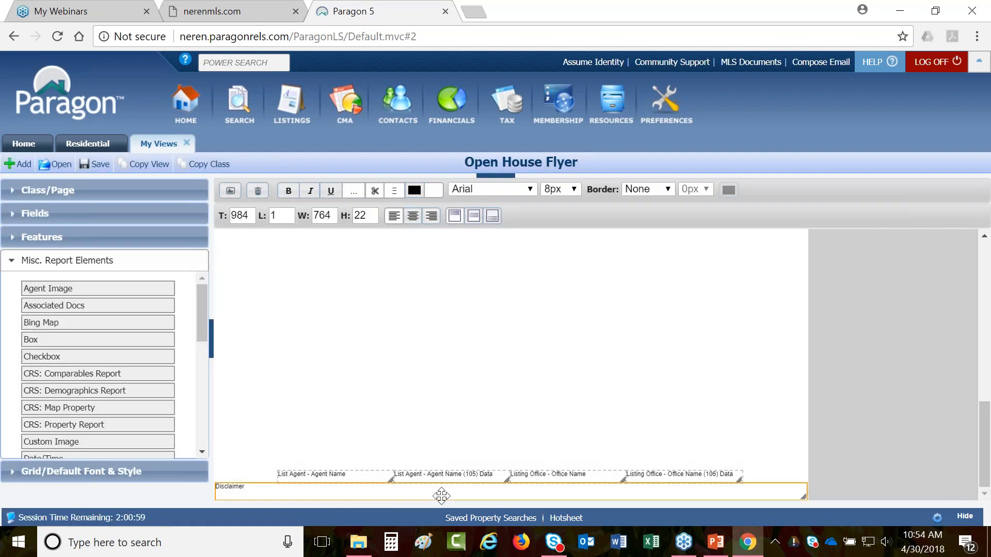
{"action": "left_click", "coordinate": [415, 223]}
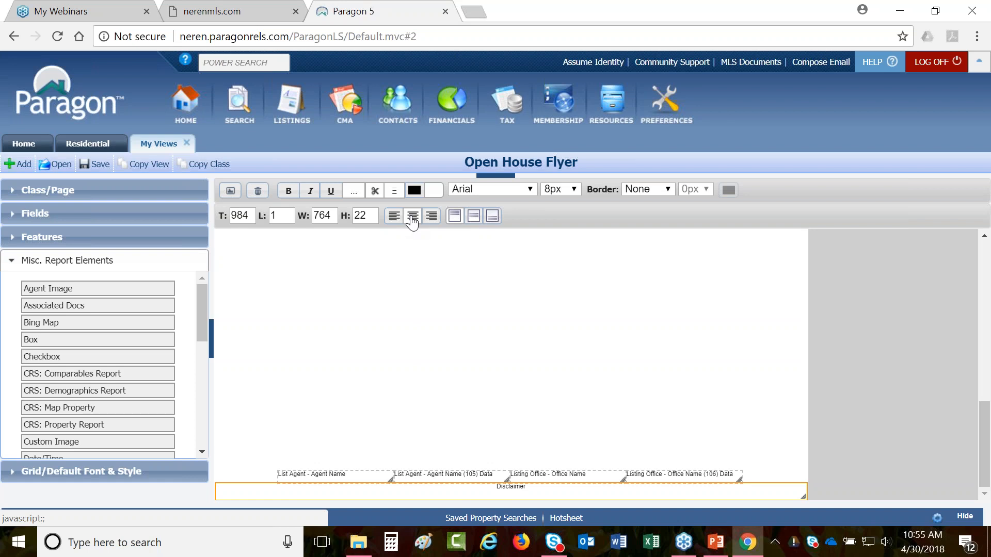
{"action": "scroll", "coordinate": [376, 327], "scroll_direction": "up", "scroll_amount": 10}
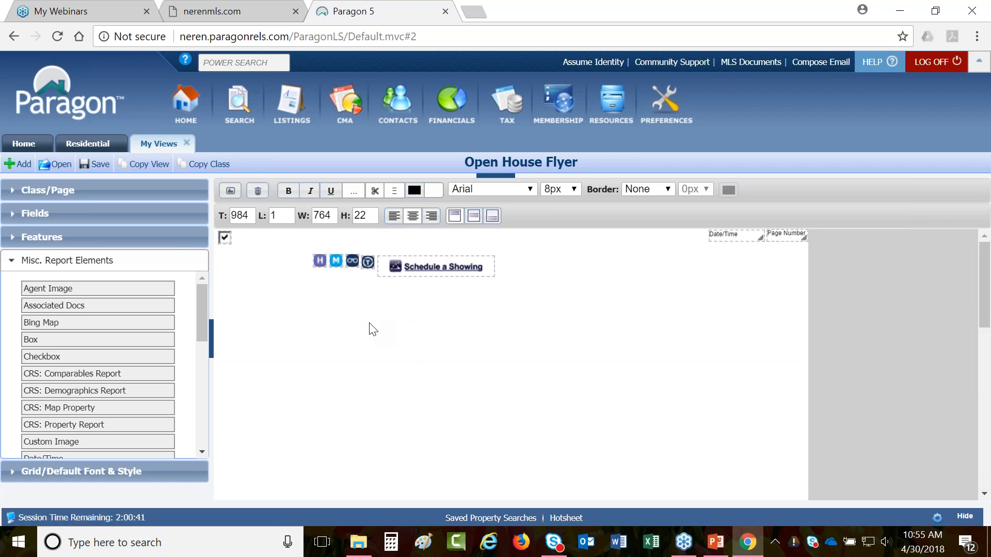
{"action": "left_click", "coordinate": [47, 190]}
{"action": "left_click", "coordinate": [56, 272]}
{"action": "left_click", "coordinate": [47, 284]}
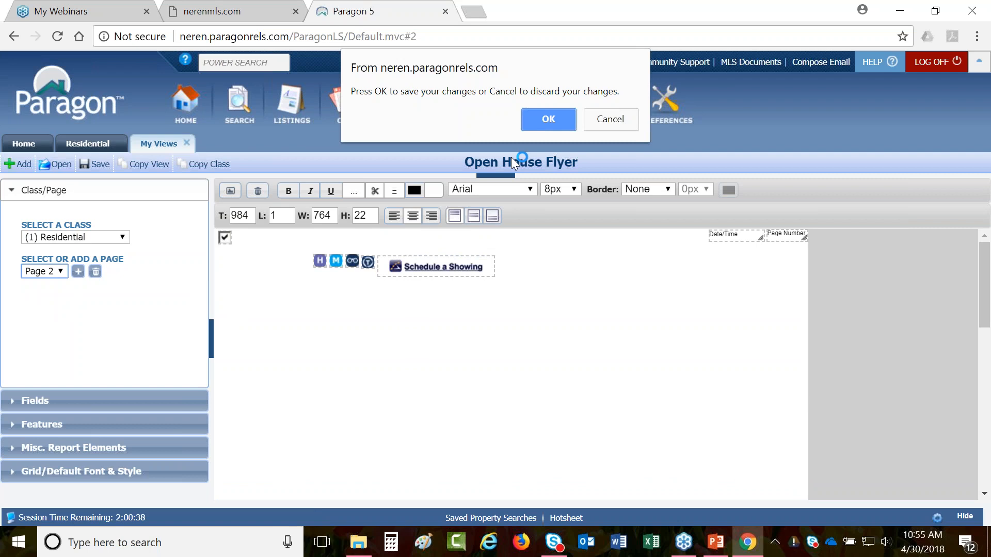
- Confirm saving and delete the Listing Map from page 1
{"action": "left_click", "coordinate": [540, 121]}
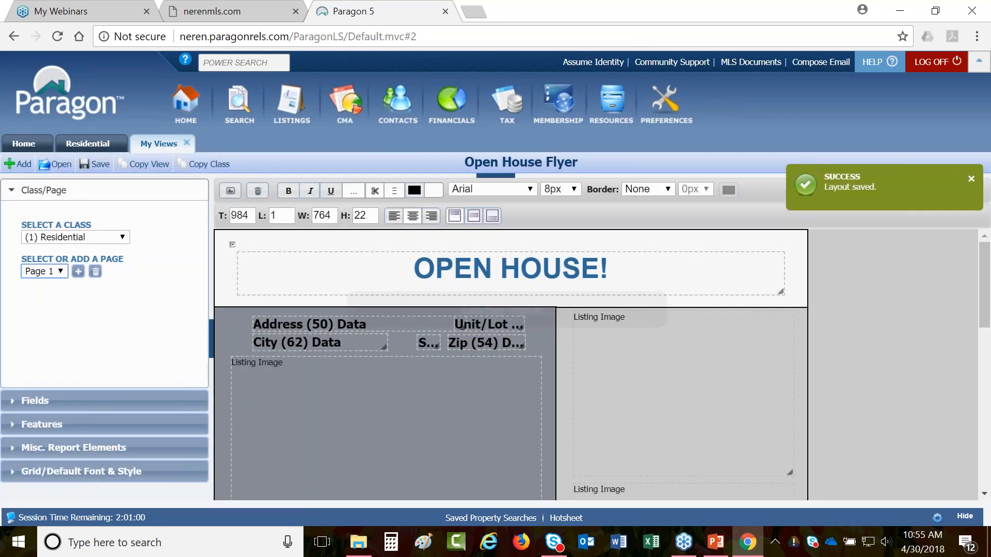
{"action": "scroll", "coordinate": [565, 342], "scroll_direction": "down", "scroll_amount": 6}
{"action": "left_click", "coordinate": [347, 310]}
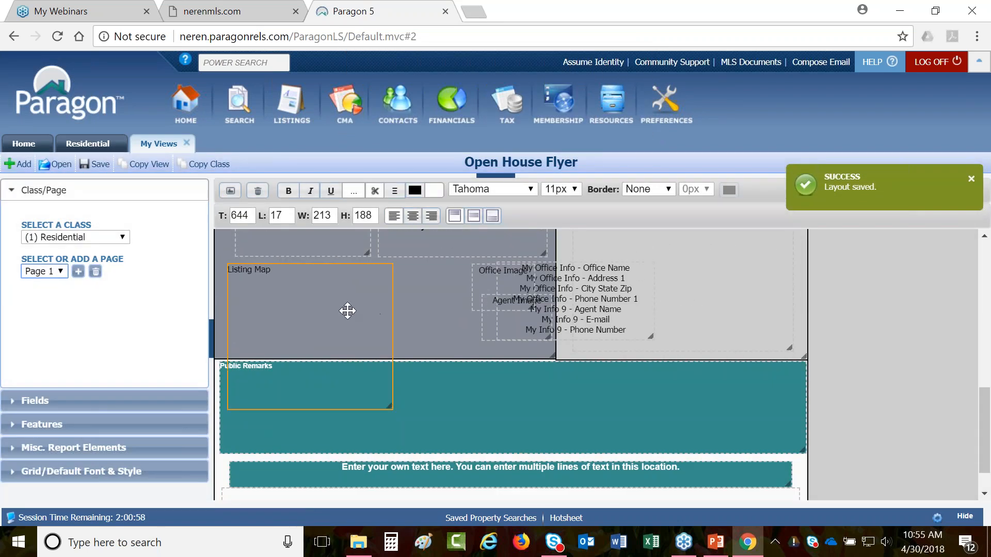
{"action": "key", "text": "Delete"}
- Regroup page 1's field list, Listing Image, office info block, Office Image and Agent Image
{"action": "mouse_move", "coordinate": [574, 285]}
{"action": "left_mouse_down"}
{"action": "mouse_move", "coordinate": [445, 292]}
{"action": "mouse_move", "coordinate": [567, 304]}
{"action": "mouse_move", "coordinate": [581, 289]}
{"action": "left_mouse_up"}
{"action": "scroll", "coordinate": [591, 335], "scroll_direction": "up", "scroll_amount": 5}
{"action": "scroll", "coordinate": [593, 338], "scroll_direction": "down", "scroll_amount": 3}
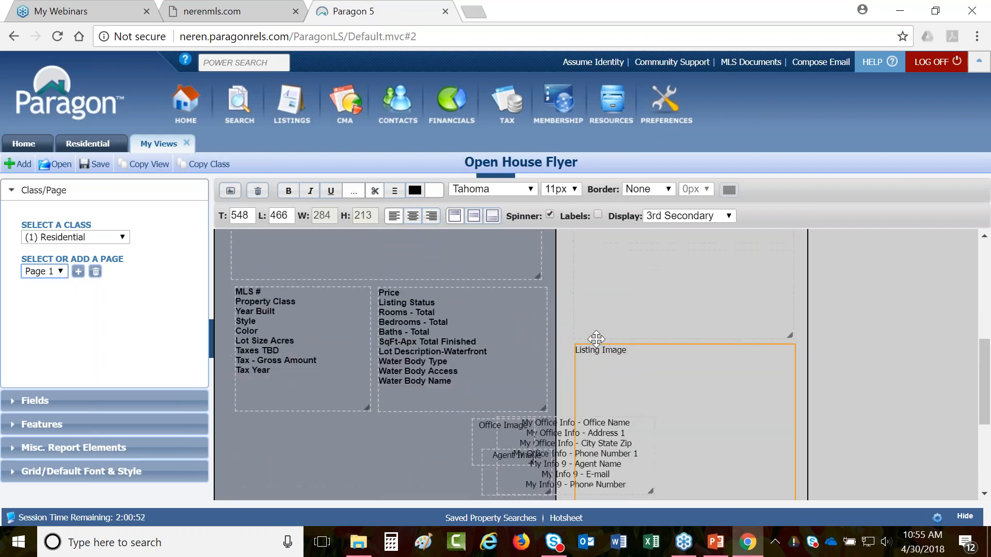
{"action": "left_click_drag", "start_coordinate": [660, 335], "coordinate": [658, 335]}
{"action": "left_click_drag", "start_coordinate": [559, 357], "coordinate": [386, 359]}
{"action": "left_click_drag", "start_coordinate": [513, 356], "coordinate": [274, 356]}
{"action": "left_click_drag", "start_coordinate": [532, 394], "coordinate": [529, 373]}
{"action": "left_click", "coordinate": [435, 372]}
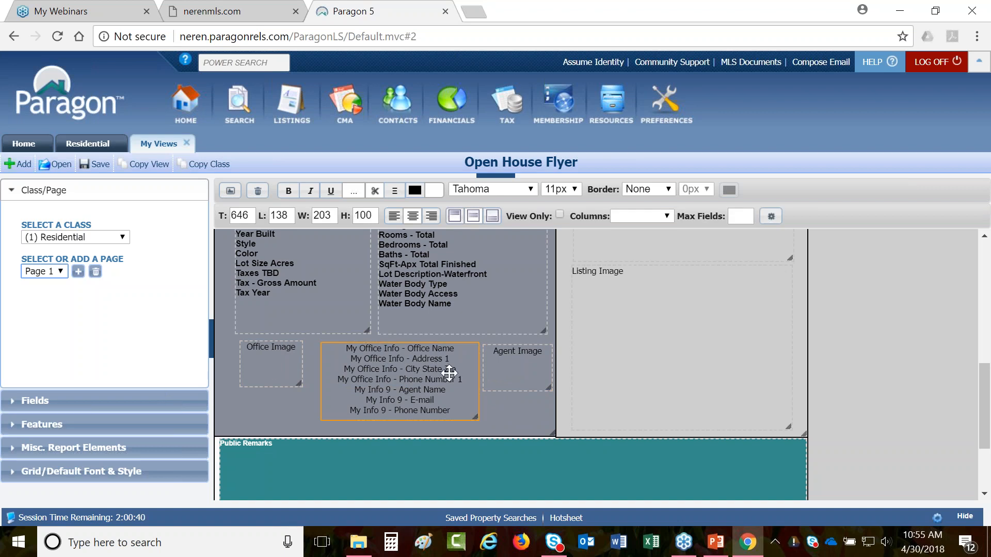
{"action": "left_click", "coordinate": [60, 449]}
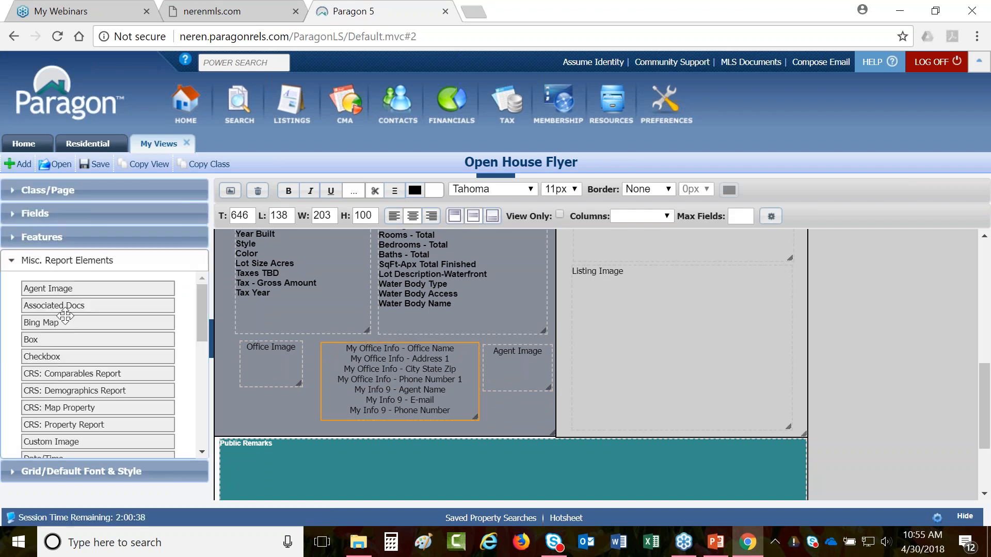
{"action": "left_click_drag", "start_coordinate": [202, 303], "coordinate": [199, 374]}
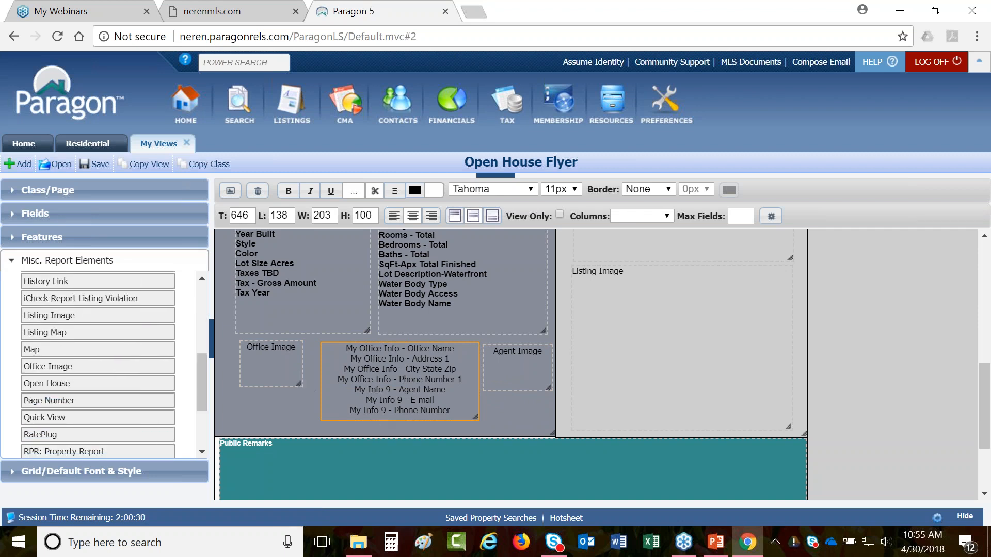
{"action": "left_click", "coordinate": [87, 223]}
- Search the fields for 'my info' and open Field Preferences for the office info block
{"action": "left_click_drag", "start_coordinate": [99, 253], "coordinate": [22, 254]}
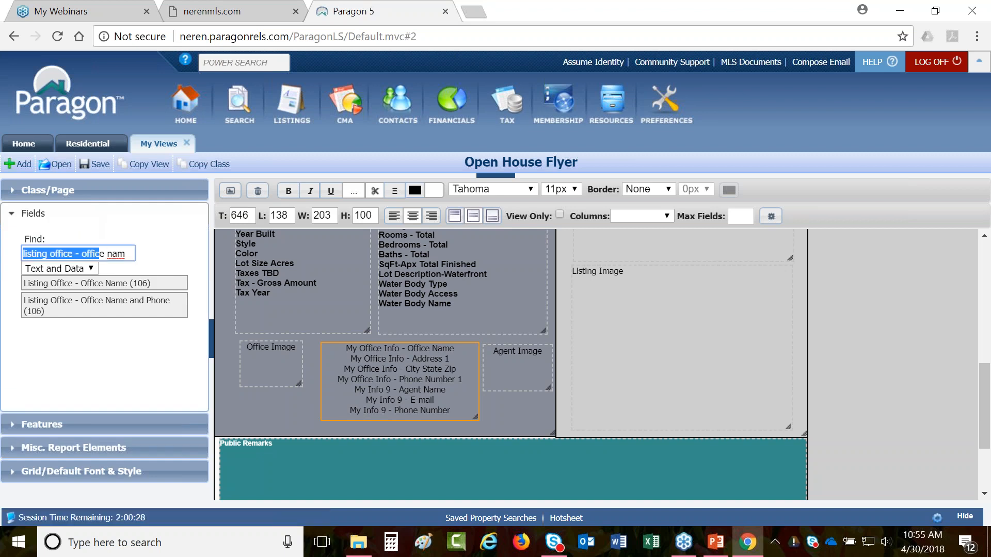
{"action": "left_click_drag", "start_coordinate": [126, 253], "coordinate": [23, 253]}
{"action": "type", "text": "my info"}
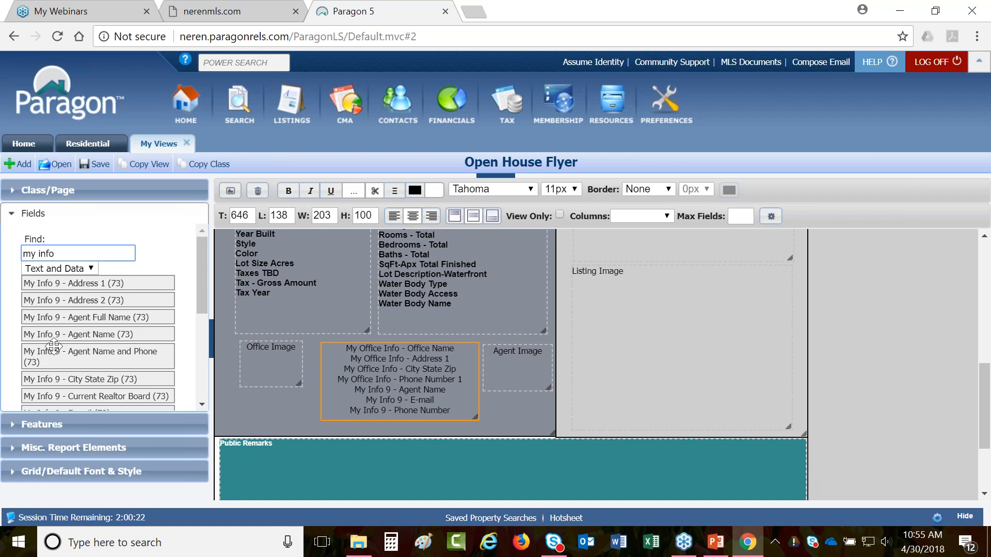
{"action": "scroll", "coordinate": [51, 345], "scroll_direction": "down", "scroll_amount": 2}
{"action": "scroll", "coordinate": [52, 345], "scroll_direction": "up", "scroll_amount": 2}
{"action": "left_click", "coordinate": [56, 268]}
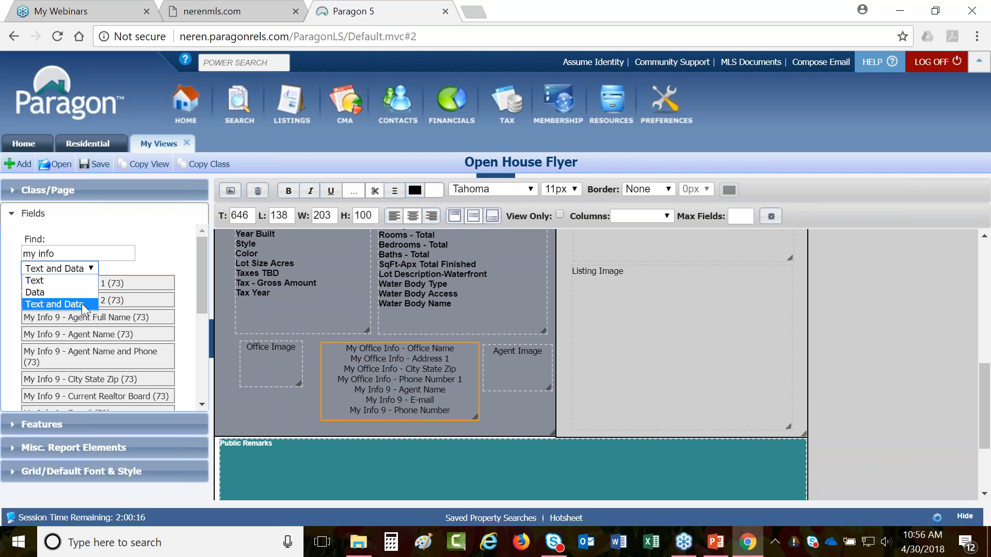
{"action": "left_click", "coordinate": [45, 304]}
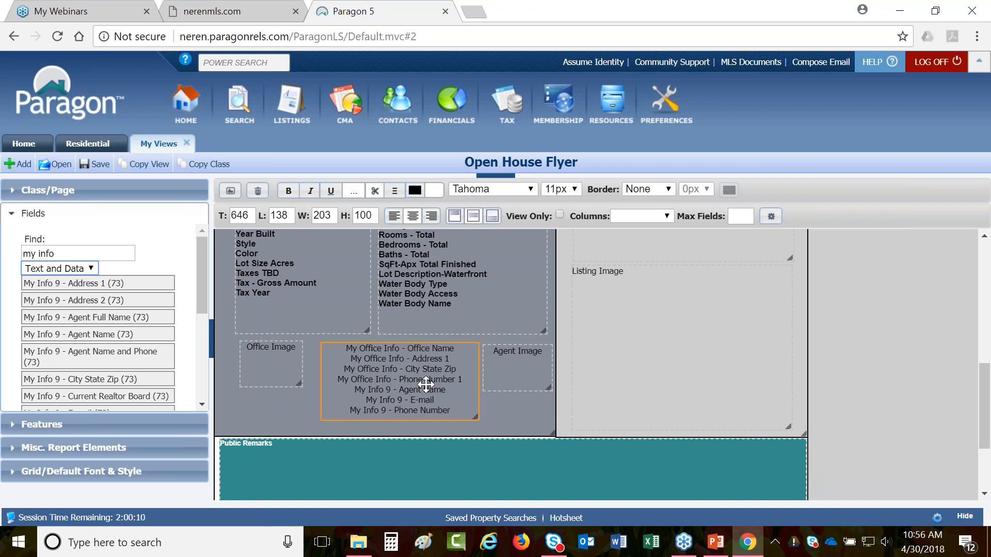
{"action": "double_click", "coordinate": [381, 387]}
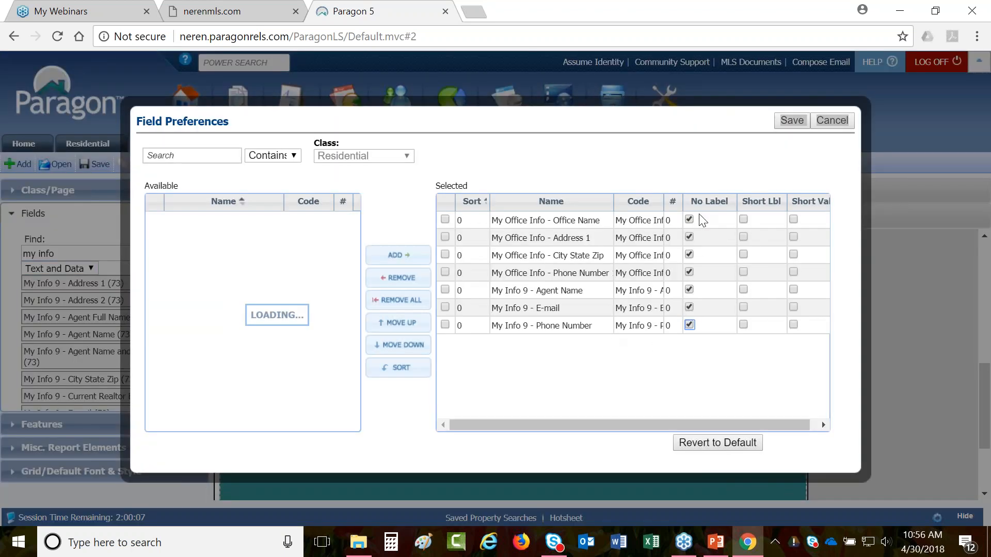
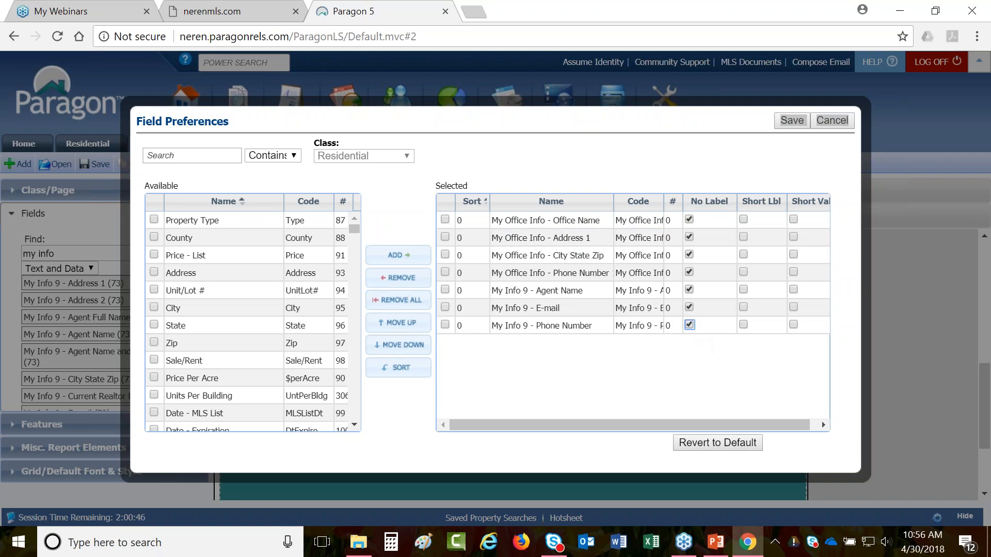
- Cancel the office info block's Field Preferences without saving any changes
{"action": "left_click", "coordinate": [832, 124]}
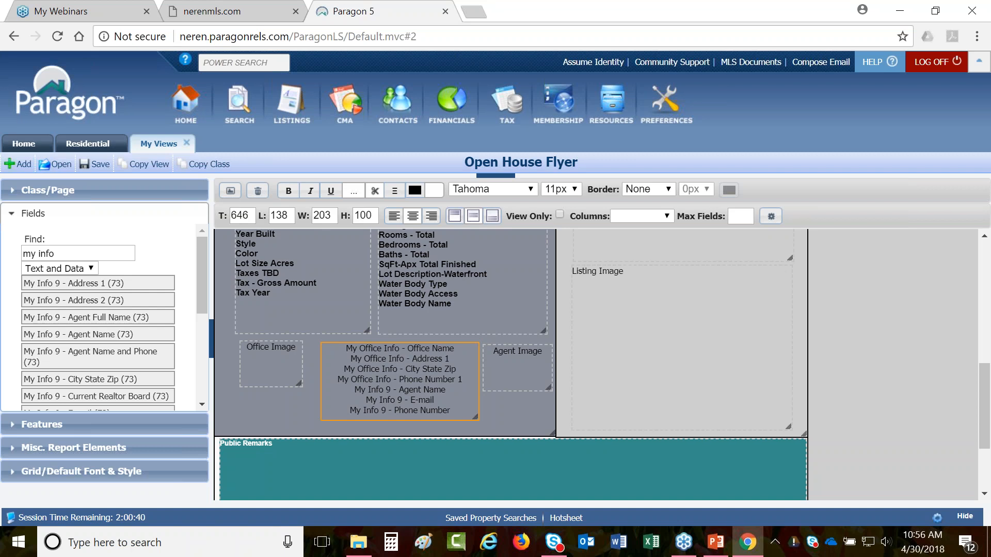
{"action": "left_click", "coordinate": [393, 192]}
{"action": "scroll", "coordinate": [363, 339], "scroll_direction": "up", "scroll_amount": 5}
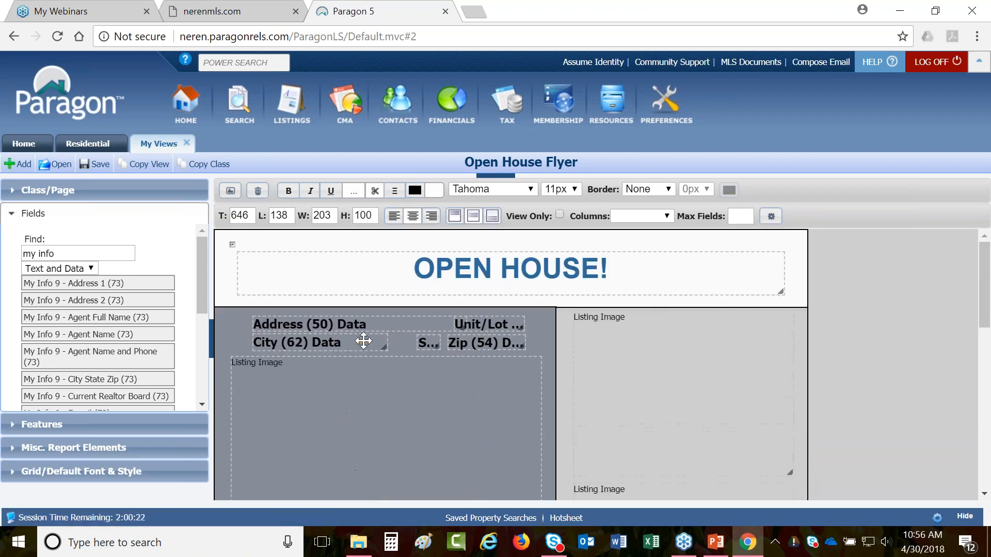
{"action": "scroll", "coordinate": [364, 341], "scroll_direction": "down", "scroll_amount": 2}
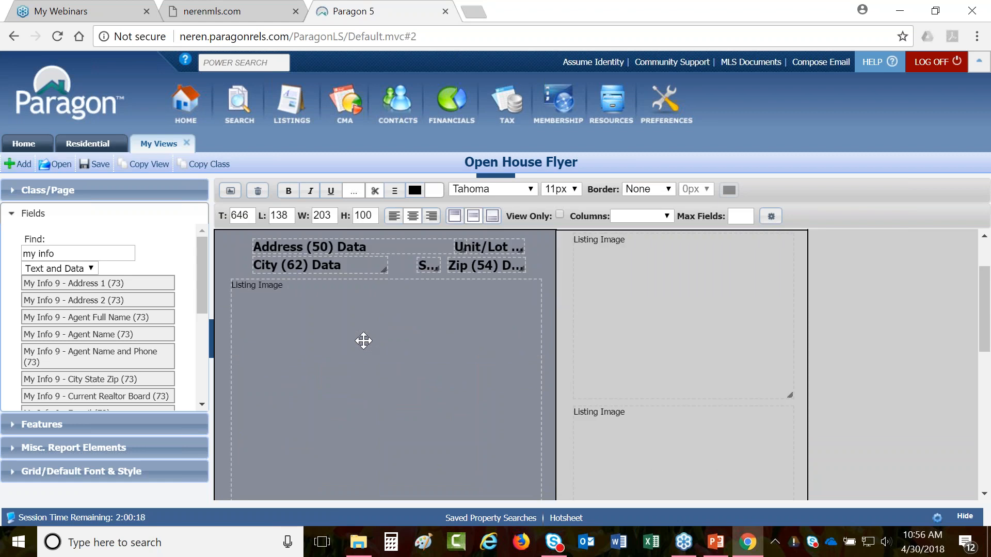
{"action": "scroll", "coordinate": [364, 341], "scroll_direction": "up", "scroll_amount": 2}
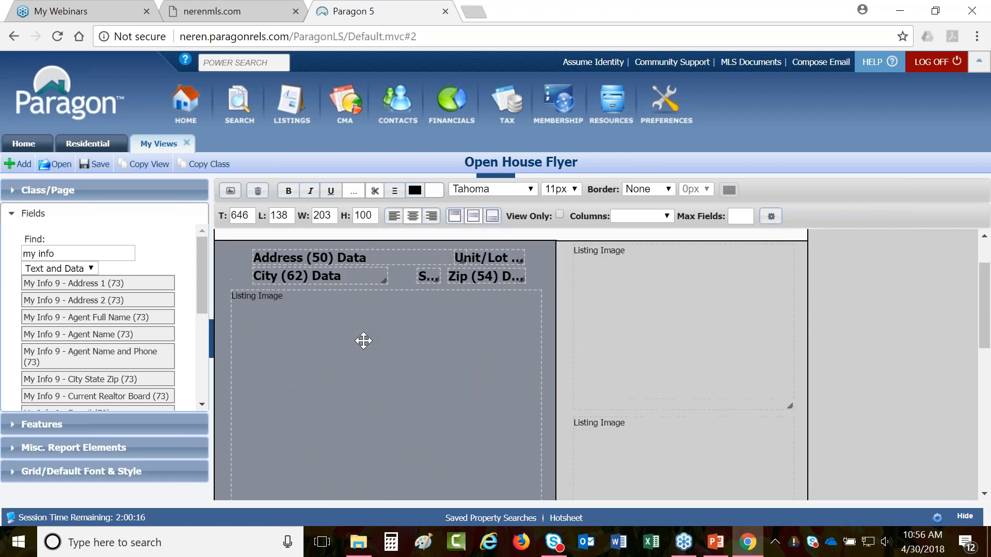
{"action": "left_click", "coordinate": [545, 320]}
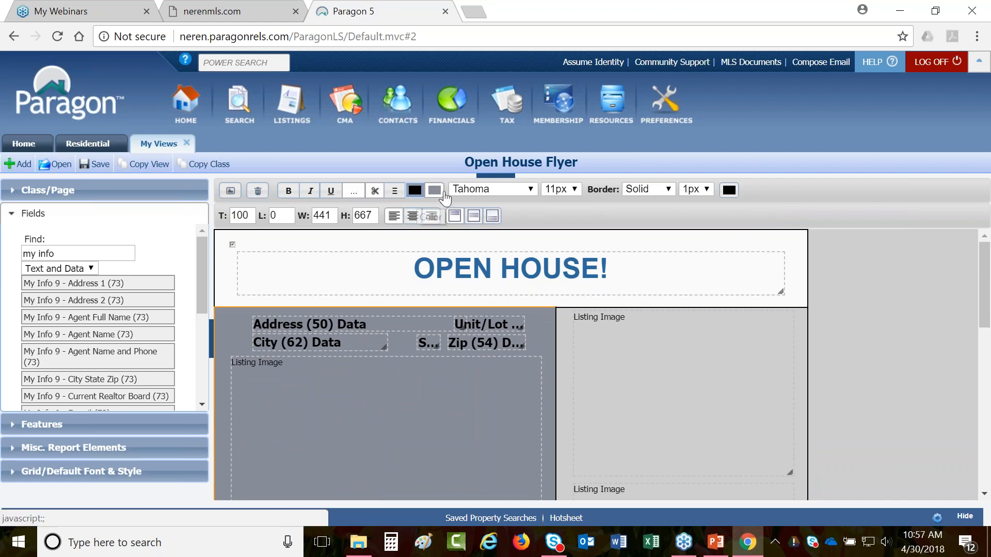
{"action": "left_click", "coordinate": [438, 193]}
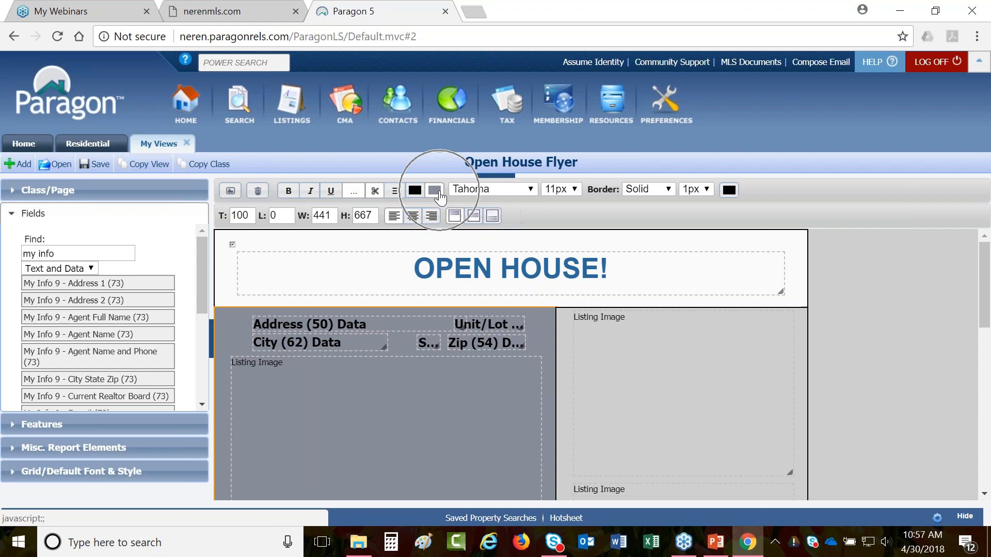
{"action": "scroll", "coordinate": [657, 334], "scroll_direction": "down", "scroll_amount": 1}
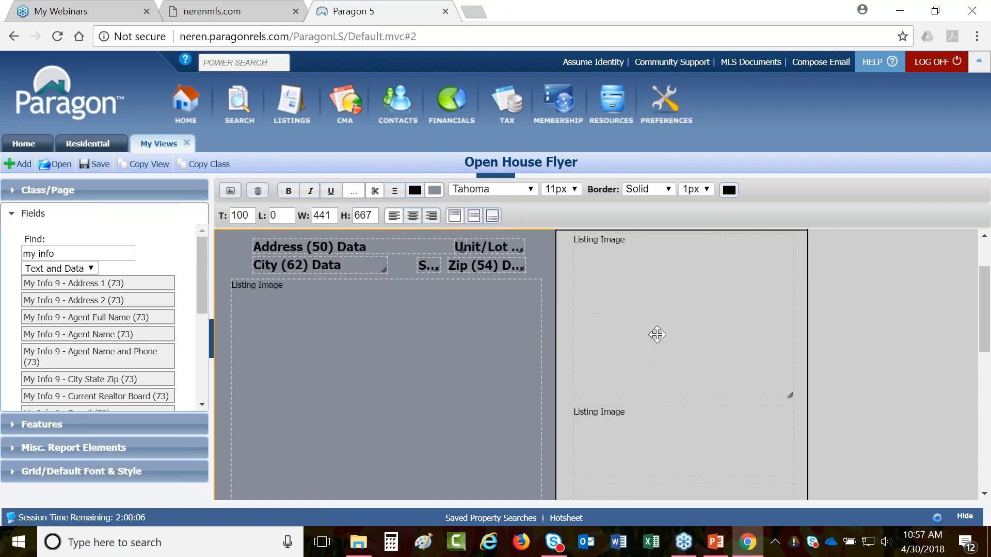
- Shrink and restack the three right-column listing photos so they match in size
{"action": "left_click_drag", "start_coordinate": [790, 396], "coordinate": [705, 330]}
{"action": "left_click_drag", "start_coordinate": [653, 445], "coordinate": [654, 362]}
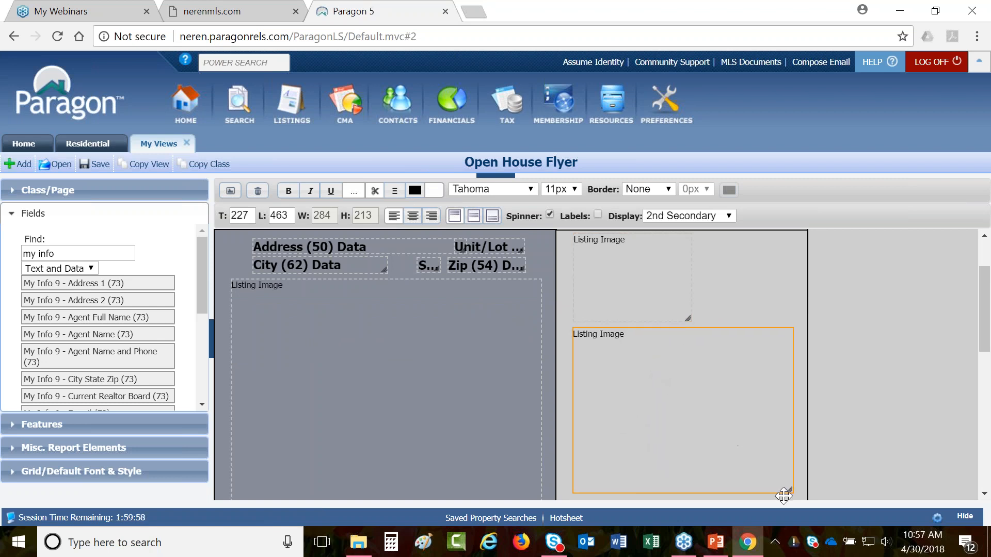
{"action": "left_click_drag", "start_coordinate": [790, 490], "coordinate": [718, 439]}
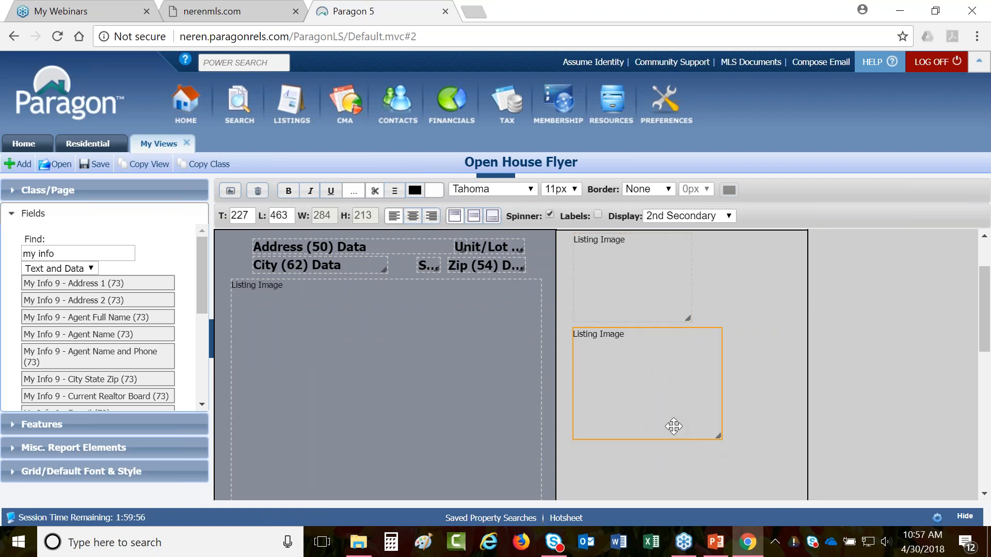
{"action": "scroll", "coordinate": [664, 422], "scroll_direction": "down", "scroll_amount": 5}
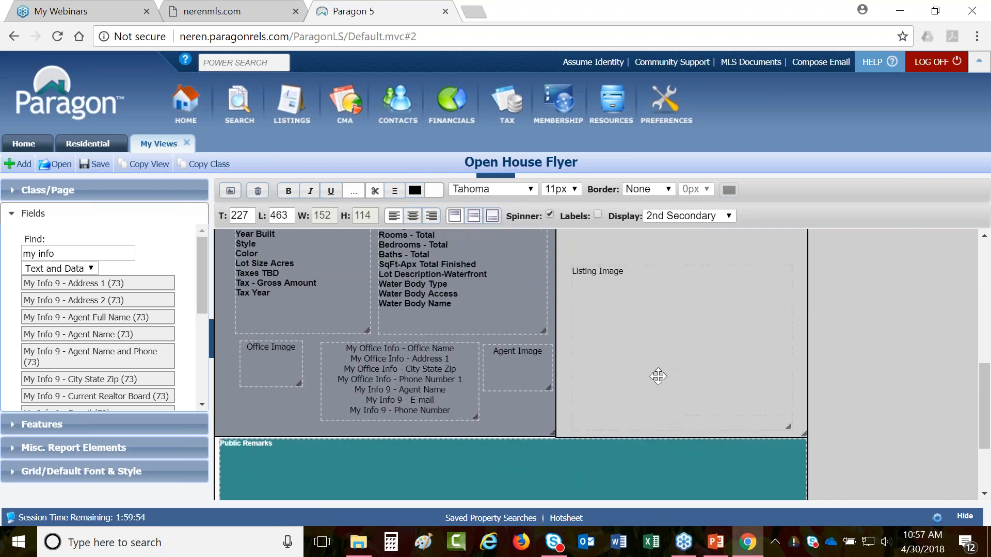
{"action": "scroll", "coordinate": [658, 376], "scroll_direction": "up", "scroll_amount": 3}
{"action": "left_click_drag", "start_coordinate": [662, 446], "coordinate": [654, 301]}
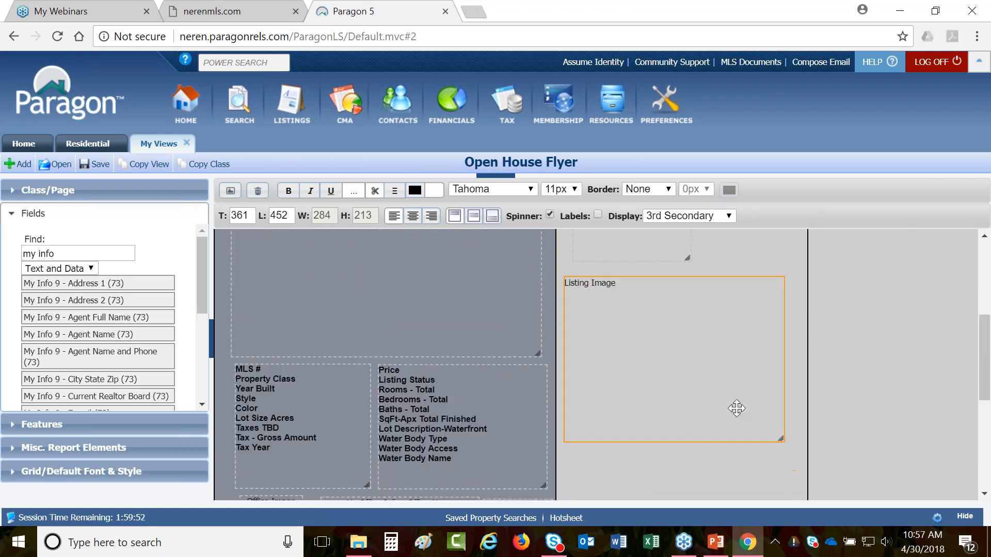
{"action": "left_click_drag", "start_coordinate": [780, 438], "coordinate": [650, 351]}
{"action": "scroll", "coordinate": [649, 352], "scroll_direction": "up", "scroll_amount": 3}
{"action": "scroll", "coordinate": [649, 352], "scroll_direction": "down", "scroll_amount": 3}
- Add two more Listing Image elements from Misc. Report Elements below the right-column photos
{"action": "left_click", "coordinate": [44, 447]}
{"action": "scroll", "coordinate": [48, 380], "scroll_direction": "down", "scroll_amount": 3}
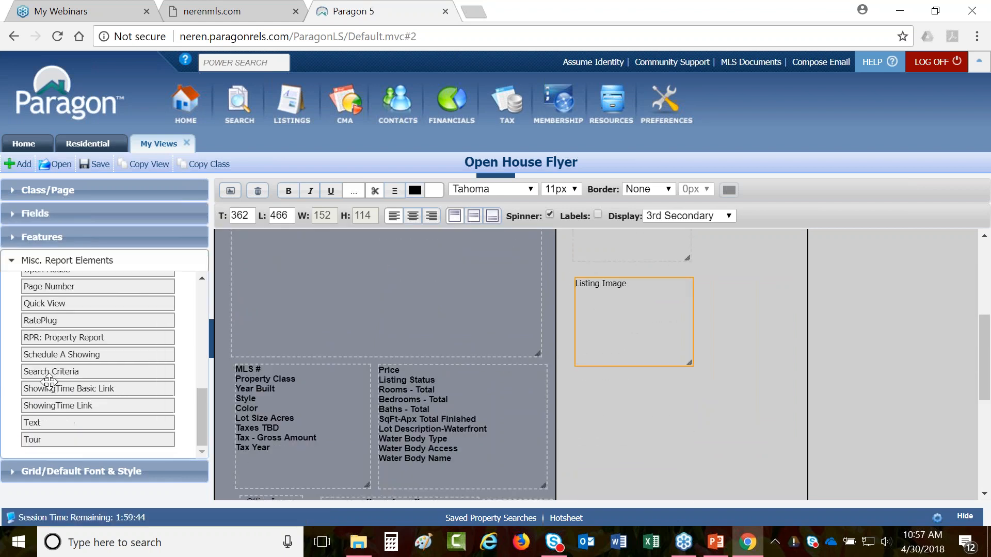
{"action": "scroll", "coordinate": [48, 384], "scroll_direction": "up", "scroll_amount": 3}
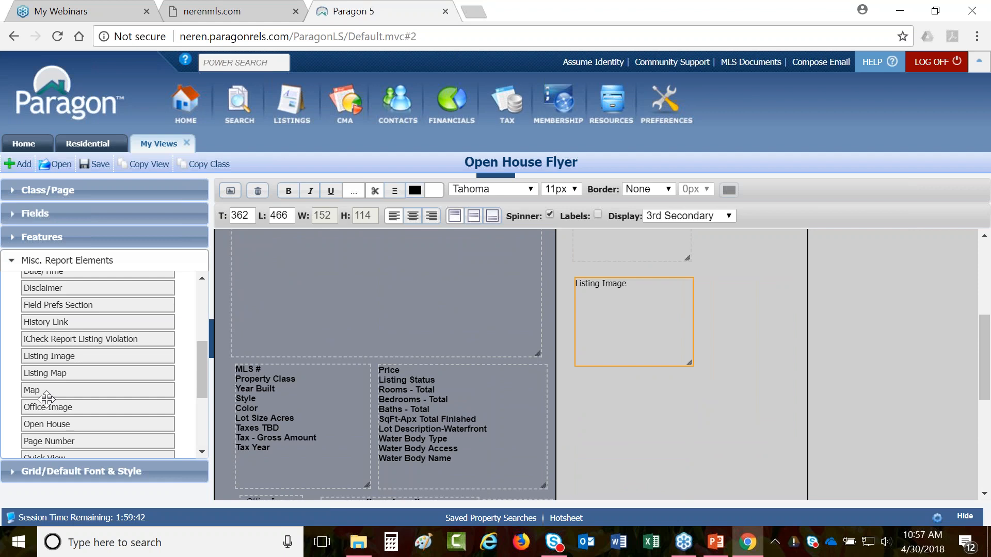
{"action": "left_click_drag", "start_coordinate": [49, 357], "coordinate": [604, 382]}
{"action": "scroll", "coordinate": [593, 387], "scroll_direction": "down", "scroll_amount": 3}
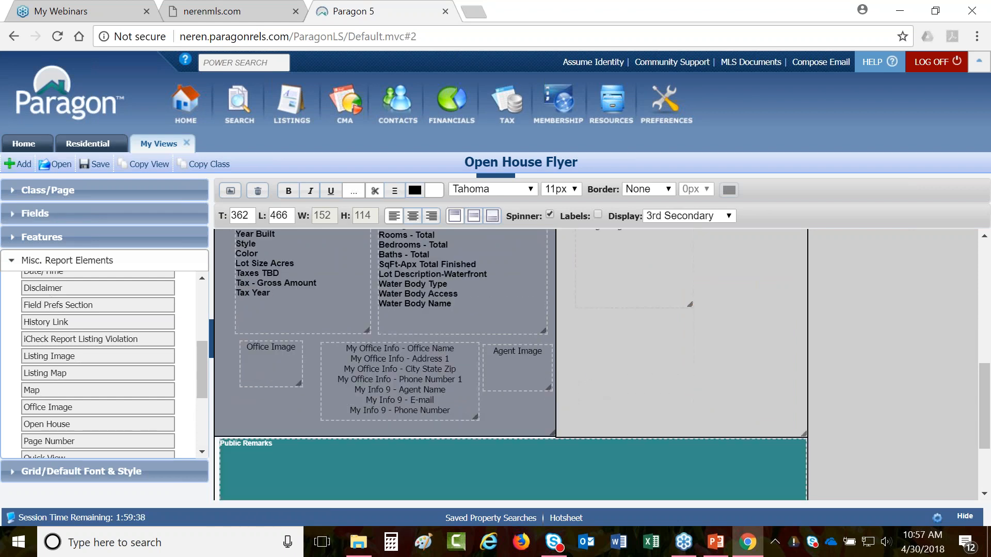
{"action": "left_click_drag", "start_coordinate": [49, 356], "coordinate": [597, 333]}
{"action": "scroll", "coordinate": [625, 330], "scroll_direction": "up", "scroll_amount": 2}
- Set the two new photo boxes to display the 4th and 5th Secondary photos
{"action": "left_click", "coordinate": [624, 349]}
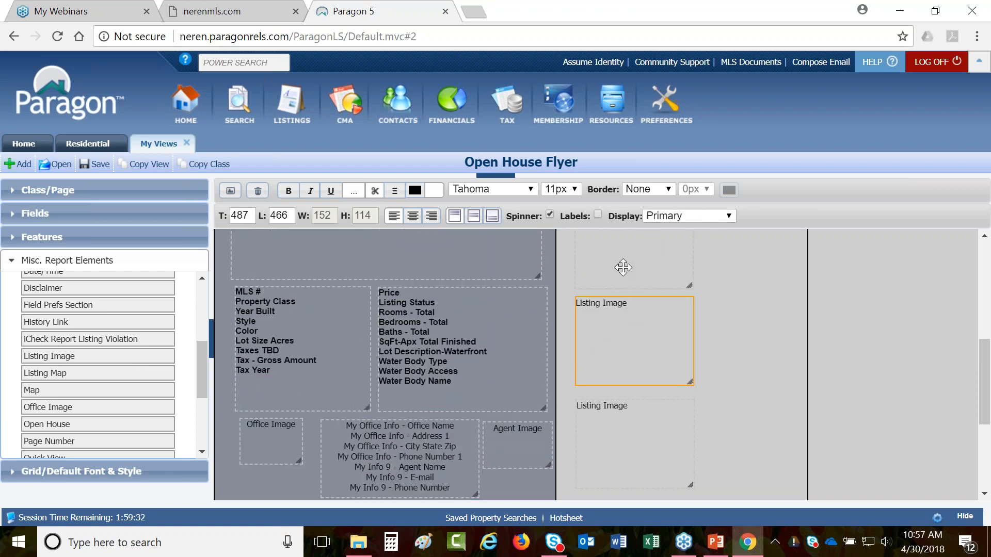
{"action": "left_click", "coordinate": [638, 271]}
{"action": "left_click", "coordinate": [630, 331]}
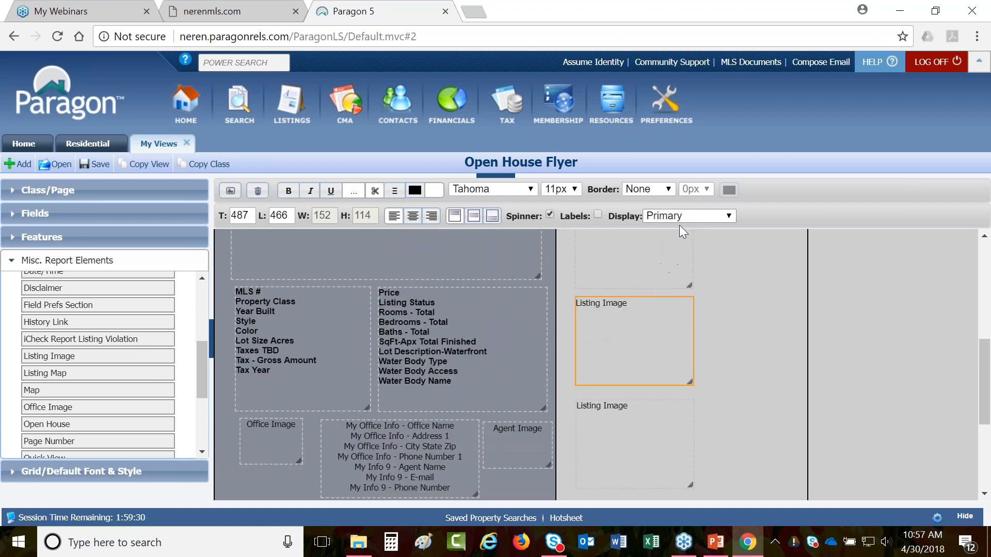
{"action": "left_click", "coordinate": [688, 216]}
{"action": "left_click", "coordinate": [671, 278]}
{"action": "left_click", "coordinate": [636, 401]}
{"action": "left_click", "coordinate": [657, 218]}
{"action": "left_click", "coordinate": [666, 298]}
- Align all right-column photos together, then save the Open House Flyer layout
{"action": "left_click", "coordinate": [656, 345], "text": "ctrl"}
{"action": "left_click", "coordinate": [634, 279], "text": "ctrl"}
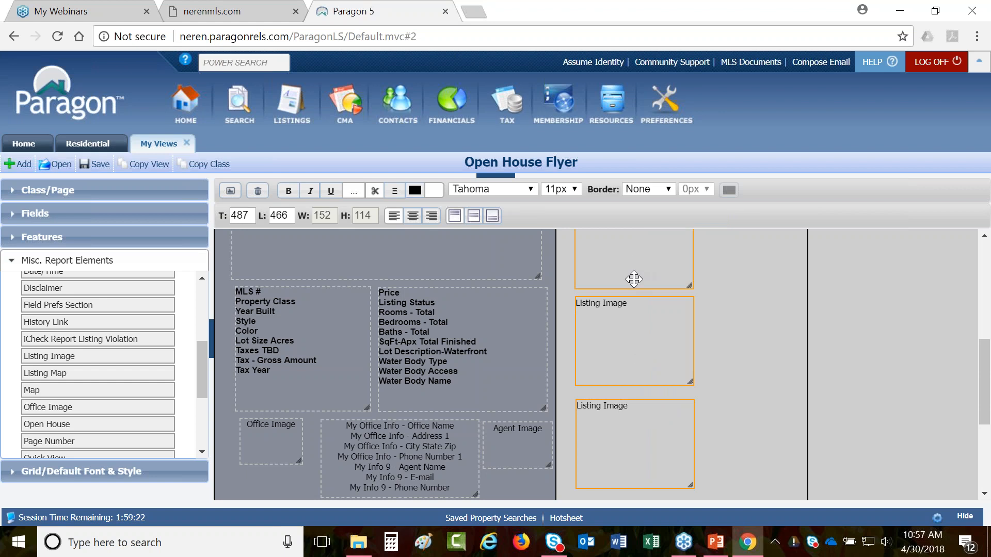
{"action": "scroll", "coordinate": [634, 278], "scroll_direction": "up", "scroll_amount": 5}
{"action": "left_click", "coordinate": [631, 355], "text": "ctrl"}
{"action": "left_click", "coordinate": [630, 317], "text": "ctrl"}
{"action": "left_click_drag", "start_coordinate": [629, 301], "coordinate": [685, 309]}
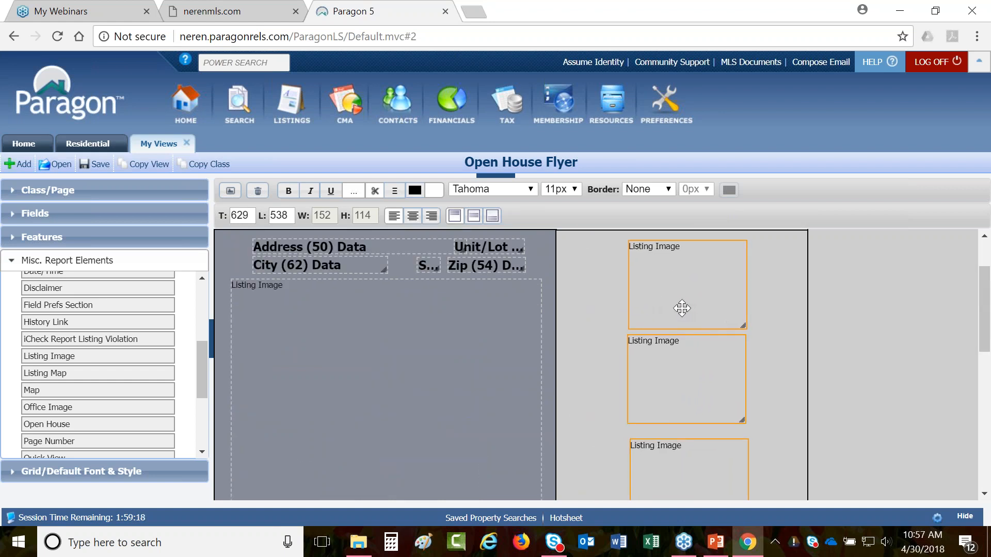
{"action": "scroll", "coordinate": [653, 319], "scroll_direction": "down", "scroll_amount": 5}
{"action": "left_click", "coordinate": [512, 472]}
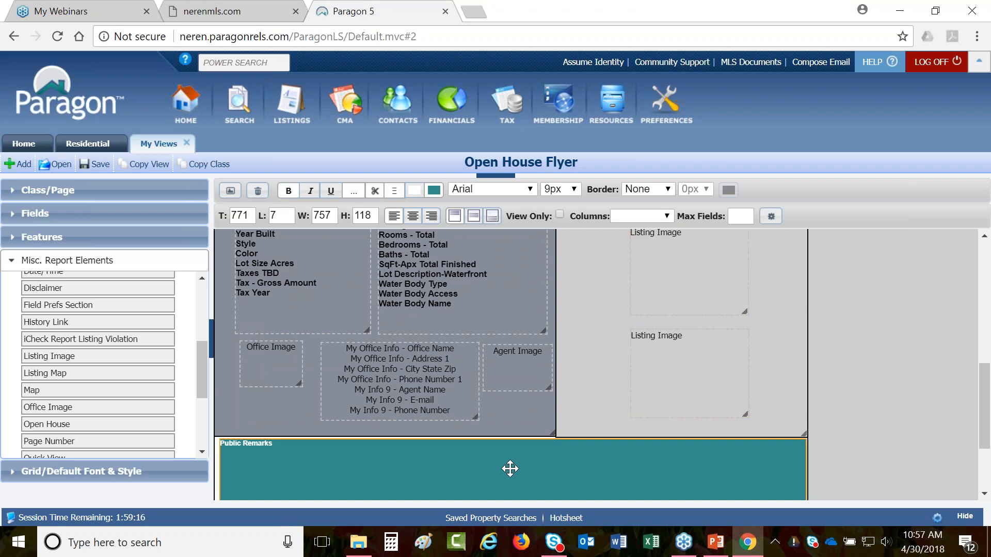
{"action": "left_click", "coordinate": [96, 165]}
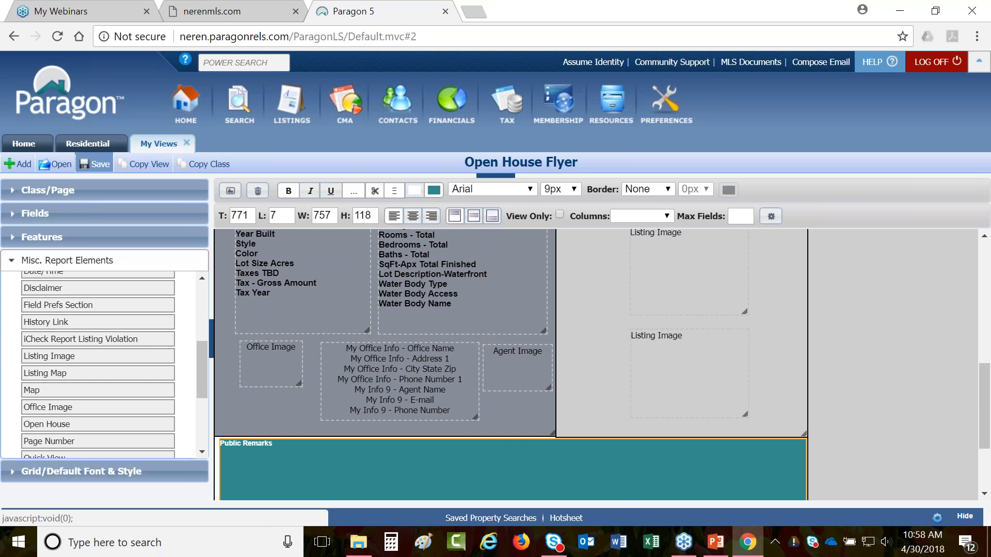
- Open the saved custom views list and the Open House Flyer view's settings
{"action": "left_click", "coordinate": [61, 172]}
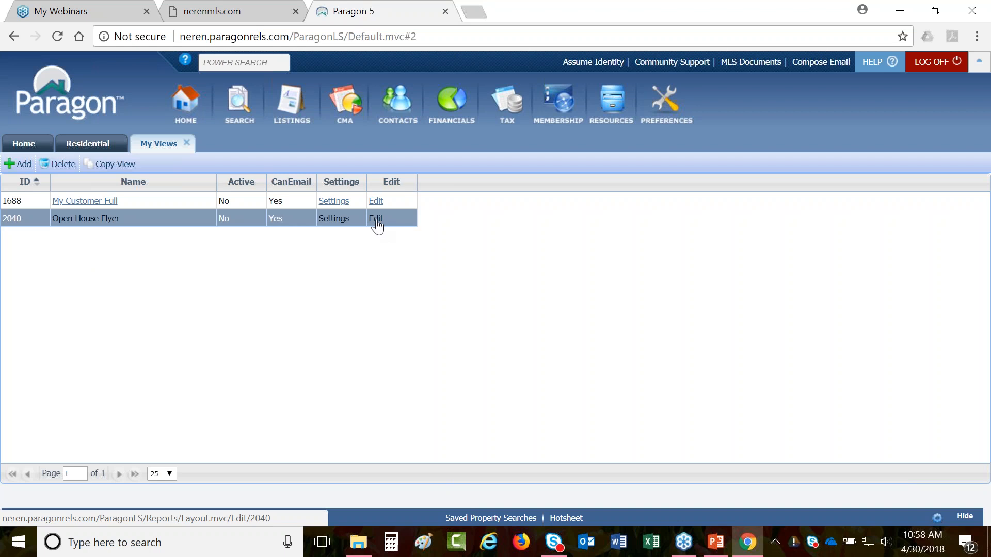
{"action": "left_click", "coordinate": [328, 223]}
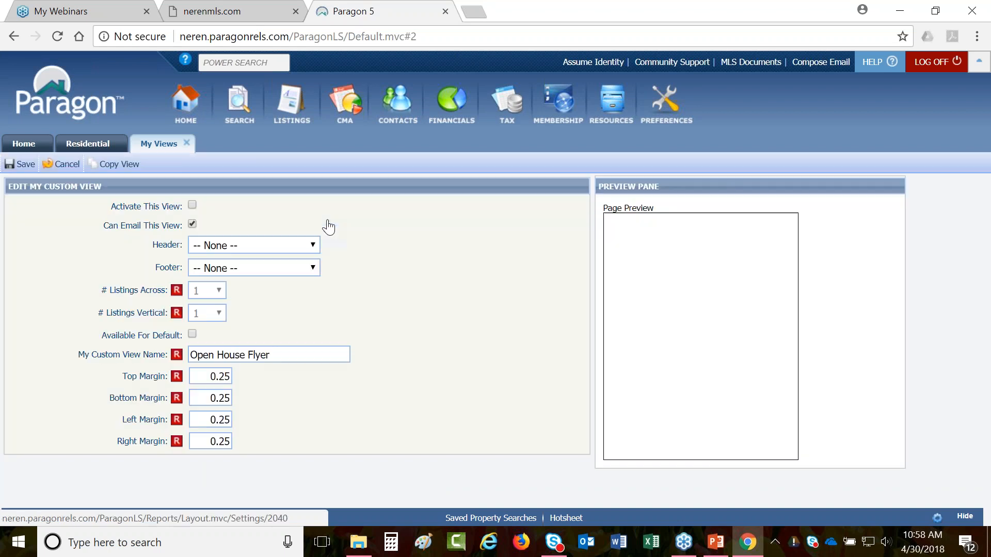
- Turn on Activate This View for Open House Flyer and return to Residential listings
{"action": "left_click", "coordinate": [192, 205]}
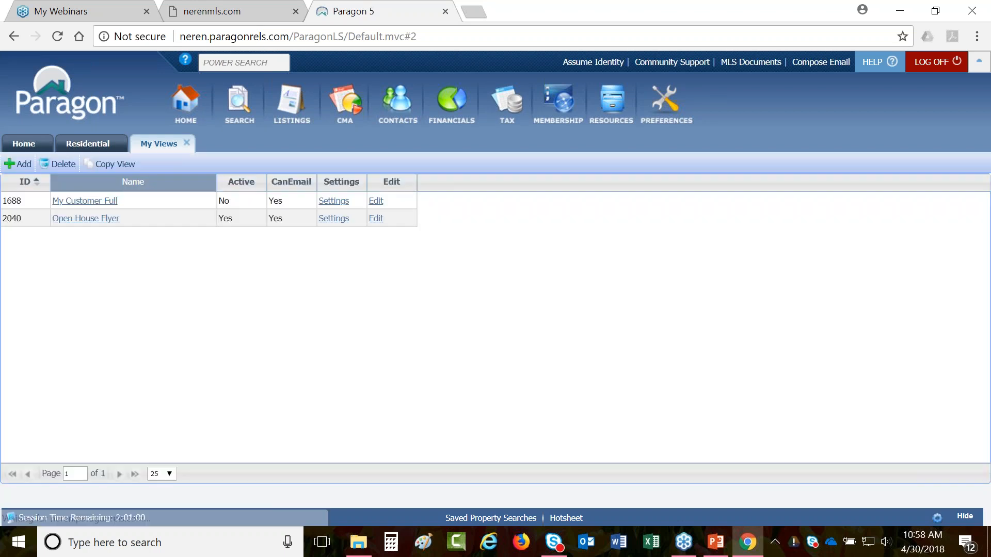
{"action": "left_click", "coordinate": [78, 149]}
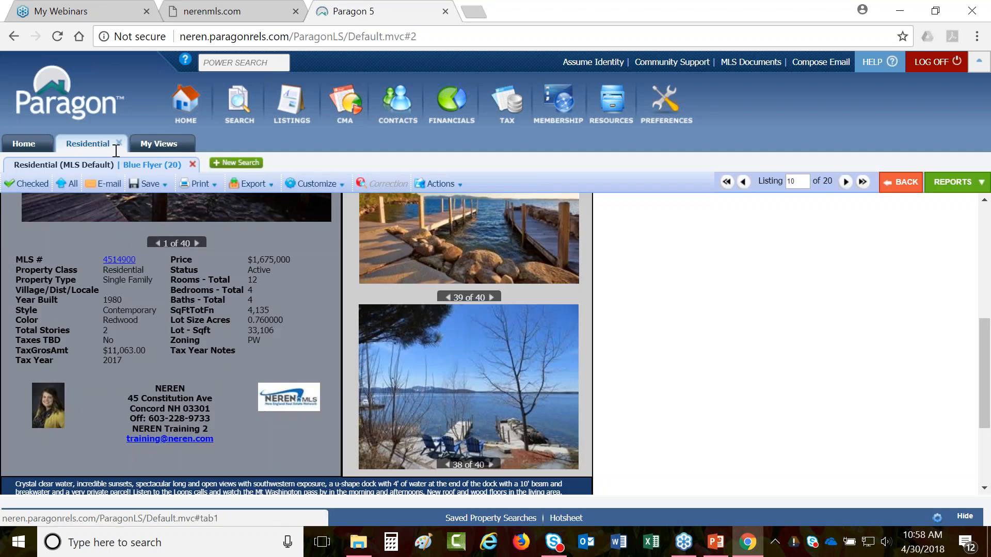
- Run a new residential search for MLS # 4514900
{"action": "left_click", "coordinate": [250, 163]}
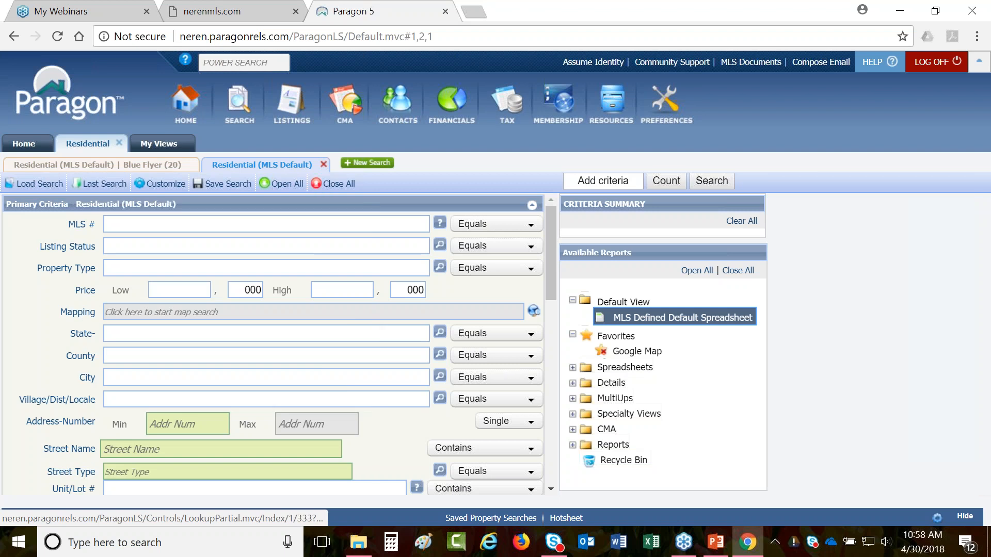
{"action": "left_click", "coordinate": [161, 227]}
{"action": "type", "text": "4514900"}
{"action": "key", "text": "Return"}
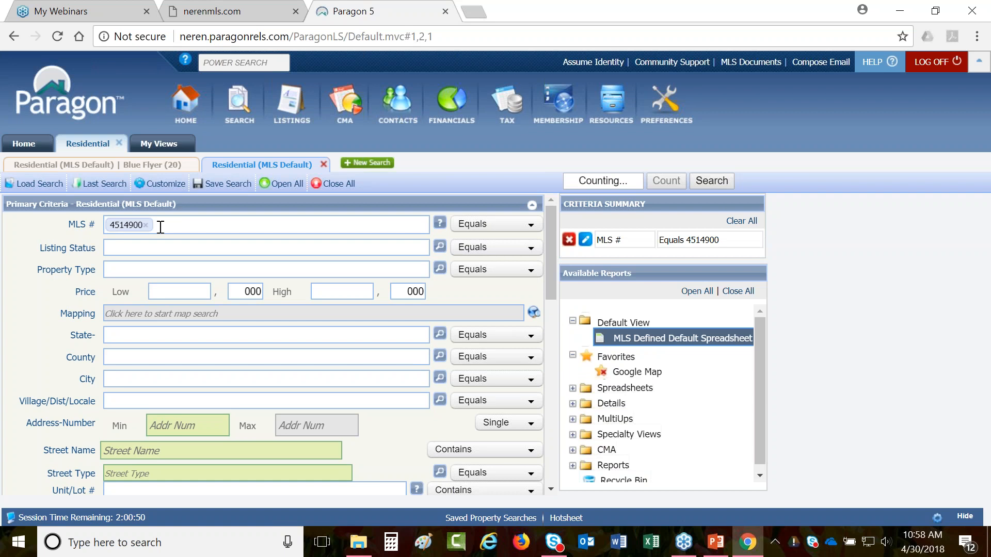
{"action": "left_click", "coordinate": [649, 316]}
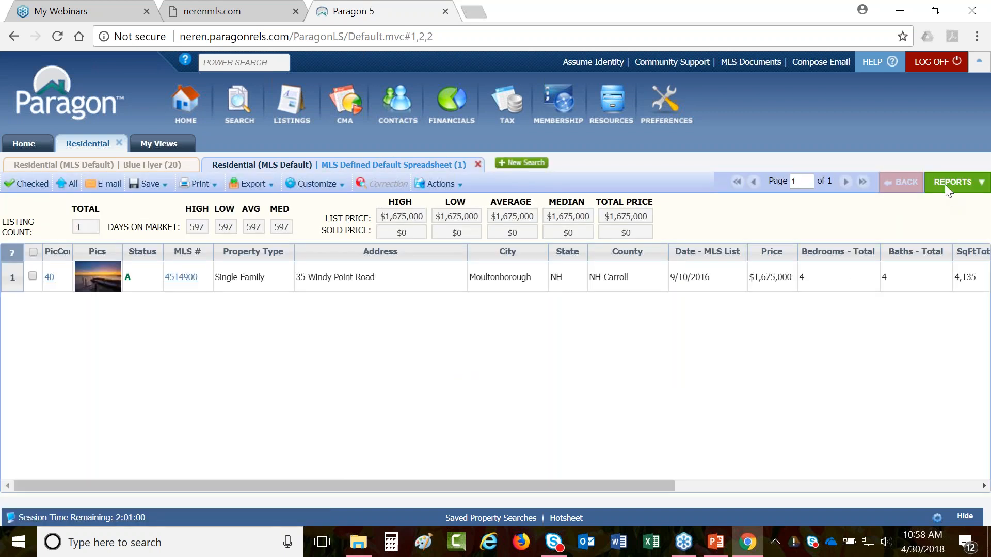
{"action": "left_click", "coordinate": [943, 184]}
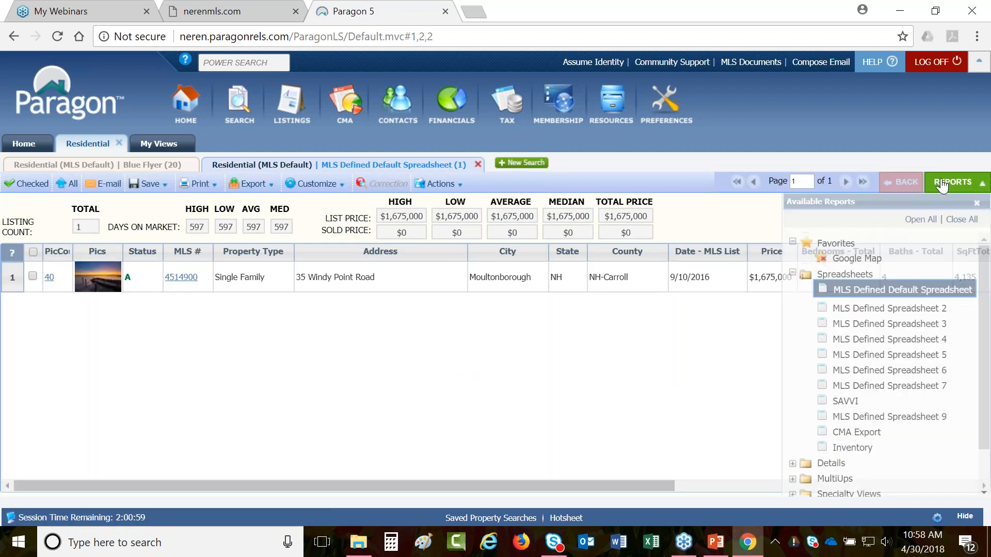
{"action": "left_click", "coordinate": [833, 463]}
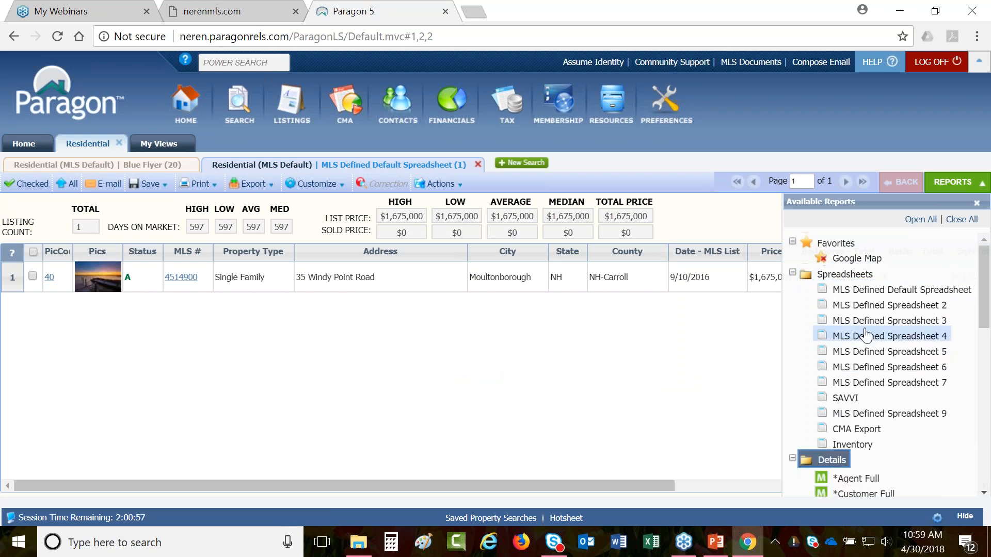
{"action": "scroll", "coordinate": [863, 334], "scroll_direction": "down", "scroll_amount": 10}
{"action": "scroll", "coordinate": [863, 335], "scroll_direction": "down", "scroll_amount": 3}
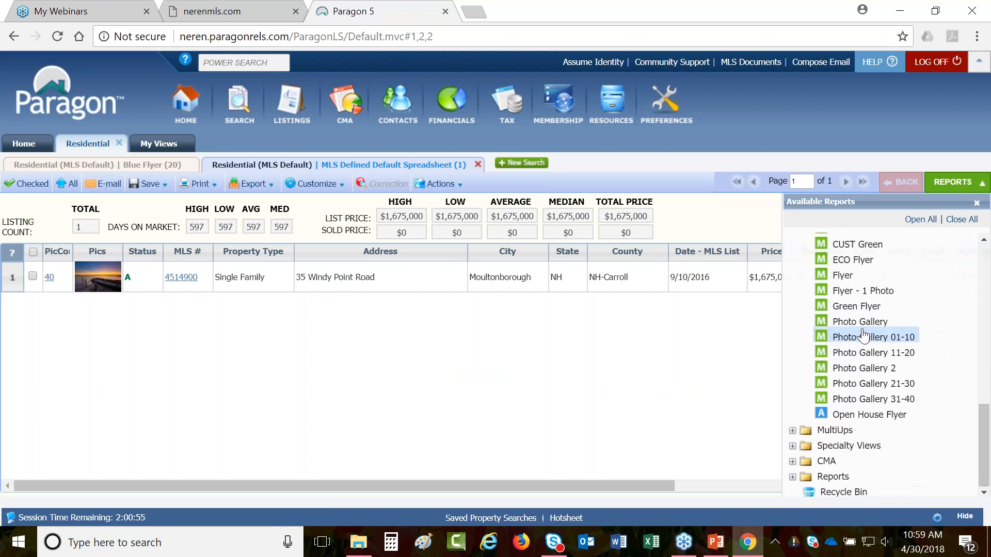
{"action": "left_click", "coordinate": [857, 419]}
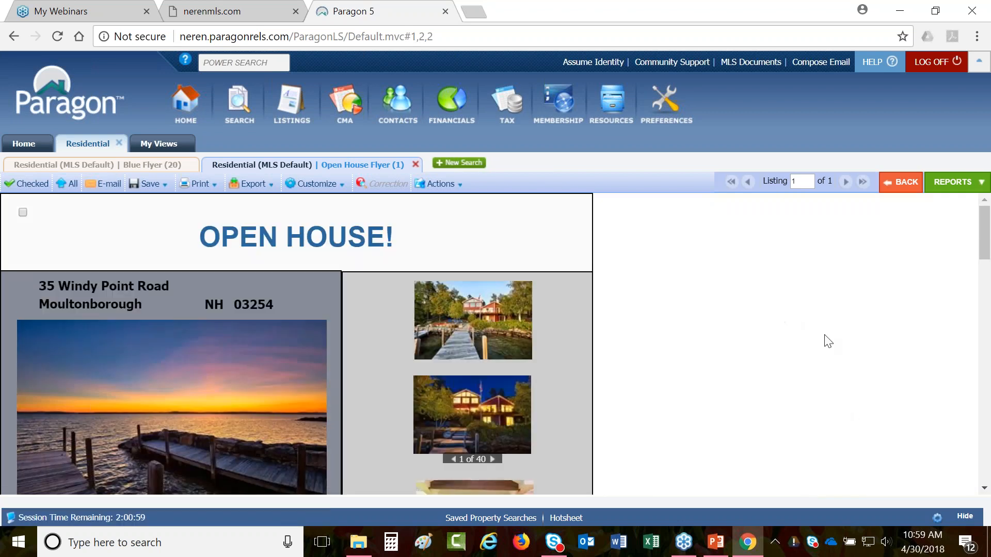
- Scroll through the rendered flyer and bring up its customization options
{"action": "scroll", "coordinate": [825, 338], "scroll_direction": "down", "scroll_amount": 2}
{"action": "scroll", "coordinate": [825, 339], "scroll_direction": "down", "scroll_amount": 5}
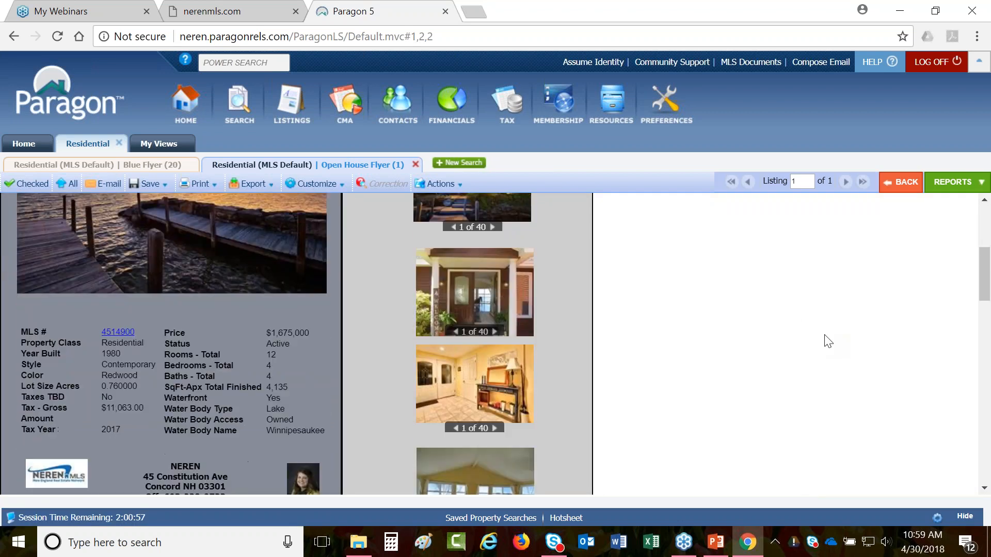
{"action": "scroll", "coordinate": [828, 342], "scroll_direction": "down", "scroll_amount": 1}
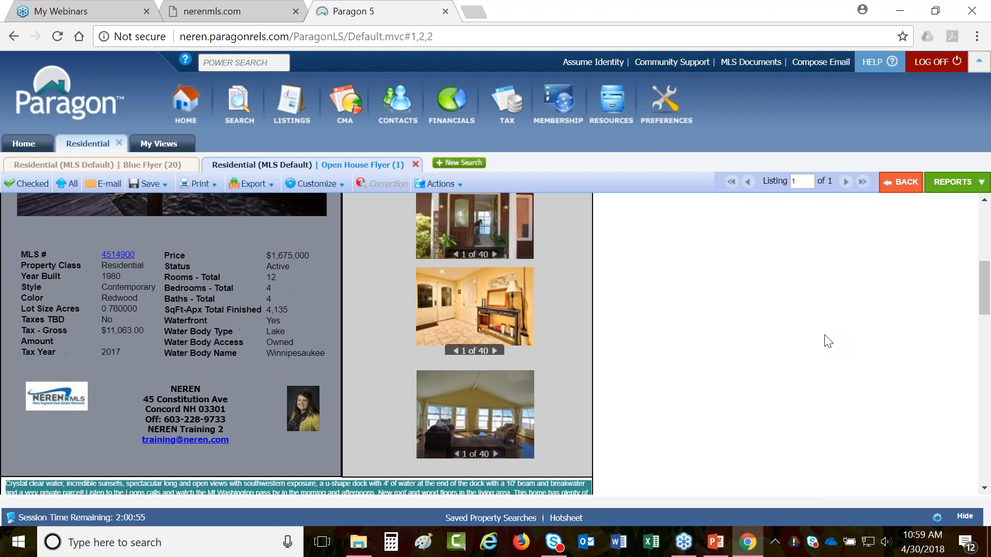
{"action": "scroll", "coordinate": [825, 340], "scroll_direction": "up", "scroll_amount": 8}
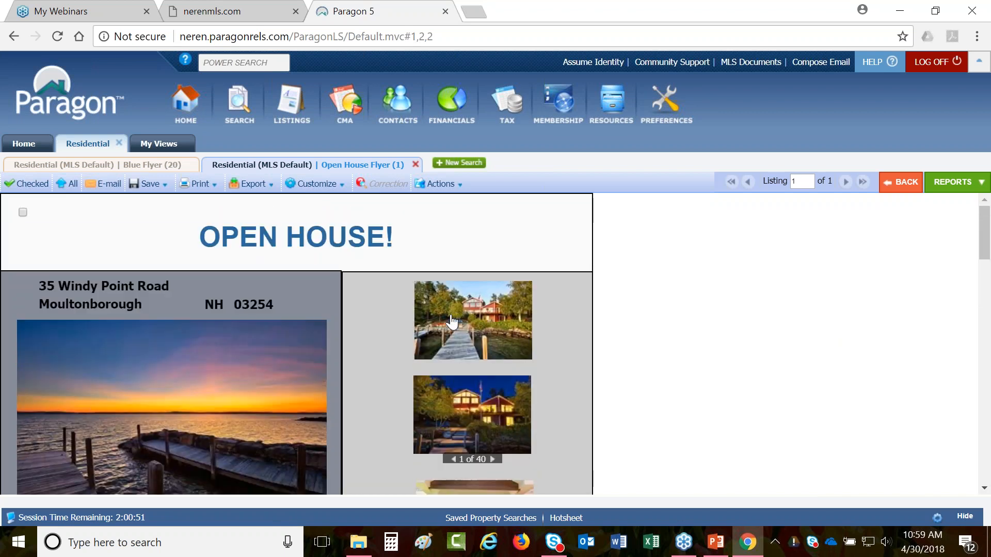
{"action": "scroll", "coordinate": [449, 325], "scroll_direction": "down", "scroll_amount": 2}
{"action": "scroll", "coordinate": [488, 382], "scroll_direction": "down", "scroll_amount": 2}
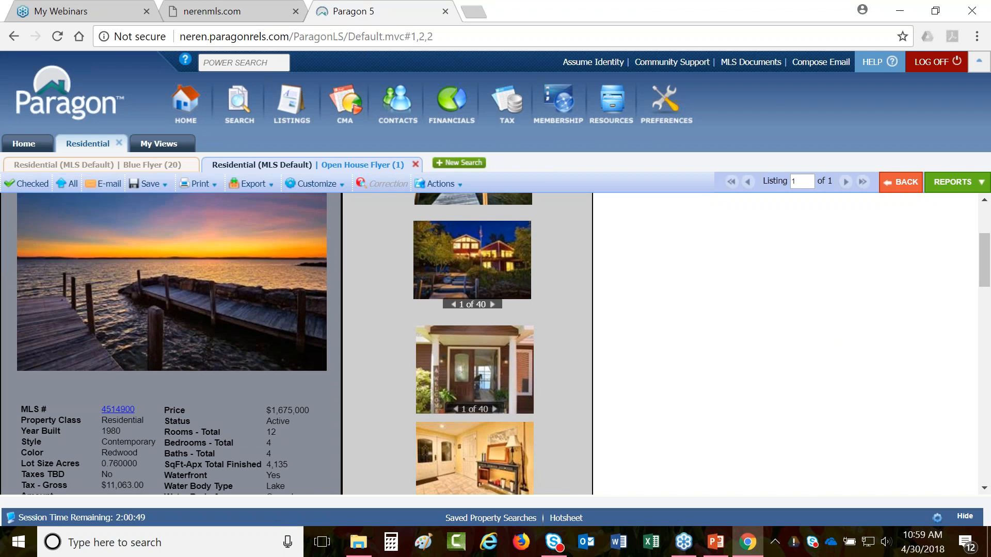
{"action": "scroll", "coordinate": [480, 331], "scroll_direction": "down", "scroll_amount": 2}
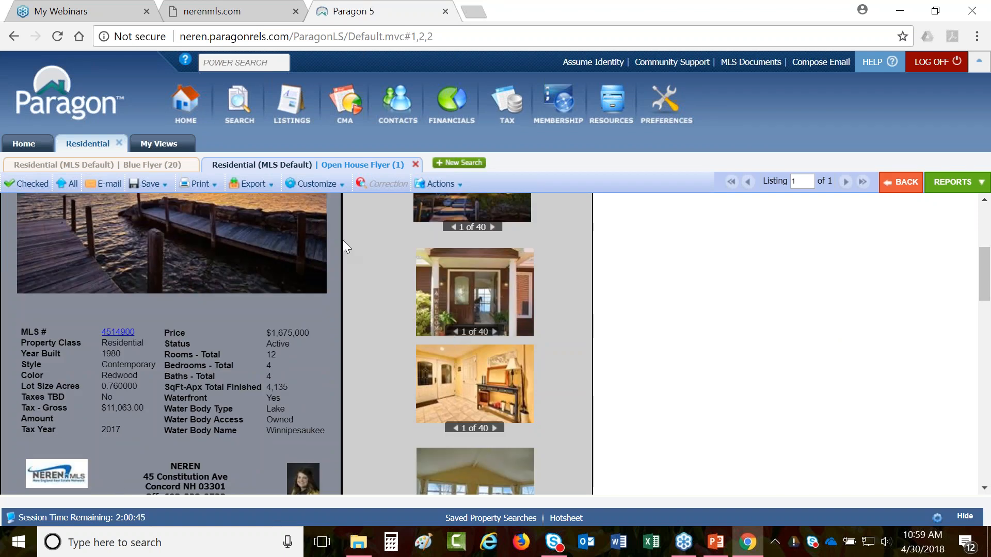
{"action": "left_click", "coordinate": [325, 184]}
- Replace the flyer's custom text line with 'Saturday 12-2 - come by lunch!' and save
{"action": "left_click", "coordinate": [333, 205]}
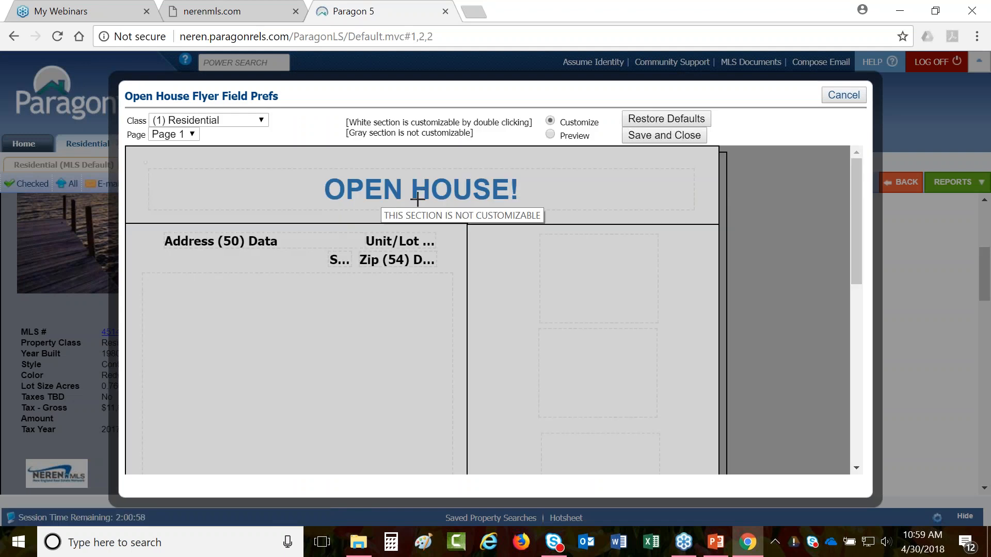
{"action": "scroll", "coordinate": [417, 199], "scroll_direction": "down", "scroll_amount": 4}
{"action": "scroll", "coordinate": [418, 200], "scroll_direction": "down", "scroll_amount": 2}
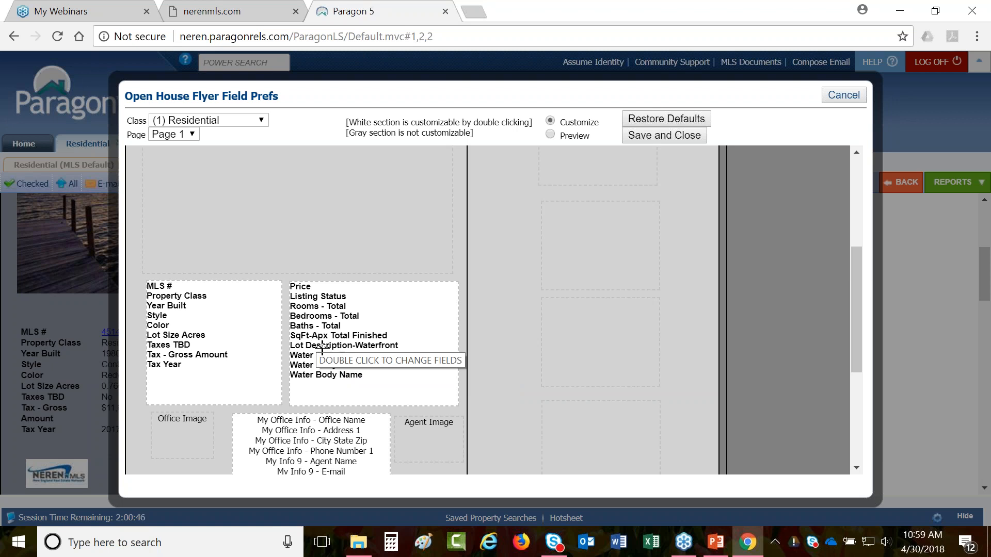
{"action": "scroll", "coordinate": [322, 351], "scroll_direction": "down", "scroll_amount": 5}
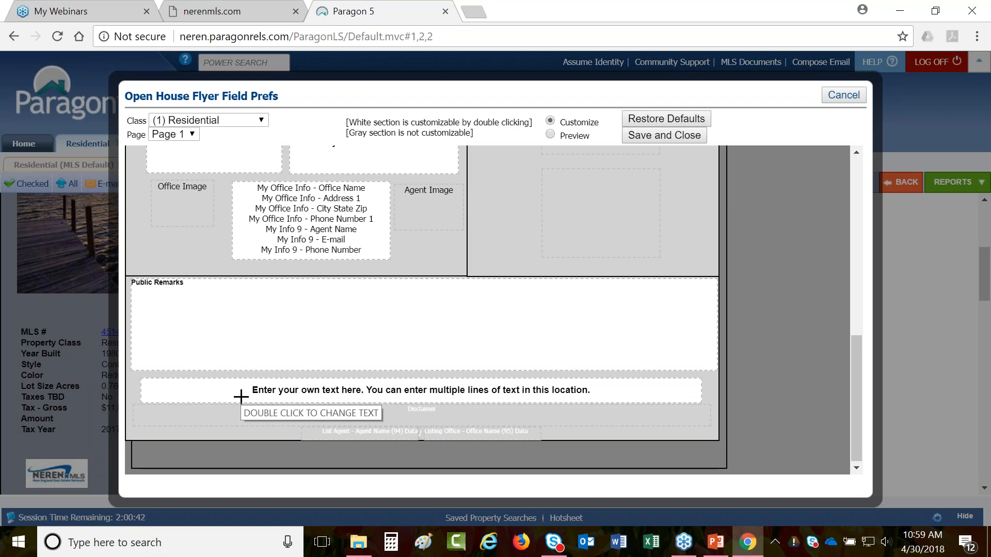
{"action": "double_click", "coordinate": [241, 397]}
{"action": "left_click_drag", "start_coordinate": [241, 396], "coordinate": [671, 392]}
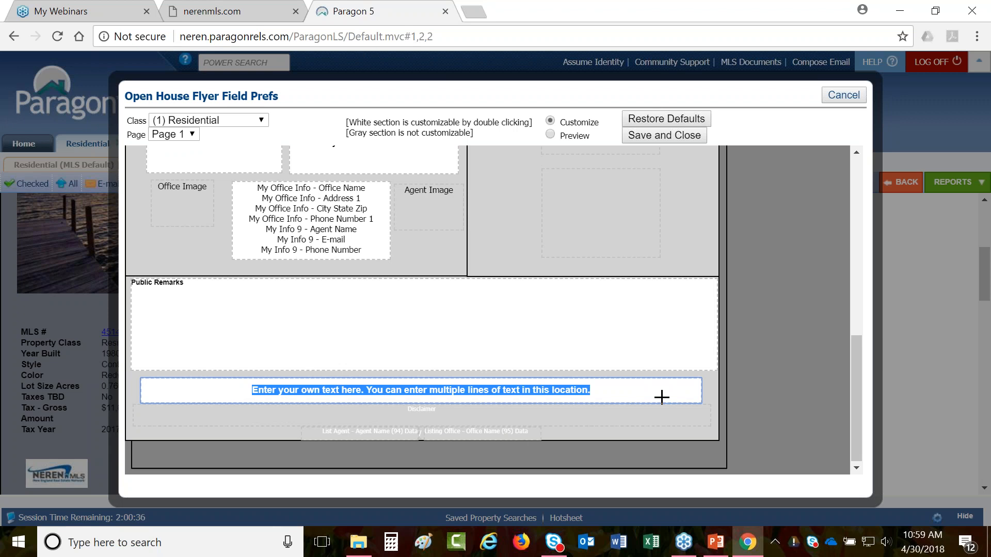
{"action": "type", "text": "Saturday "}
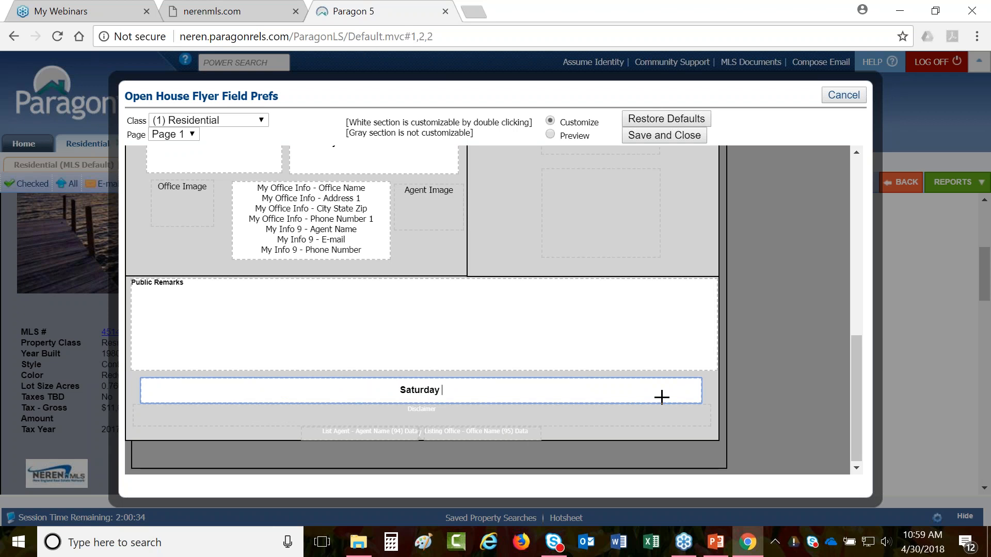
{"action": "type", "text": "12-2 - come by lunch!"}
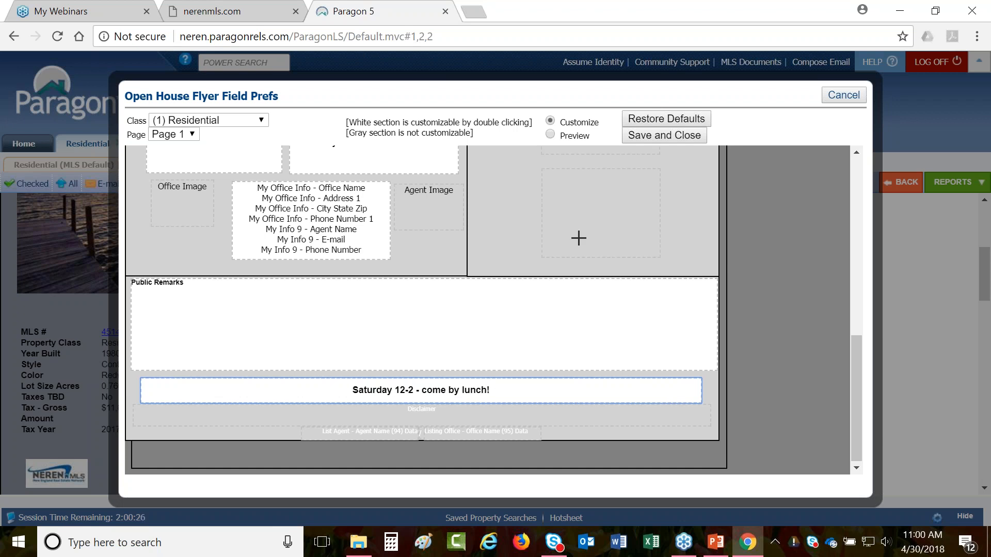
{"action": "left_click", "coordinate": [664, 135]}
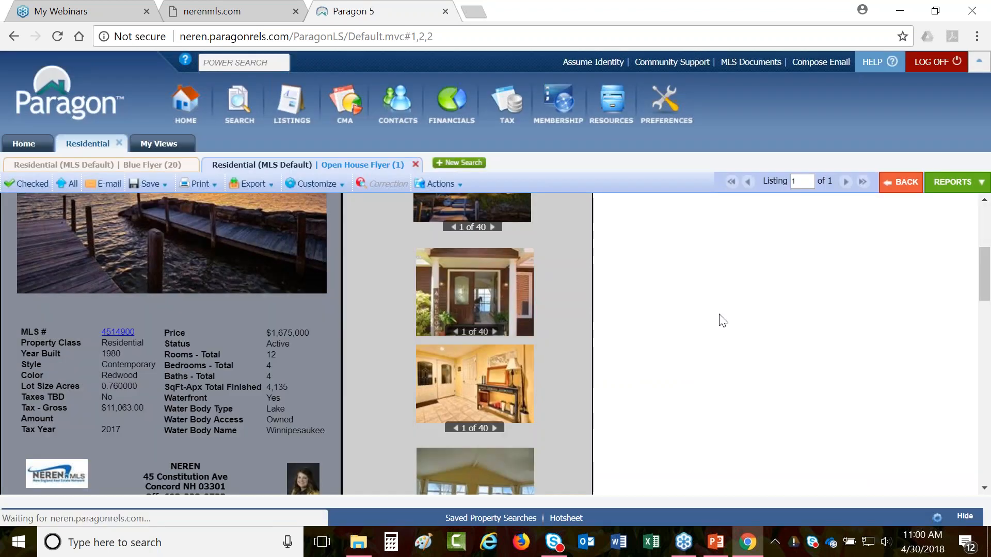
- Check the Saturday 12-2 banner on the flyer, then bring up Available Reports
{"action": "scroll", "coordinate": [177, 348], "scroll_direction": "down", "scroll_amount": 5}
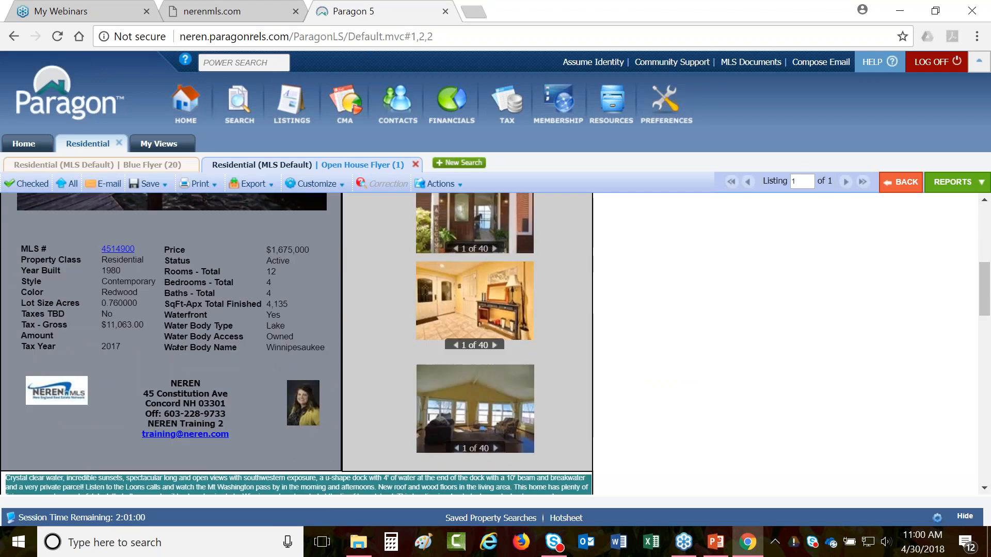
{"action": "scroll", "coordinate": [297, 344], "scroll_direction": "down", "scroll_amount": 4}
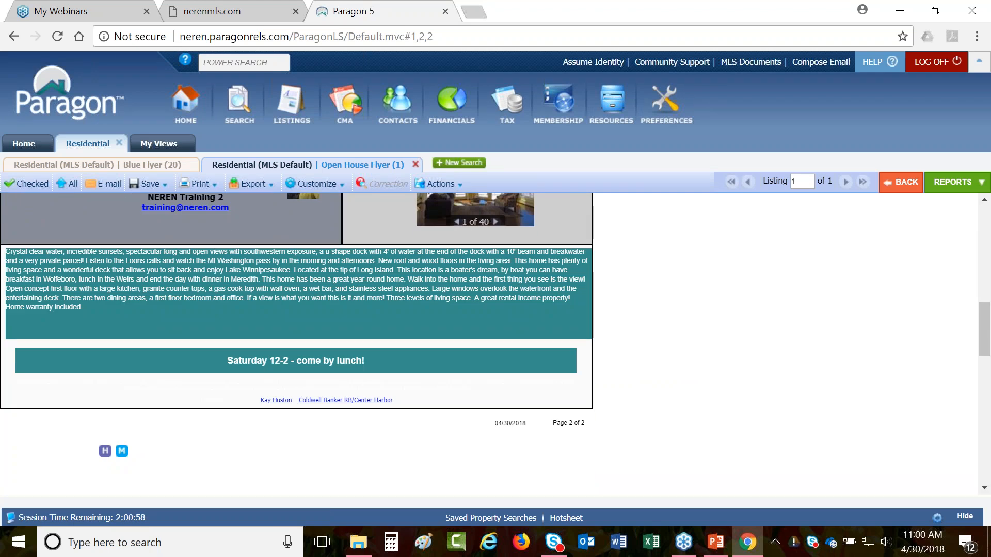
{"action": "scroll", "coordinate": [347, 360], "scroll_direction": "up", "scroll_amount": 10}
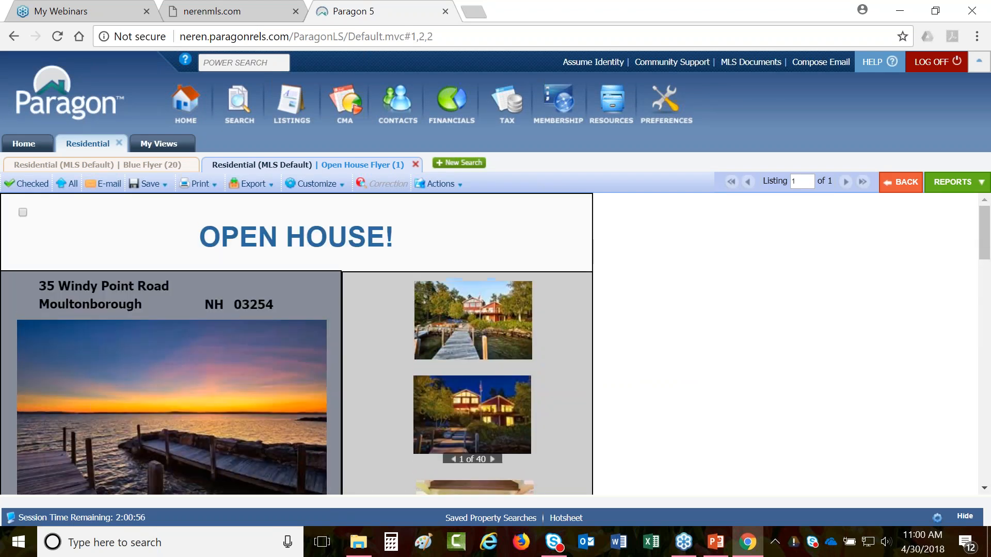
{"action": "left_click", "coordinate": [935, 186]}
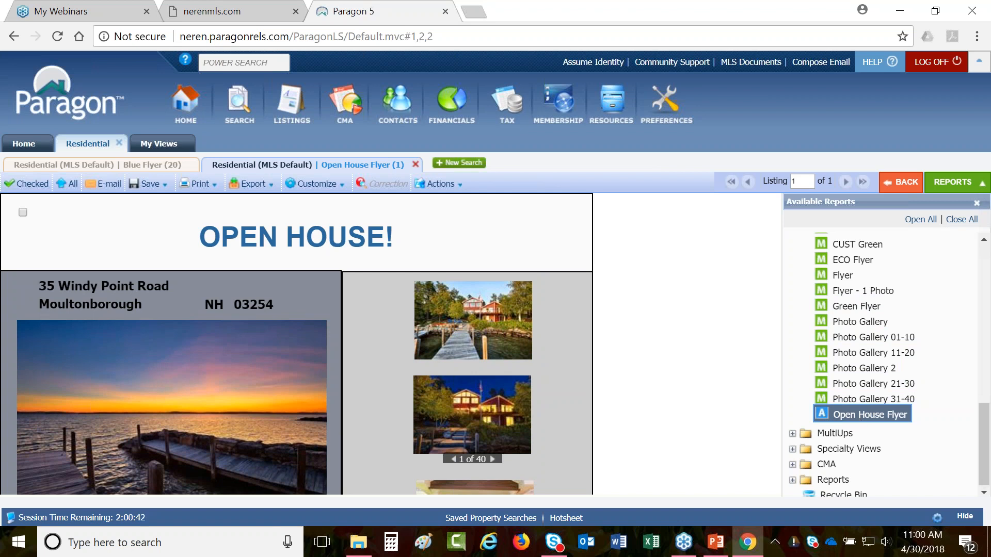
- Drag Open House Flyer from the Details reports into the Favorites folder
{"action": "left_click_drag", "start_coordinate": [983, 439], "coordinate": [983, 281]}
{"action": "left_click", "coordinate": [839, 280]}
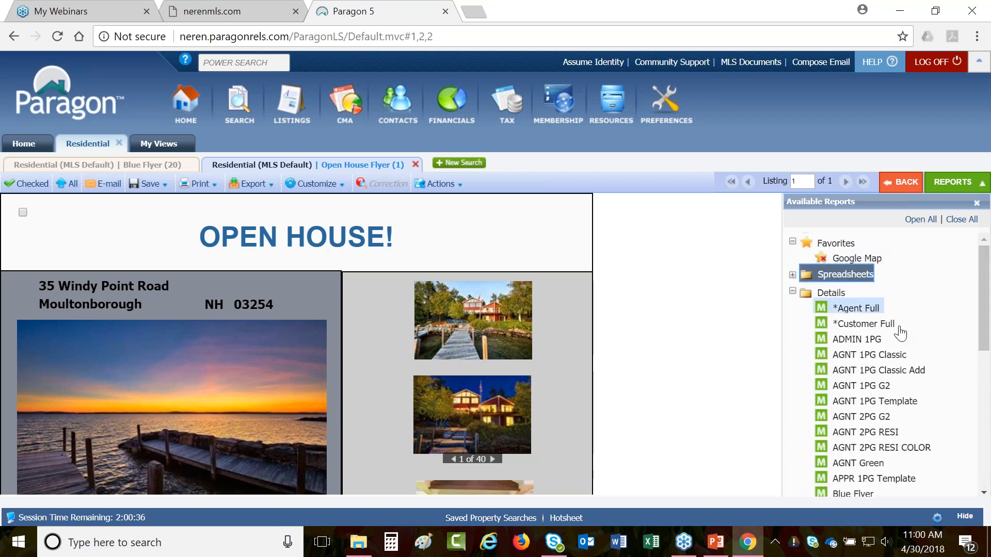
{"action": "scroll", "coordinate": [897, 350], "scroll_direction": "down", "scroll_amount": 8}
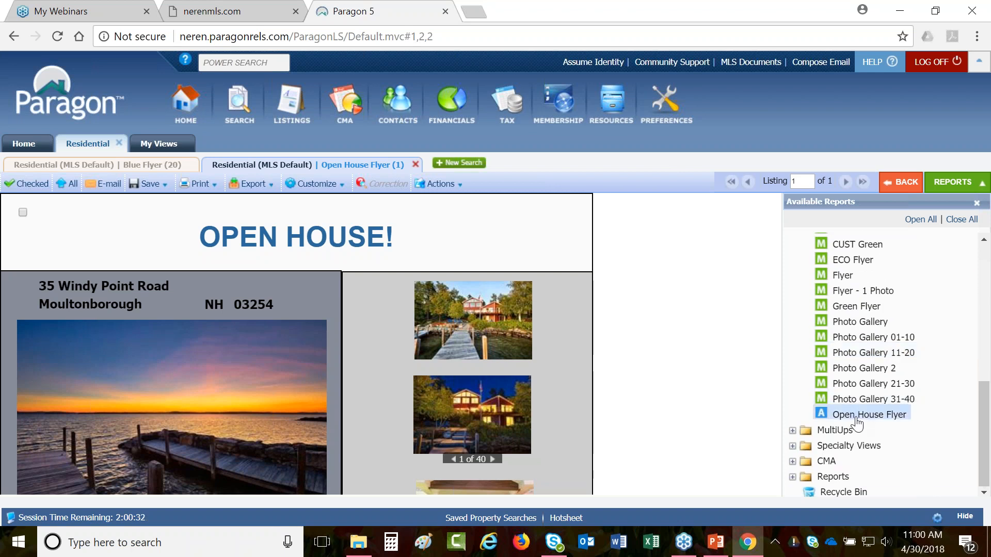
{"action": "left_click_drag", "start_coordinate": [857, 418], "coordinate": [839, 259]}
{"action": "scroll", "coordinate": [848, 386], "scroll_direction": "up", "scroll_amount": 1}
{"action": "scroll", "coordinate": [847, 380], "scroll_direction": "up", "scroll_amount": 5}
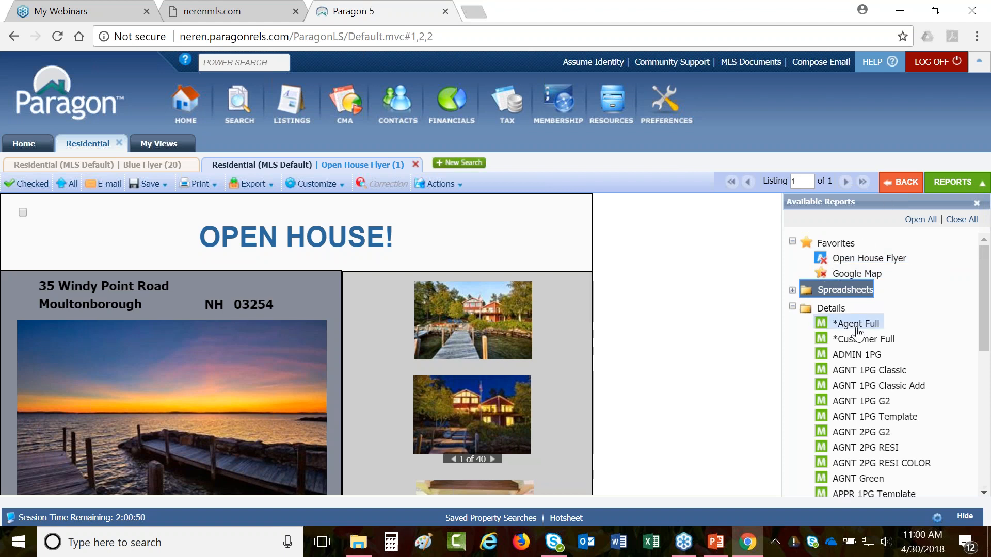
- Show the MLS Defined Default Spreadsheet and confirm Open House Flyer is offered for print and email
{"action": "left_click", "coordinate": [833, 296]}
{"action": "left_click", "coordinate": [836, 309]}
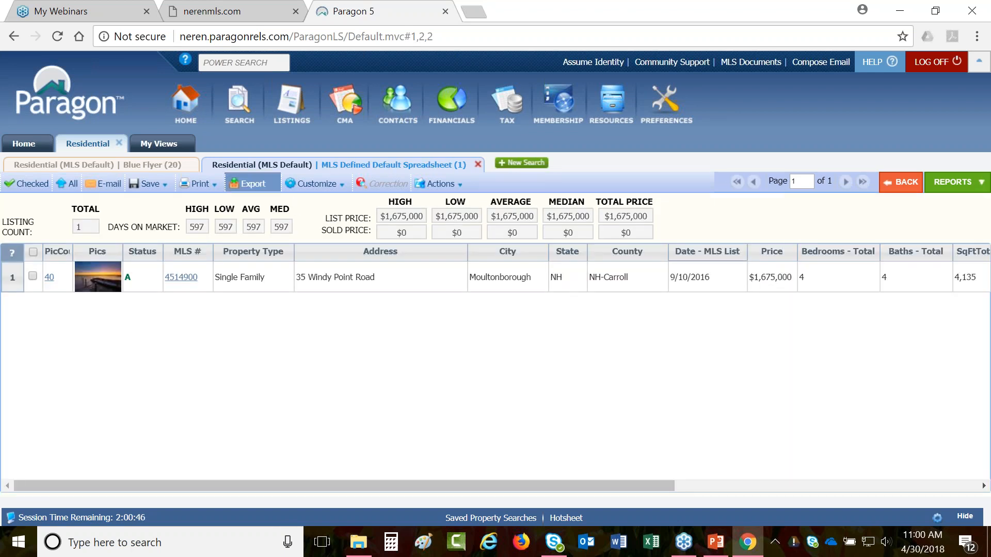
{"action": "mouse_move", "coordinate": [206, 196]}
{"action": "left_click", "coordinate": [218, 225]}
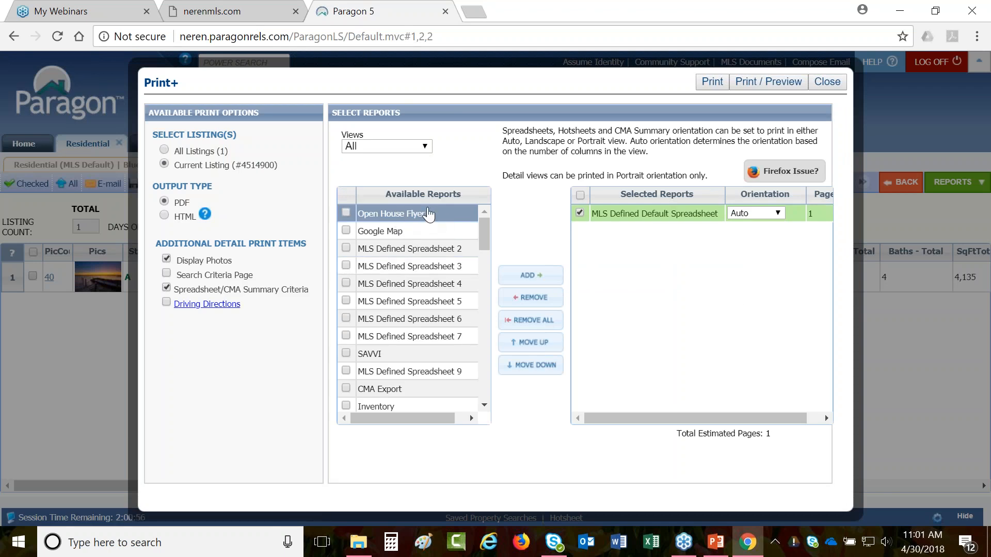
{"action": "left_click_drag", "start_coordinate": [484, 239], "coordinate": [441, 217]}
{"action": "left_click", "coordinate": [826, 81]}
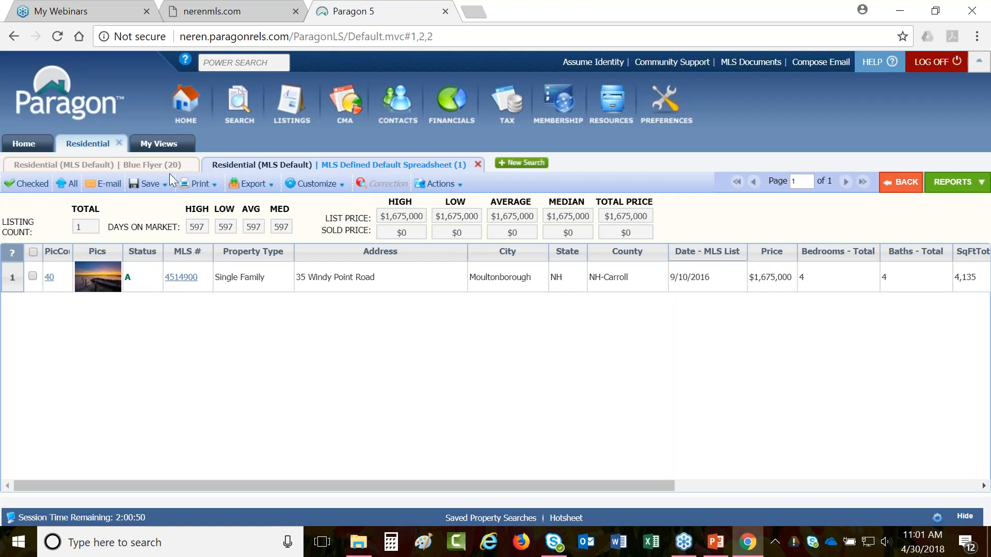
{"action": "left_click", "coordinate": [108, 188]}
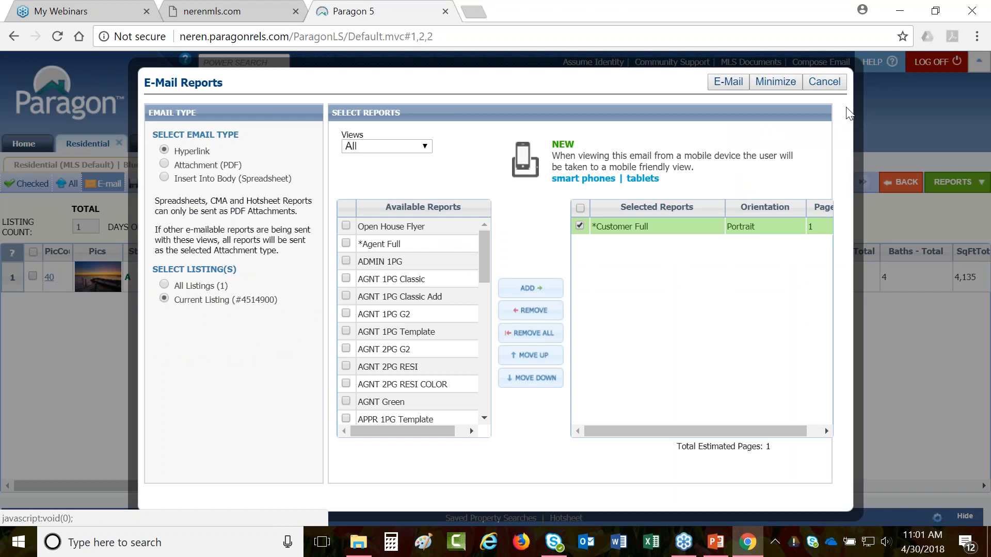
{"action": "left_click", "coordinate": [824, 83]}
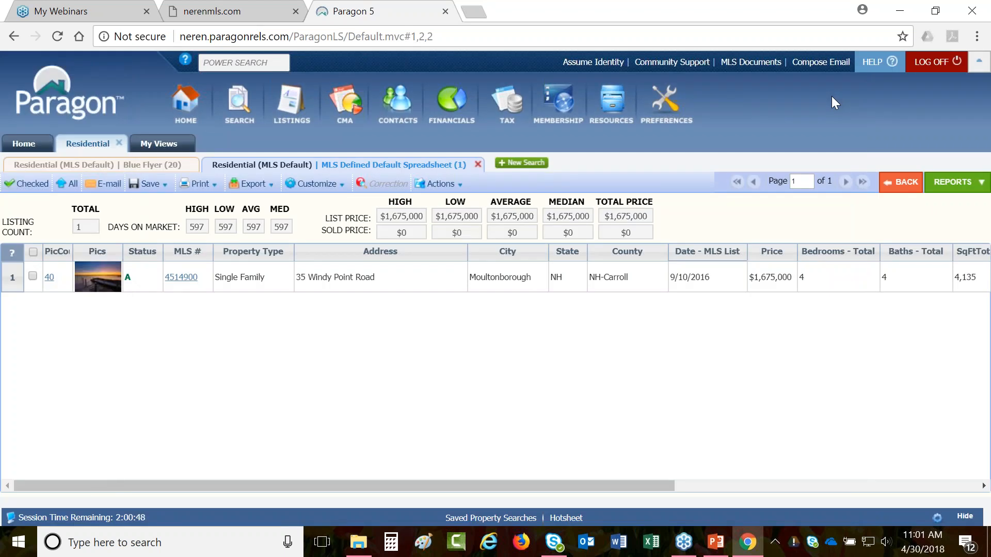
- Go to Preferences > Custom Views > Office Views to list the eleven inactive office layouts
{"action": "left_click", "coordinate": [666, 108]}
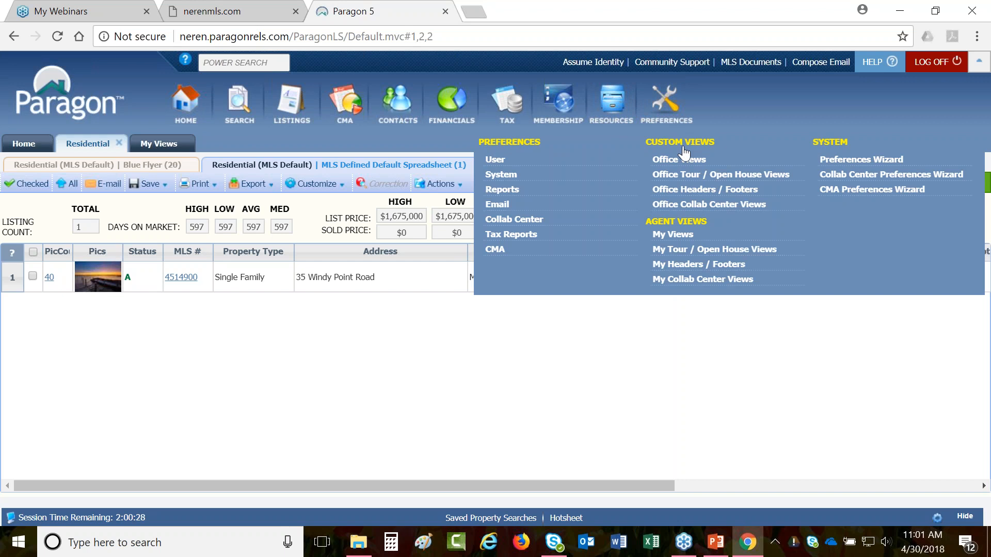
{"action": "left_click", "coordinate": [703, 165]}
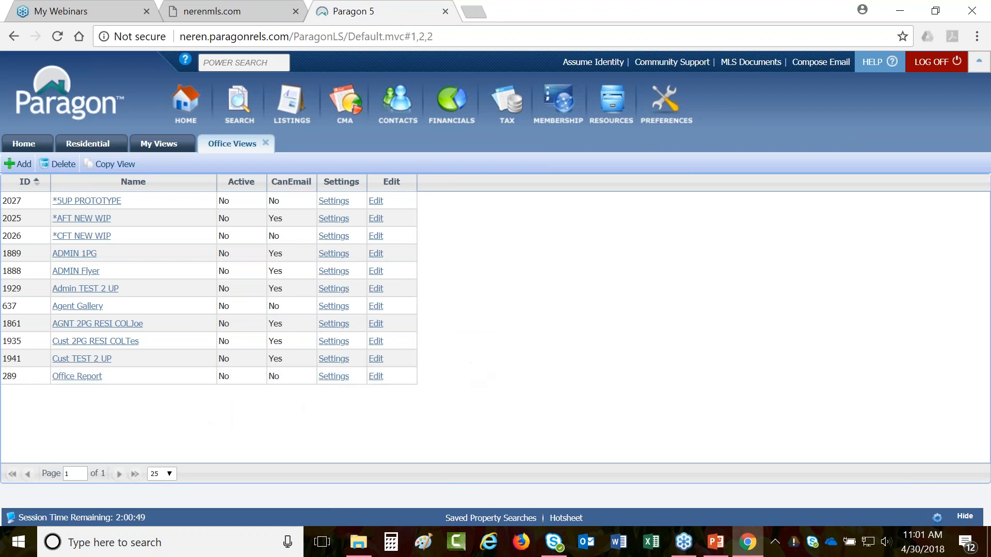
{"action": "left_click", "coordinate": [24, 167]}
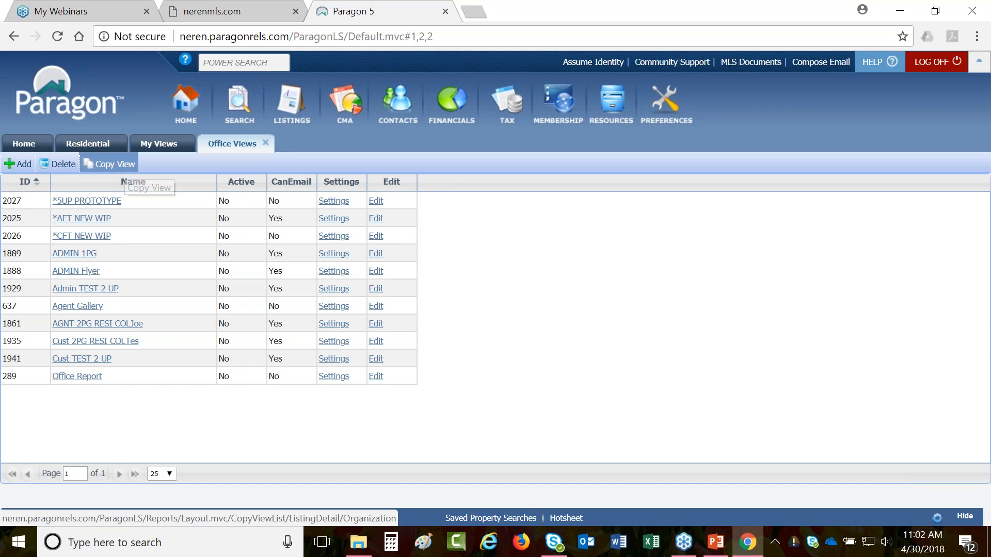
- Copy the MLS view ADMIN 1PG as an activated office view named ADMIN 1PG 2 and save it
{"action": "left_click", "coordinate": [126, 165]}
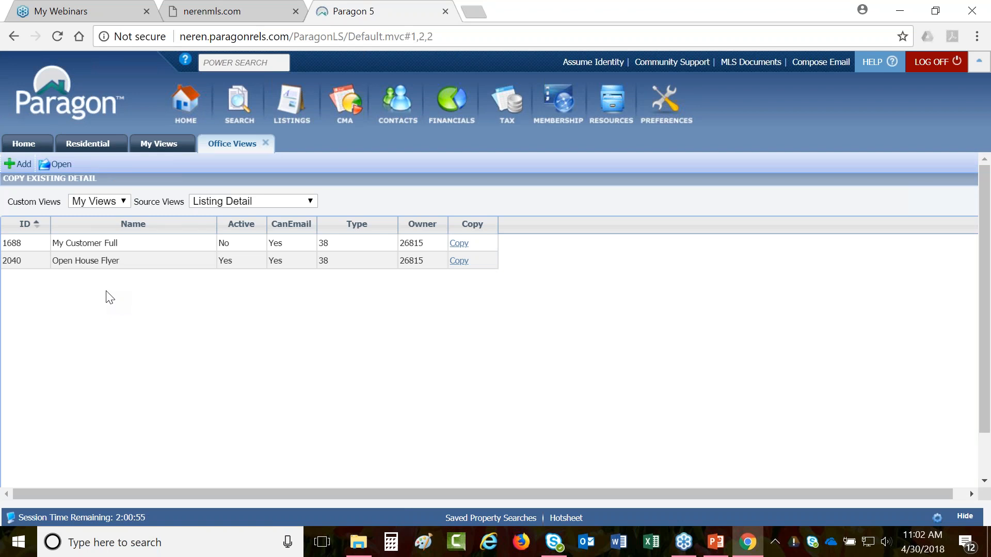
{"action": "left_click", "coordinate": [91, 203]}
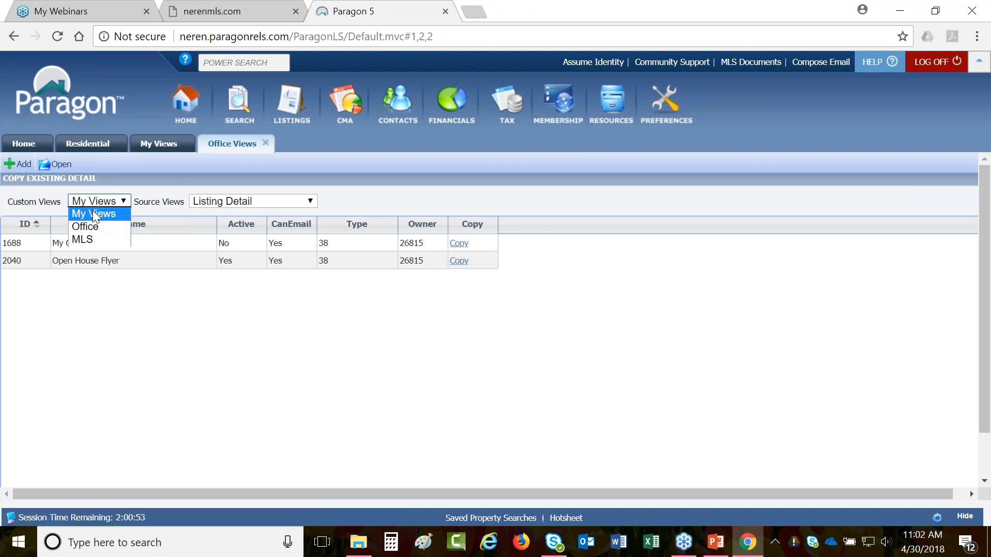
{"action": "left_click", "coordinate": [105, 240]}
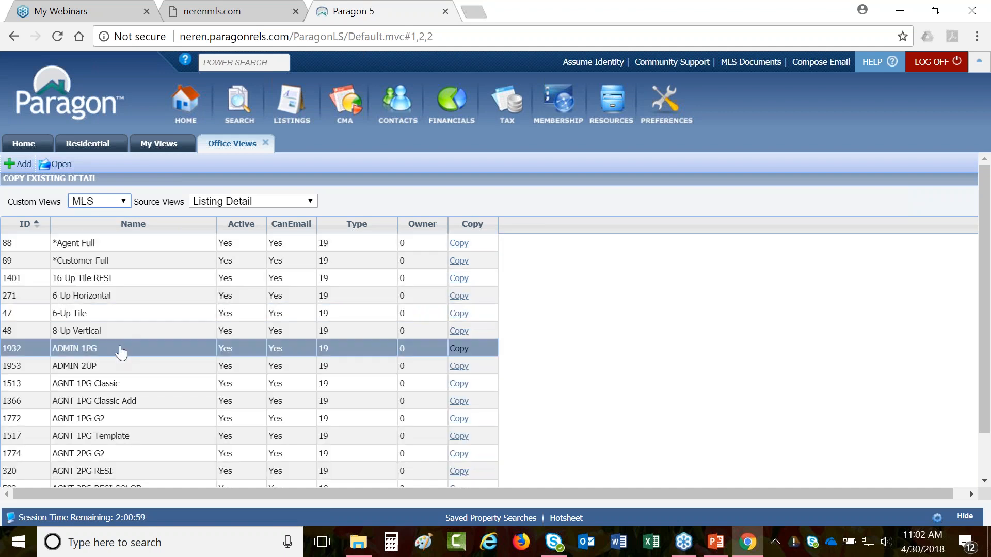
{"action": "left_click", "coordinate": [457, 354]}
{"action": "left_click", "coordinate": [268, 374]}
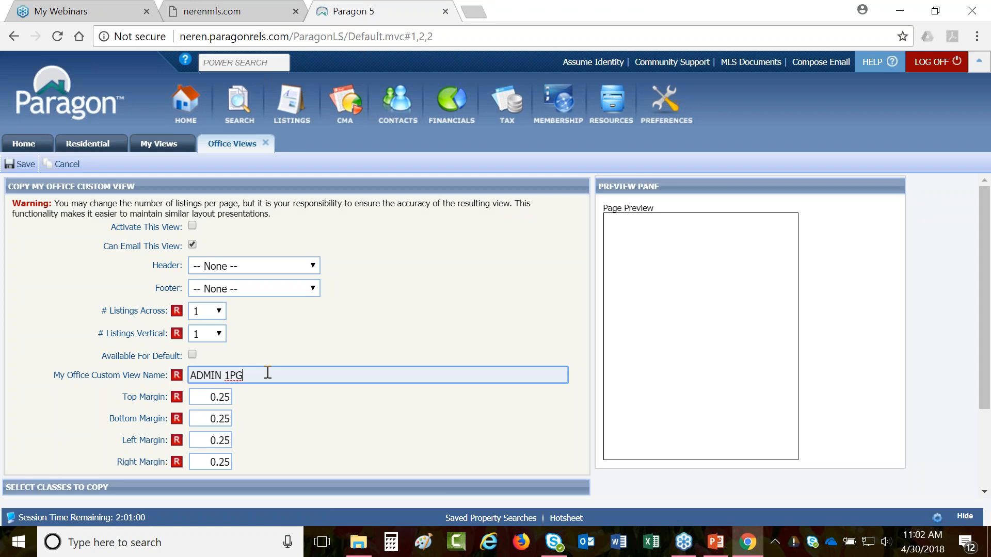
{"action": "type", "text": "2"}
{"action": "left_click", "coordinate": [191, 225]}
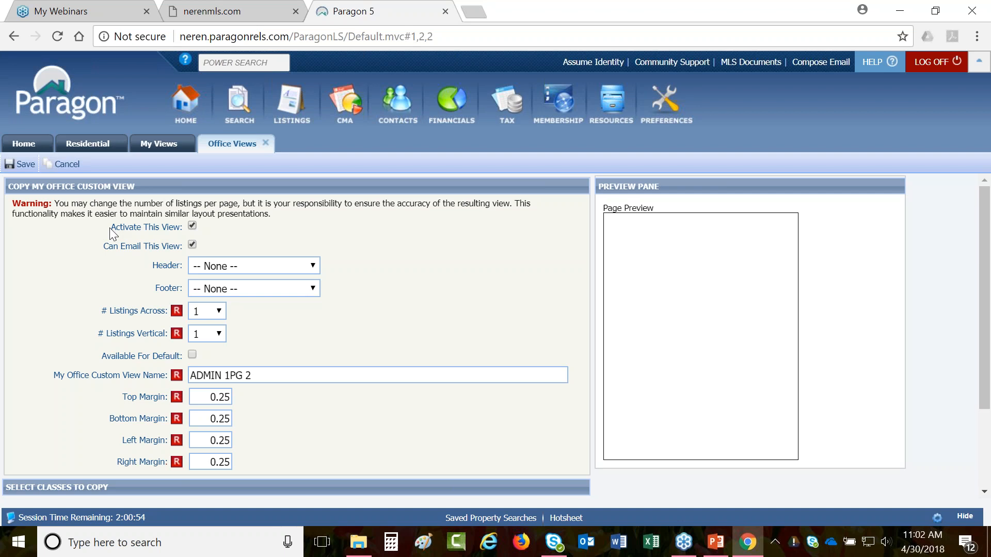
{"action": "left_click_drag", "start_coordinate": [110, 228], "coordinate": [175, 224]}
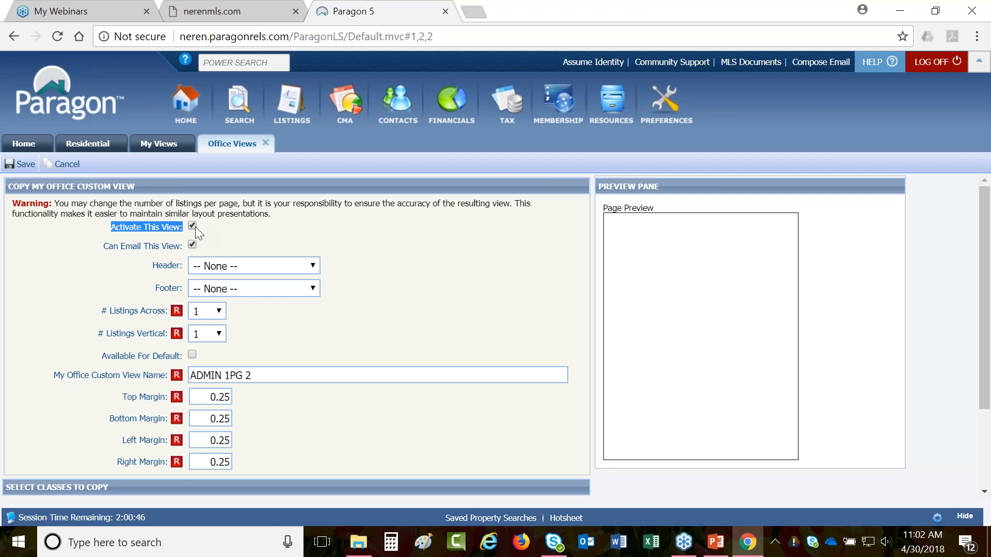
{"action": "left_click", "coordinate": [20, 164]}
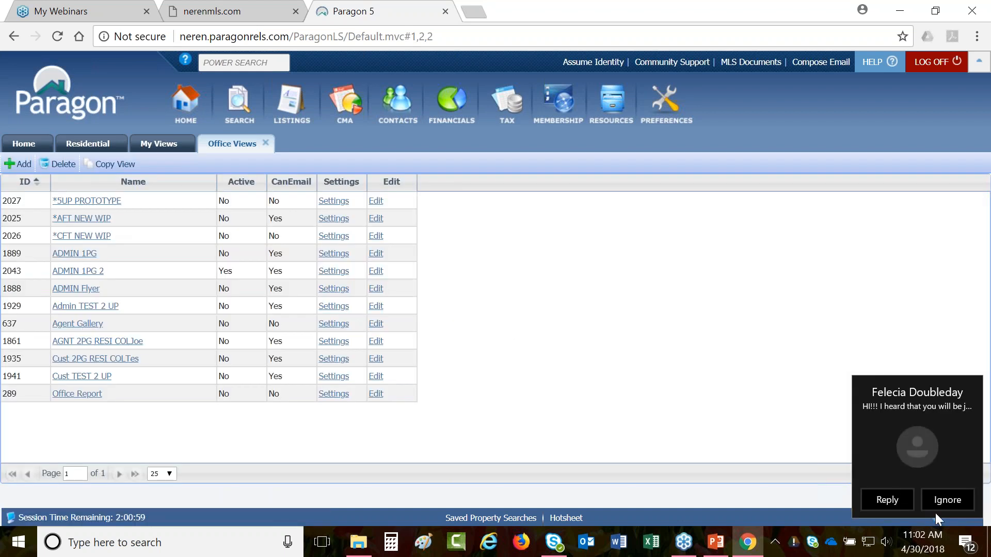
- Dismiss the chat popup, start a new Residential search, and expand its Details reports list
{"action": "left_click", "coordinate": [947, 498]}
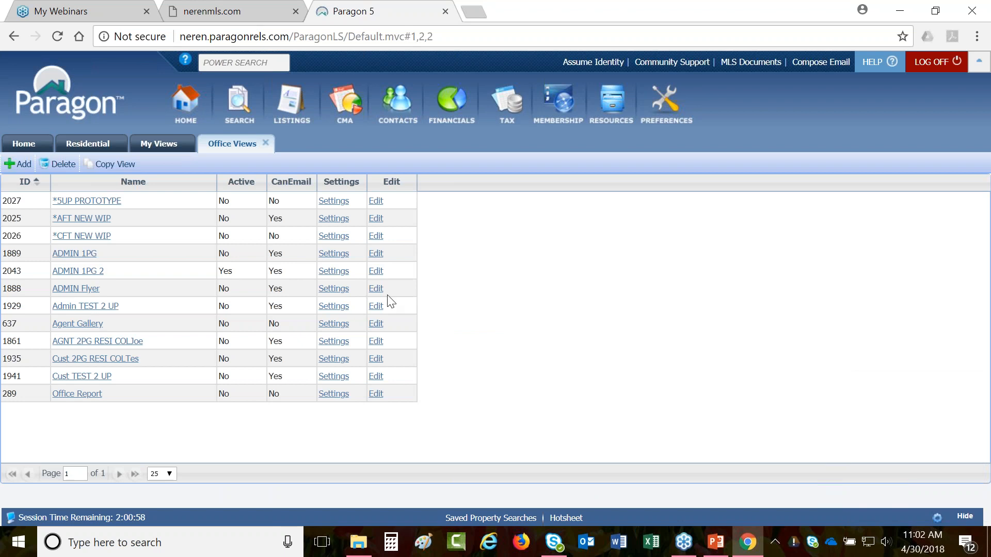
{"action": "left_click", "coordinate": [108, 146]}
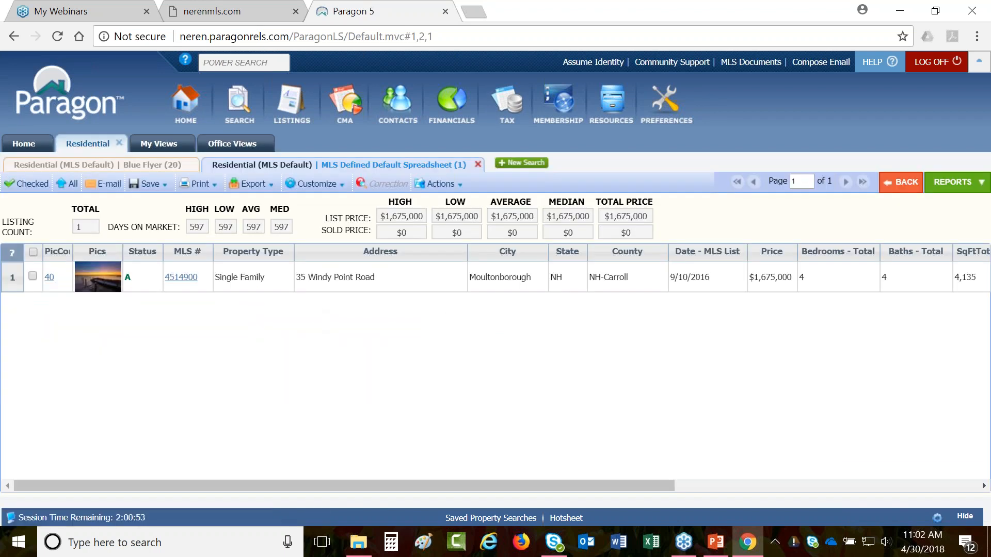
{"action": "left_click", "coordinate": [521, 163]}
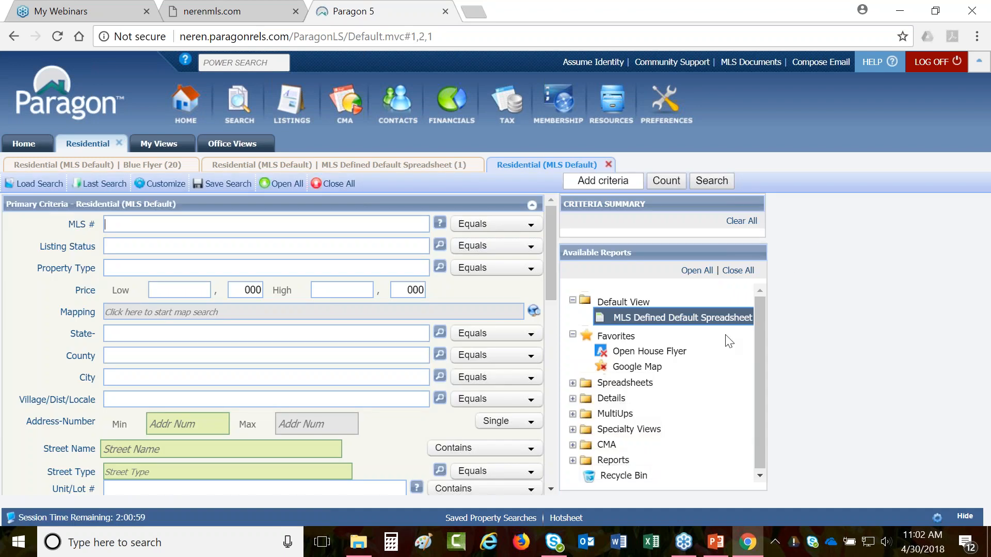
{"action": "left_click", "coordinate": [611, 398]}
{"action": "scroll", "coordinate": [620, 397], "scroll_direction": "down", "scroll_amount": 12}
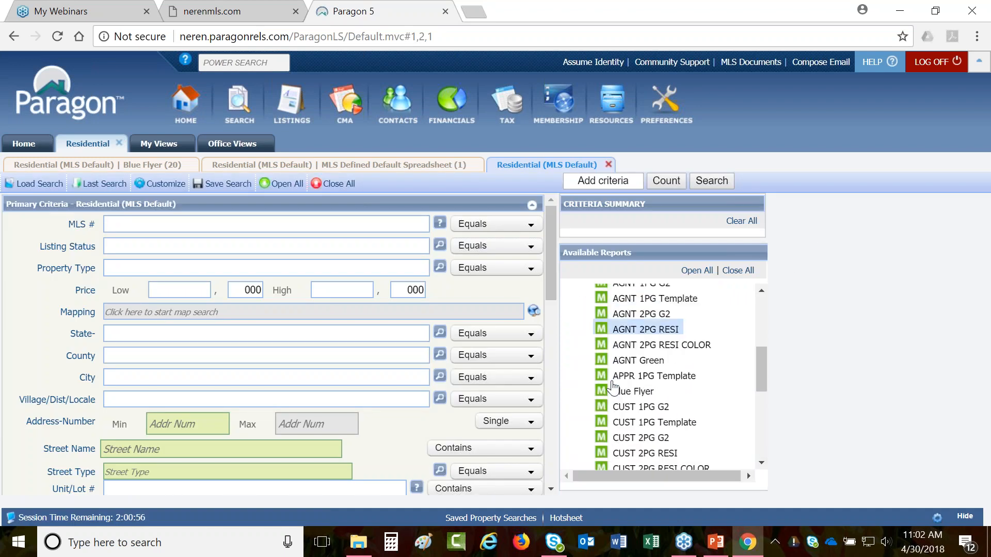